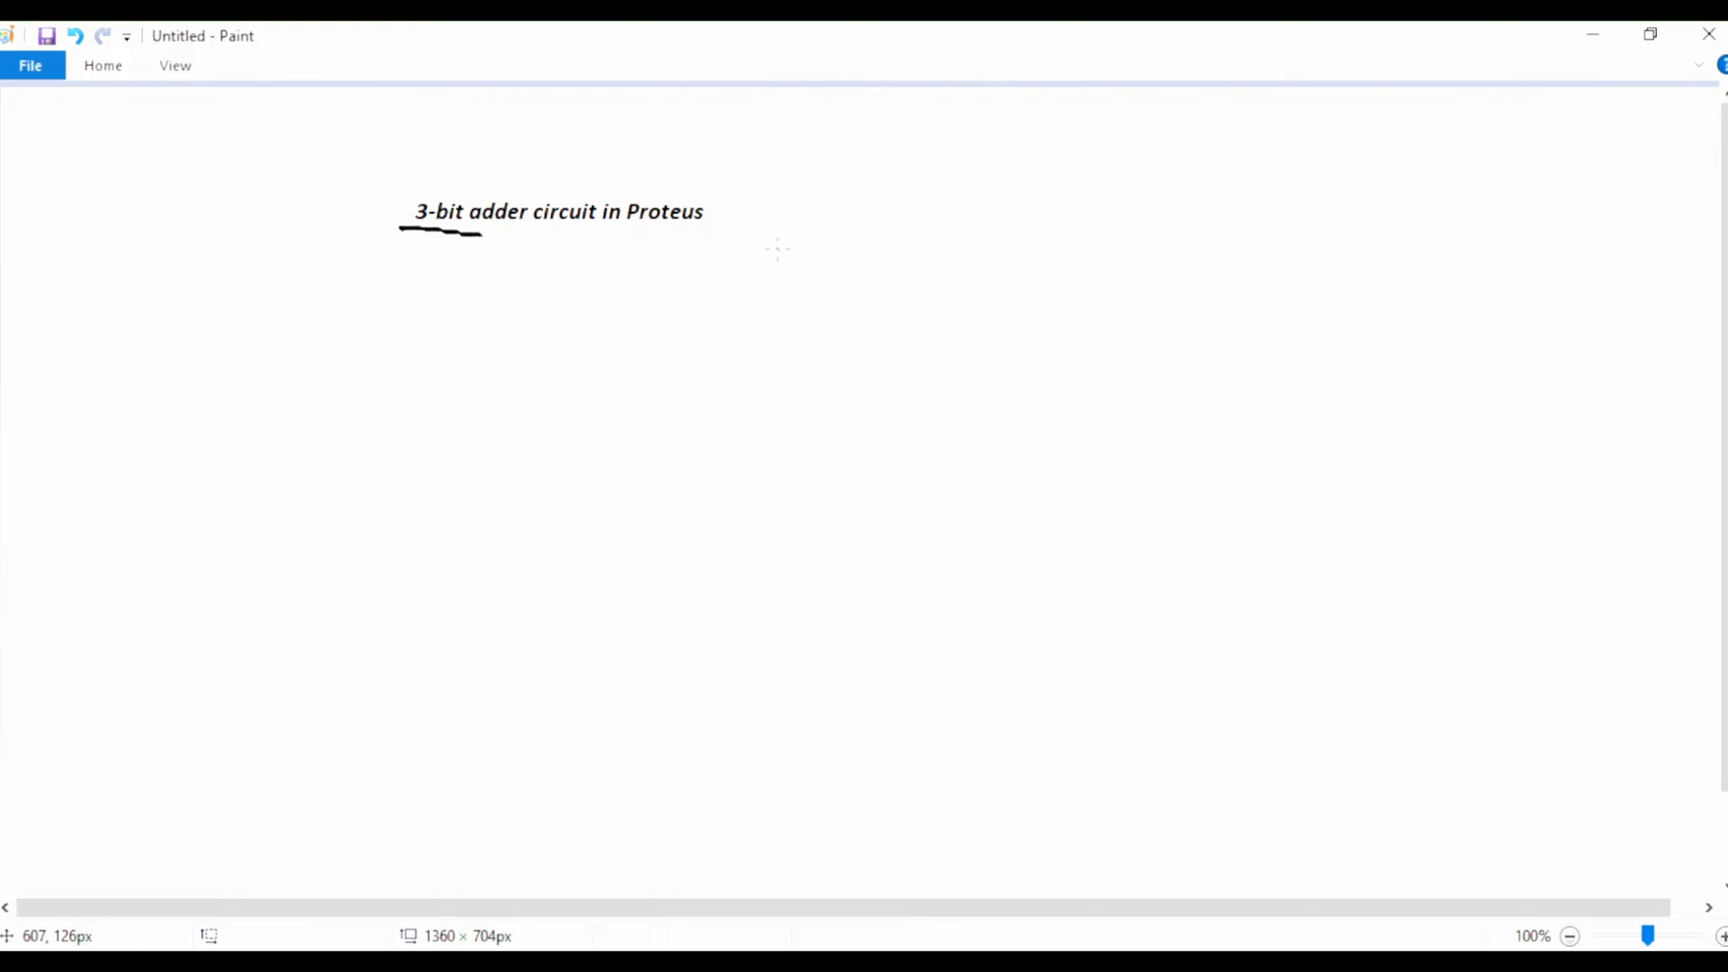
Step: Handwrite "111 — 7" on two lines beside the 3-bit adder title and draw a box around them
{"action": "mouse_move", "coordinate": [777, 248]}
{"action": "left_mouse_down"}
{"action": "mouse_move", "coordinate": [777, 285]}
{"action": "mouse_move", "coordinate": [830, 289]}
{"action": "mouse_move", "coordinate": [819, 301]}
{"action": "left_mouse_up"}
{"action": "mouse_move", "coordinate": [926, 264]}
{"action": "left_mouse_down"}
{"action": "mouse_move", "coordinate": [961, 254]}
{"action": "mouse_move", "coordinate": [1004, 306]}
{"action": "mouse_move", "coordinate": [997, 324]}
{"action": "mouse_move", "coordinate": [1040, 282]}
{"action": "left_mouse_up"}
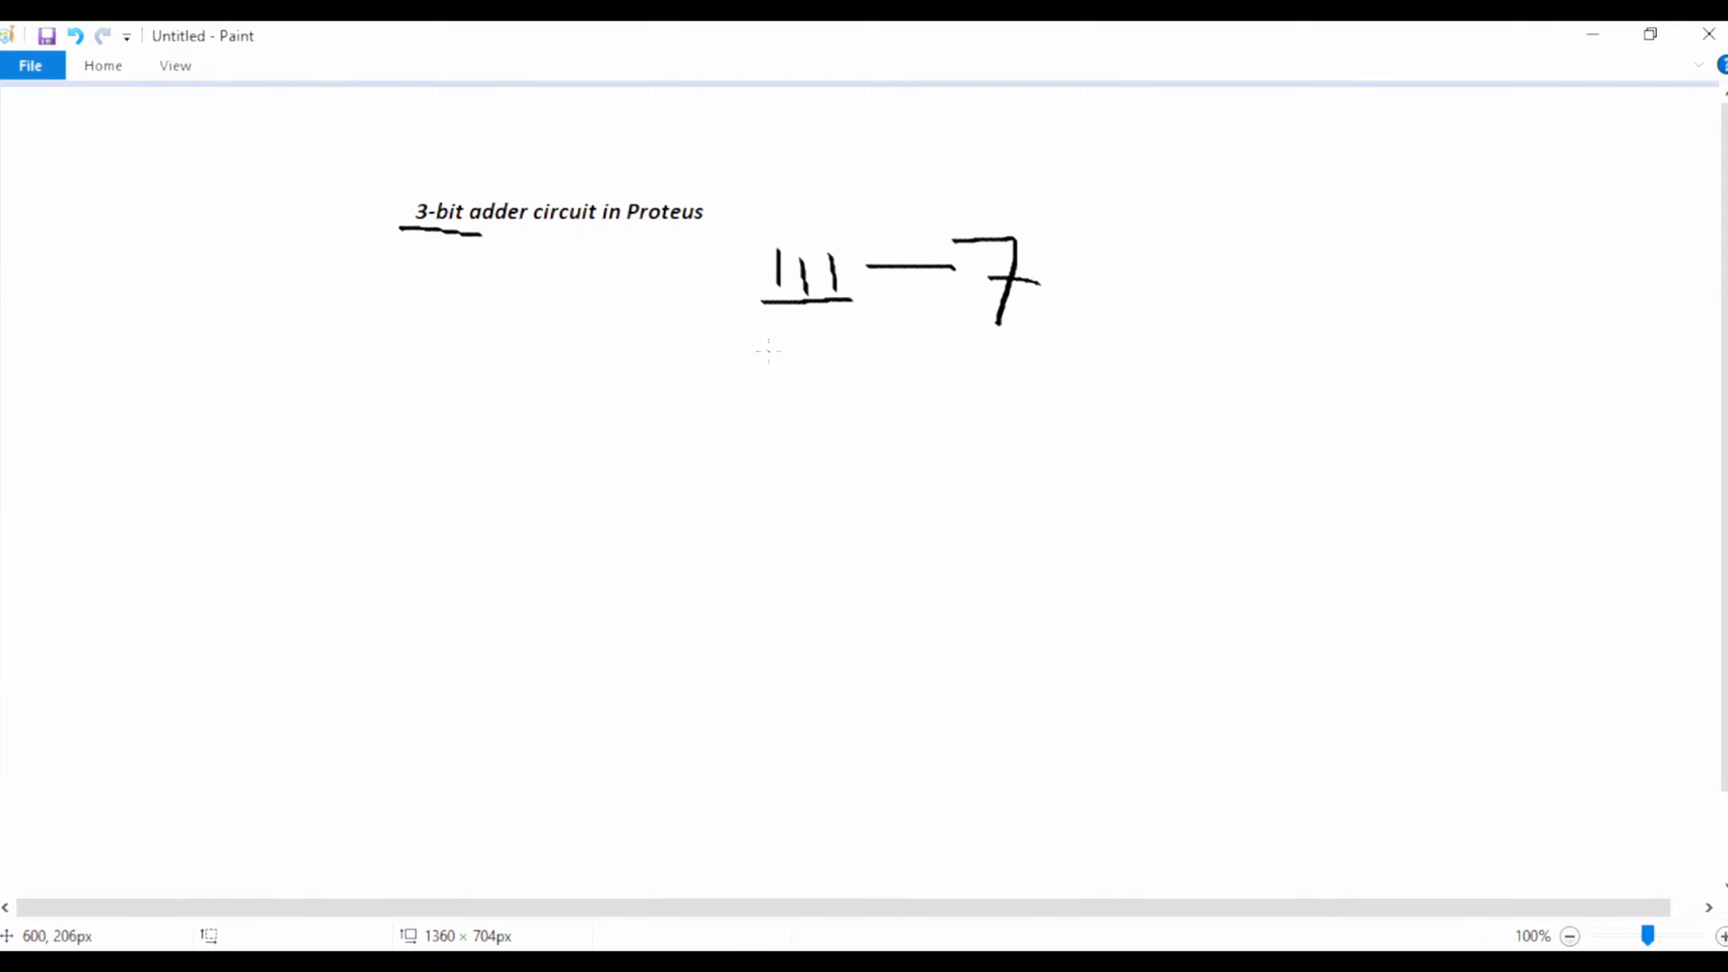
{"action": "mouse_move", "coordinate": [801, 342]}
{"action": "left_mouse_down"}
{"action": "mouse_move", "coordinate": [803, 381]}
{"action": "mouse_move", "coordinate": [830, 385]}
{"action": "left_mouse_up"}
{"action": "mouse_move", "coordinate": [916, 346]}
{"action": "left_mouse_down"}
{"action": "mouse_move", "coordinate": [959, 364]}
{"action": "mouse_move", "coordinate": [942, 414]}
{"action": "left_mouse_up"}
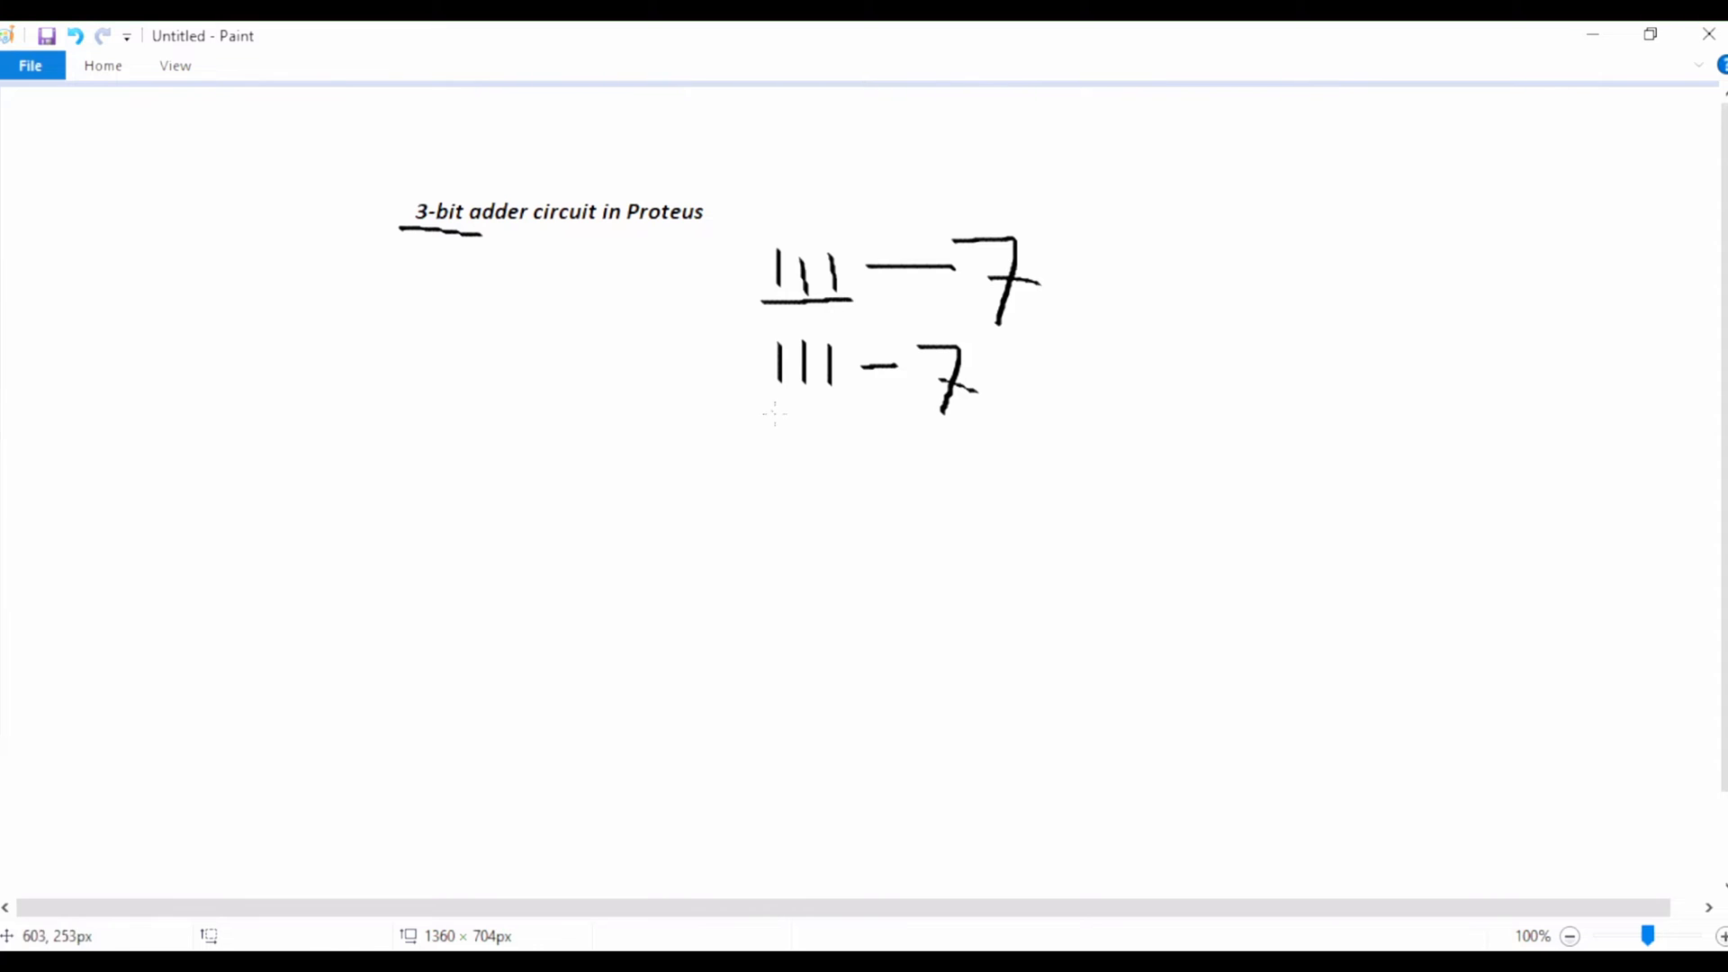
{"action": "mouse_move", "coordinate": [733, 427]}
{"action": "left_mouse_down"}
{"action": "mouse_move", "coordinate": [999, 428]}
{"action": "mouse_move", "coordinate": [1041, 396]}
{"action": "left_mouse_up"}
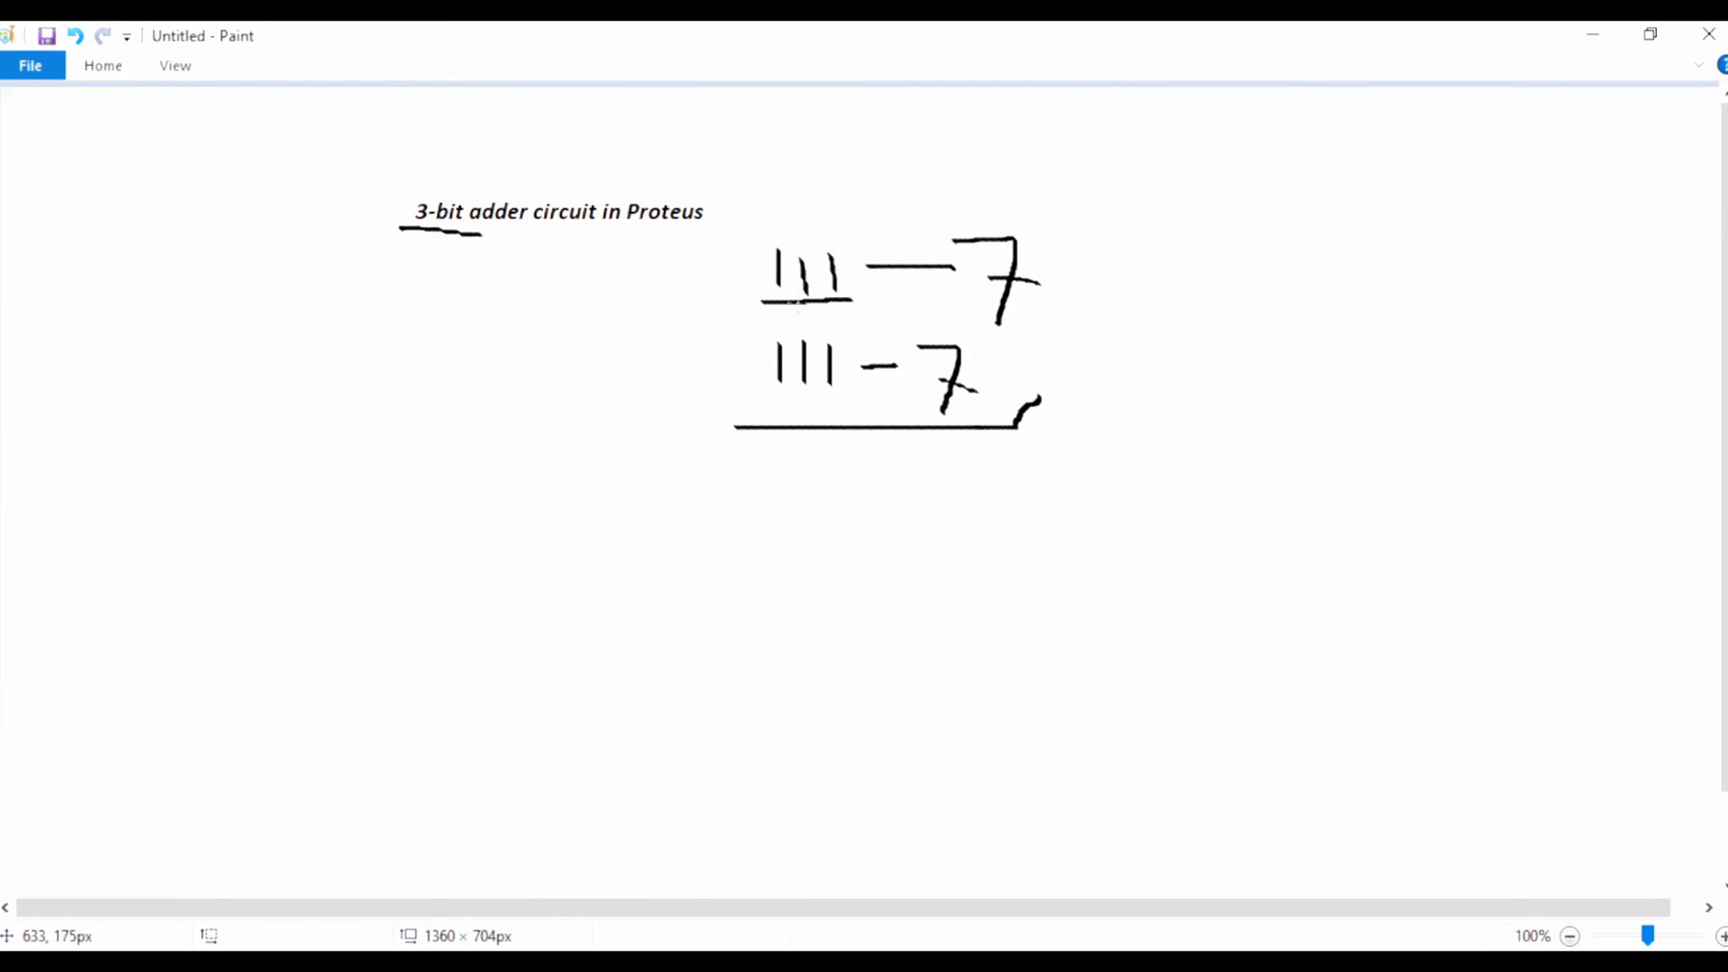
{"action": "left_click_drag", "start_coordinate": [736, 236], "coordinate": [761, 416]}
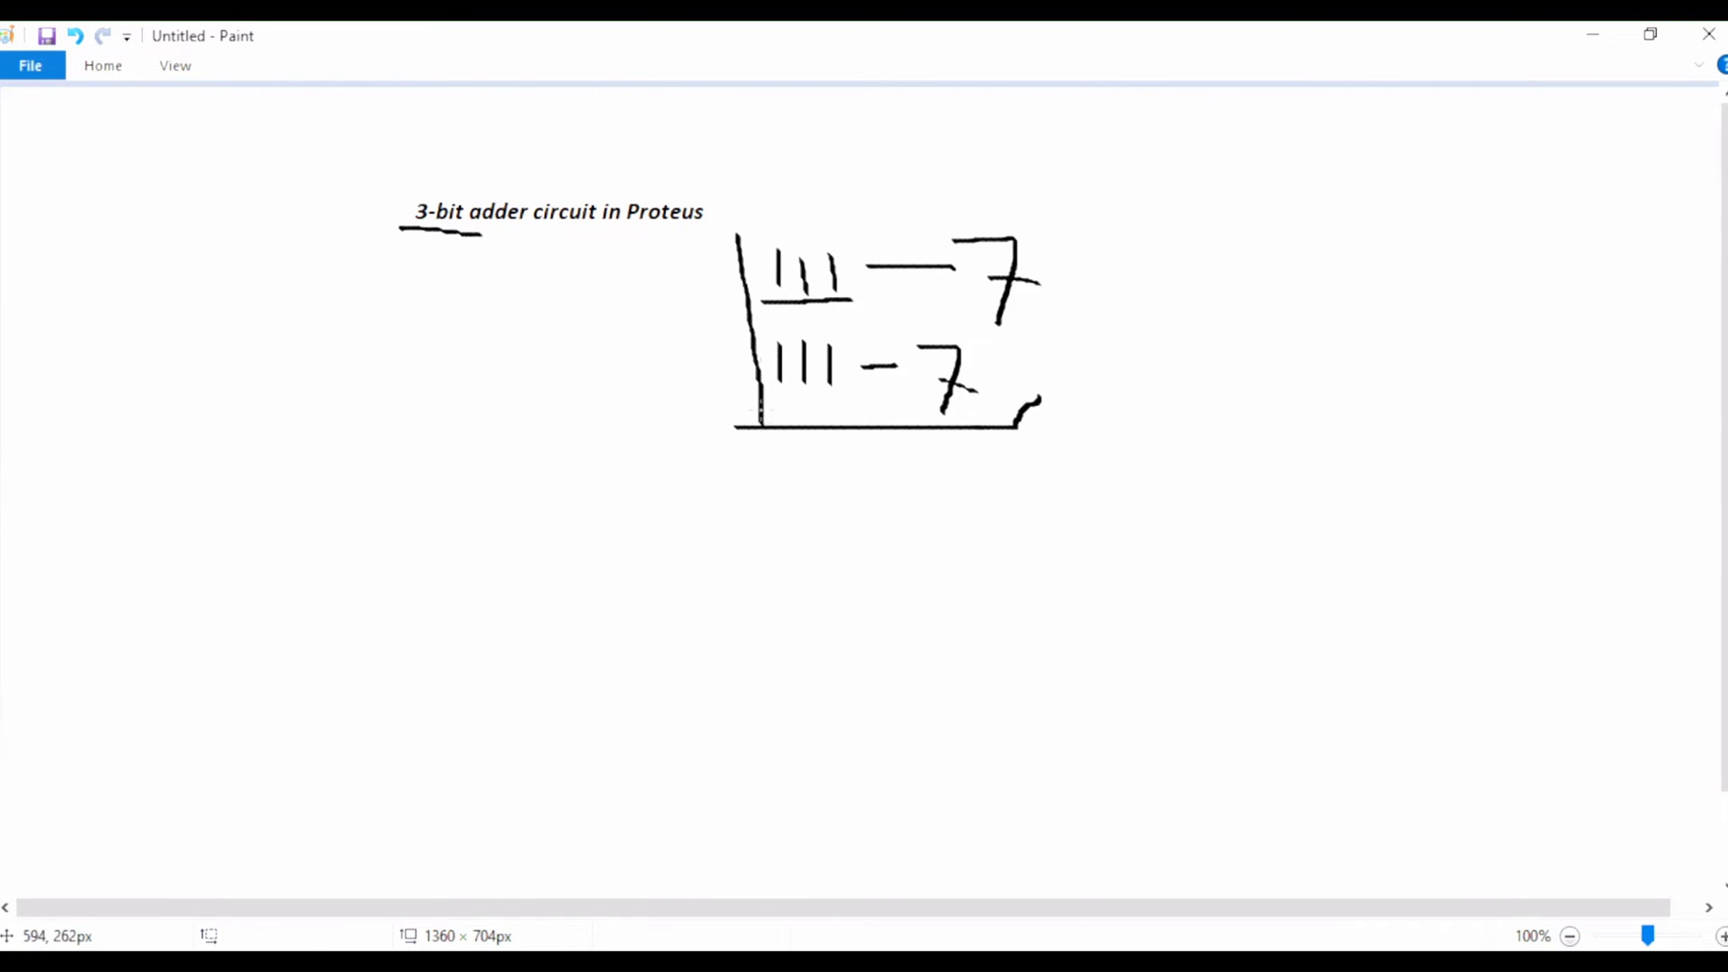
{"action": "mouse_move", "coordinate": [736, 232]}
{"action": "left_mouse_down"}
{"action": "mouse_move", "coordinate": [850, 216]}
{"action": "mouse_move", "coordinate": [1027, 236]}
{"action": "mouse_move", "coordinate": [1048, 396]}
{"action": "mouse_move", "coordinate": [999, 414]}
{"action": "left_mouse_up"}
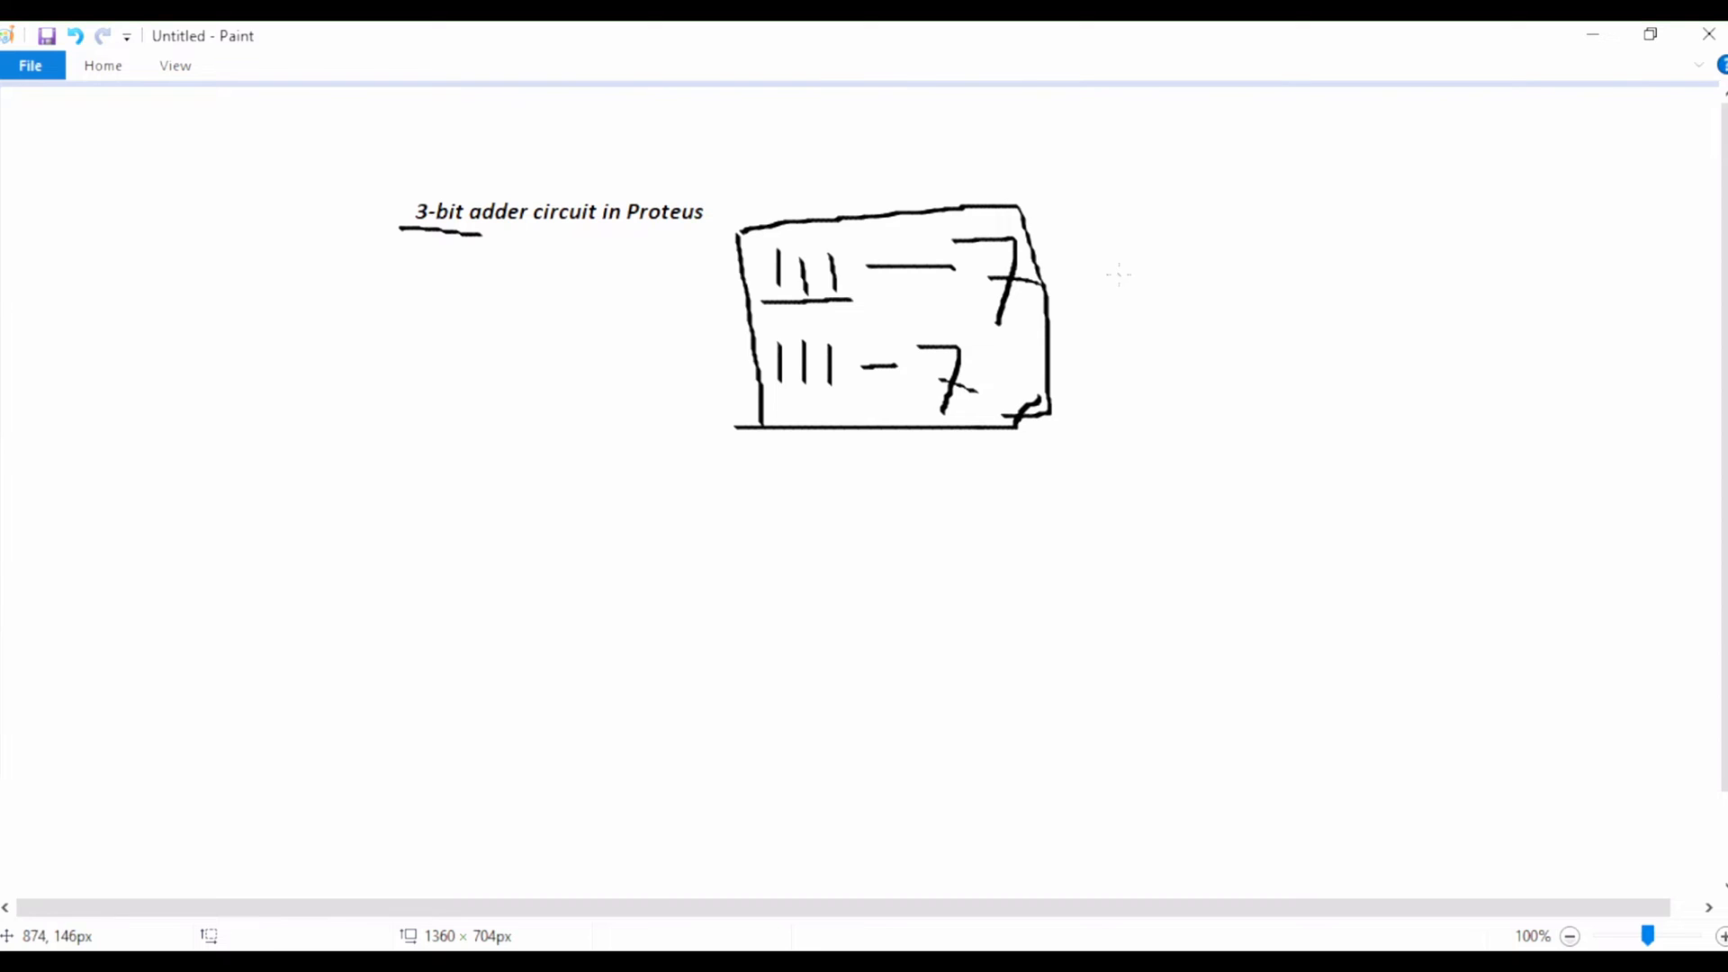
Step: Handwrite the note "3-FA" beside the boxed binary numbers
{"action": "left_click_drag", "start_coordinate": [1132, 303], "coordinate": [1113, 318]}
{"action": "left_click_drag", "start_coordinate": [1207, 263], "coordinate": [1216, 317]}
{"action": "mouse_move", "coordinate": [1257, 263]}
{"action": "left_mouse_down"}
{"action": "mouse_move", "coordinate": [1245, 301]}
{"action": "mouse_move", "coordinate": [1276, 297]}
{"action": "left_mouse_up"}
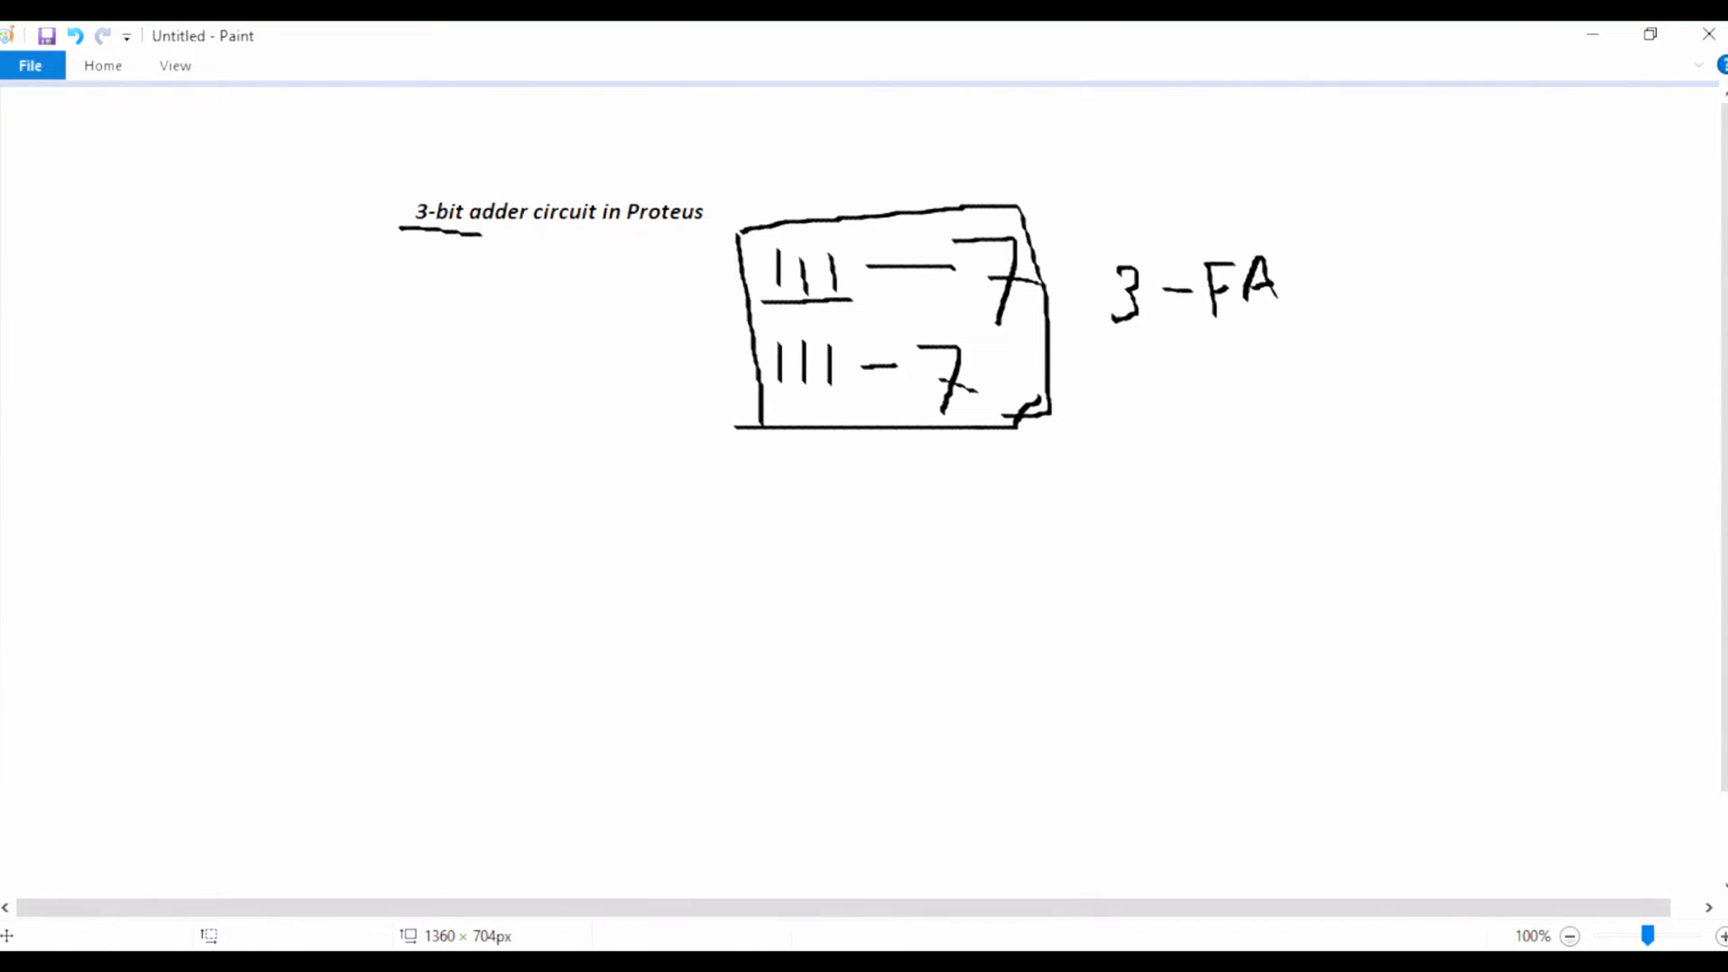
Step: Switch to Proteus and start a new project named Adder.pdsprj, saved in the Desktop folder
{"action": "left_click", "coordinate": [1025, 961]}
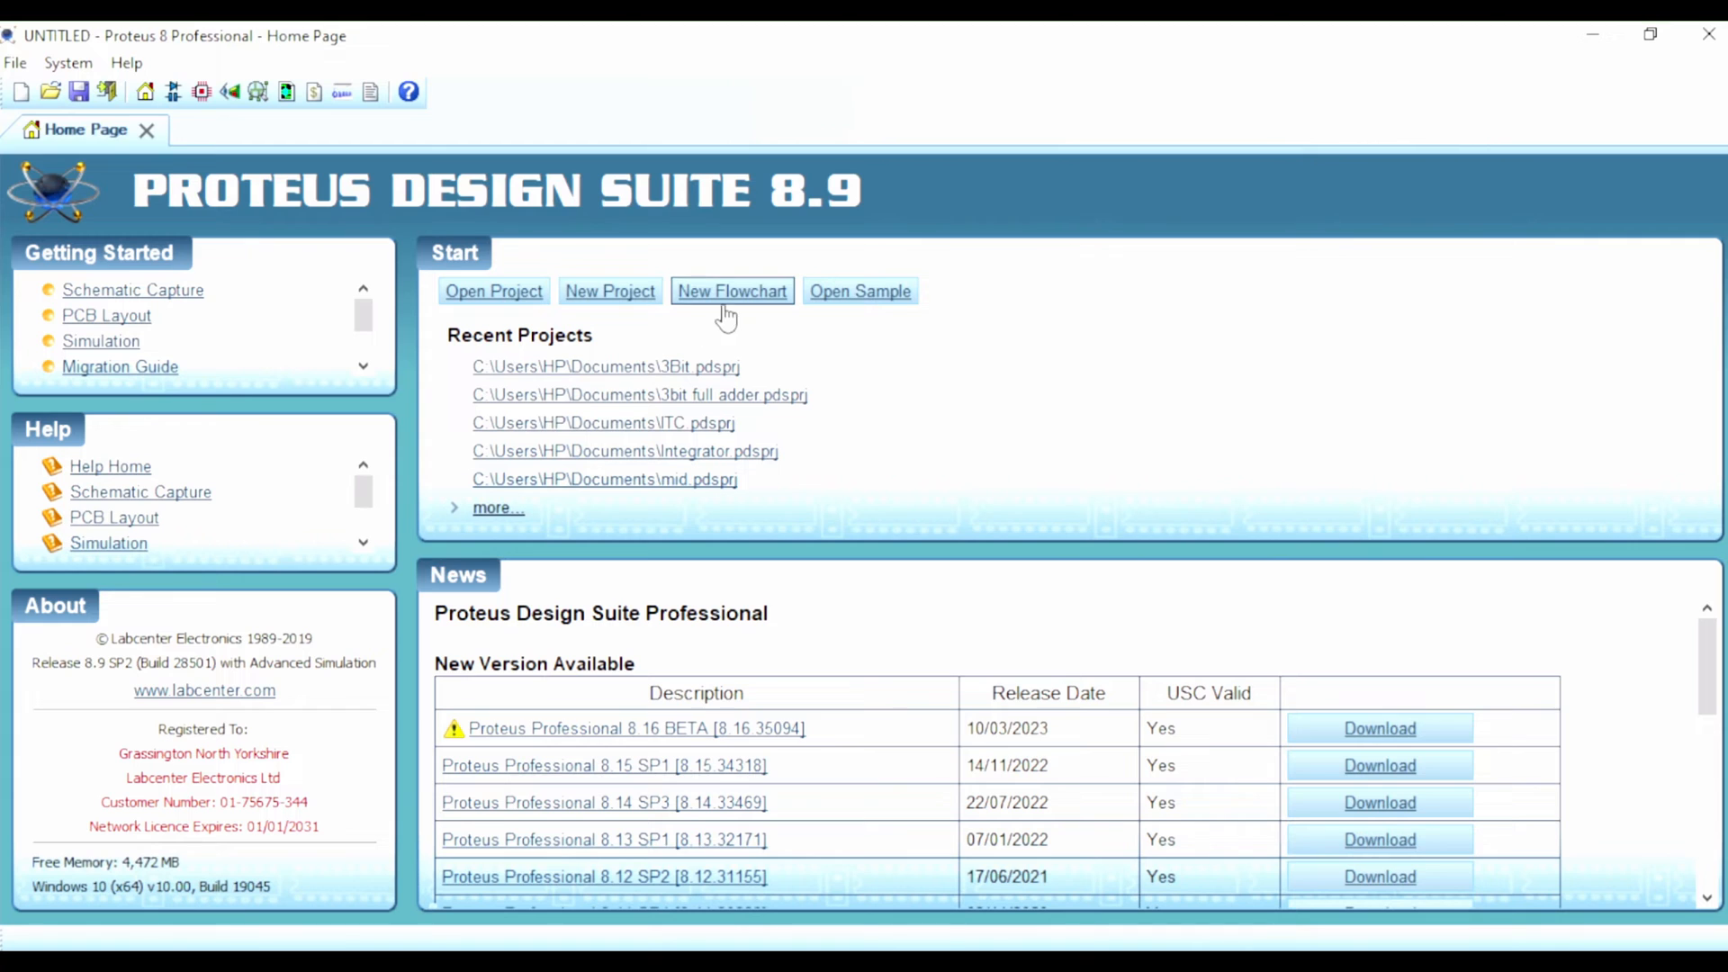
{"action": "left_click", "coordinate": [596, 300]}
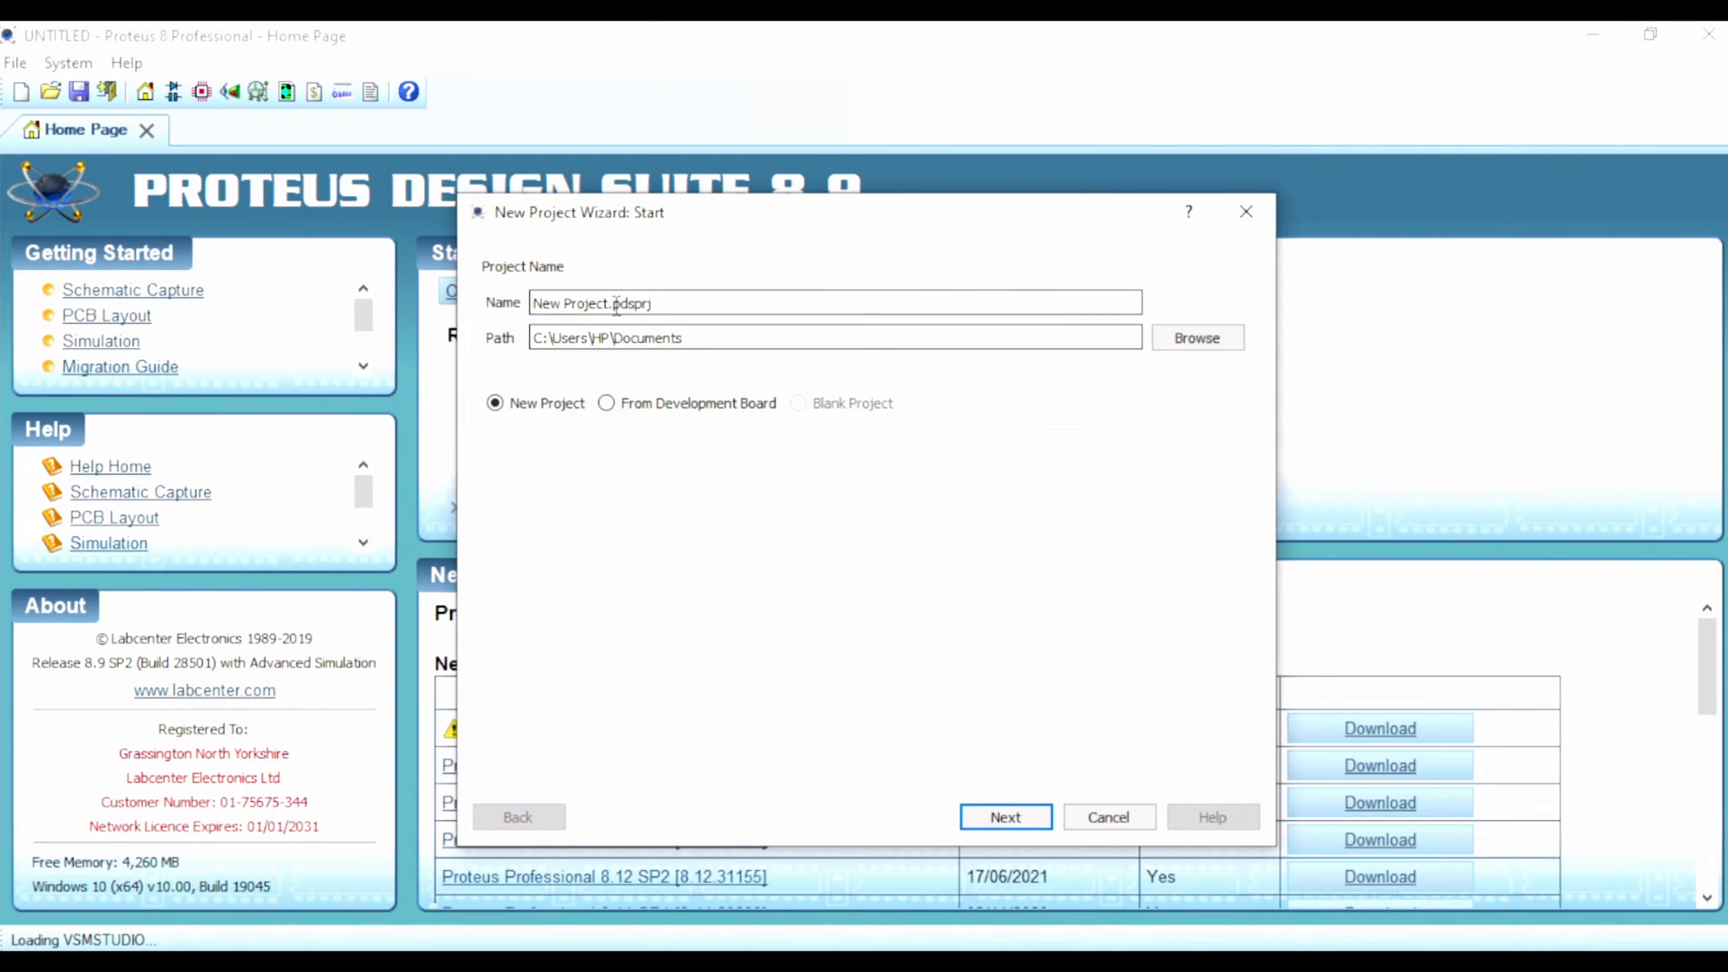
{"action": "left_click_drag", "start_coordinate": [611, 306], "coordinate": [532, 300]}
{"action": "type", "text": "Adder"}
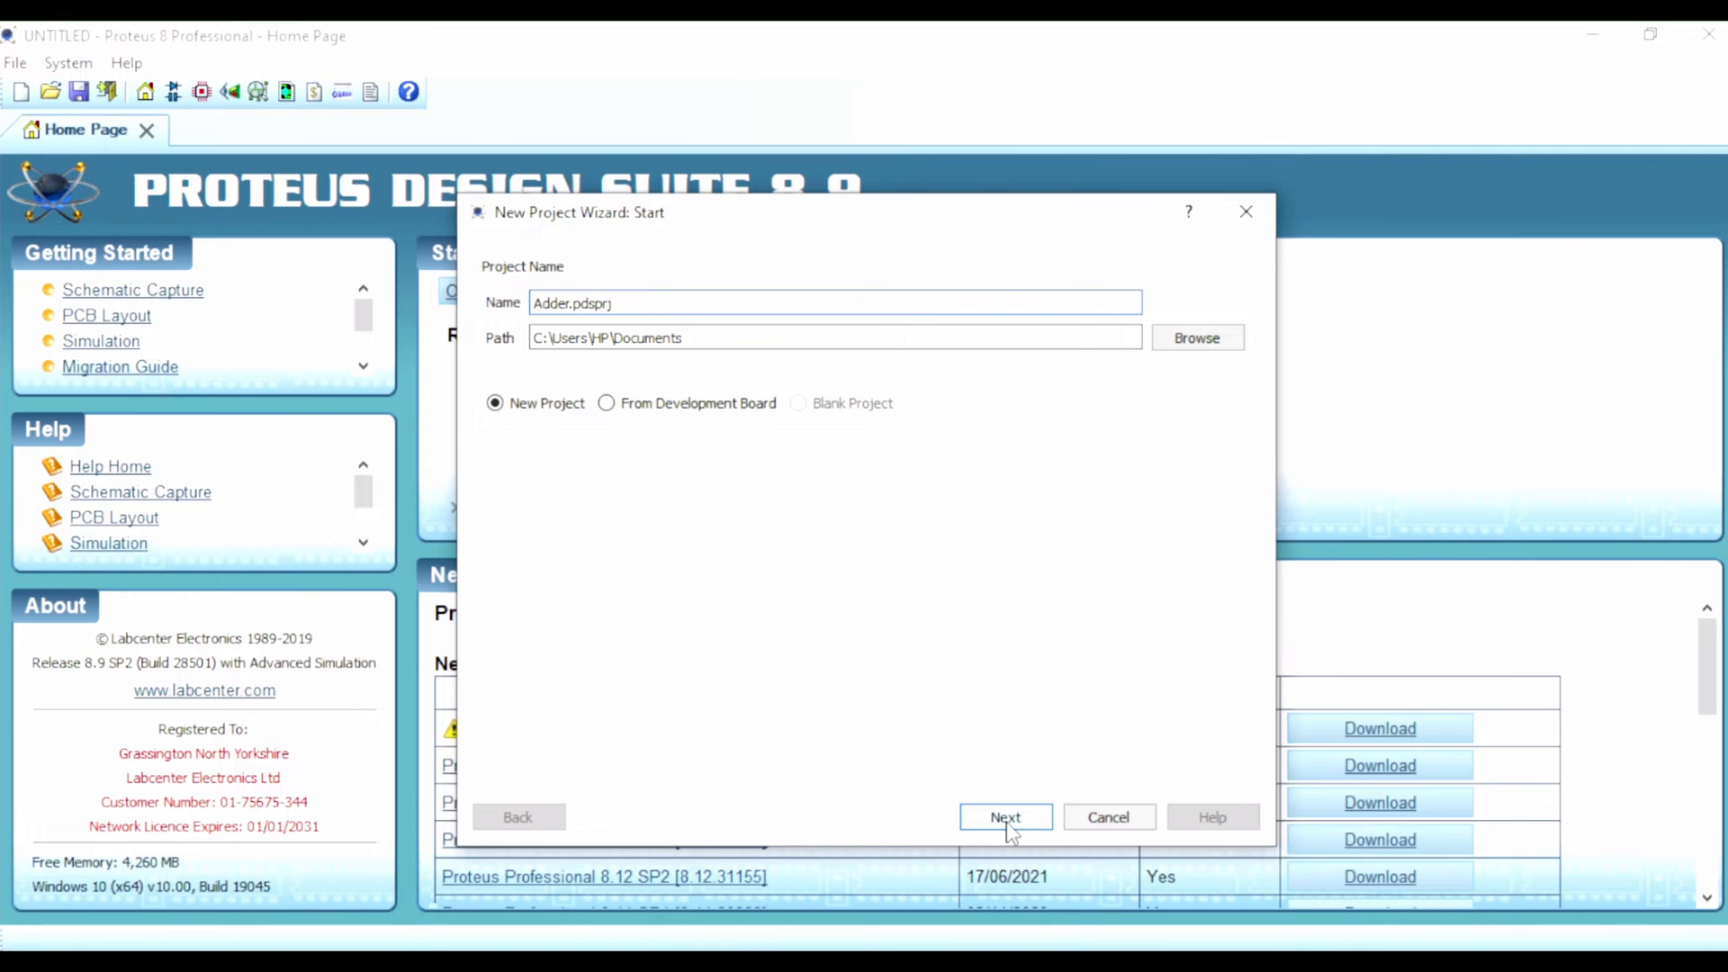
{"action": "left_click", "coordinate": [1201, 340]}
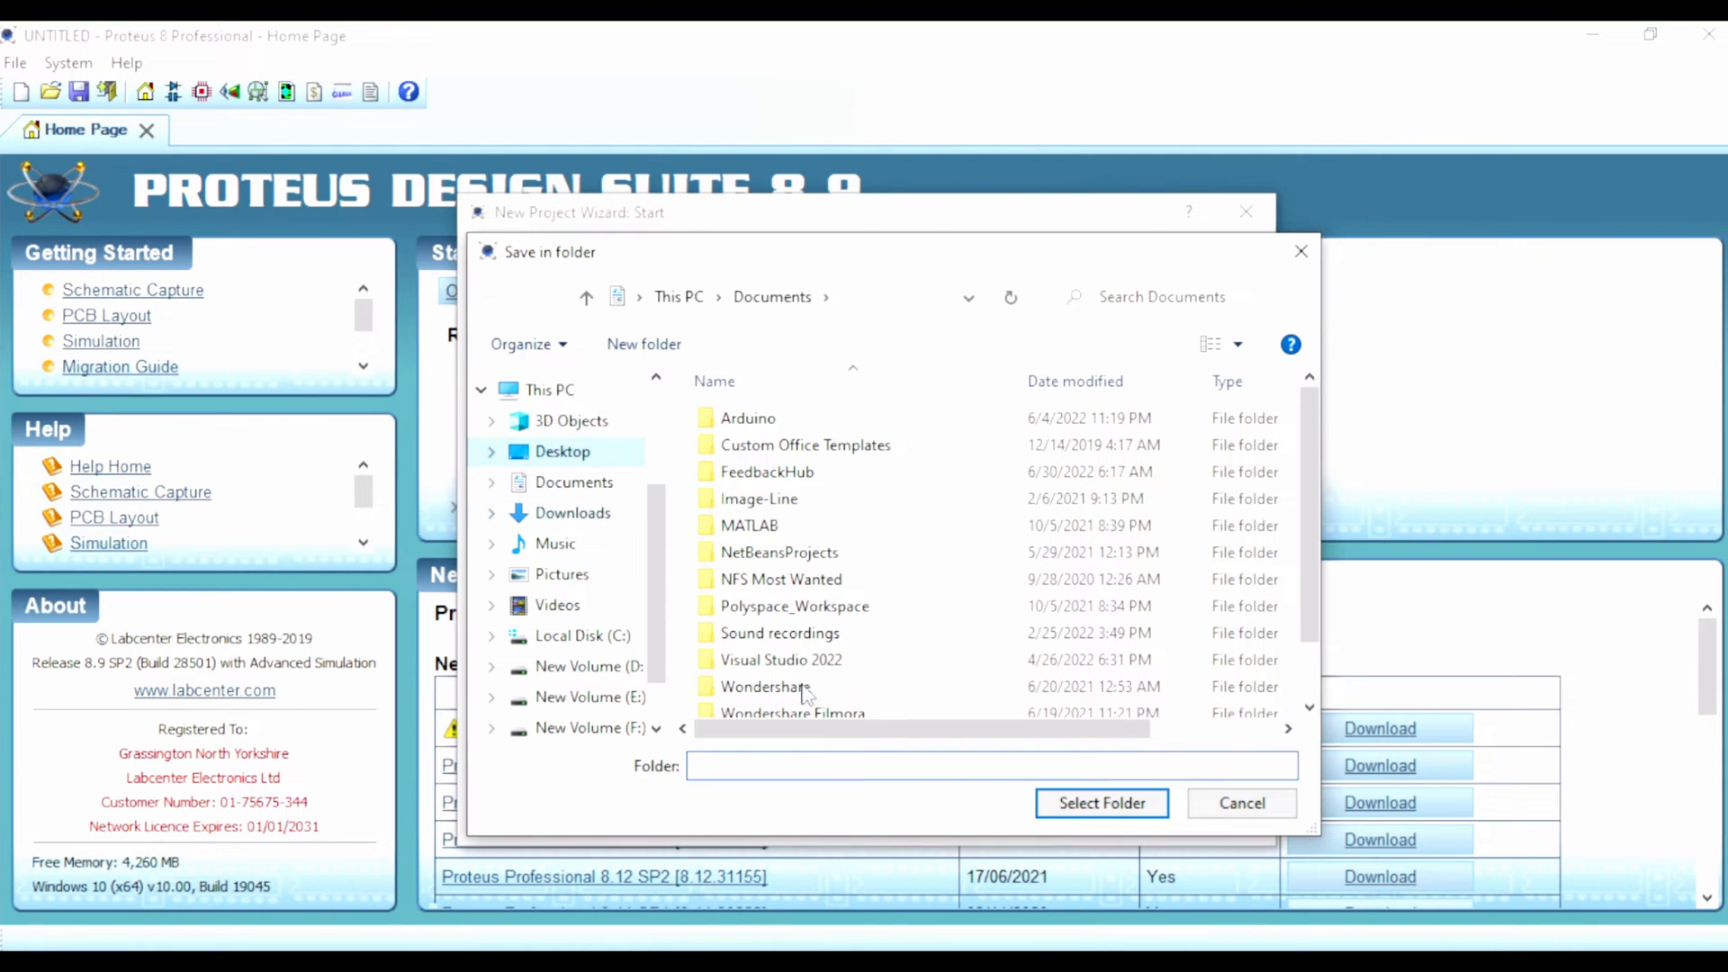
{"action": "left_click", "coordinate": [1092, 802]}
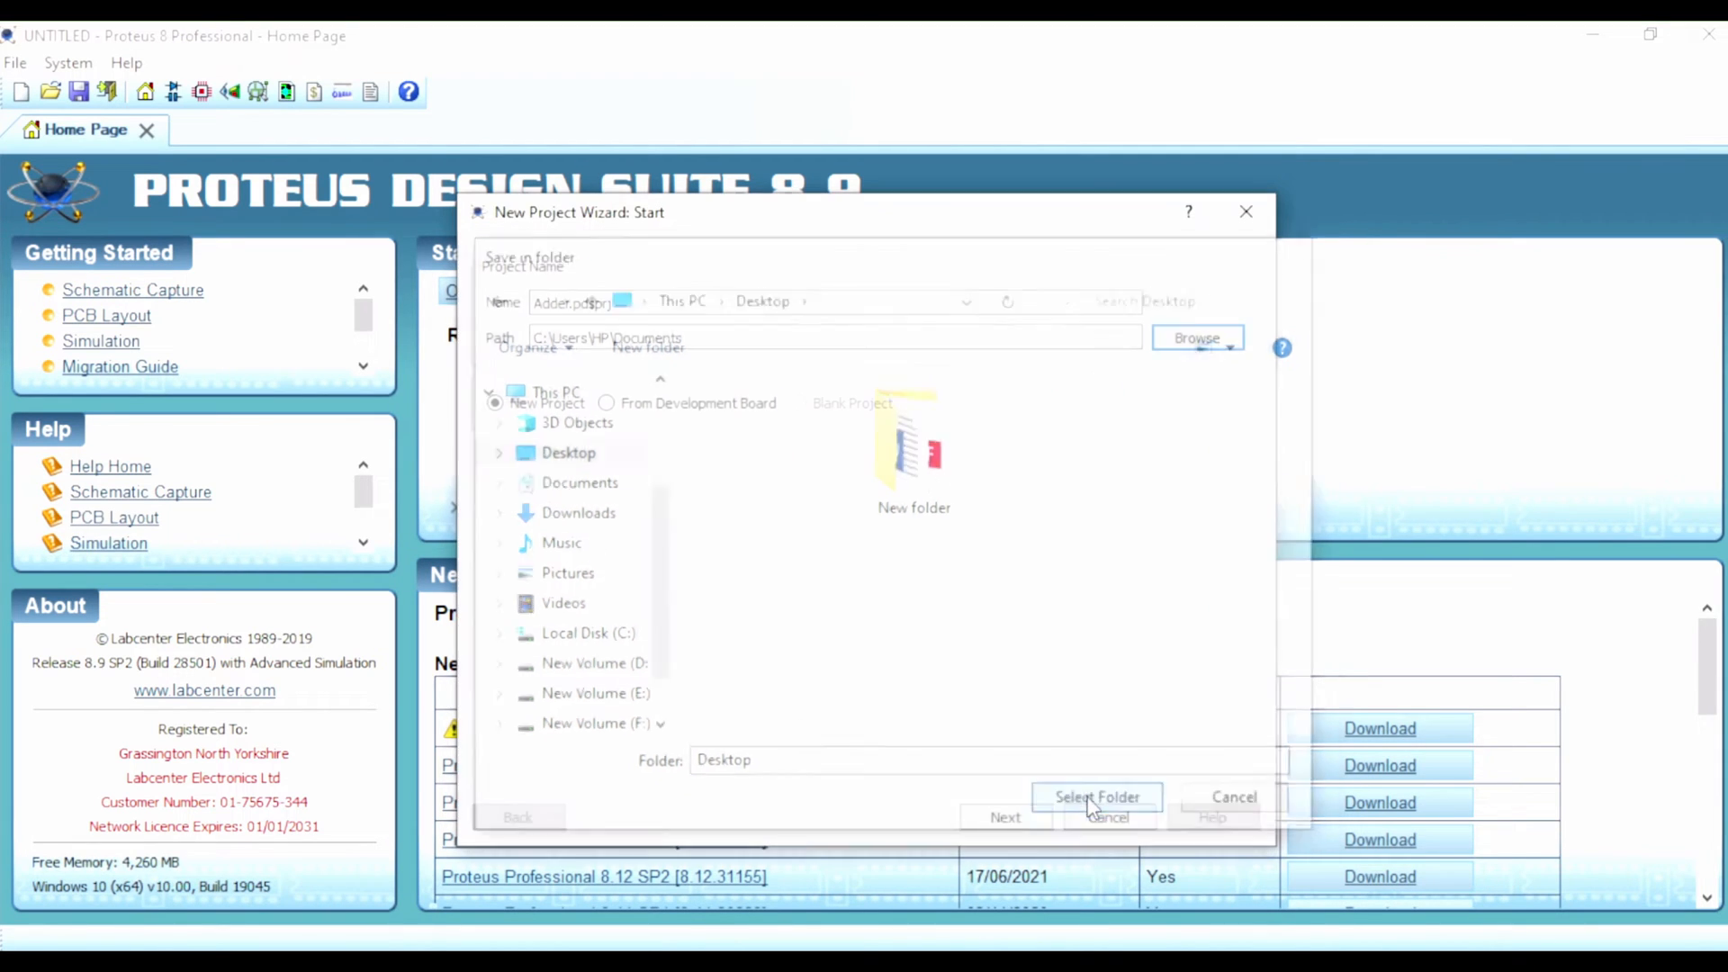
{"action": "left_click", "coordinate": [1005, 817]}
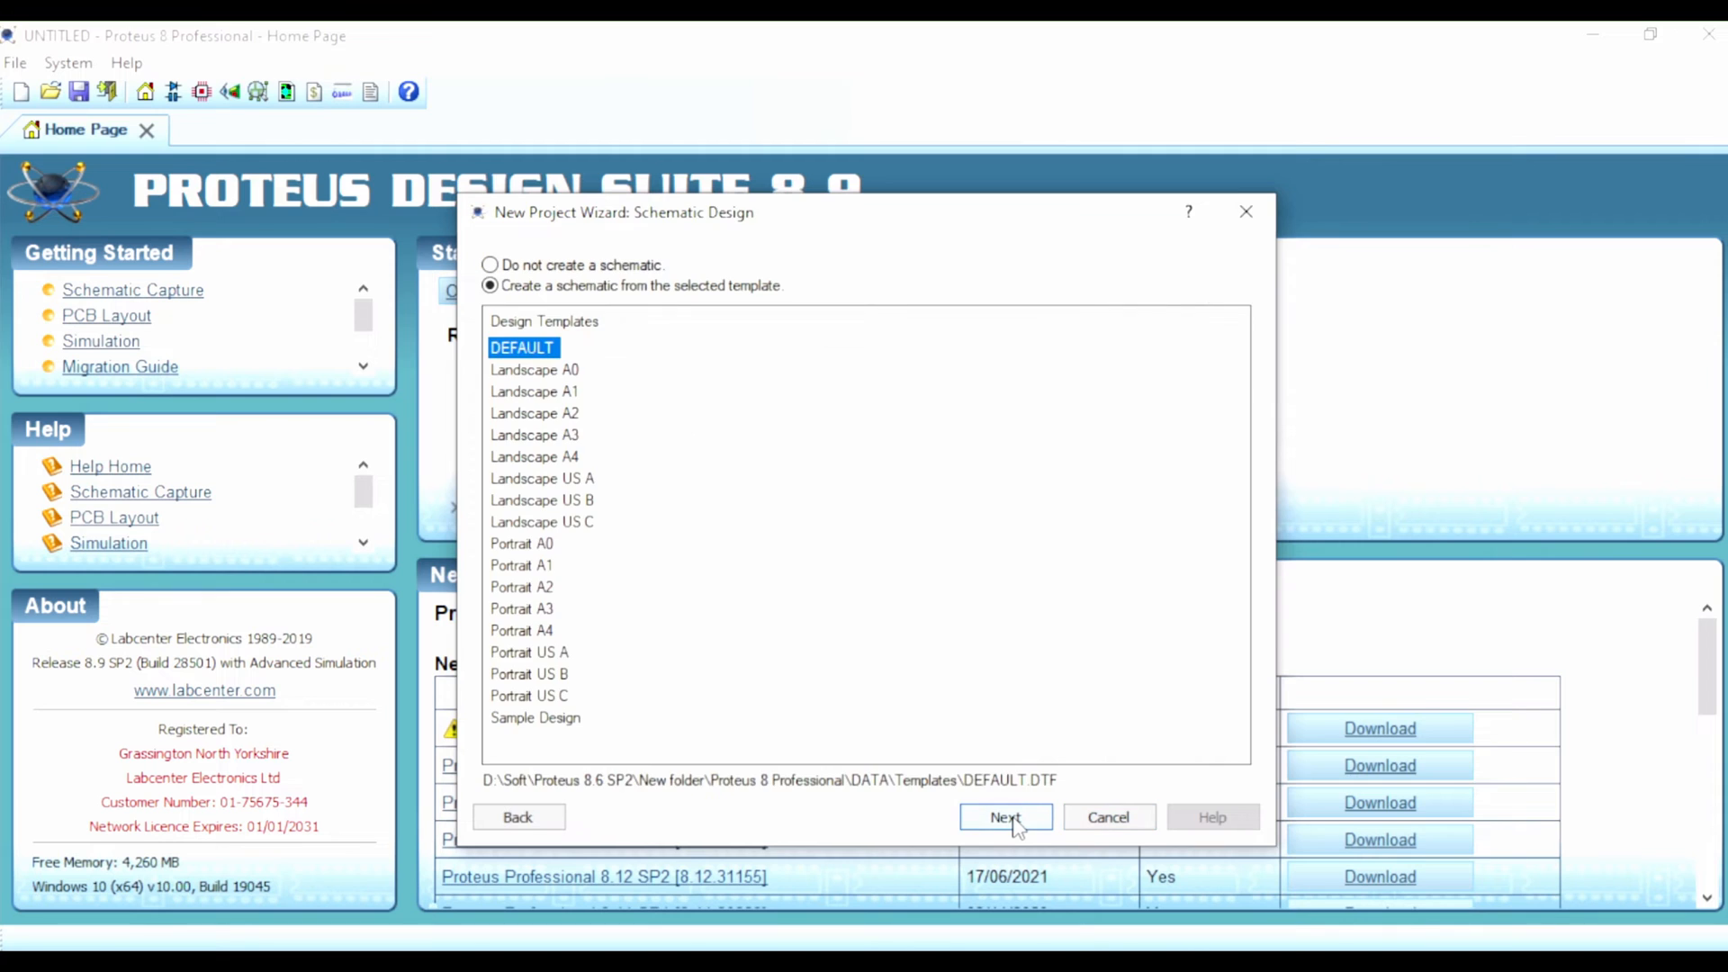
Step: Create the project with the DEFAULT schematic template, without a PCB layout or firmware
{"action": "left_click", "coordinate": [1005, 817]}
{"action": "left_click", "coordinate": [1005, 817]}
{"action": "left_click", "coordinate": [1005, 817]}
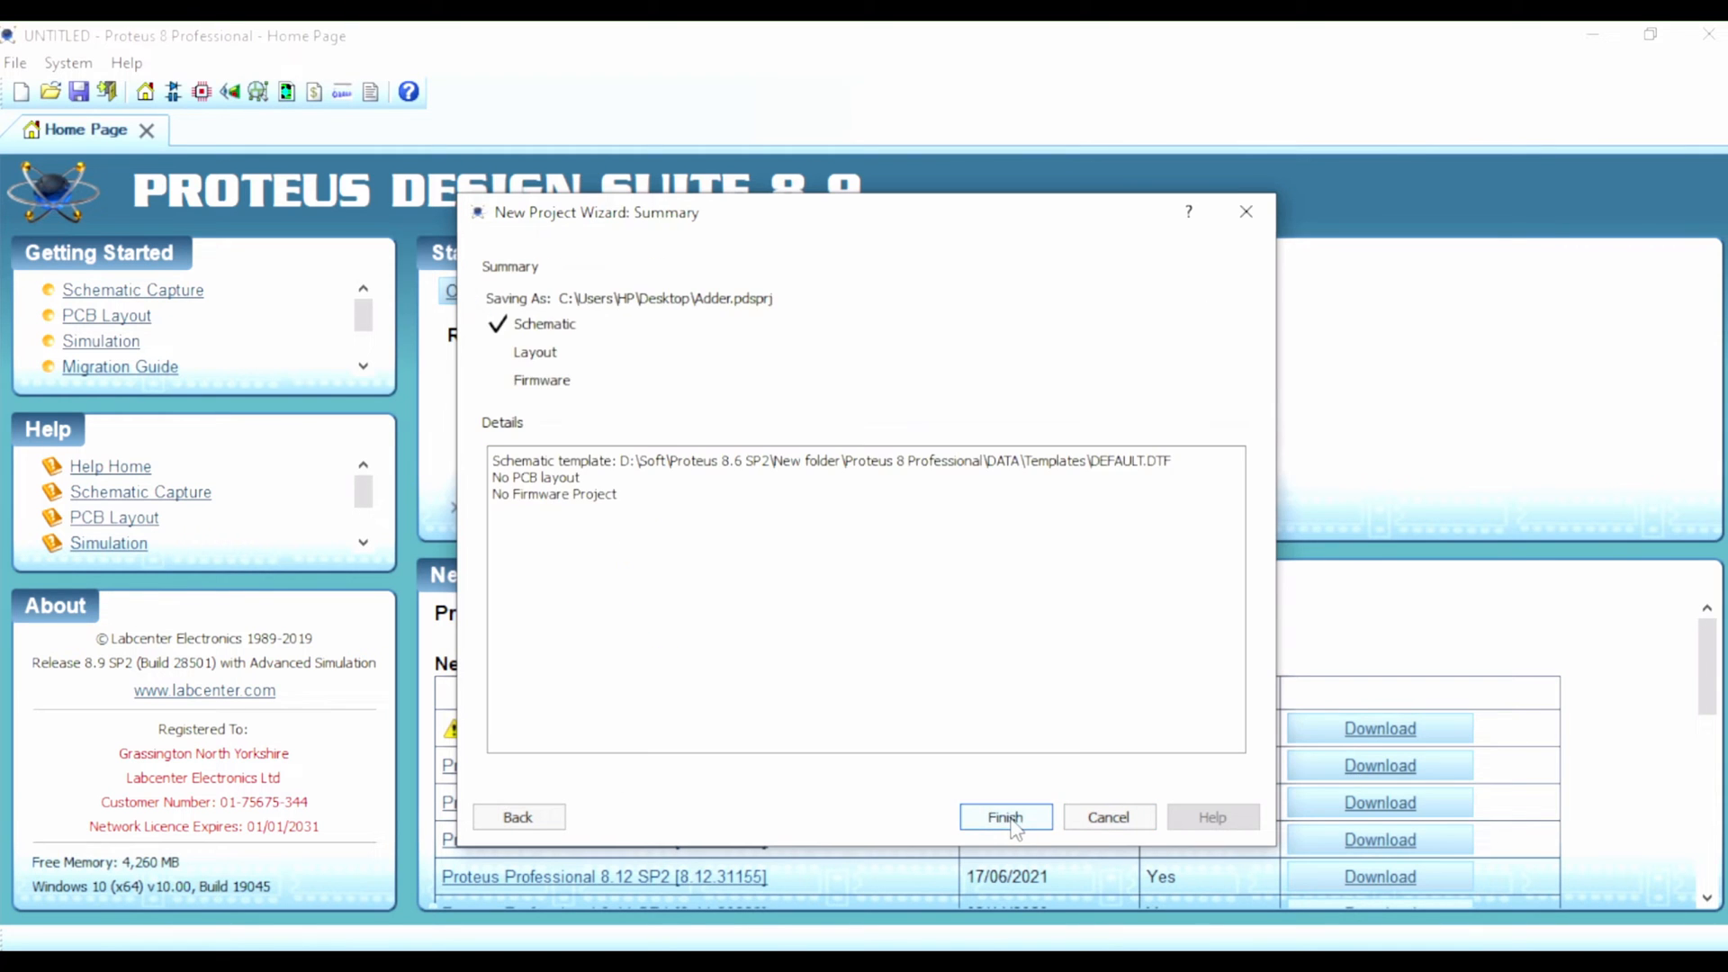
{"action": "left_click", "coordinate": [1006, 817]}
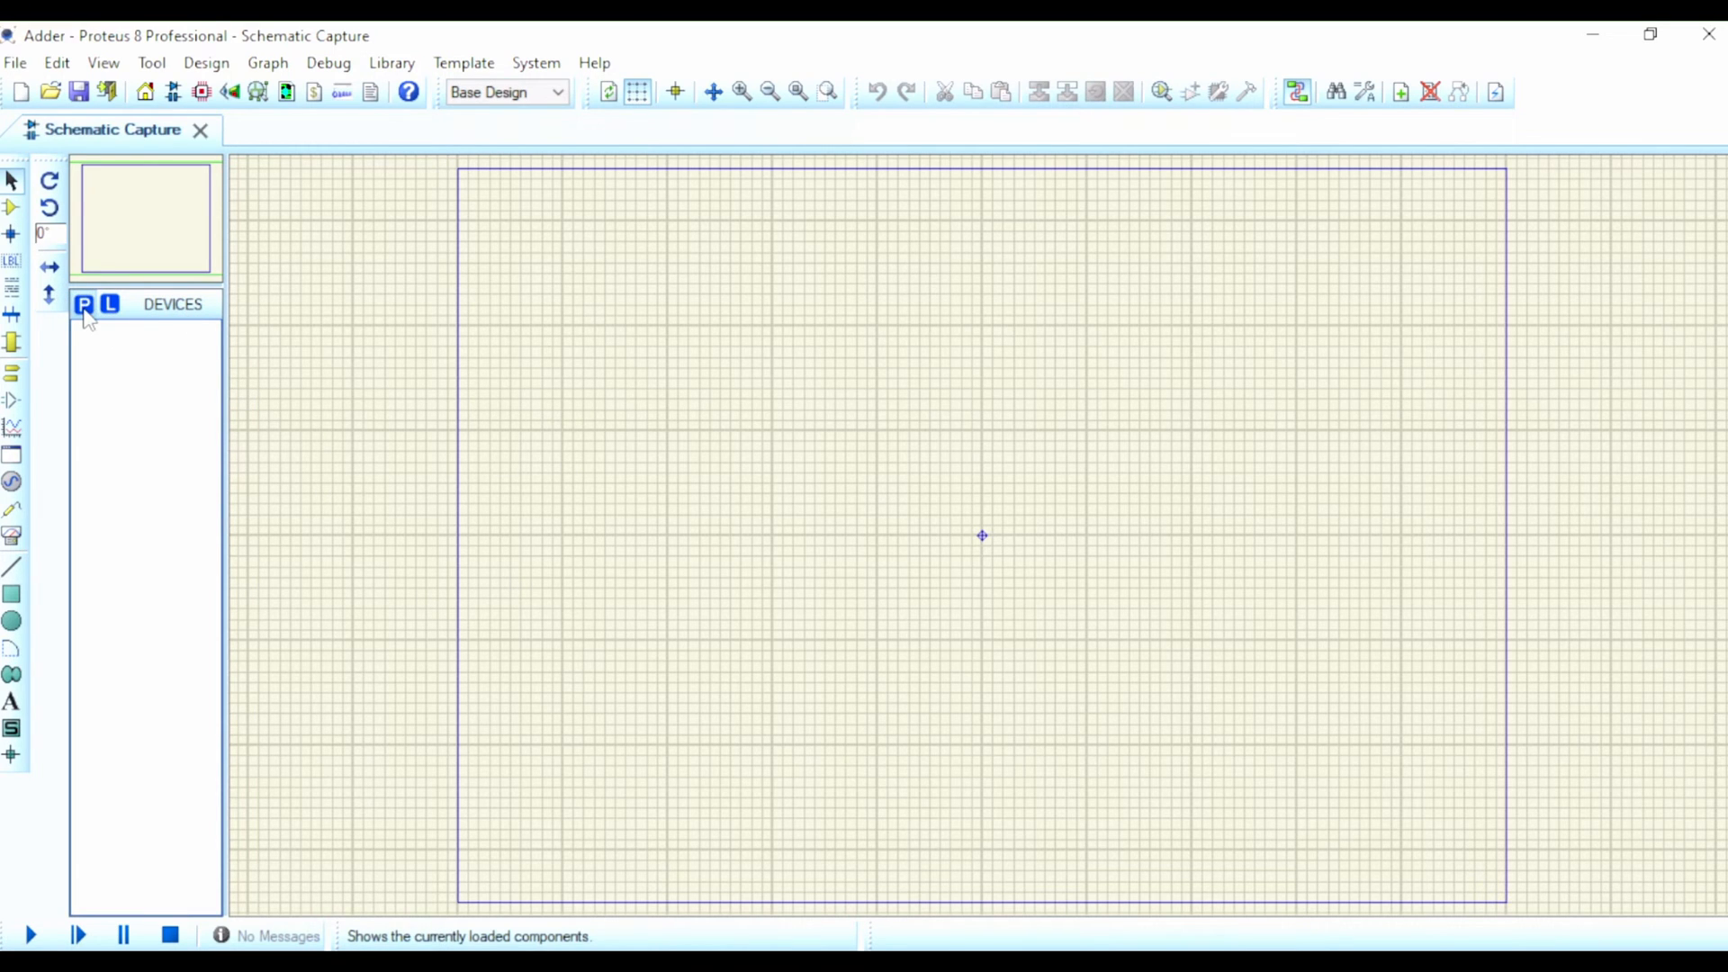
Step: Add the AND, OR and XOR gates from the parts library to the project's device list
{"action": "left_click", "coordinate": [84, 306]}
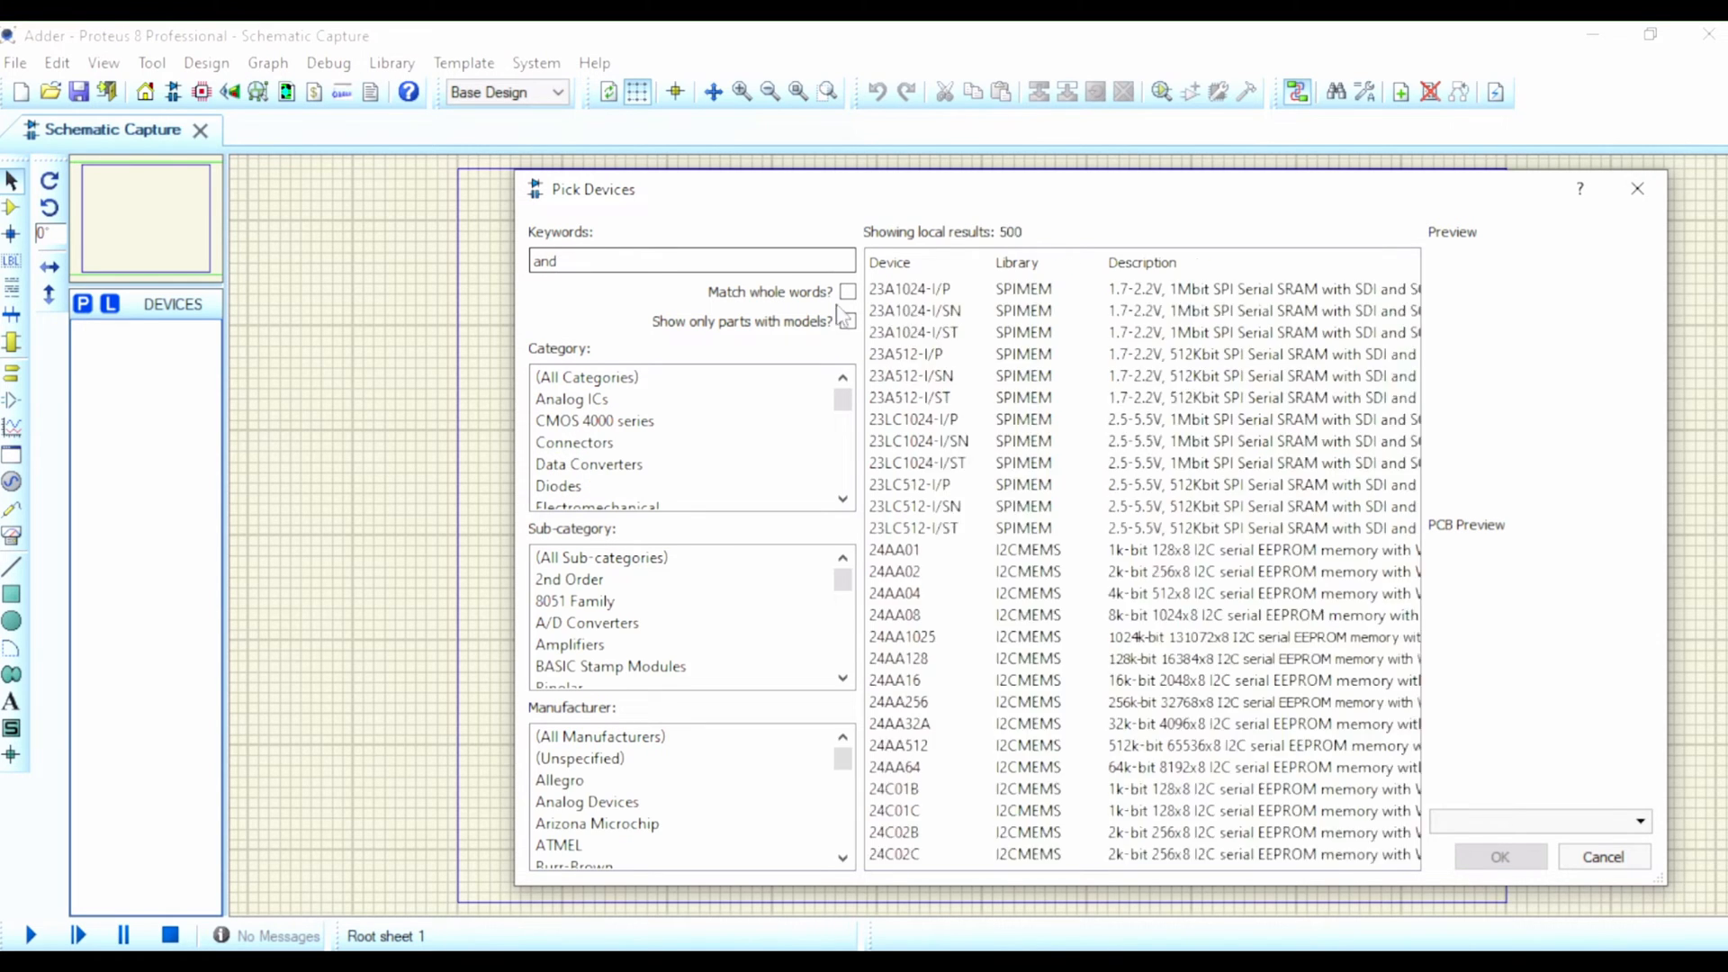
{"action": "key", "text": "Return"}
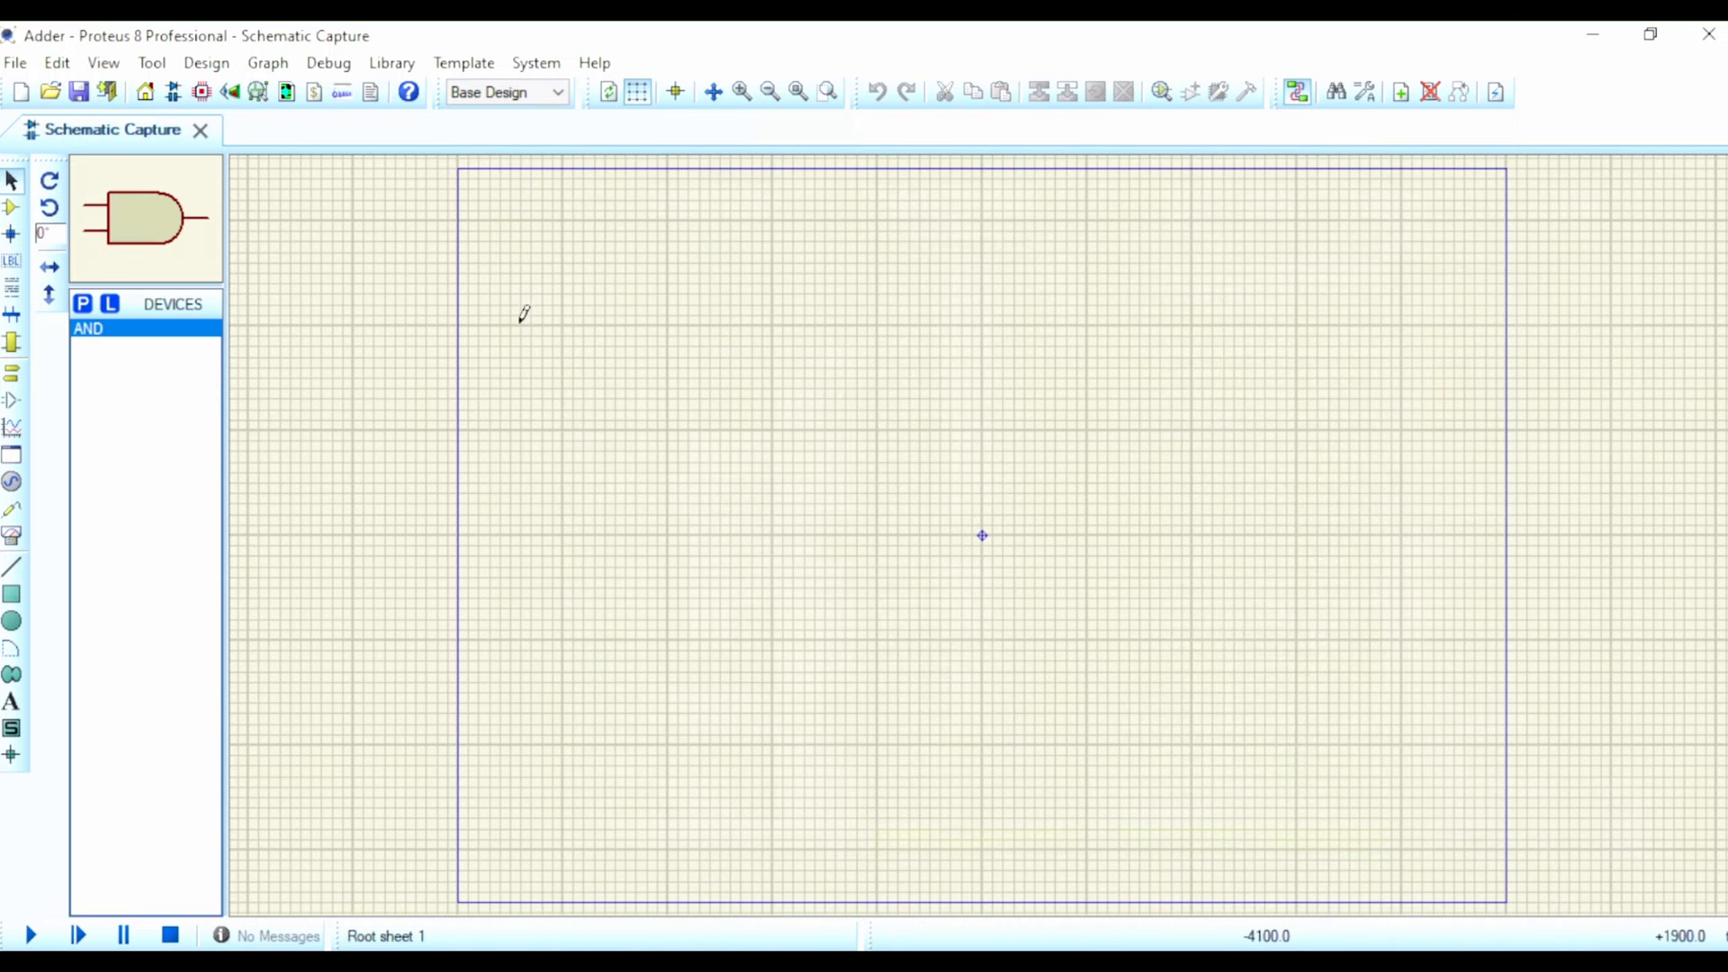
{"action": "left_click", "coordinate": [84, 304]}
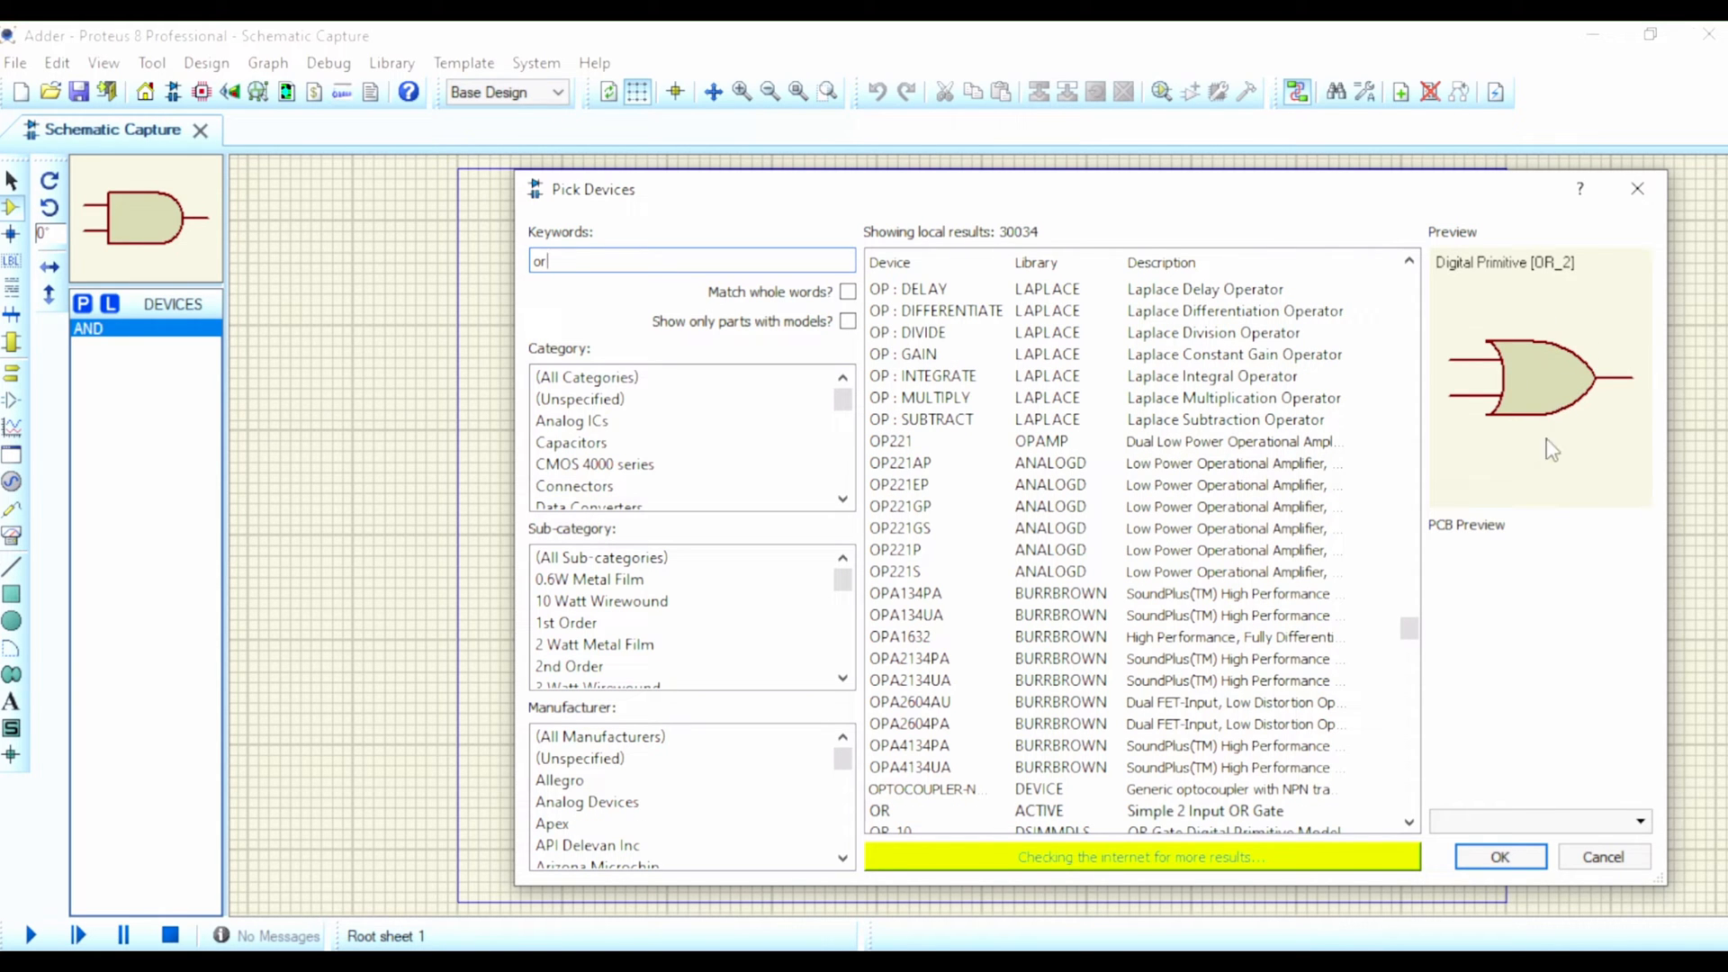
{"action": "left_click", "coordinate": [1500, 856]}
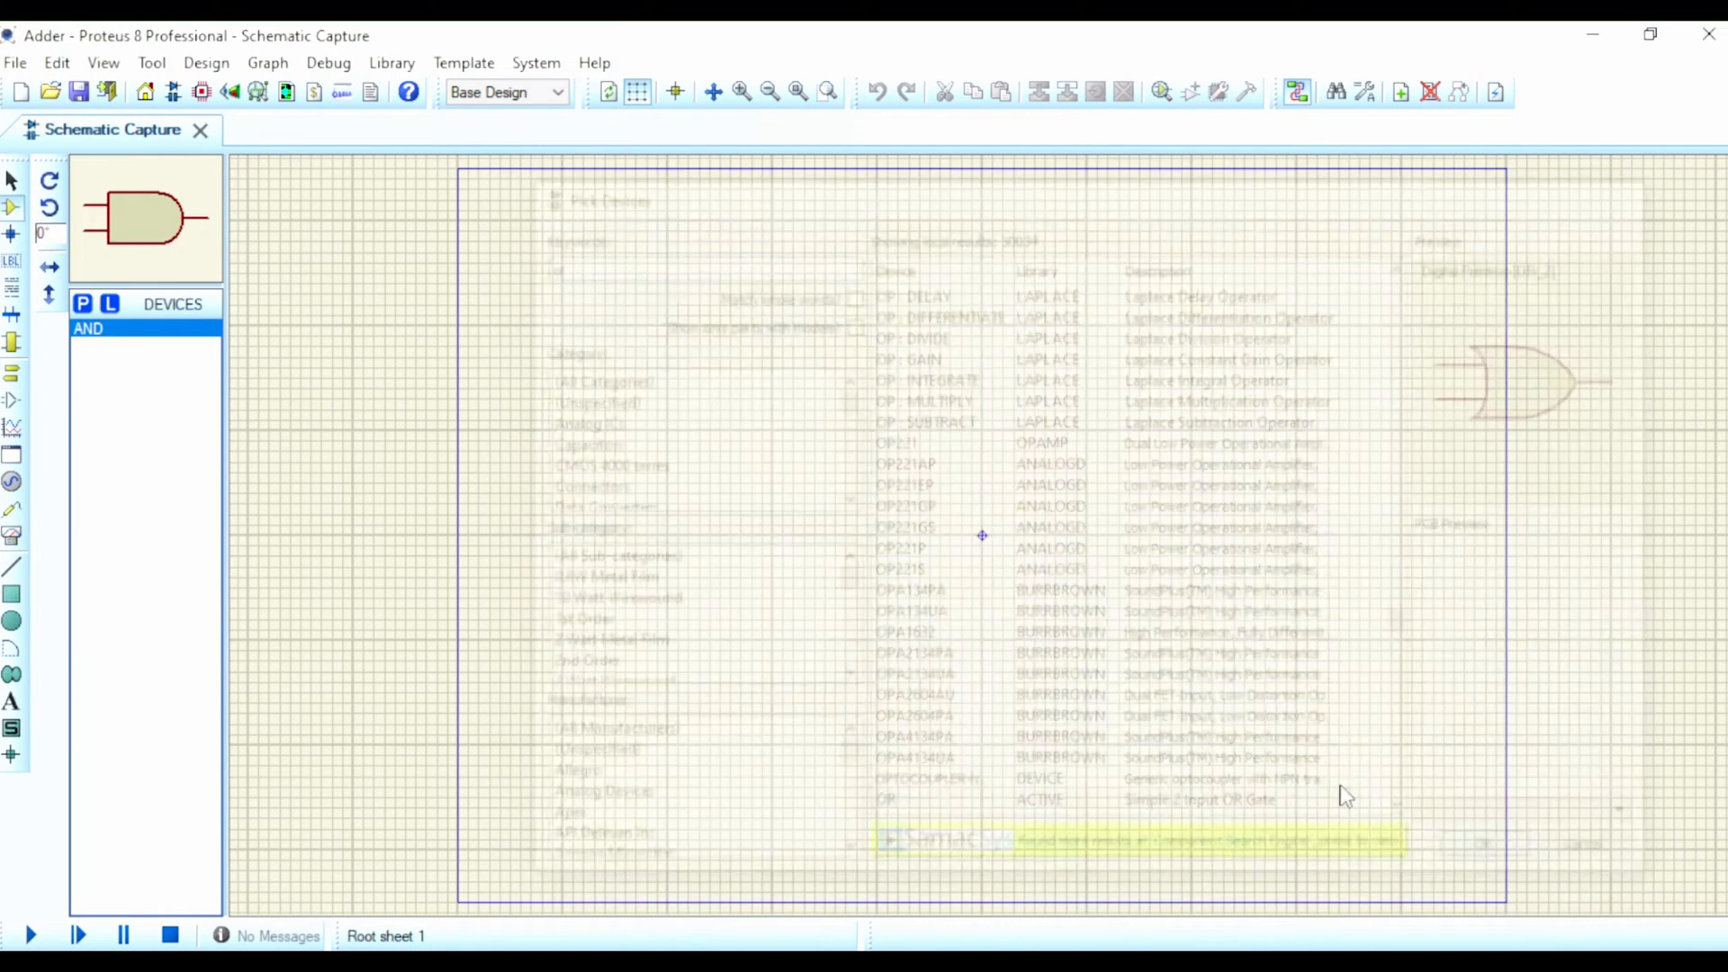
{"action": "left_click", "coordinate": [82, 304]}
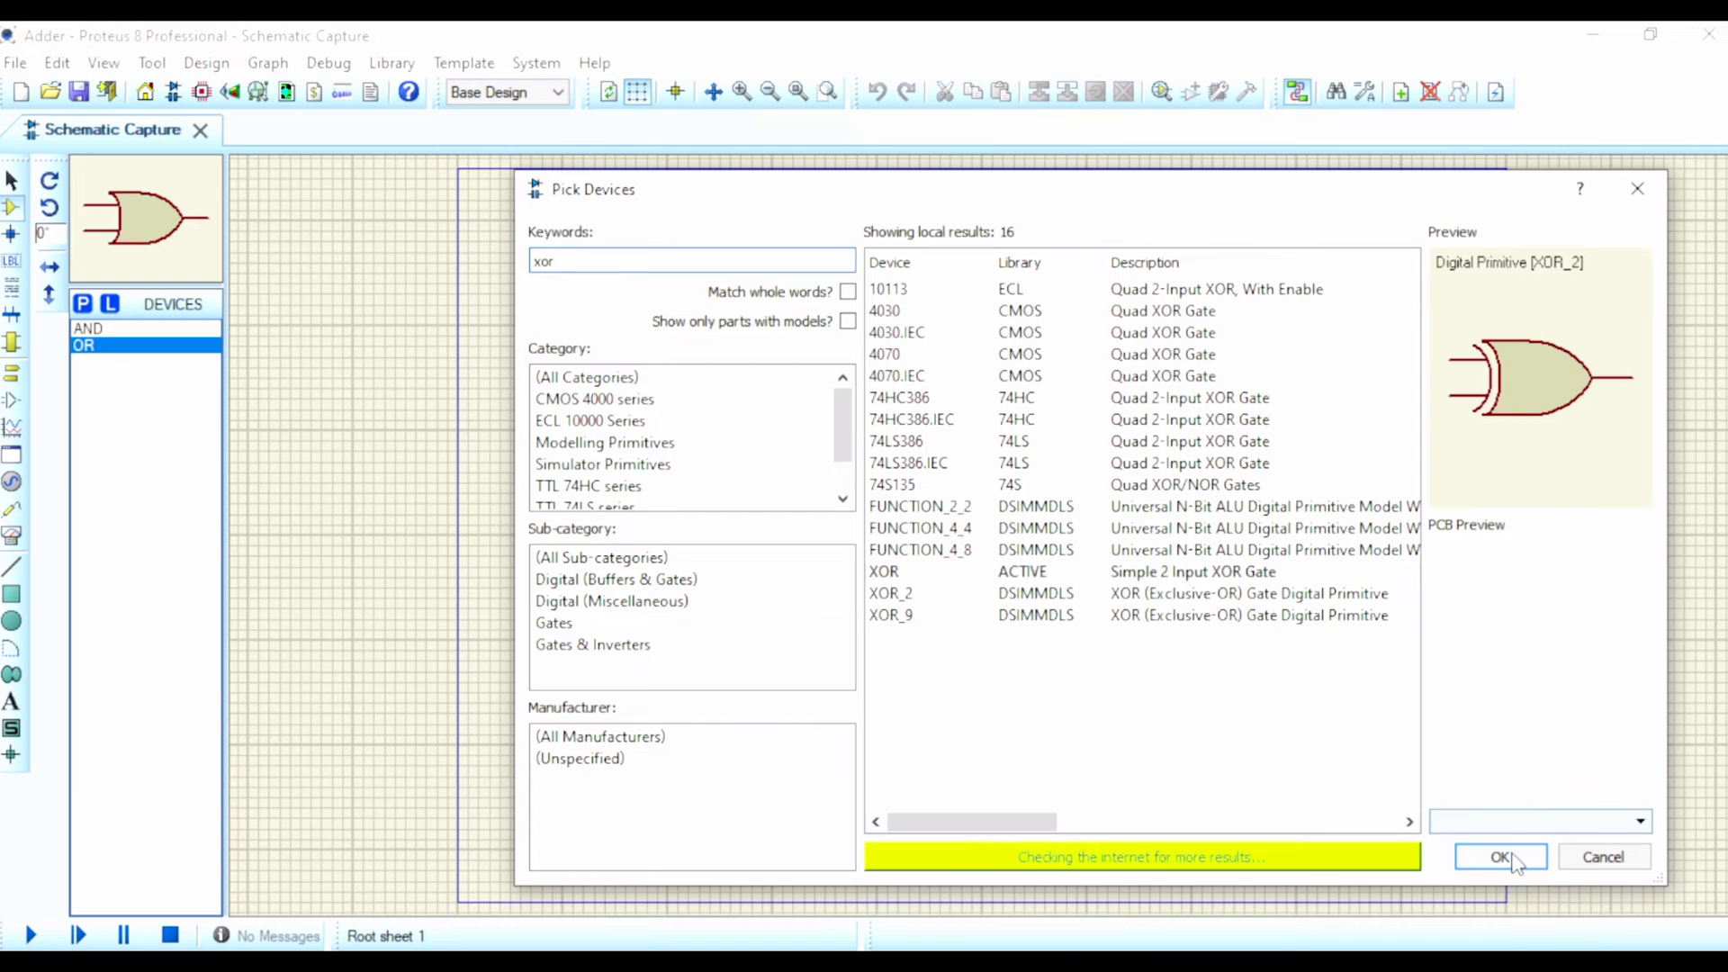
{"action": "left_click", "coordinate": [1499, 855]}
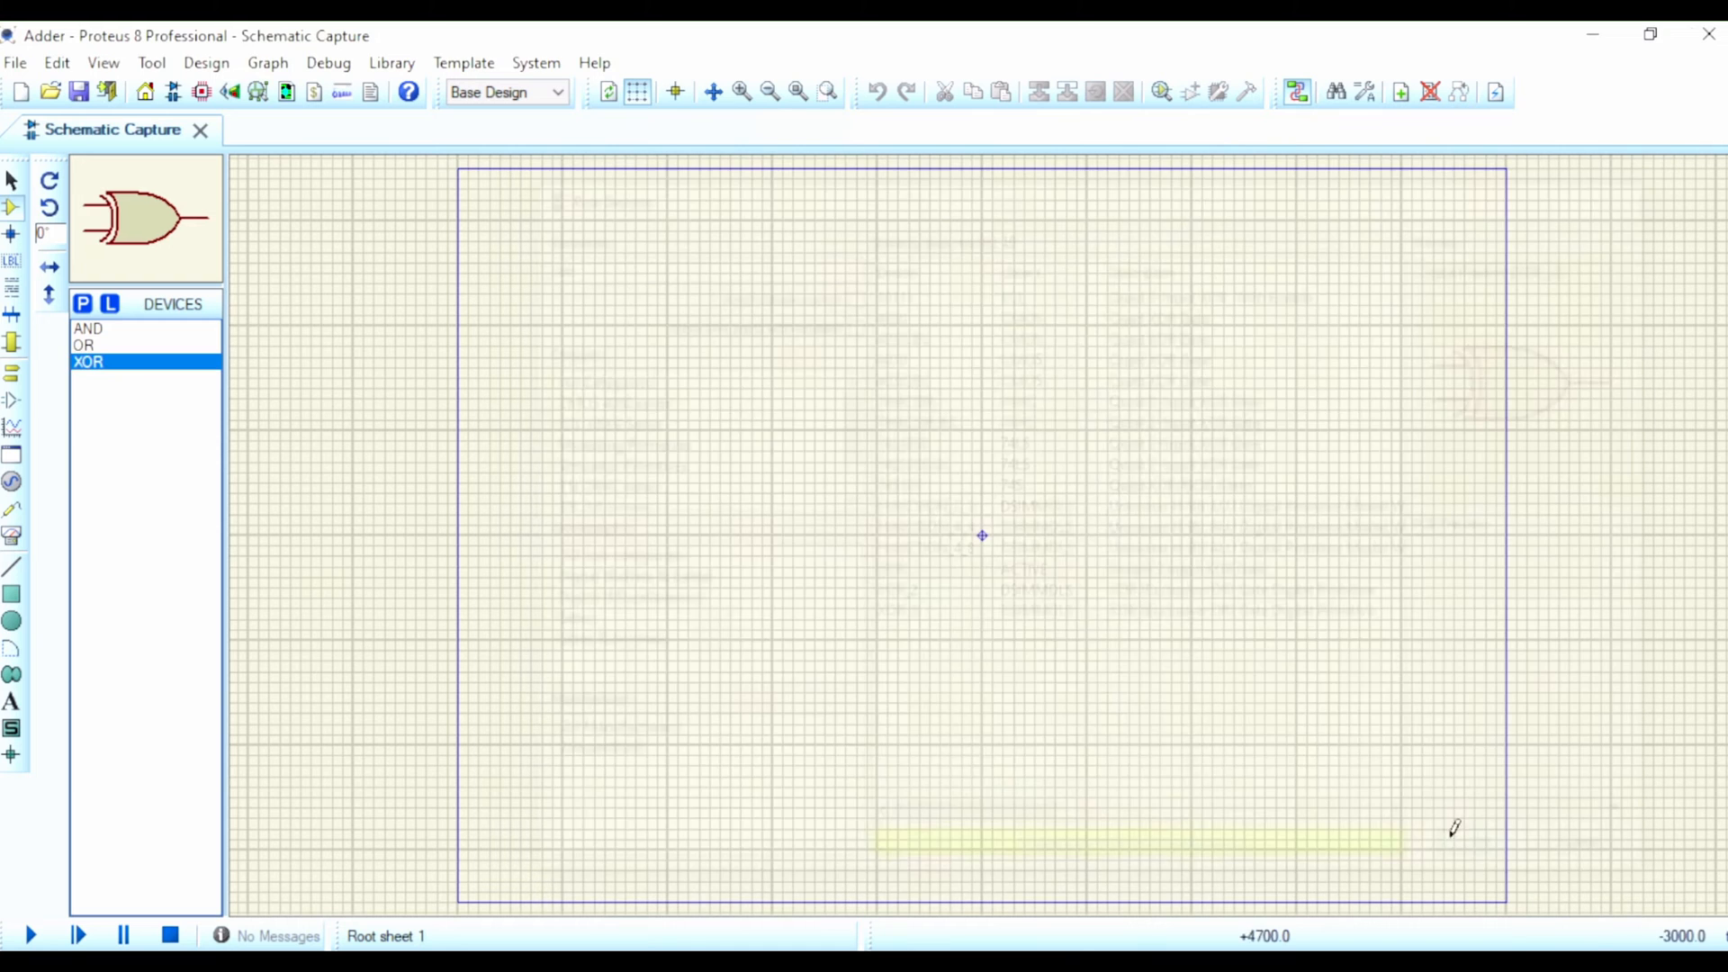
Step: Add the LOGICSTATE source and the LED-RED animated LED to the project's device list
{"action": "left_click", "coordinate": [82, 304]}
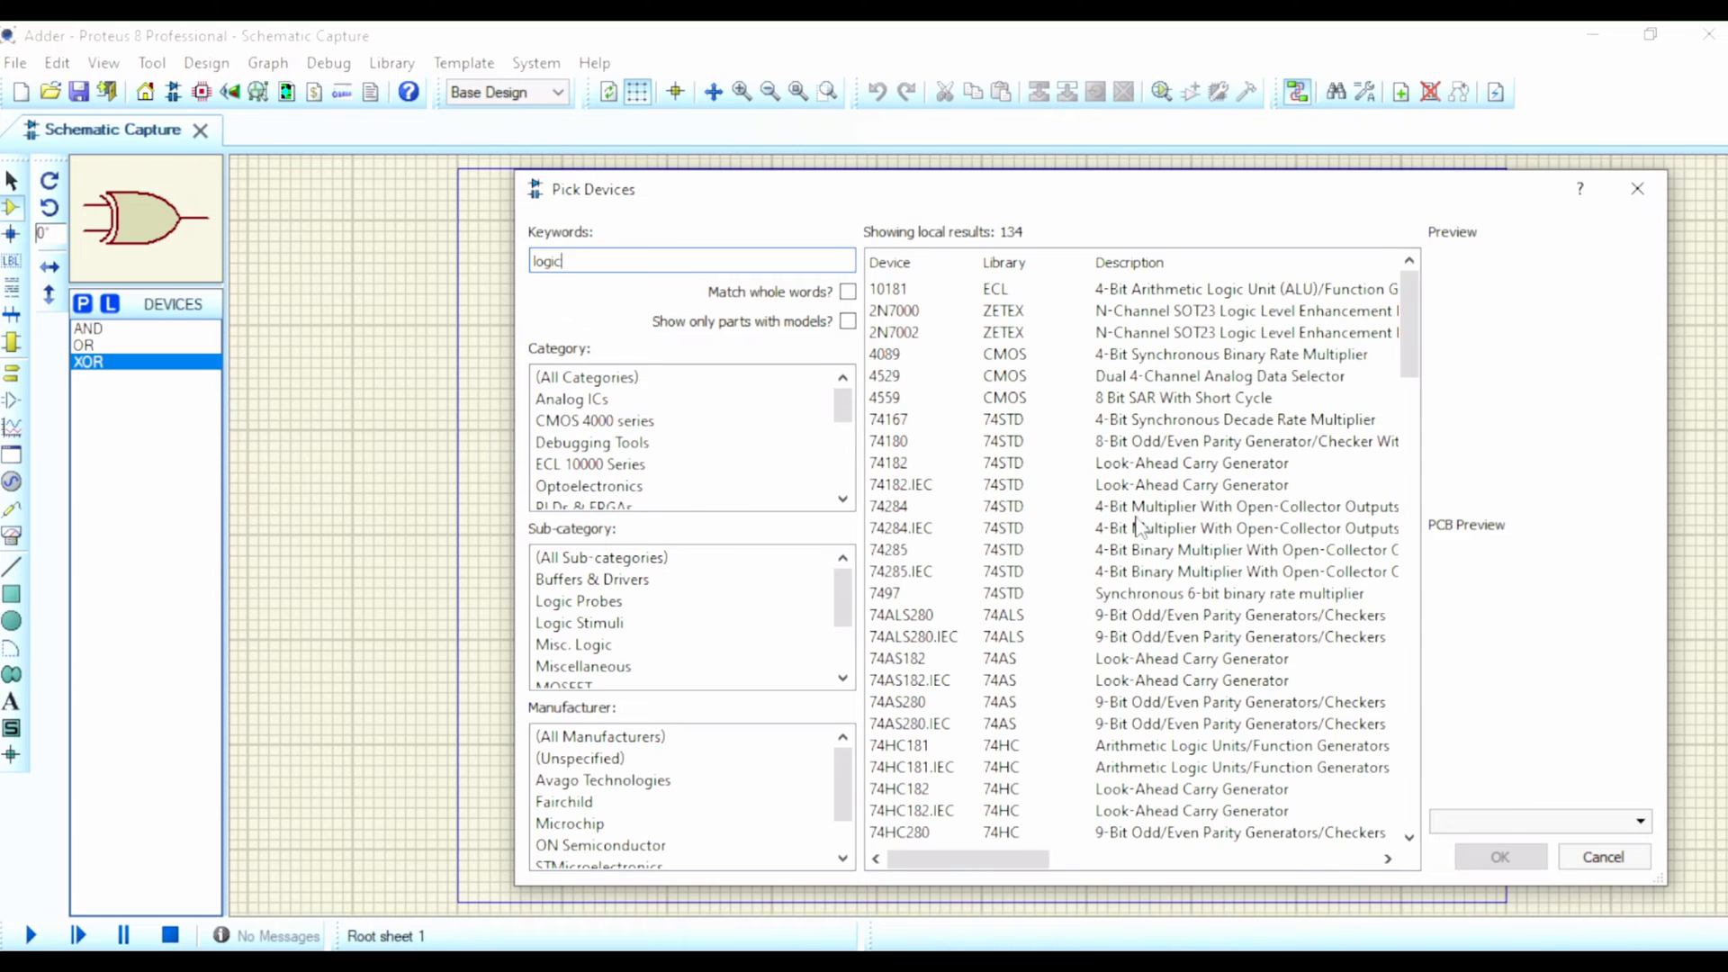
{"action": "type", "text": "s"}
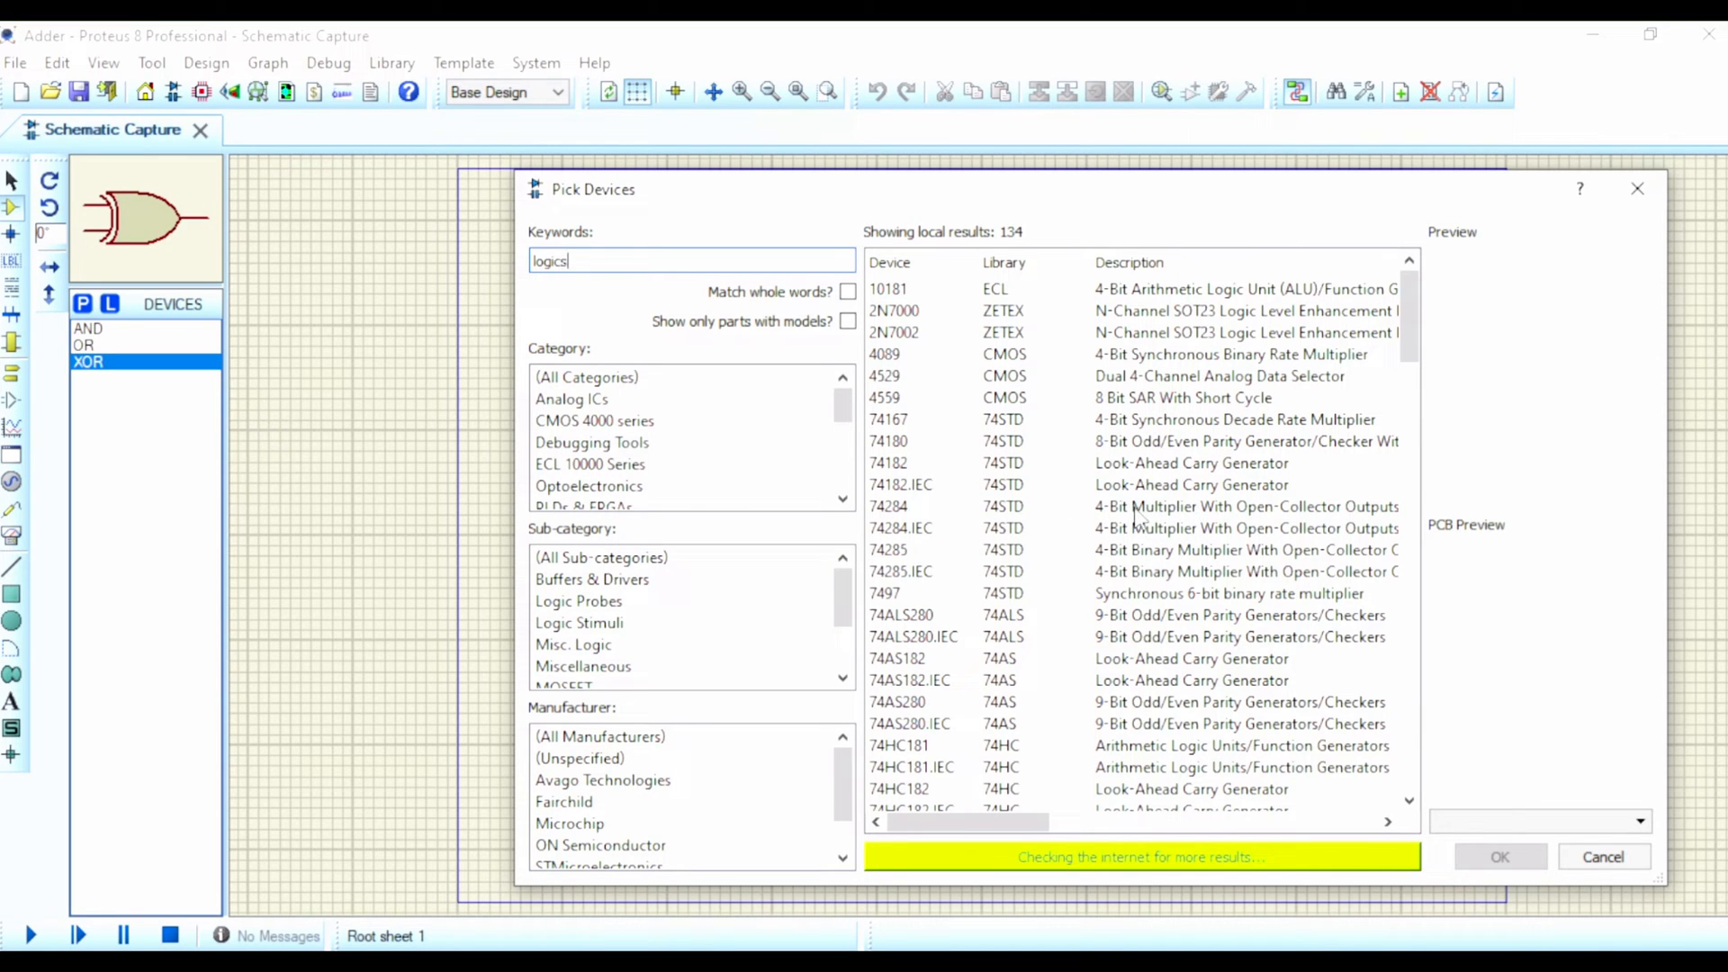
{"action": "type", "text": "ta"}
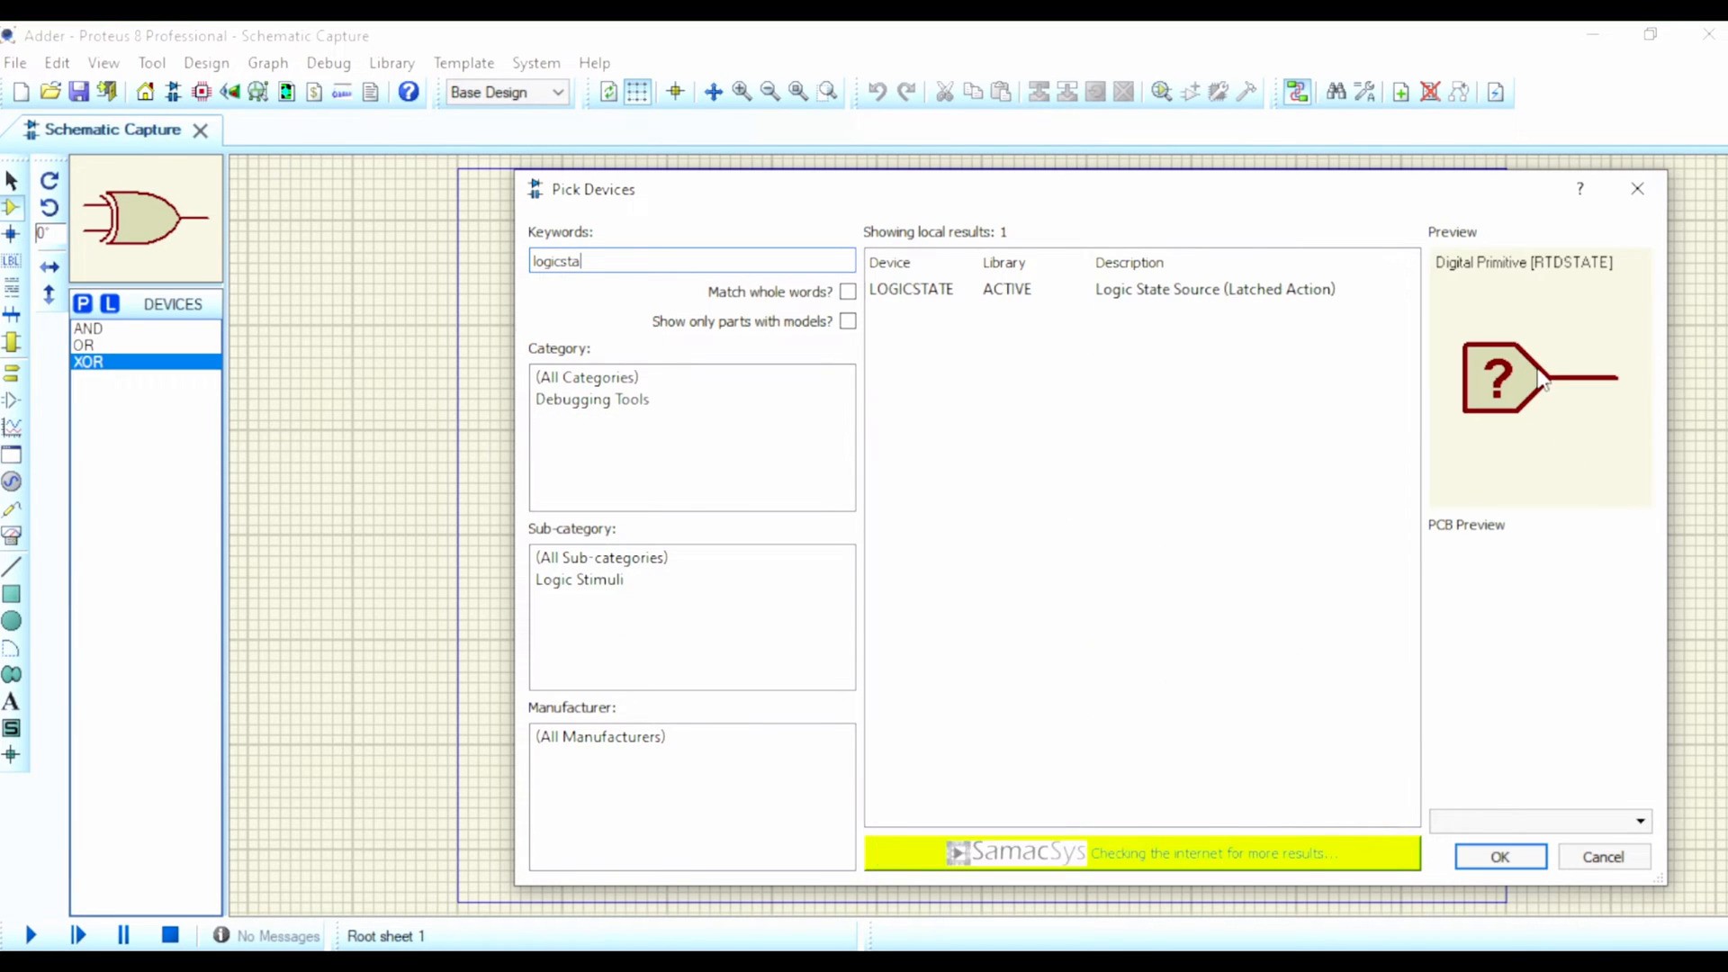
{"action": "left_click", "coordinate": [1512, 854]}
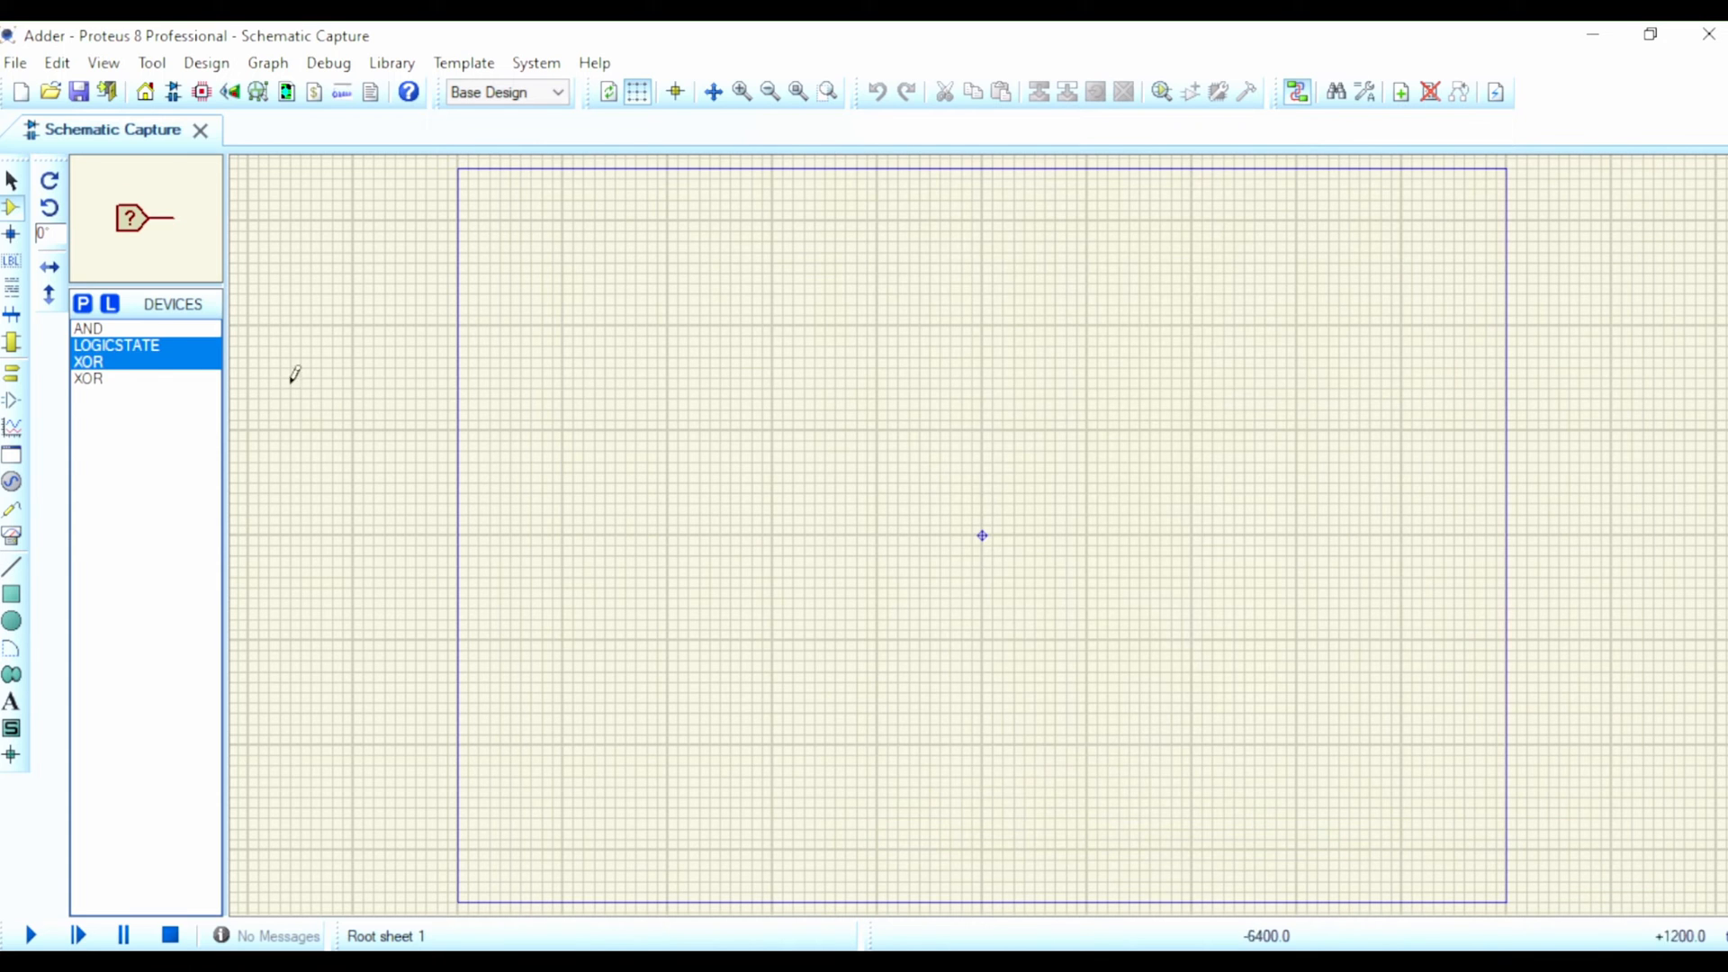
{"action": "left_click", "coordinate": [82, 304]}
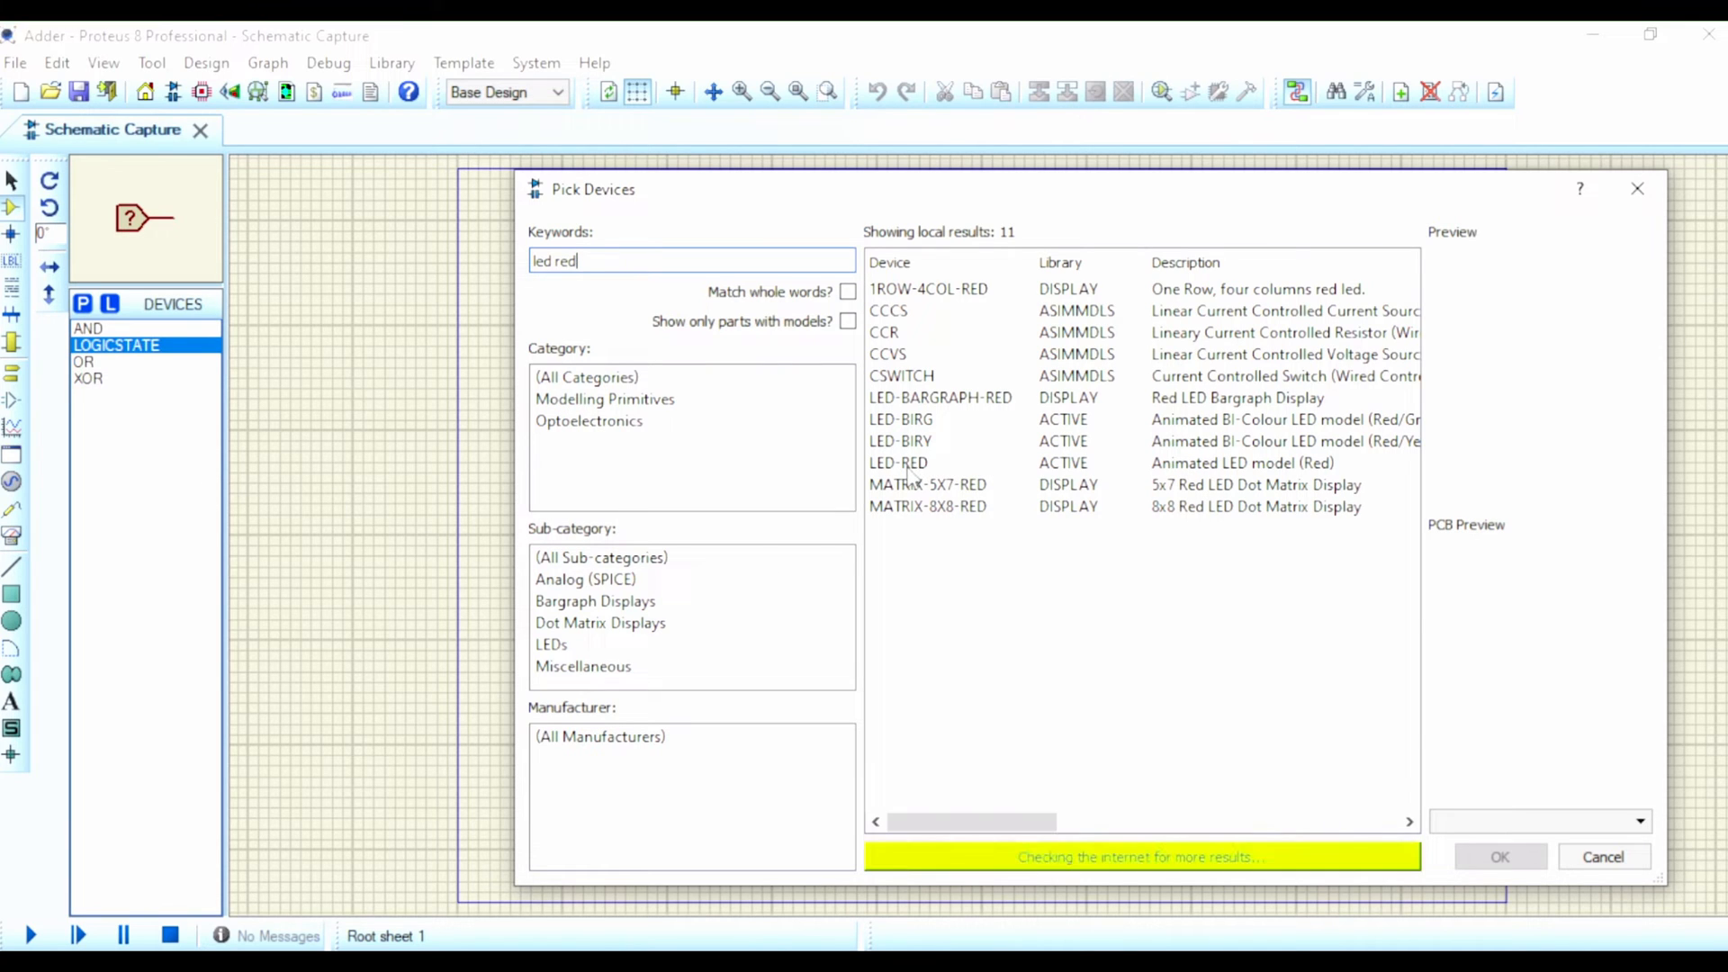
{"action": "left_click", "coordinate": [907, 466]}
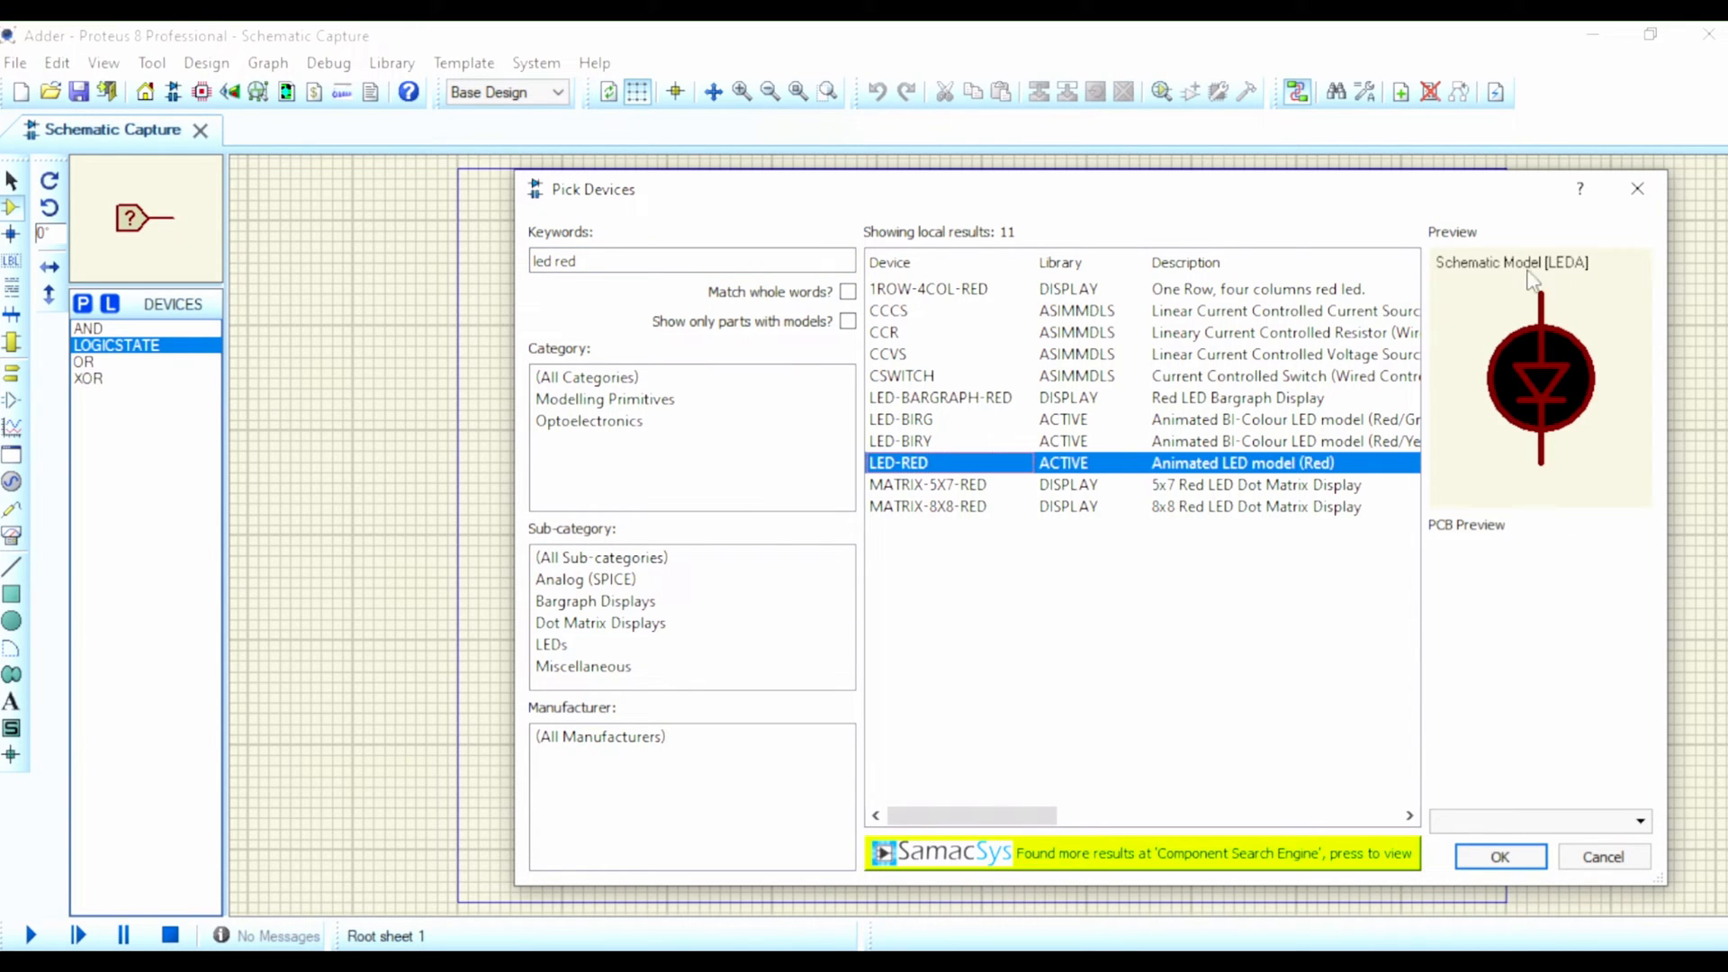
{"action": "left_click", "coordinate": [1500, 855]}
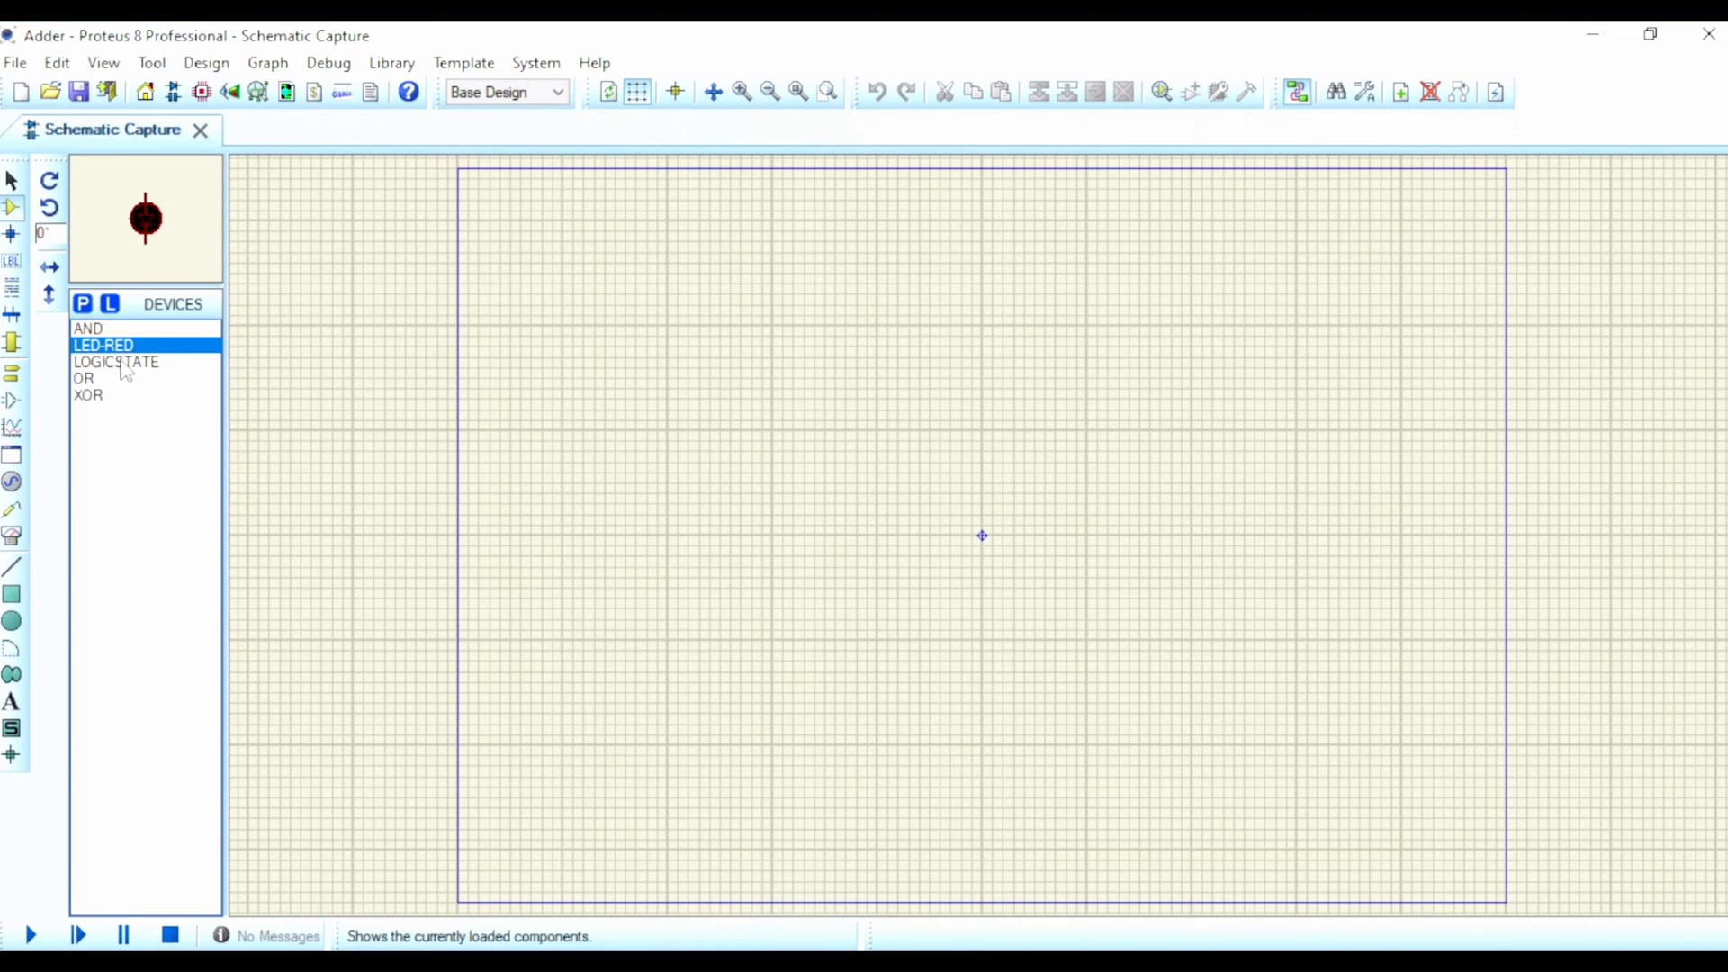
Step: Place two XOR gates side by side along the upper edge of the schematic sheet, with a wide gap between them
{"action": "left_click", "coordinate": [135, 398]}
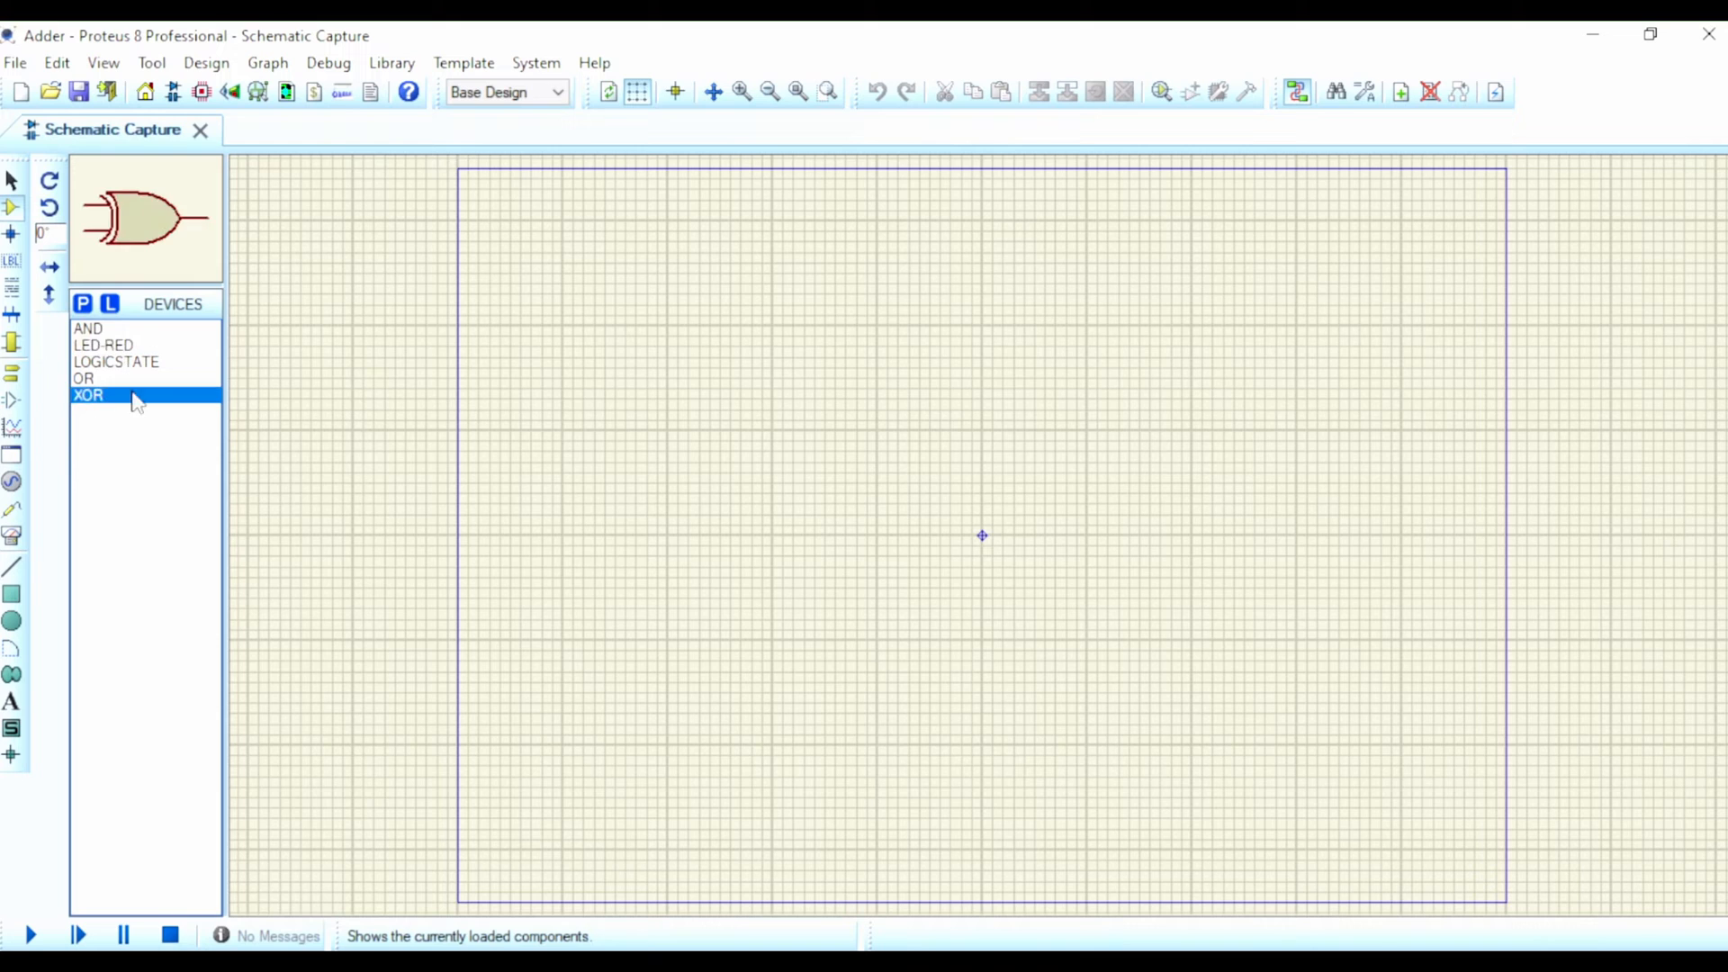
{"action": "left_click", "coordinate": [547, 228]}
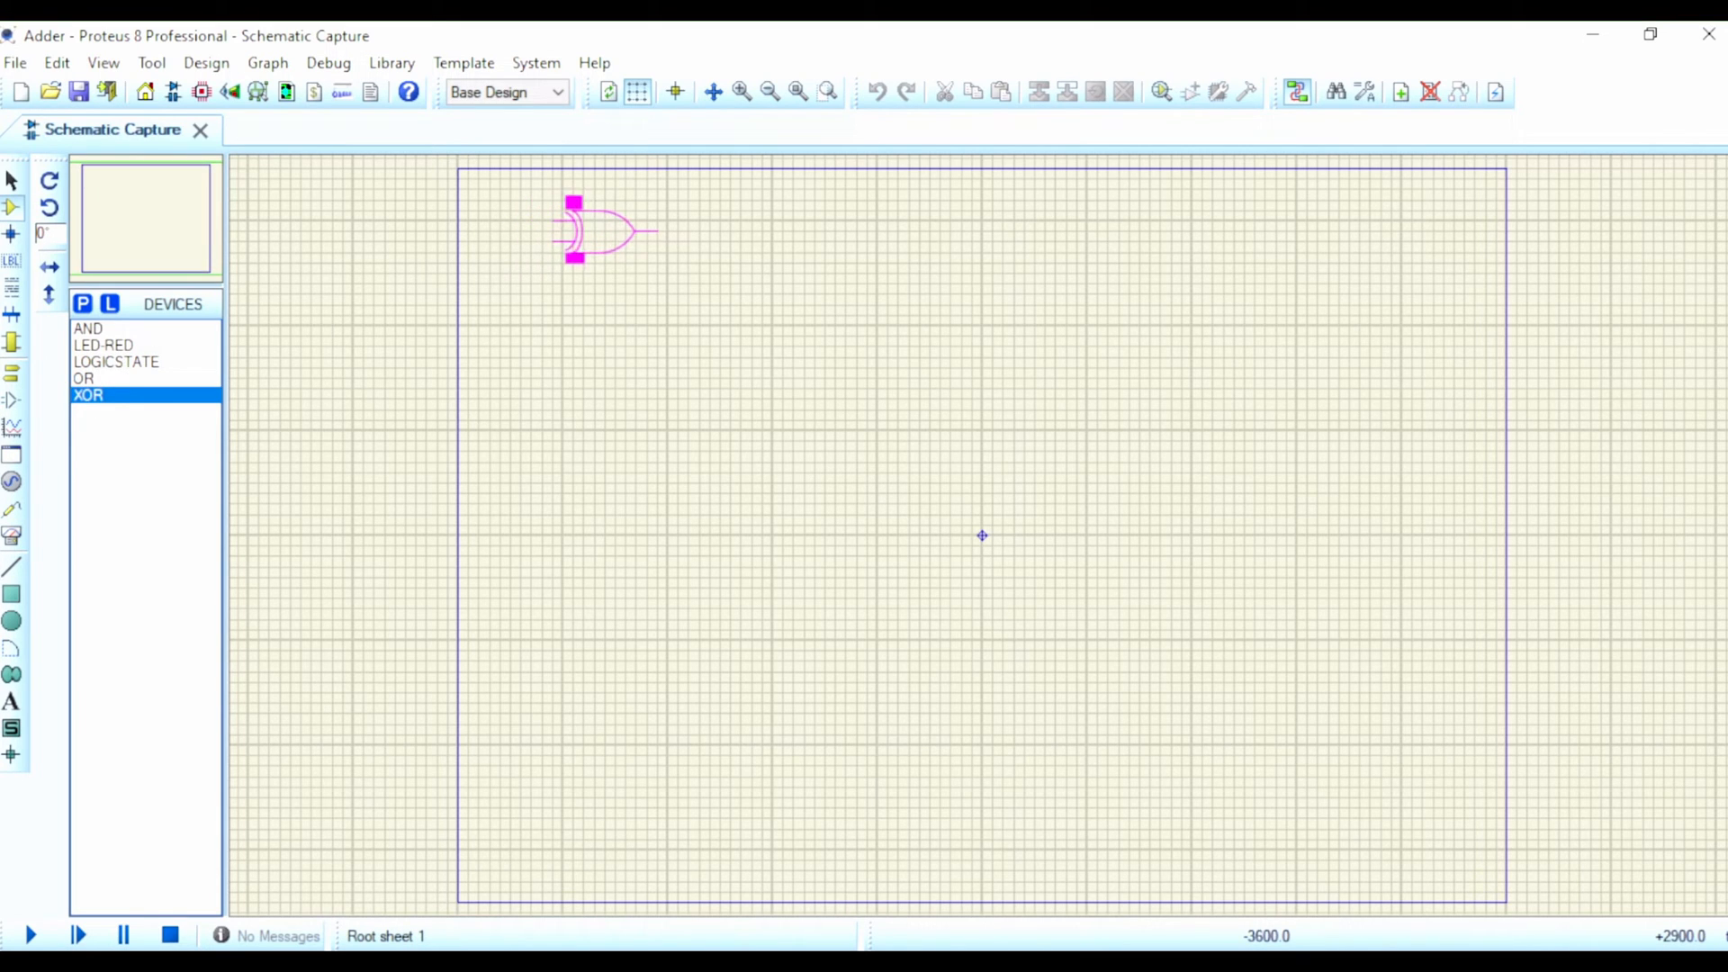
{"action": "left_click", "coordinate": [589, 232]}
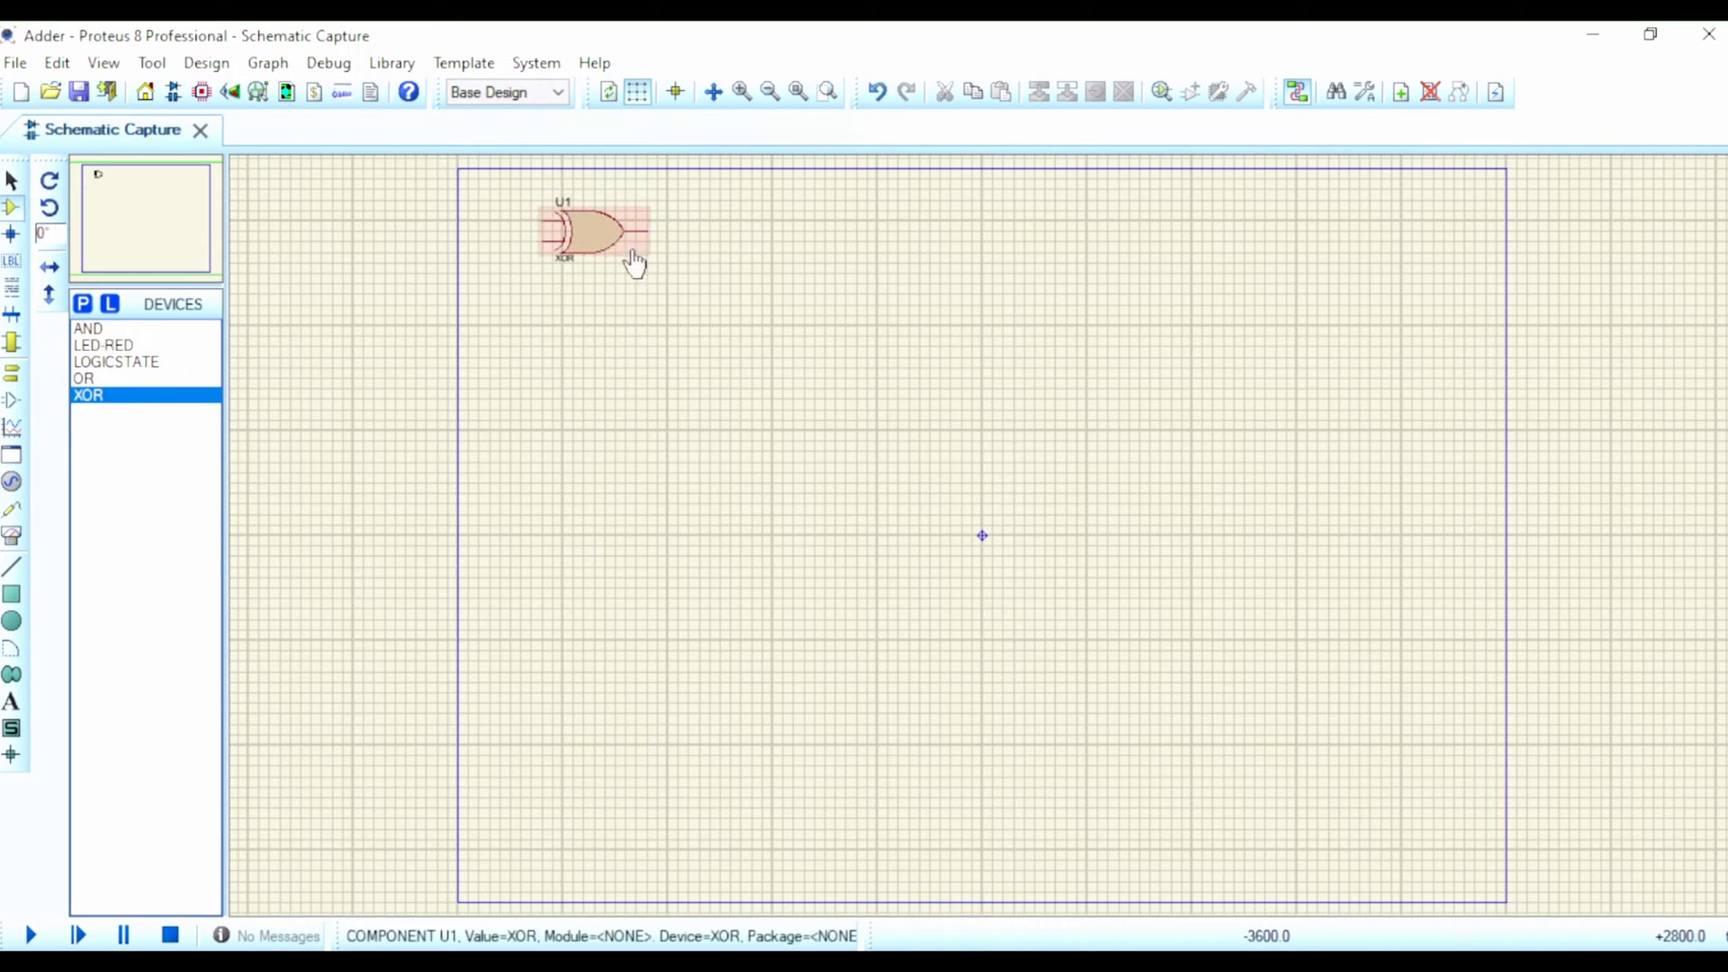
{"action": "left_click", "coordinate": [887, 226]}
{"action": "left_click", "coordinate": [884, 234]}
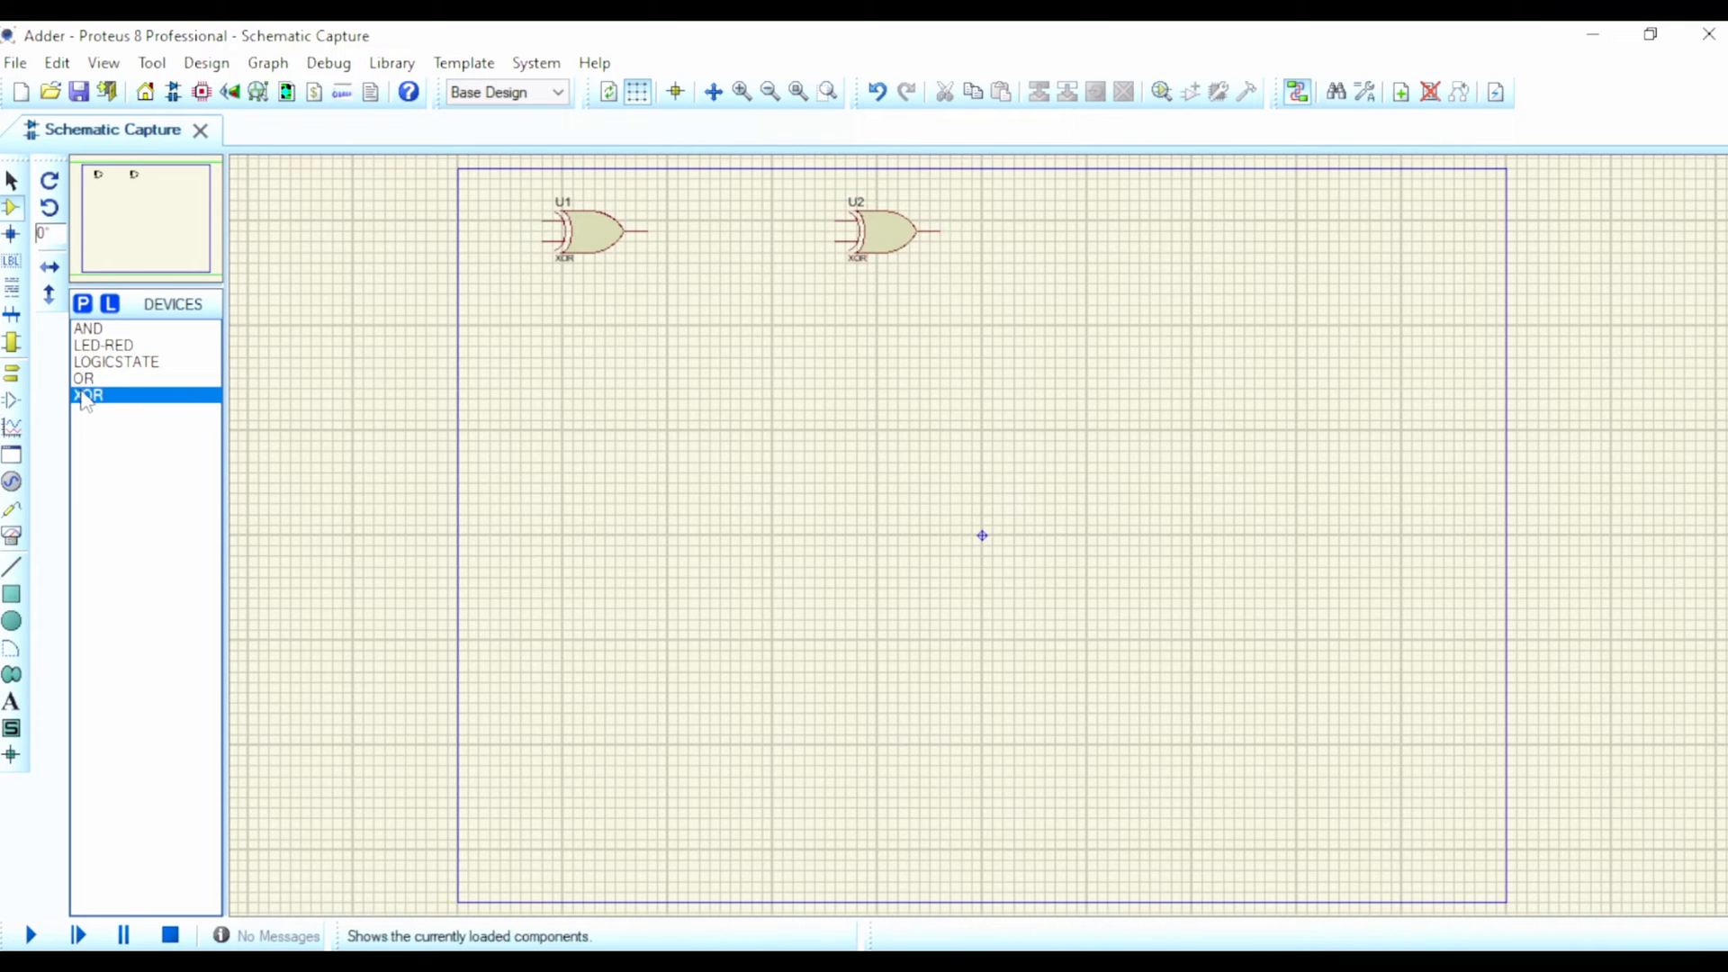
Step: Place one AND gate below the first XOR gate and another slightly higher, between the two XOR gates
{"action": "left_click", "coordinate": [102, 329]}
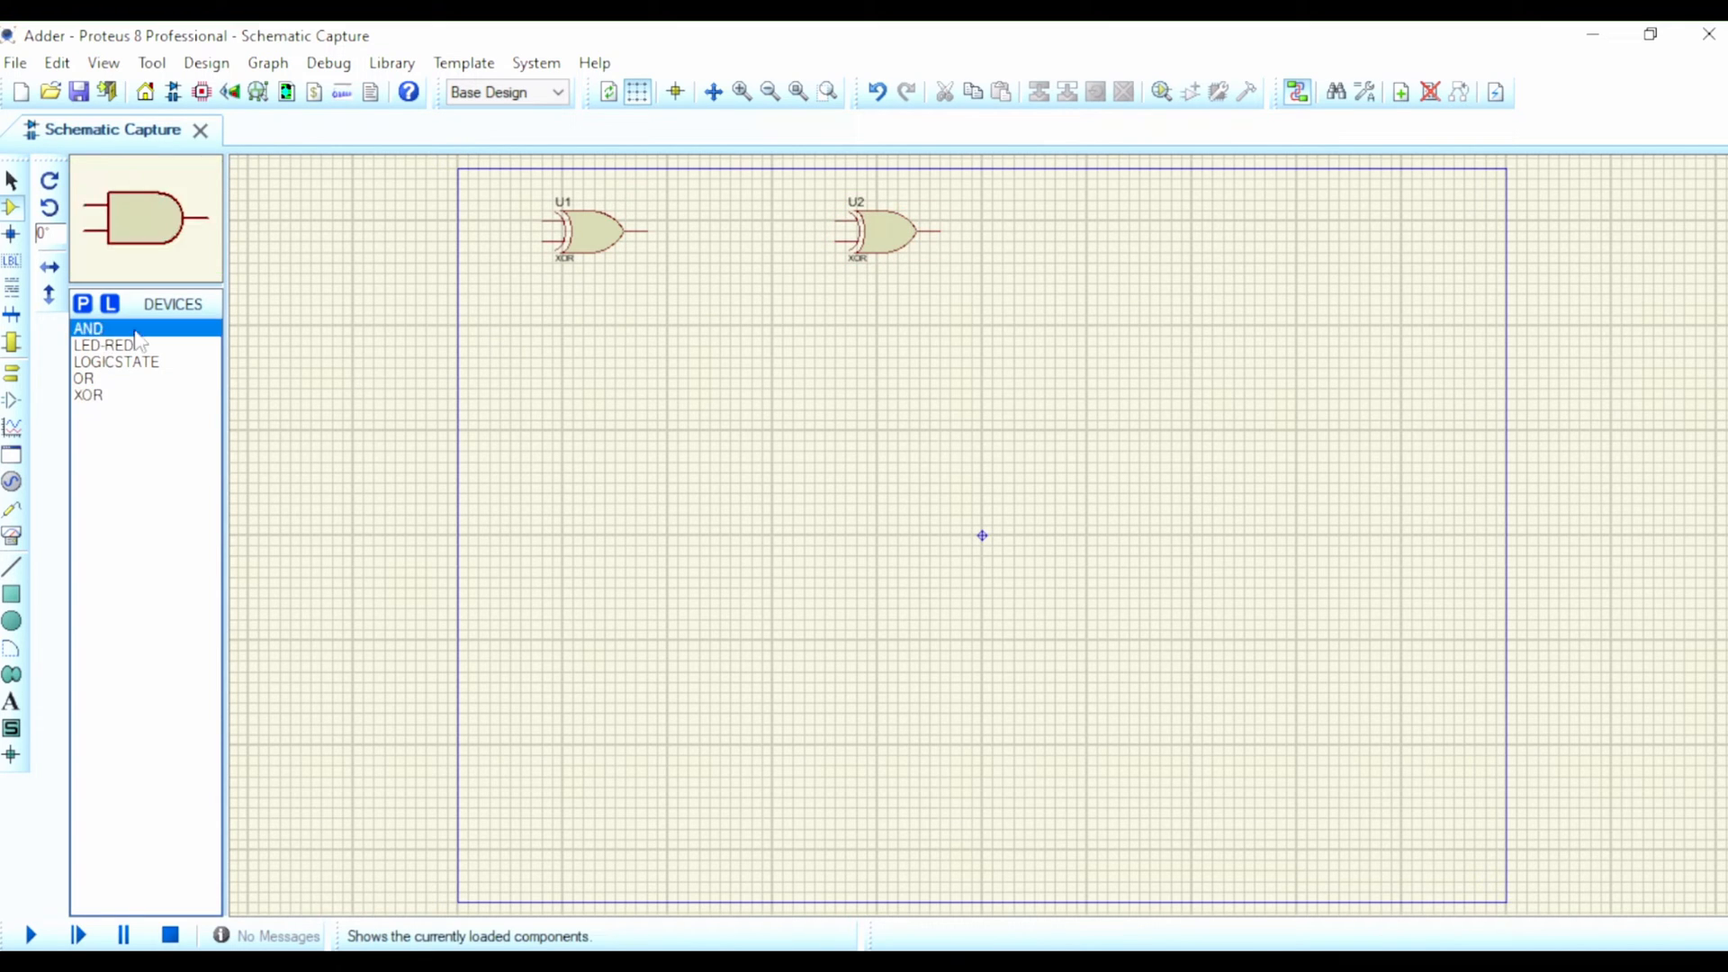
{"action": "left_click", "coordinate": [581, 340]}
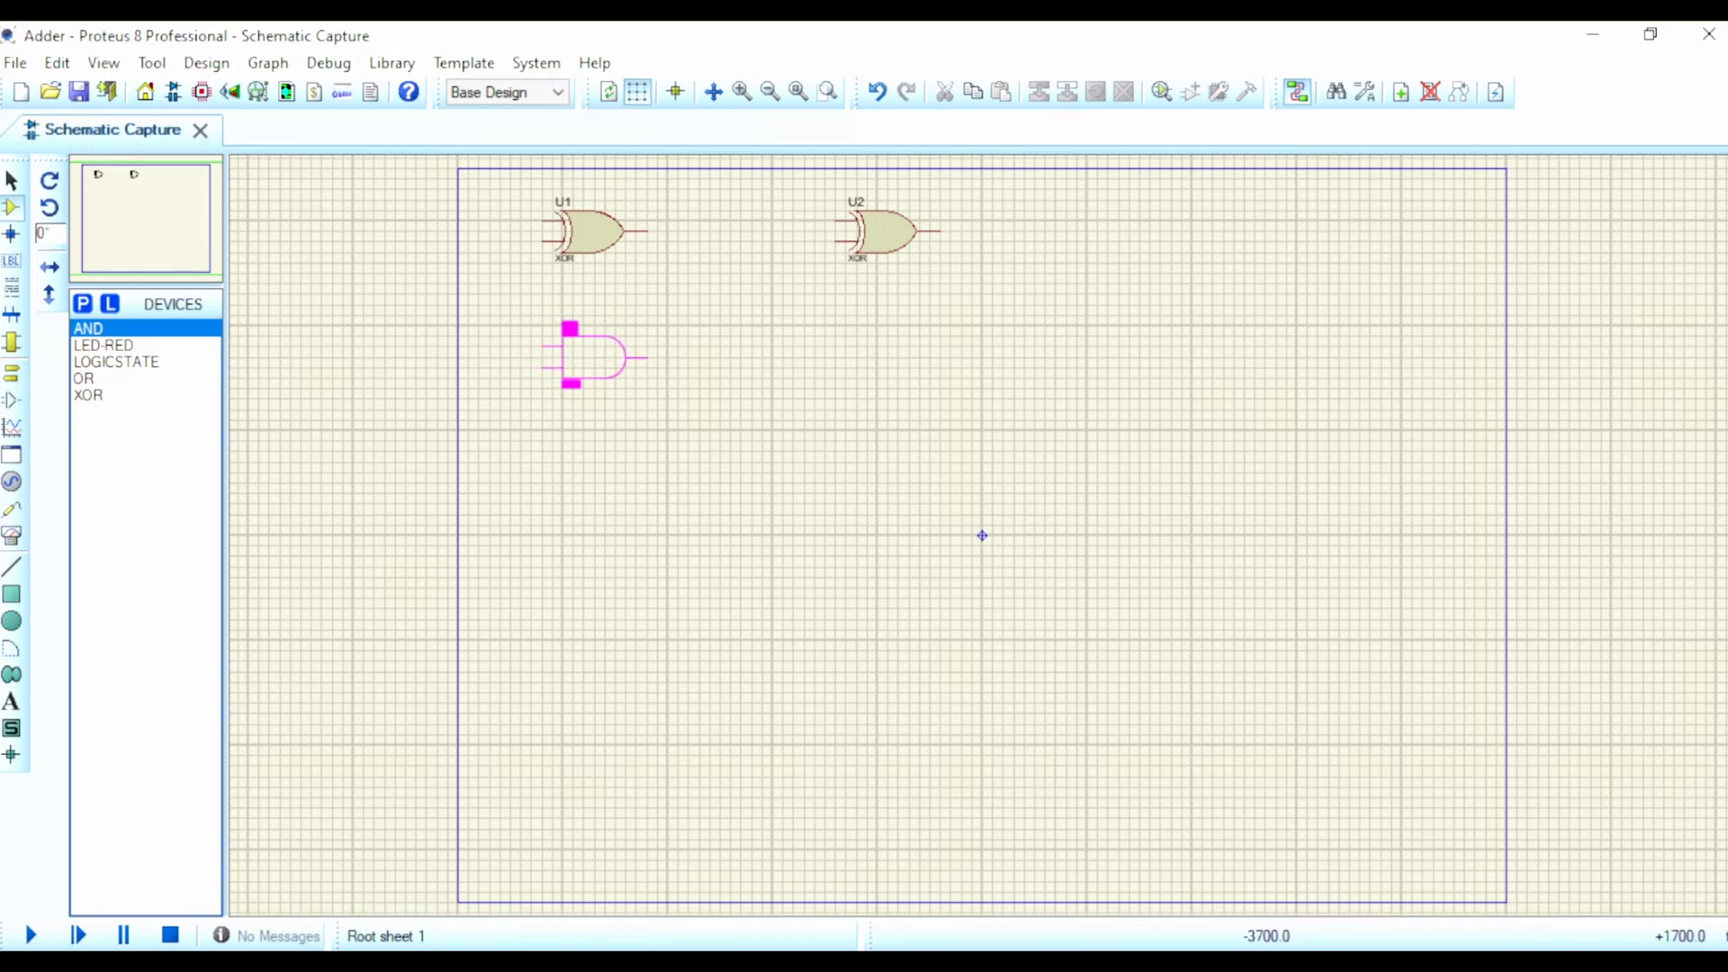
{"action": "left_click", "coordinate": [597, 365]}
{"action": "left_click", "coordinate": [740, 310]}
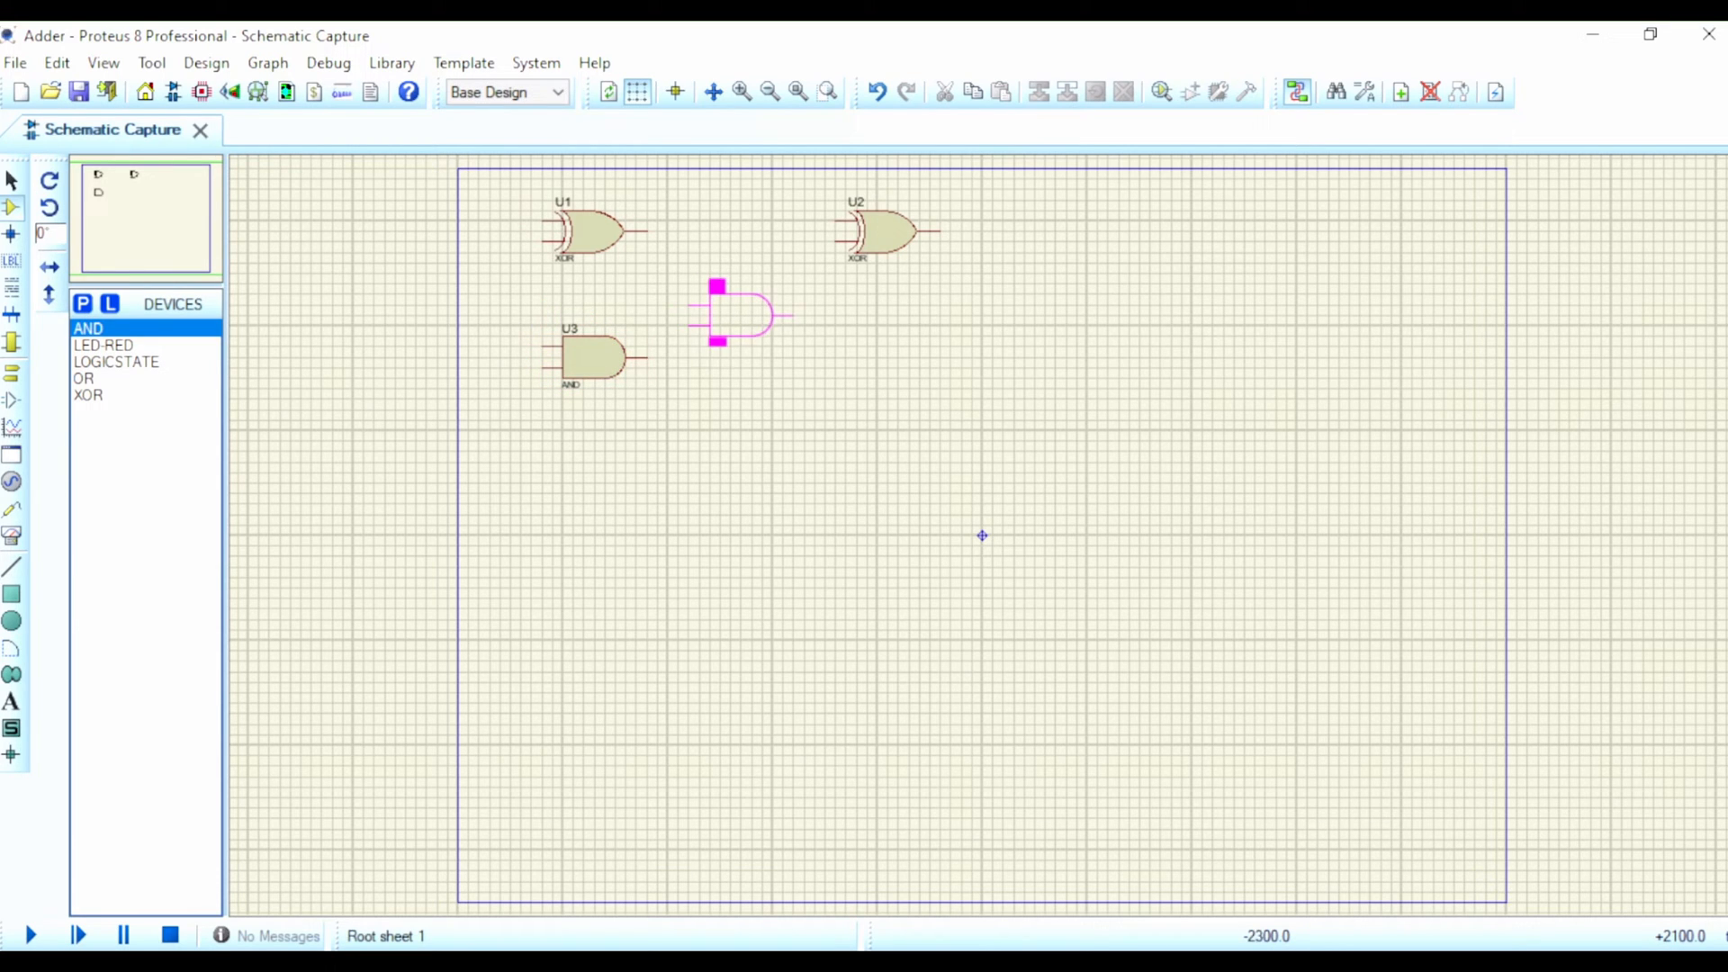
{"action": "left_click", "coordinate": [770, 314]}
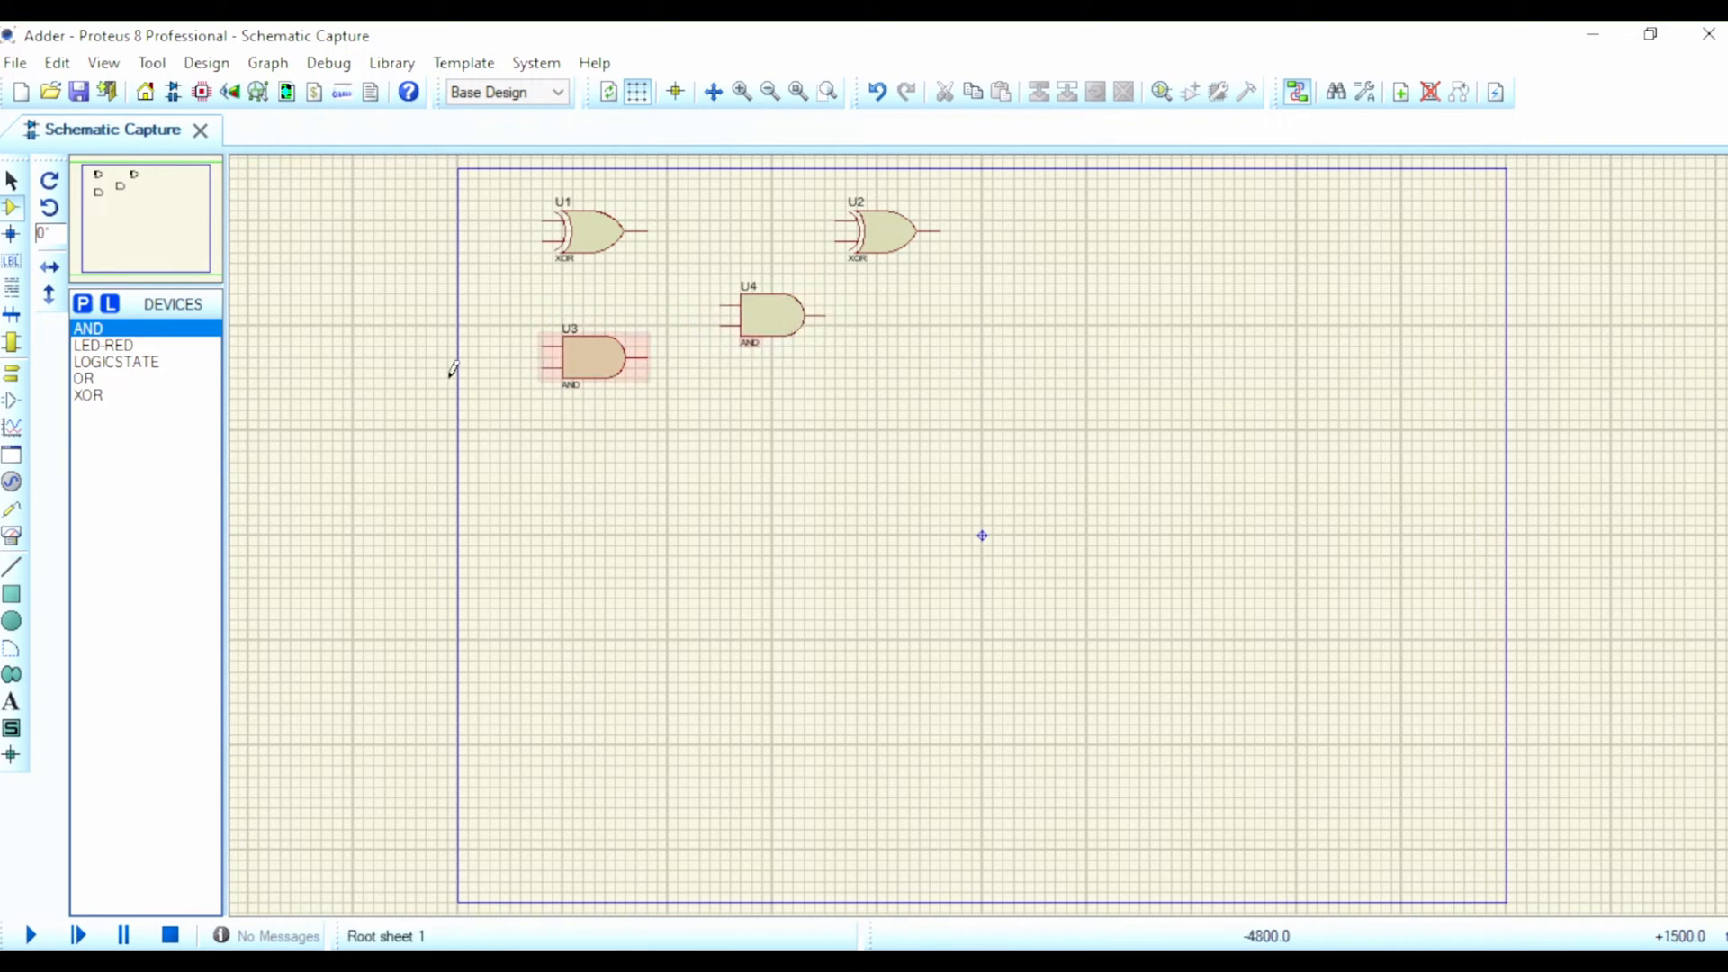
Step: Place an OR gate below the second XOR gate, level with the lower AND gate
{"action": "left_click", "coordinate": [99, 378]}
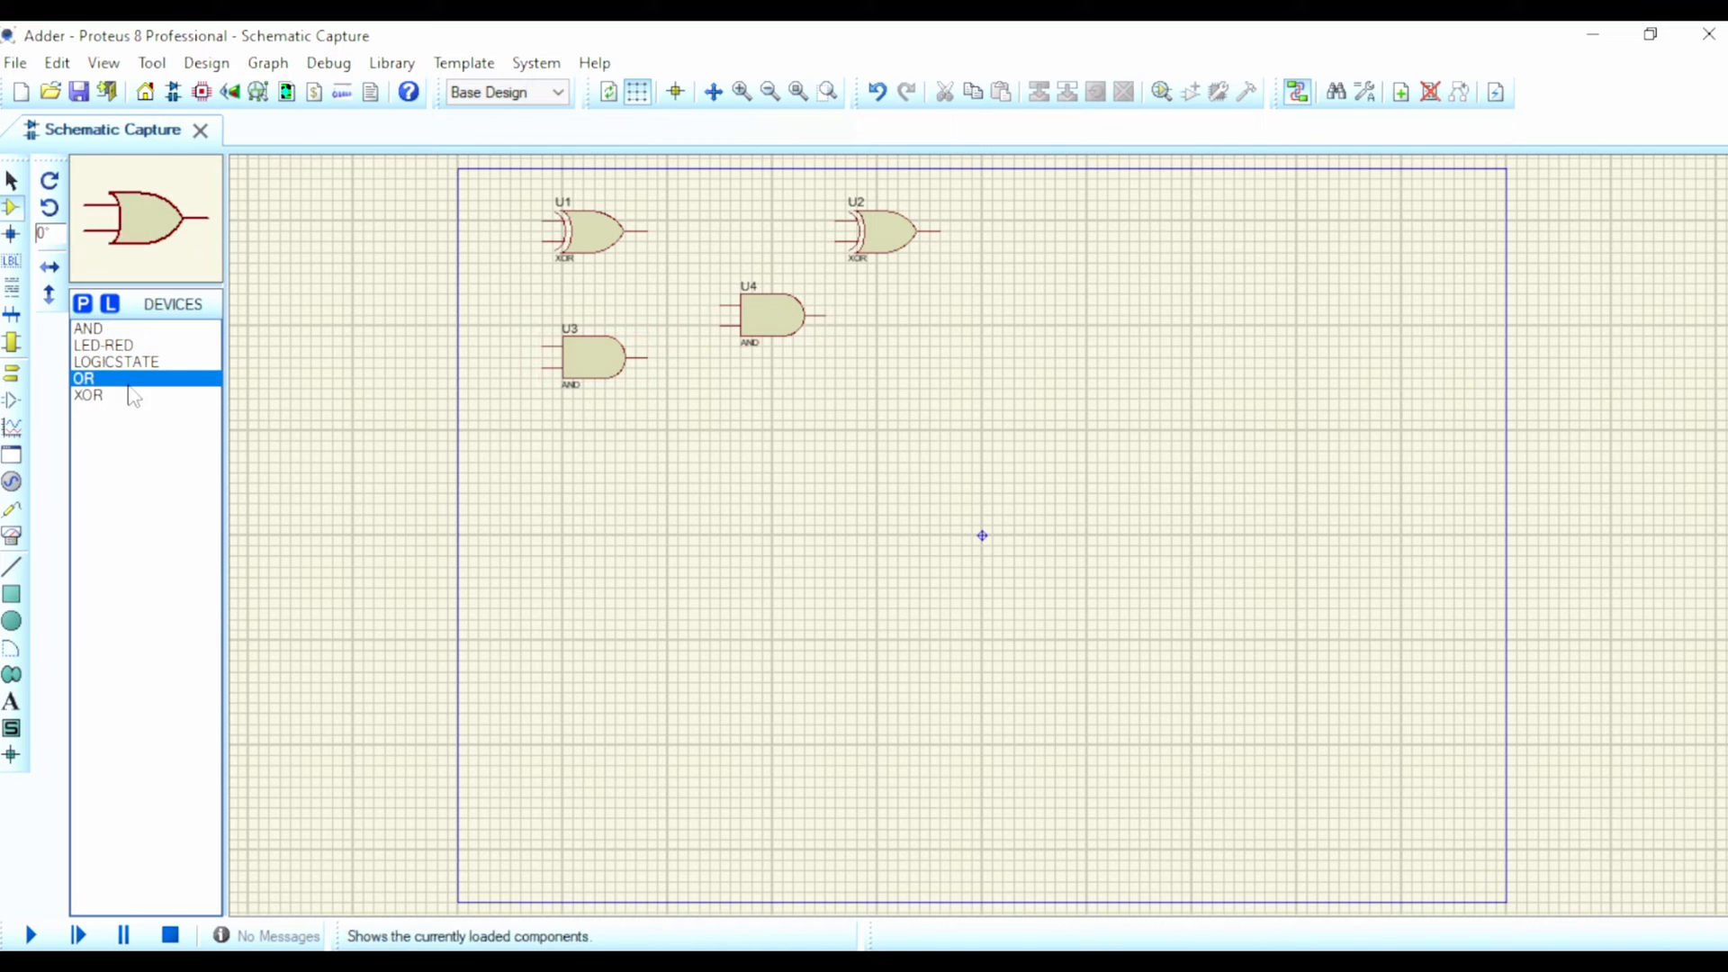
{"action": "left_click", "coordinate": [855, 351]}
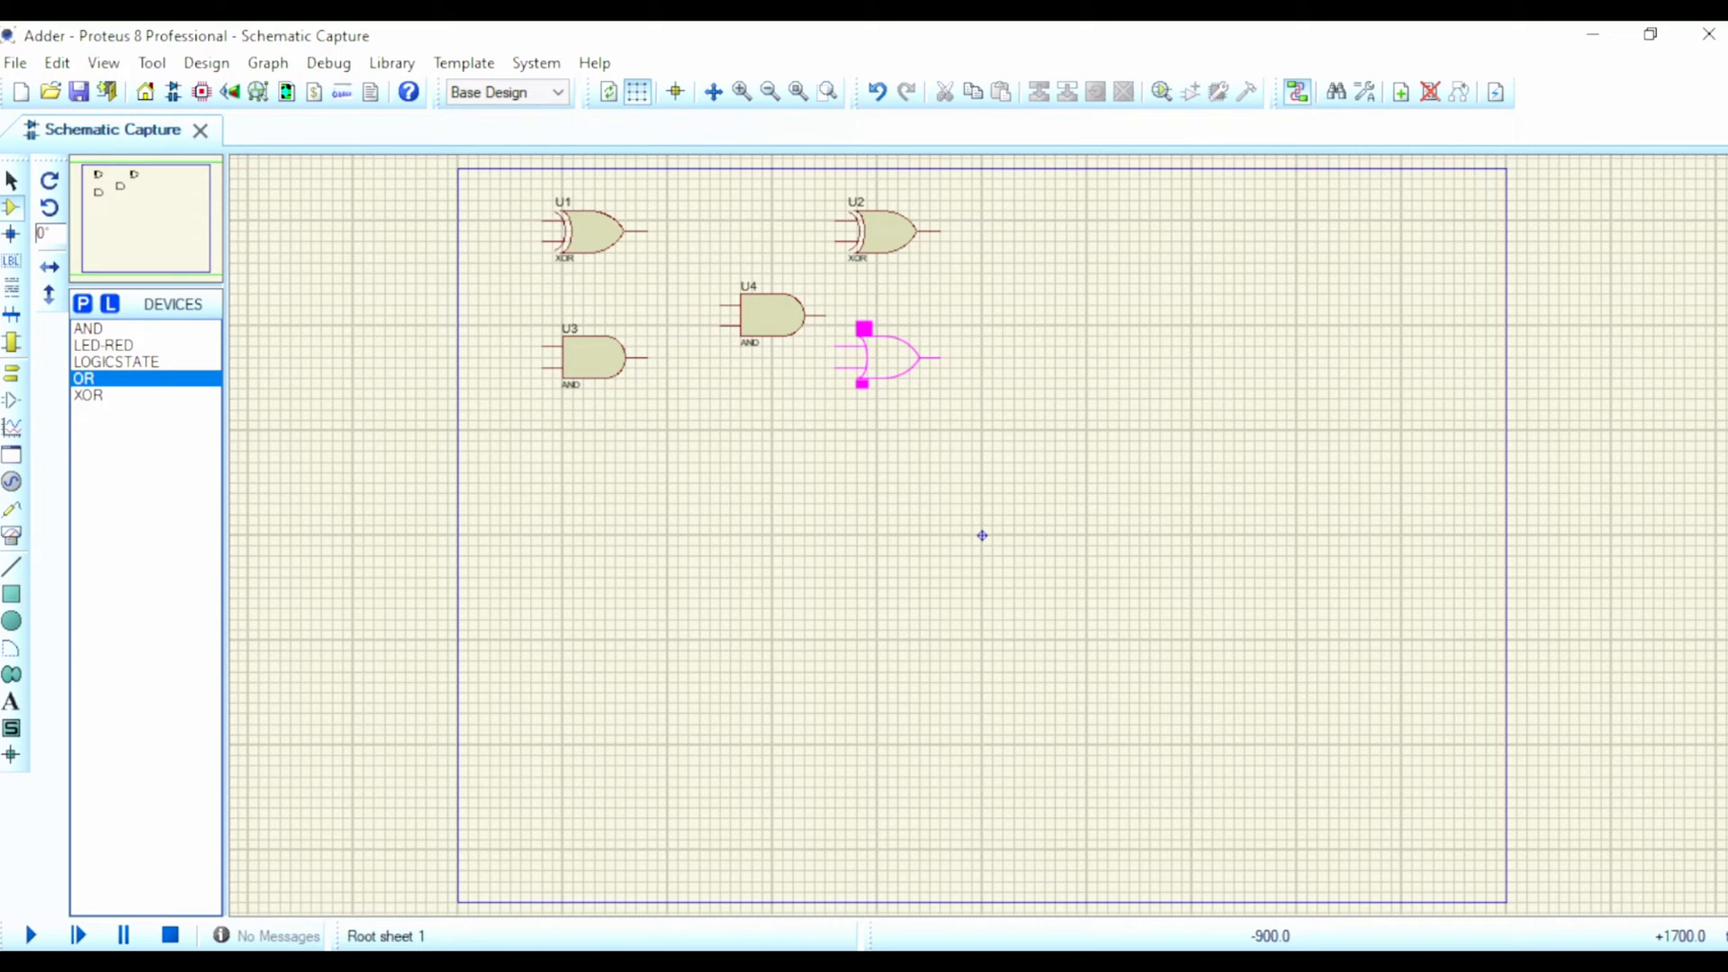
{"action": "left_click", "coordinate": [882, 358]}
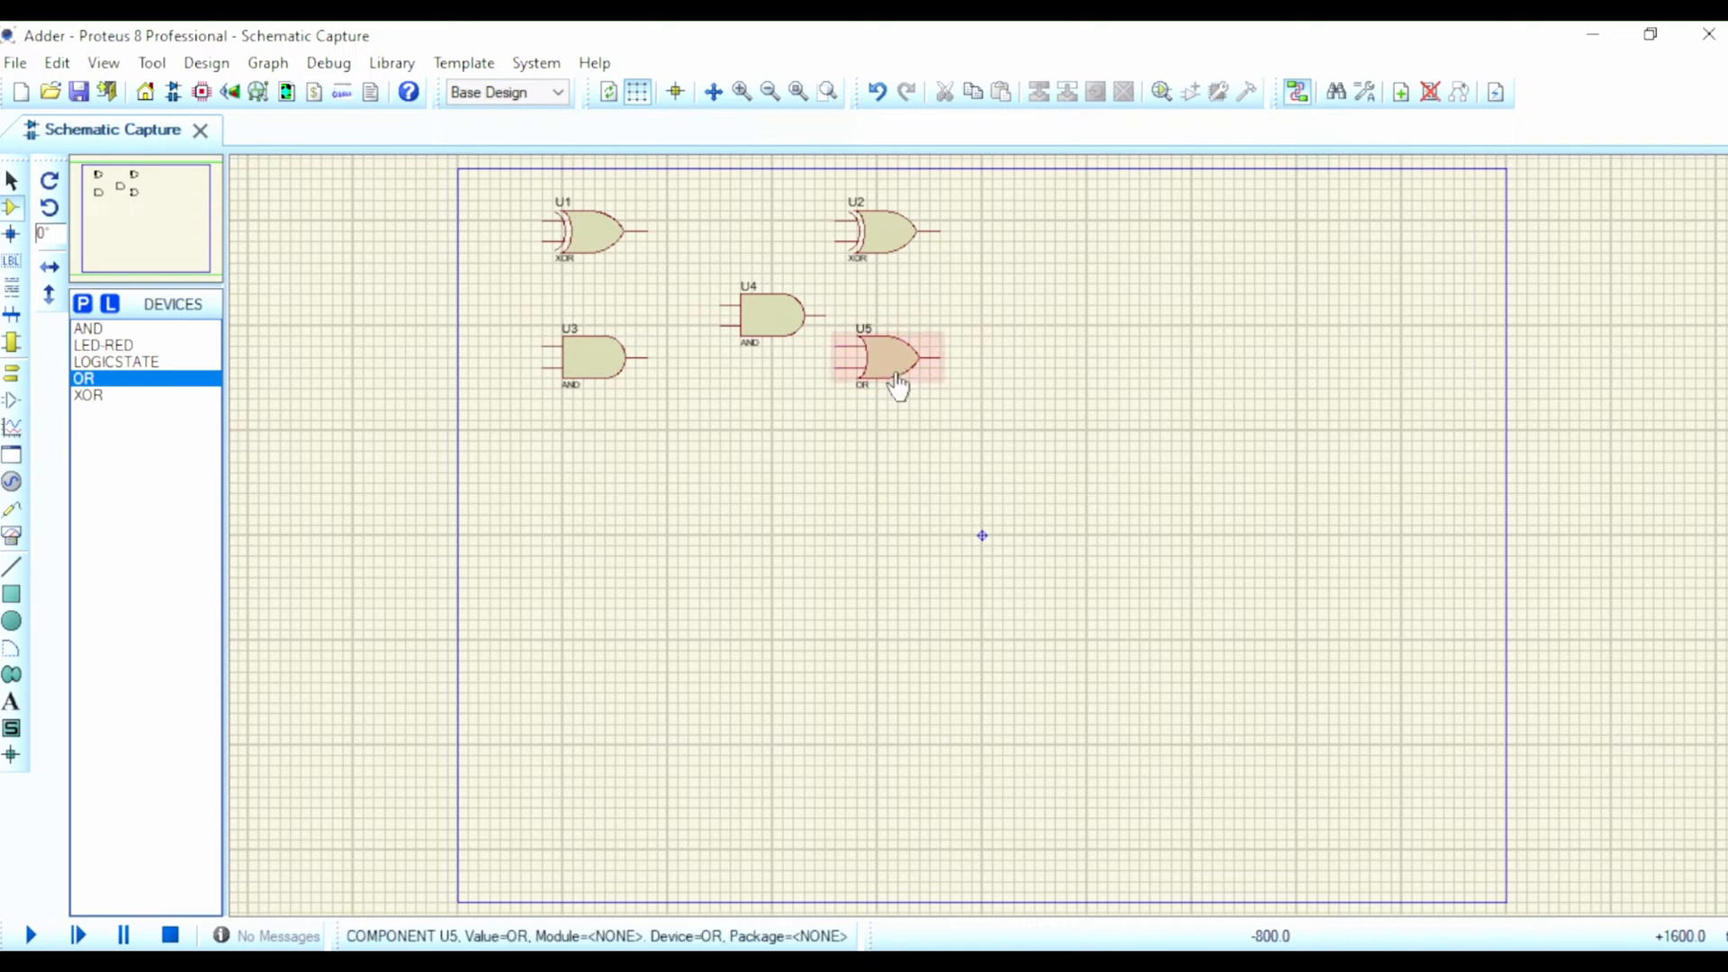
Step: Move AND gate U4 slightly down and OR gate U5 slightly up so U4's output lines up with U5's upper input
{"action": "left_click", "coordinate": [765, 328]}
{"action": "left_click_drag", "start_coordinate": [763, 319], "coordinate": [757, 351]}
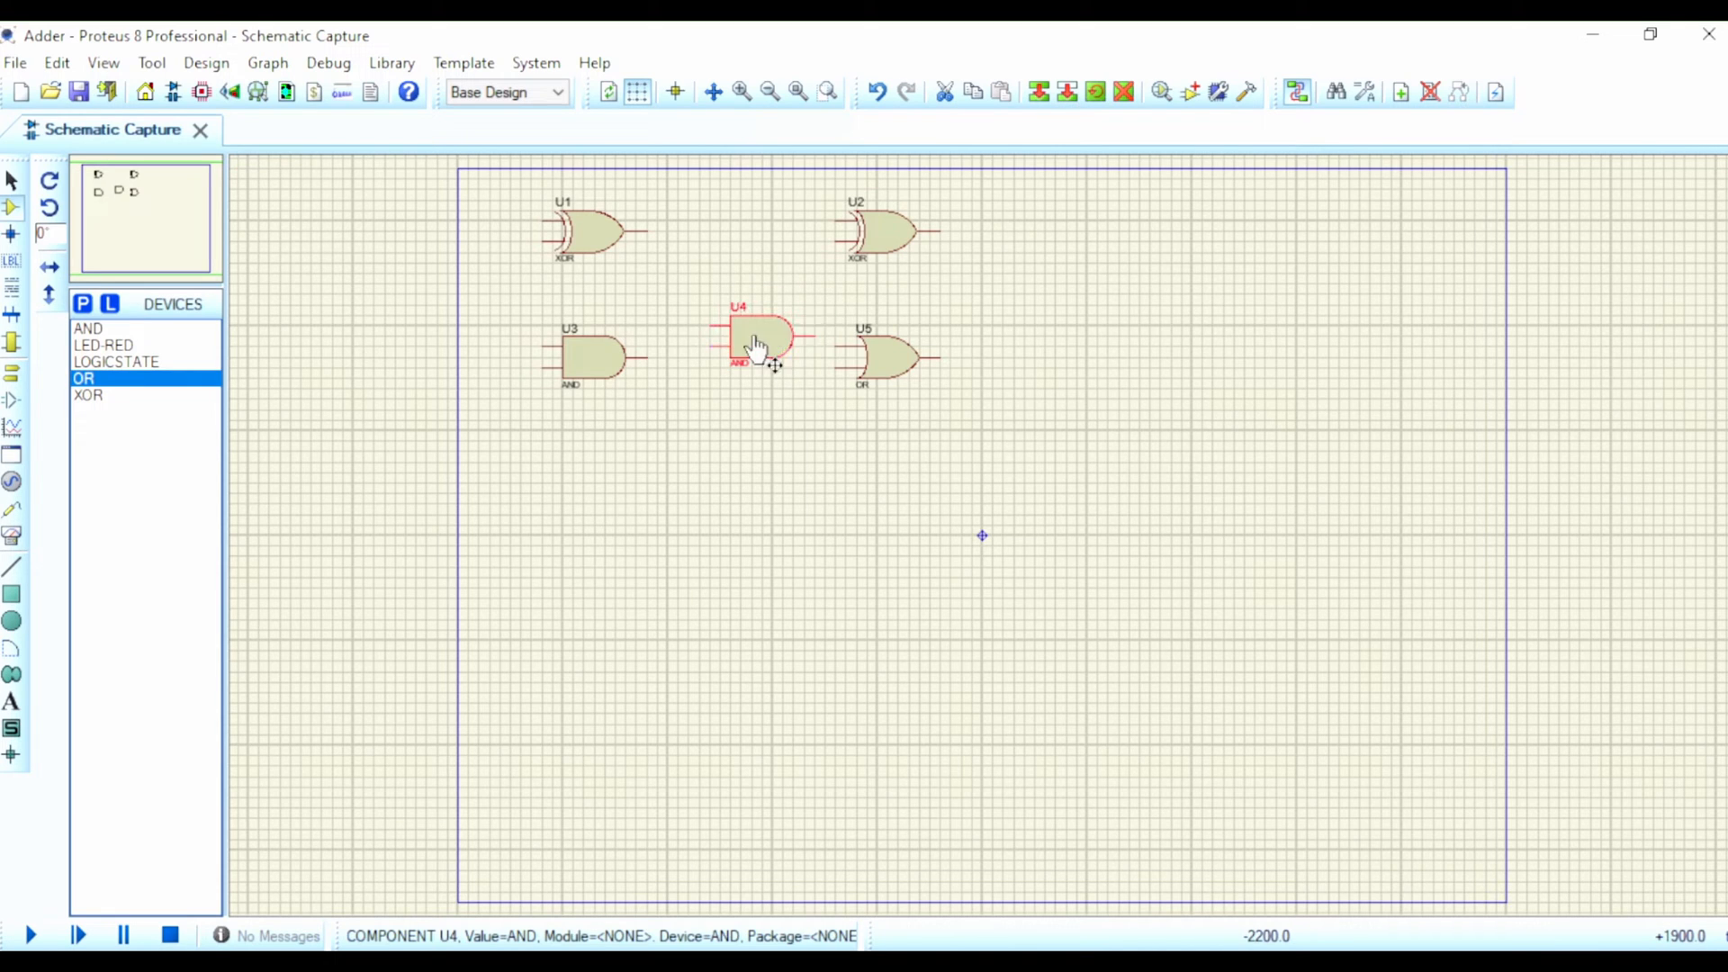
{"action": "left_click", "coordinate": [875, 350]}
{"action": "left_click_drag", "start_coordinate": [874, 351], "coordinate": [877, 342]}
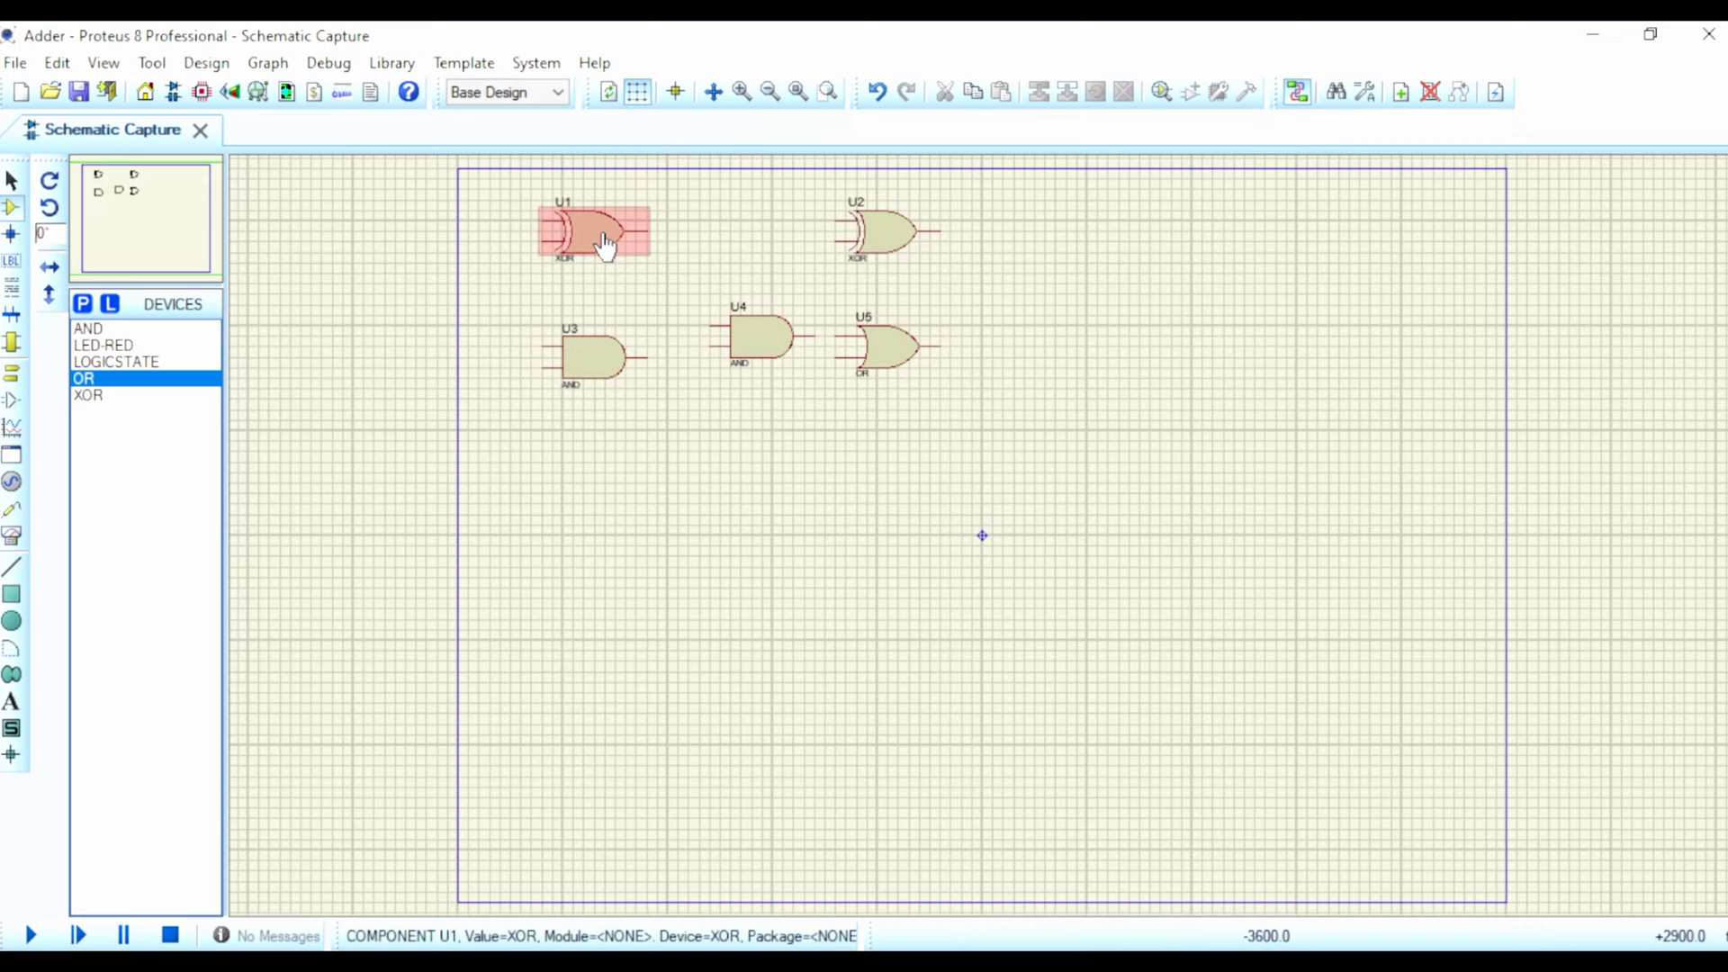
Step: Wire both inputs of XOR gate U1 to the two inputs of AND gate U3, joining inner to inner and outer to outer
{"action": "left_click", "coordinate": [545, 240]}
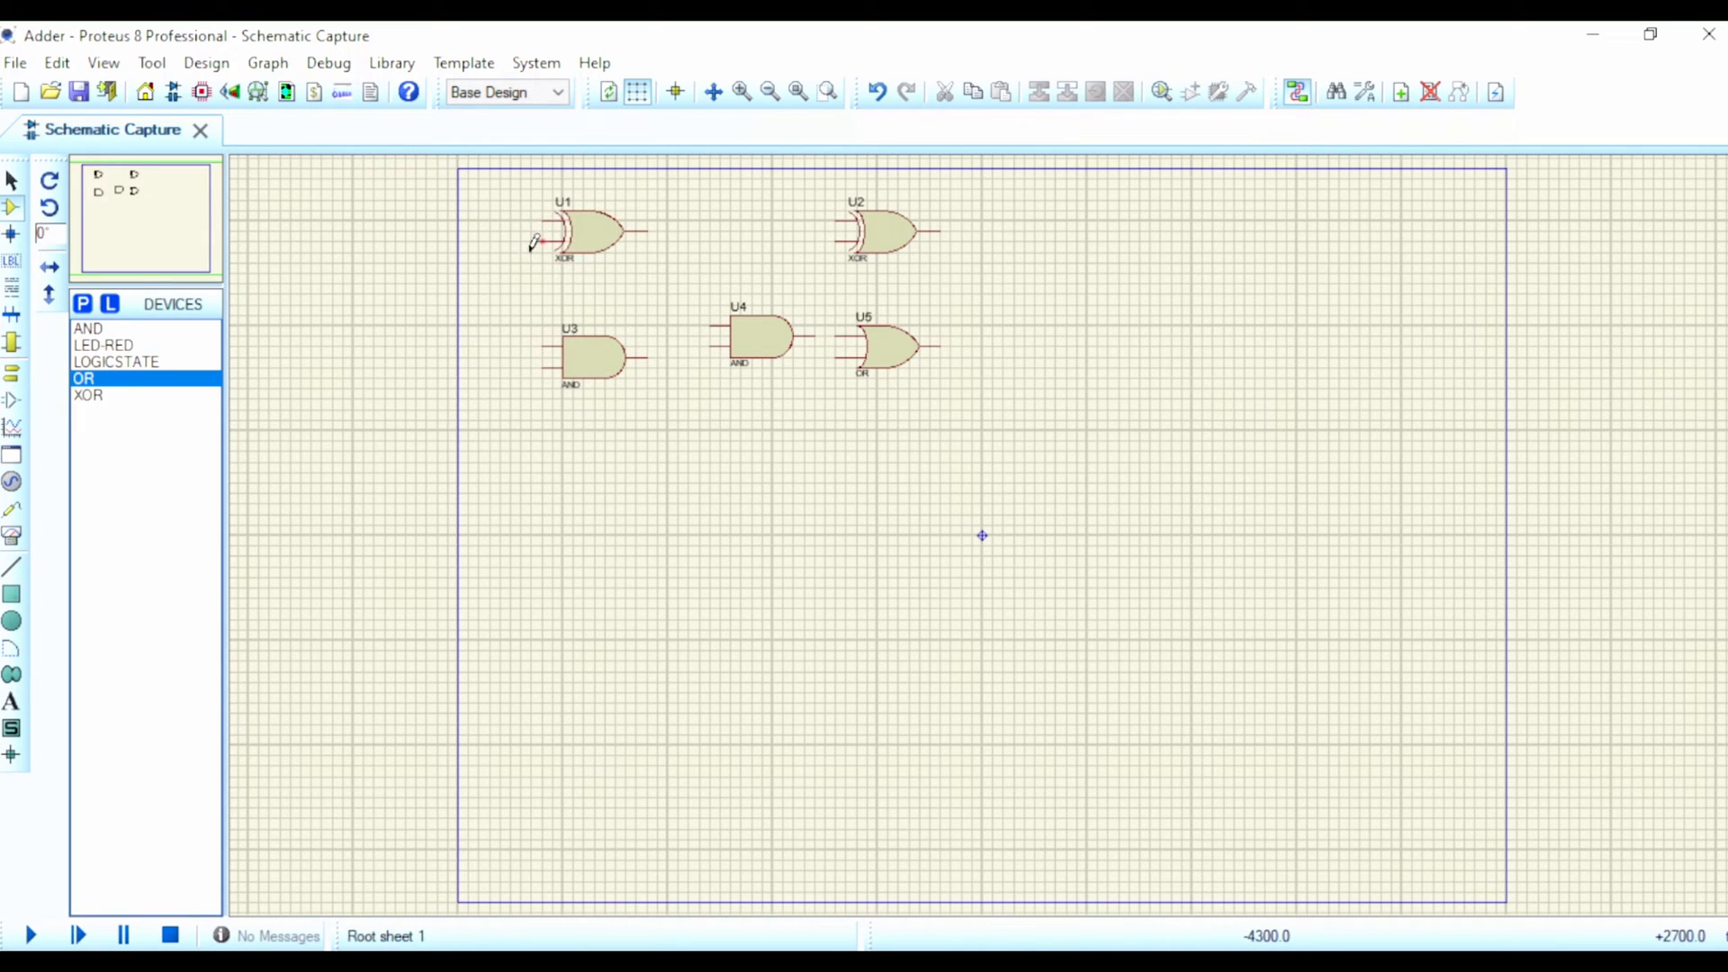
{"action": "left_click", "coordinate": [545, 344]}
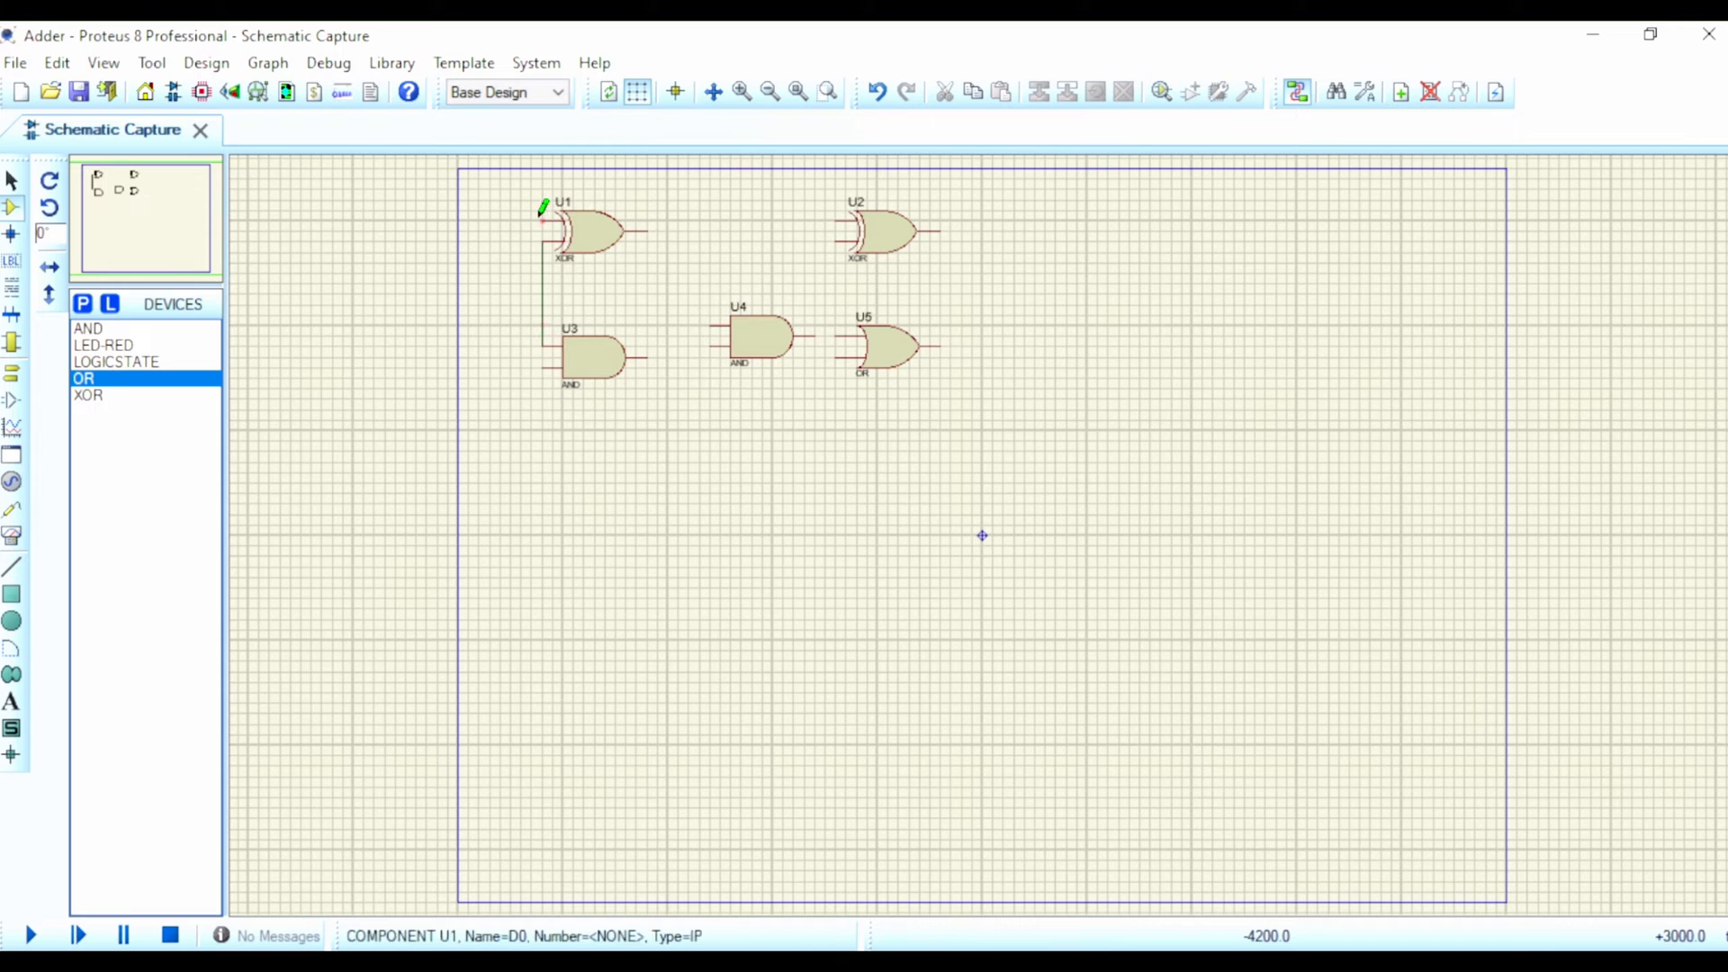
{"action": "left_click", "coordinate": [547, 359]}
{"action": "key", "text": "F6"}
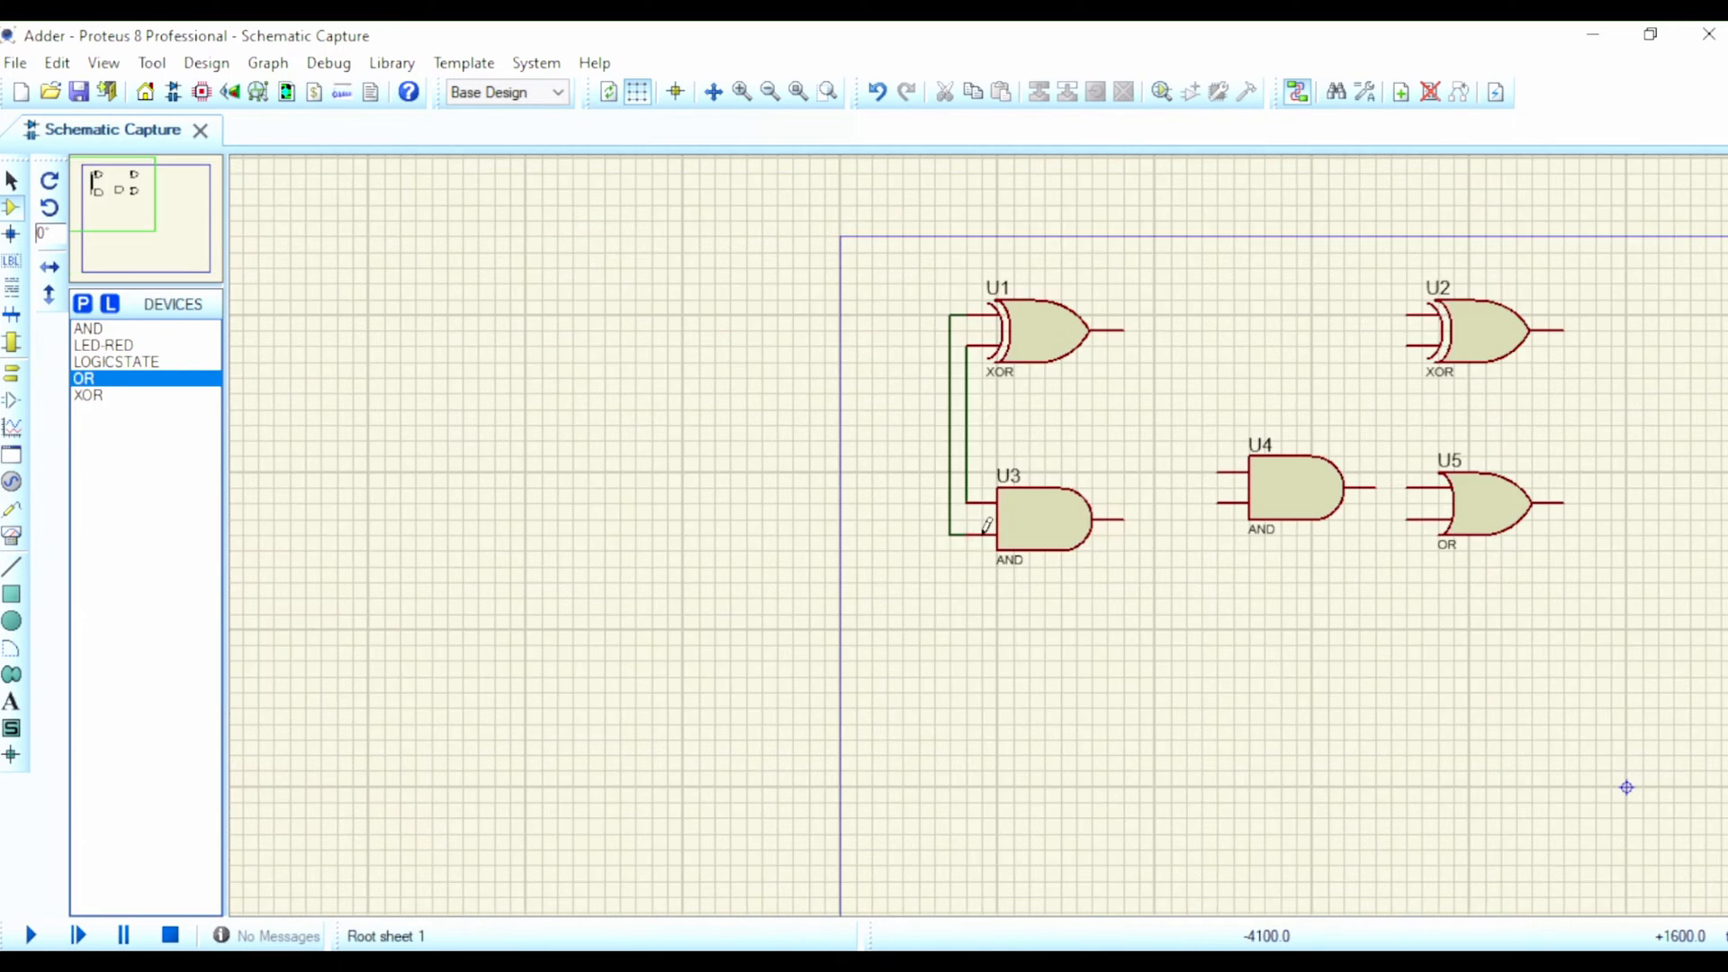
{"action": "key", "text": "F7"}
{"action": "scroll", "coordinate": [979, 535], "scroll_direction": "up", "scroll_amount": 2}
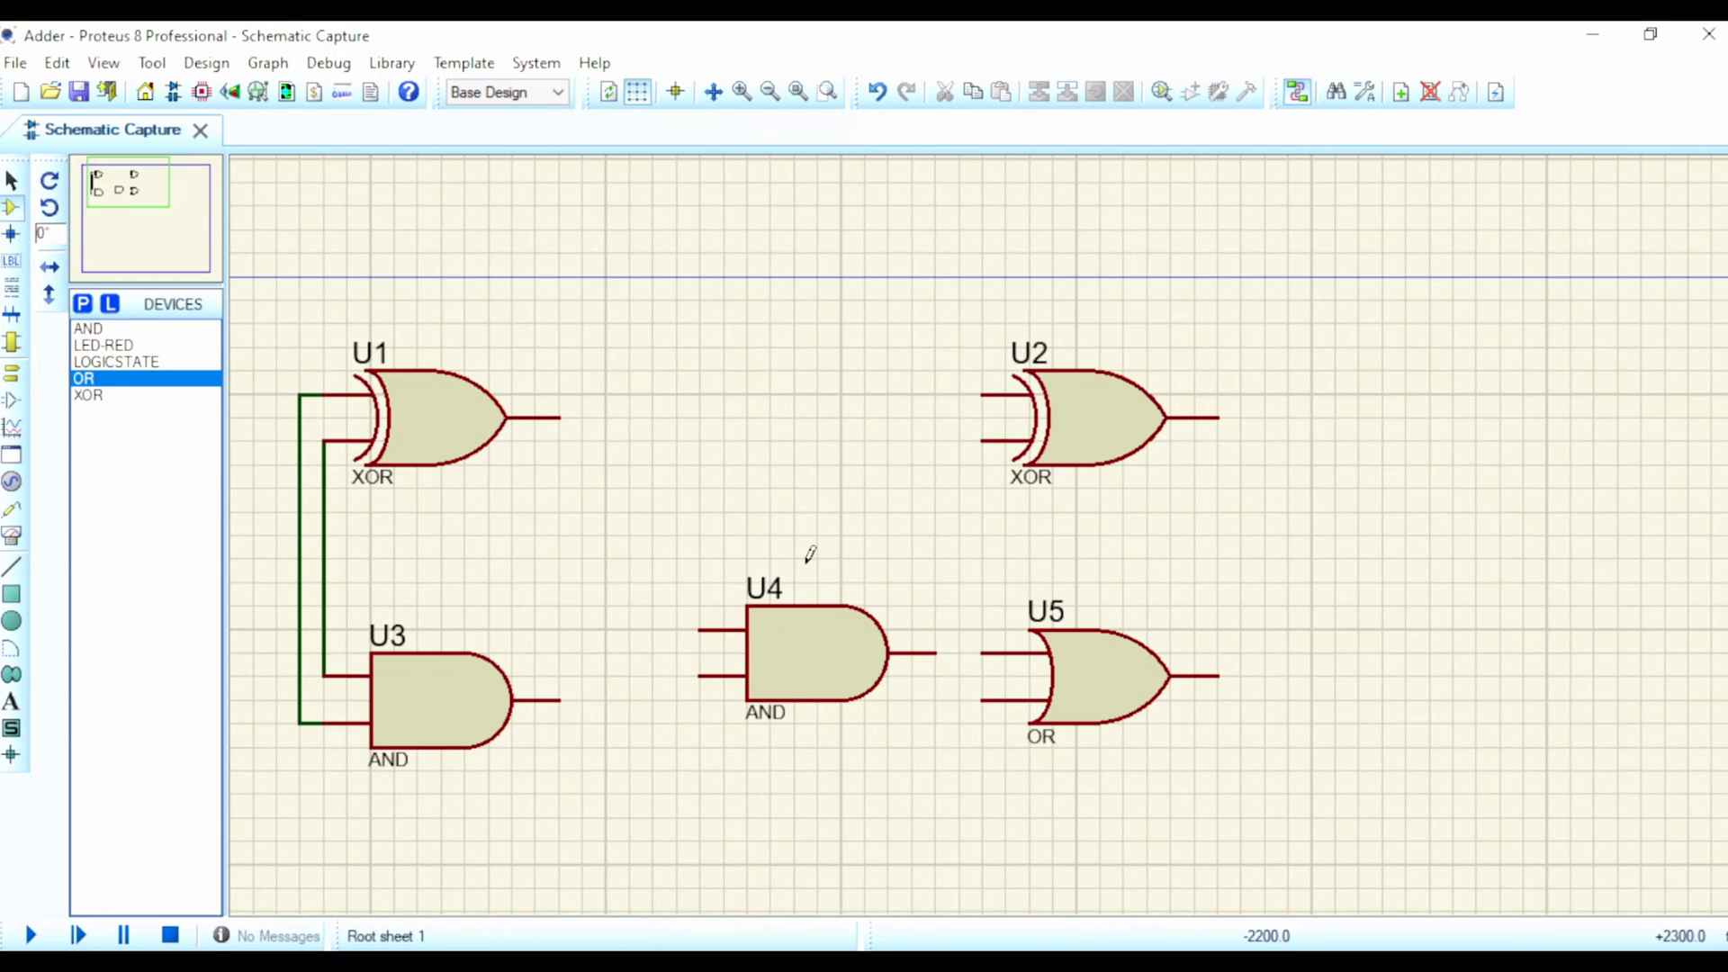
{"action": "scroll", "coordinate": [806, 562], "scroll_direction": "down", "scroll_amount": 1}
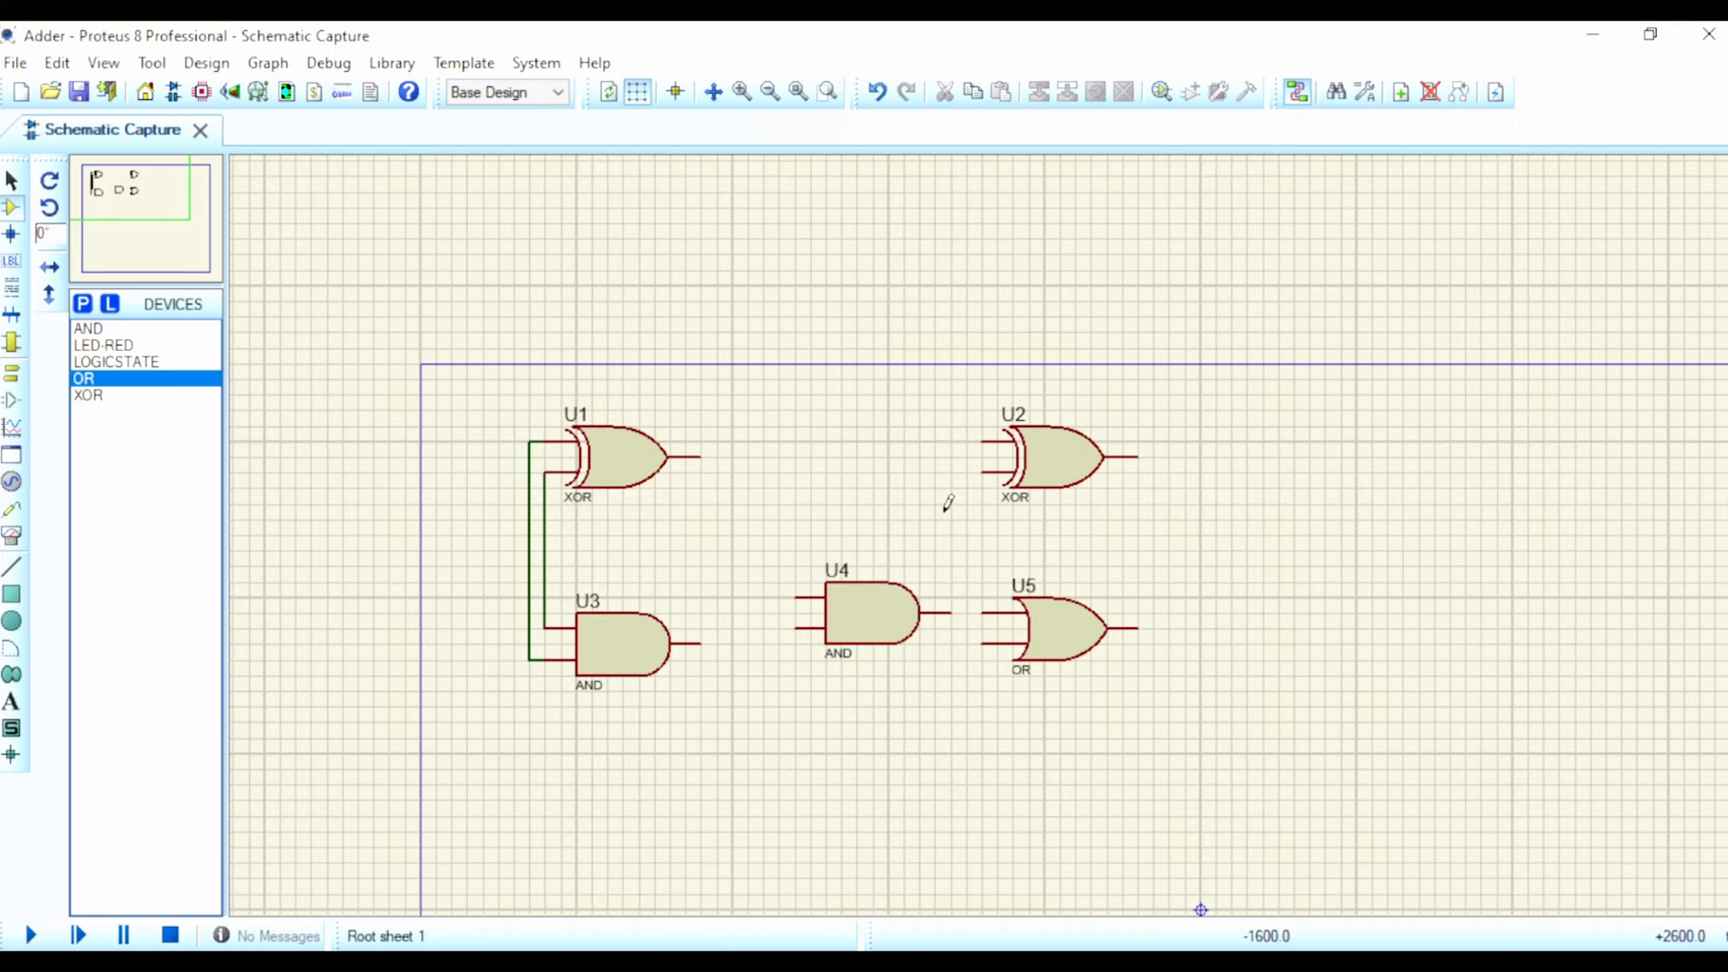
Step: Place a LOGICSTATE source beside the input wires, at a height between gates U1 and U3
{"action": "left_click", "coordinate": [144, 363]}
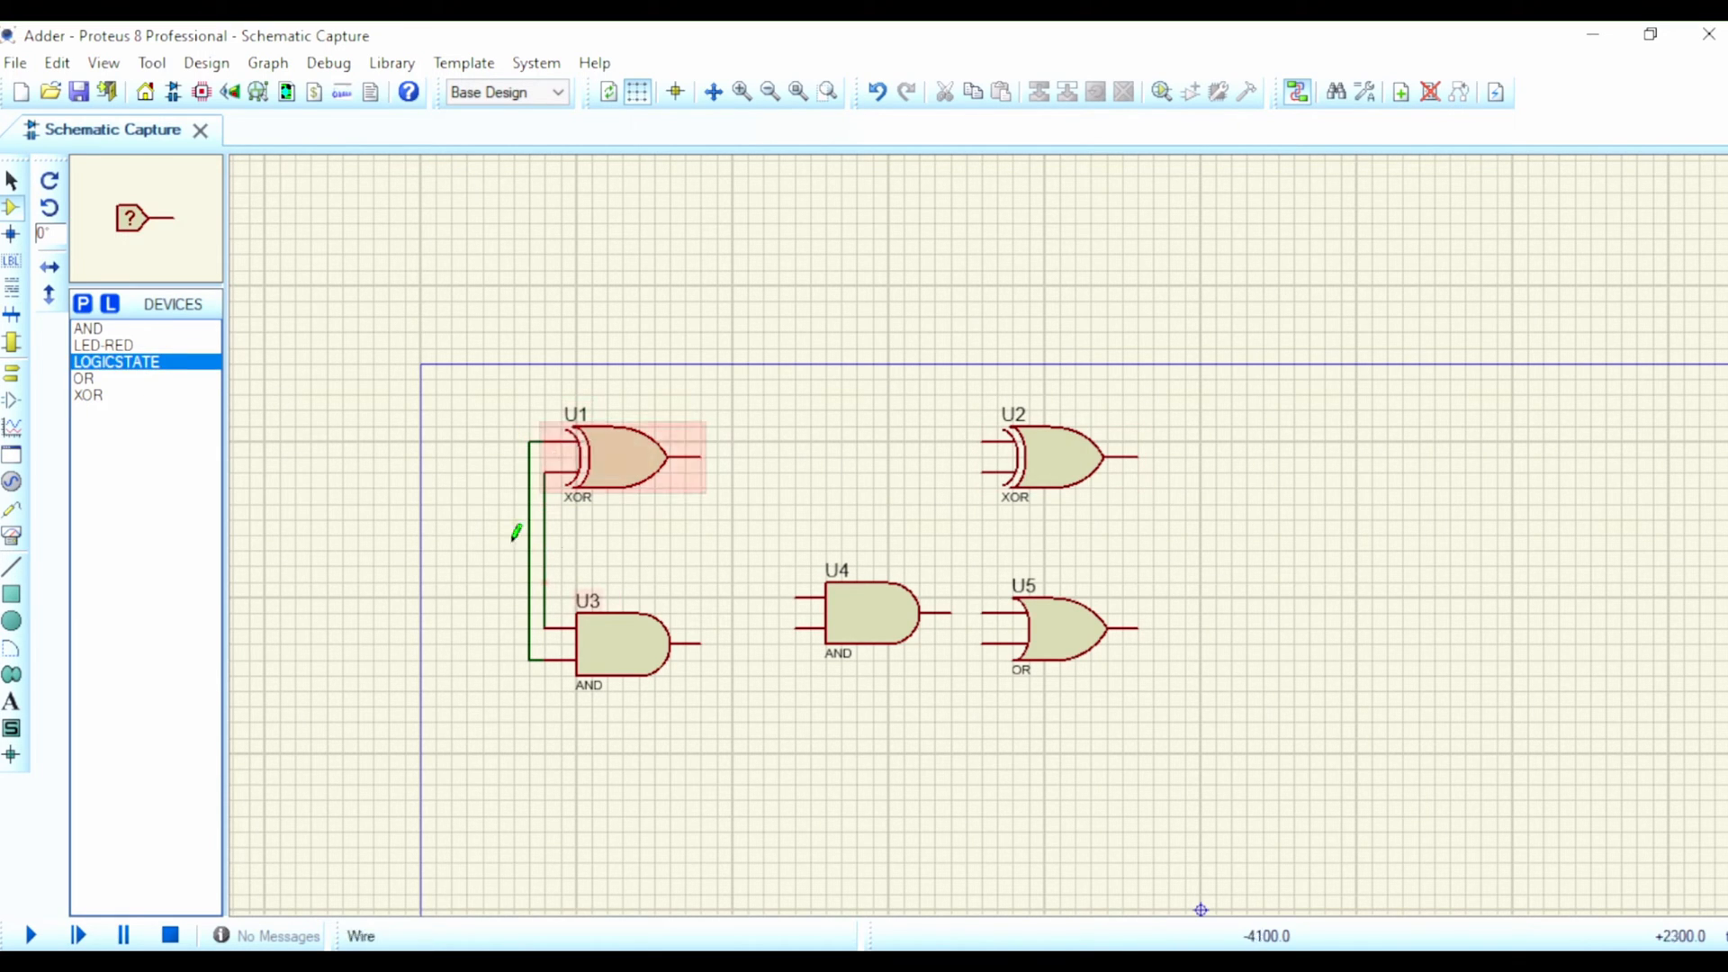
{"action": "left_click", "coordinate": [491, 503]}
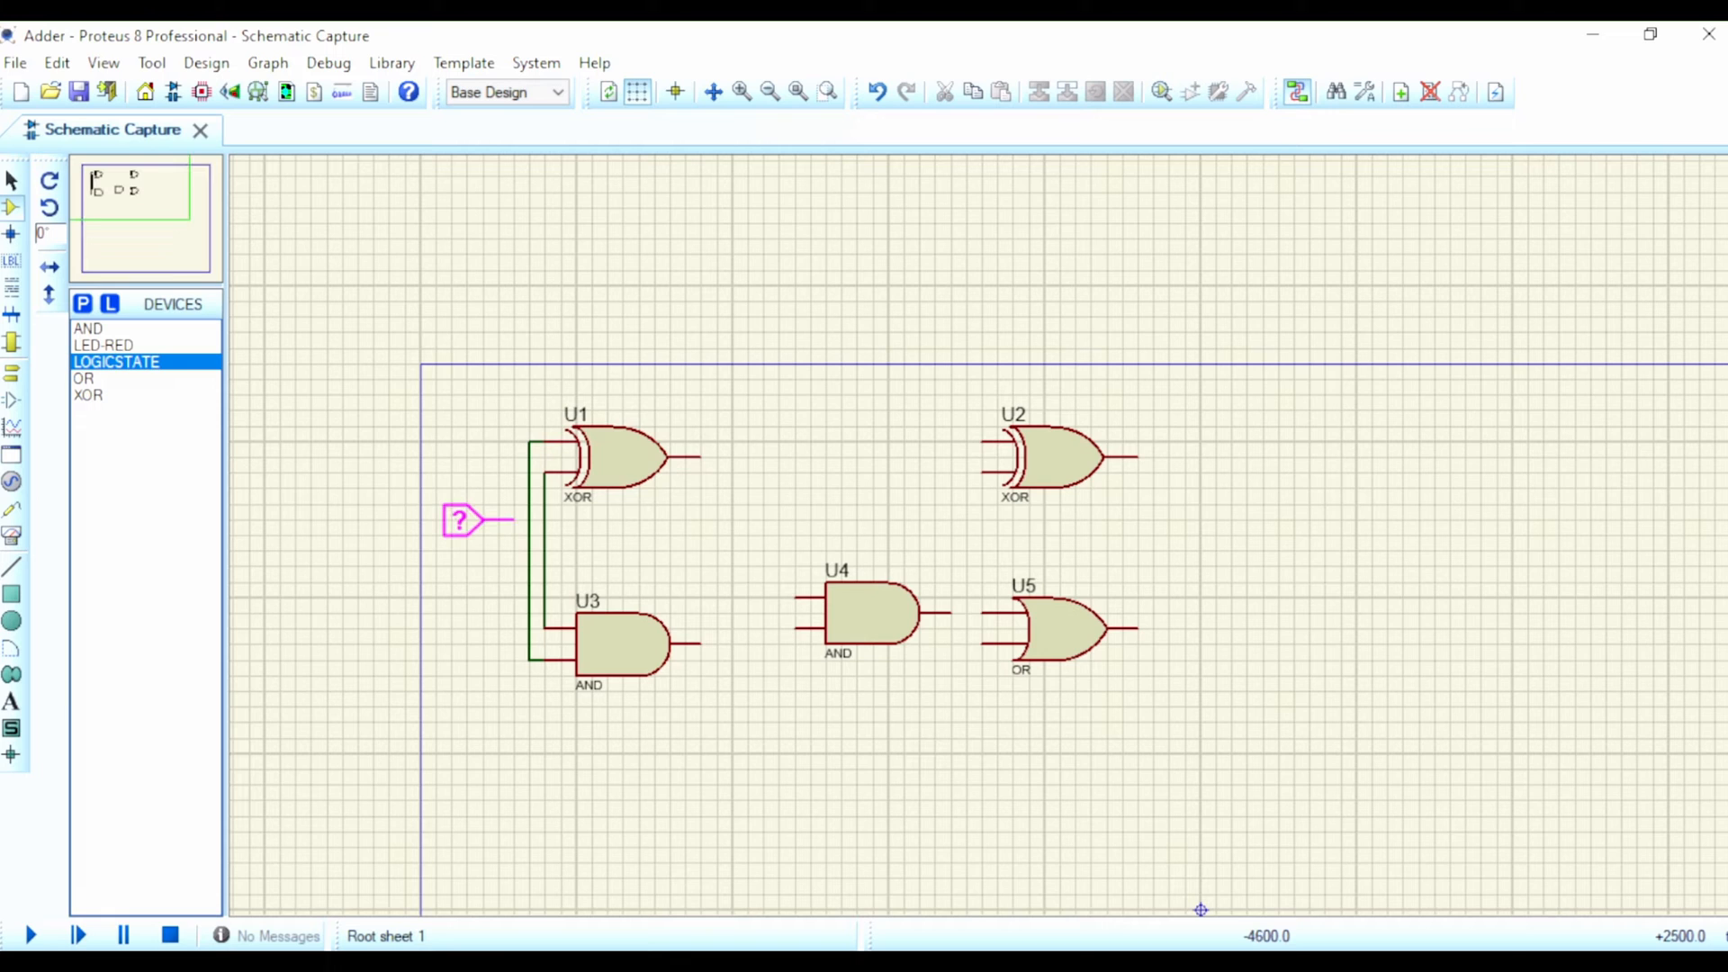
{"action": "left_click", "coordinate": [491, 504]}
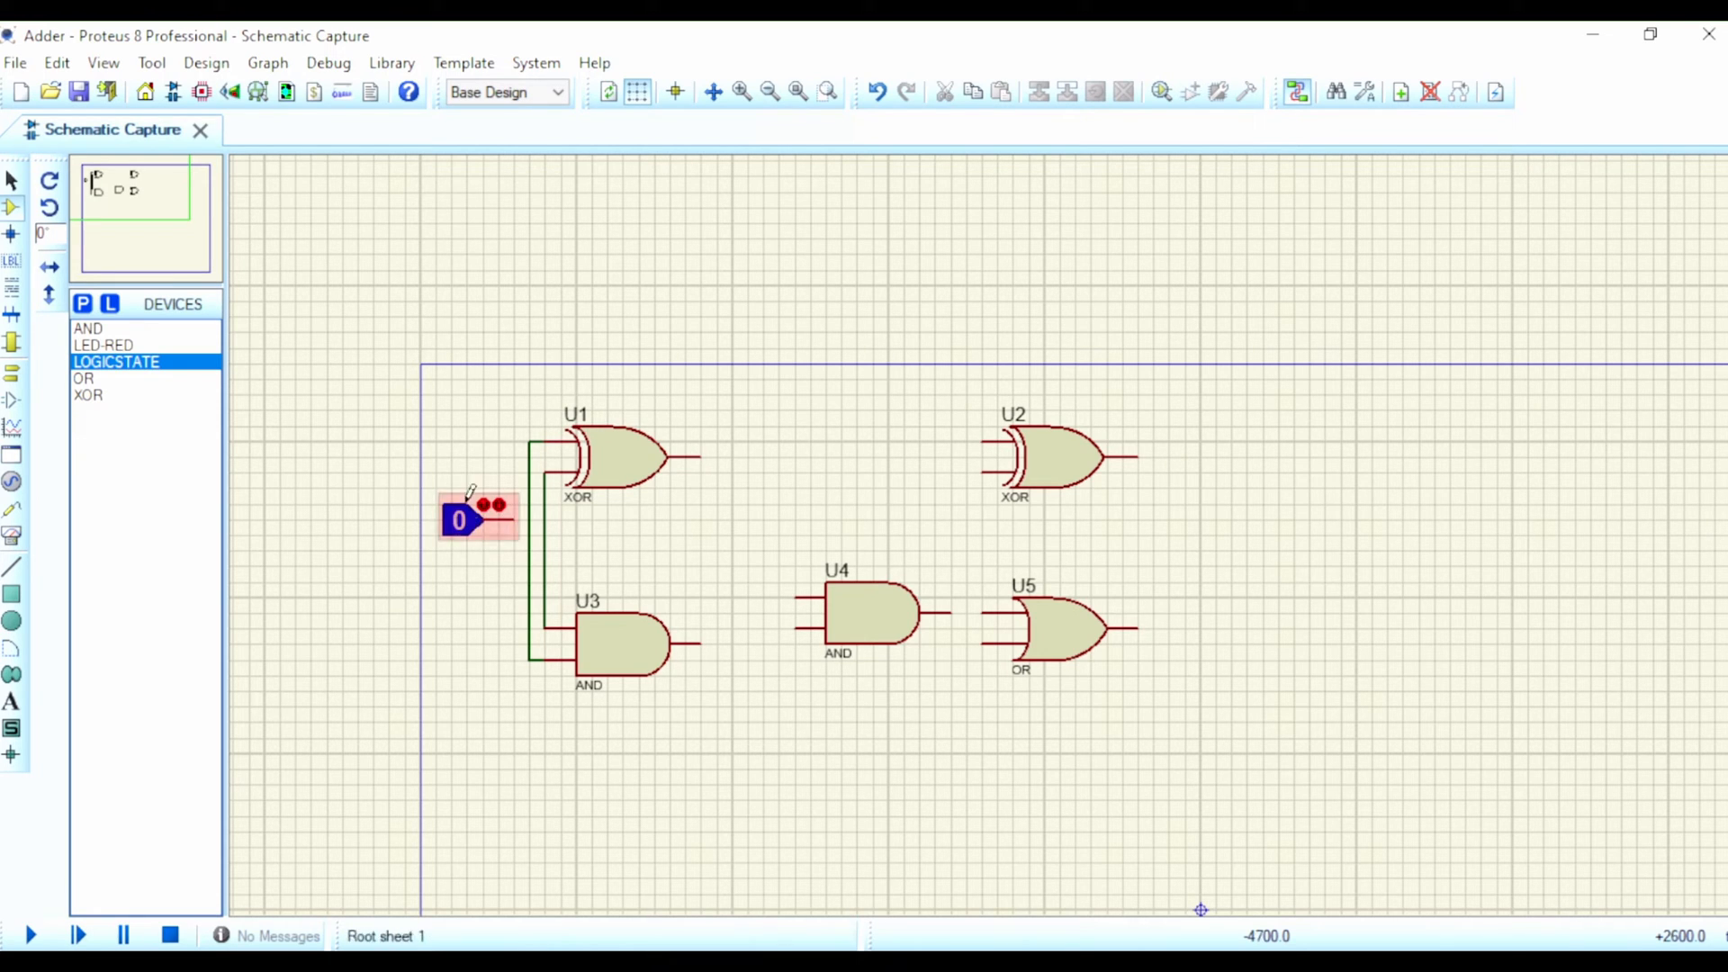
Step: Wire the logic state to the lower input of XOR gate U2 and U1's output to U2's upper input
{"action": "left_click", "coordinate": [516, 518]}
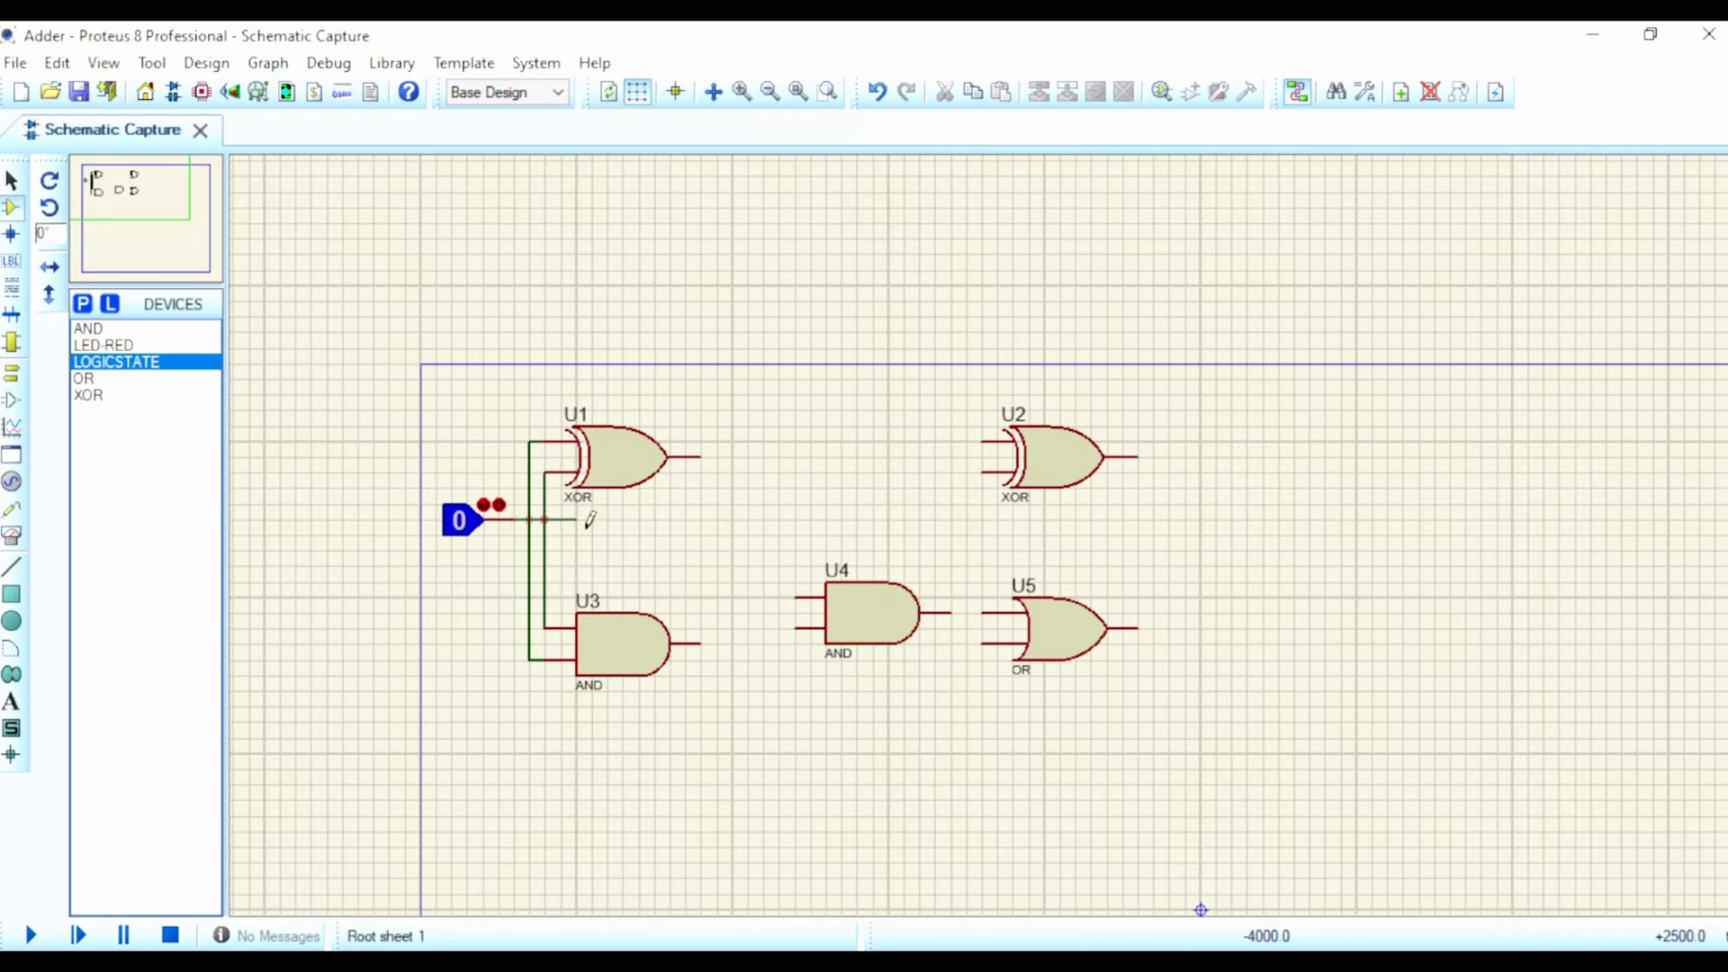
{"action": "left_click", "coordinate": [780, 472]}
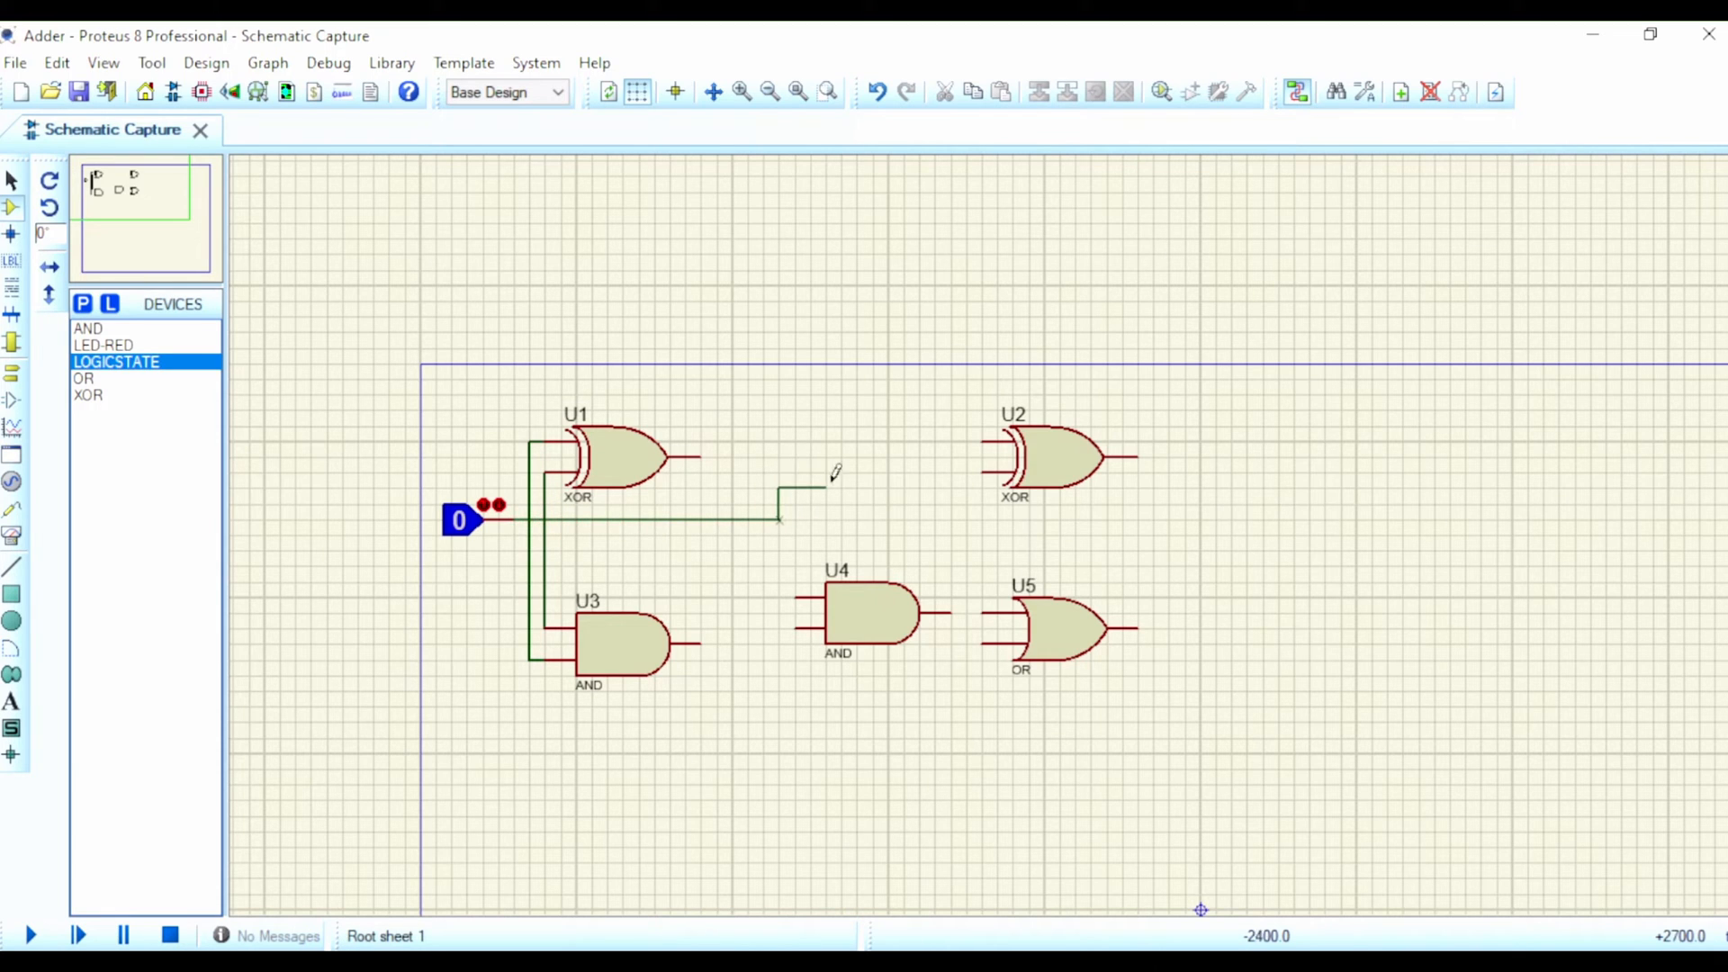
{"action": "left_click", "coordinate": [983, 469]}
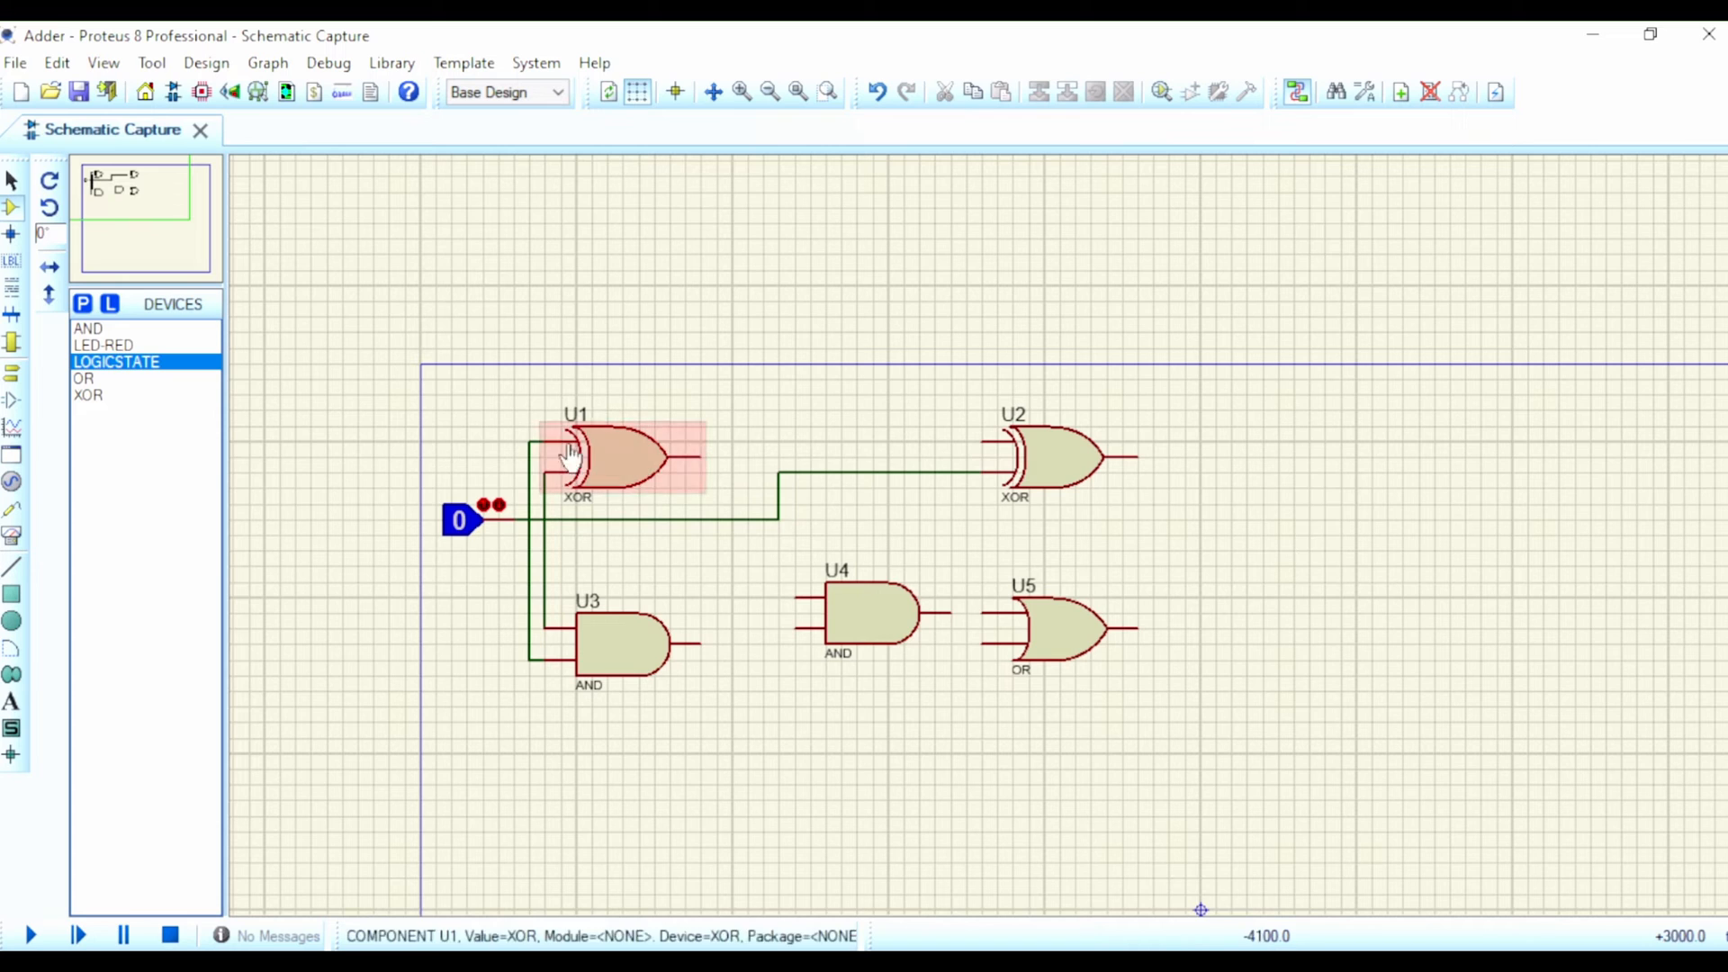
{"action": "left_click", "coordinate": [700, 455]}
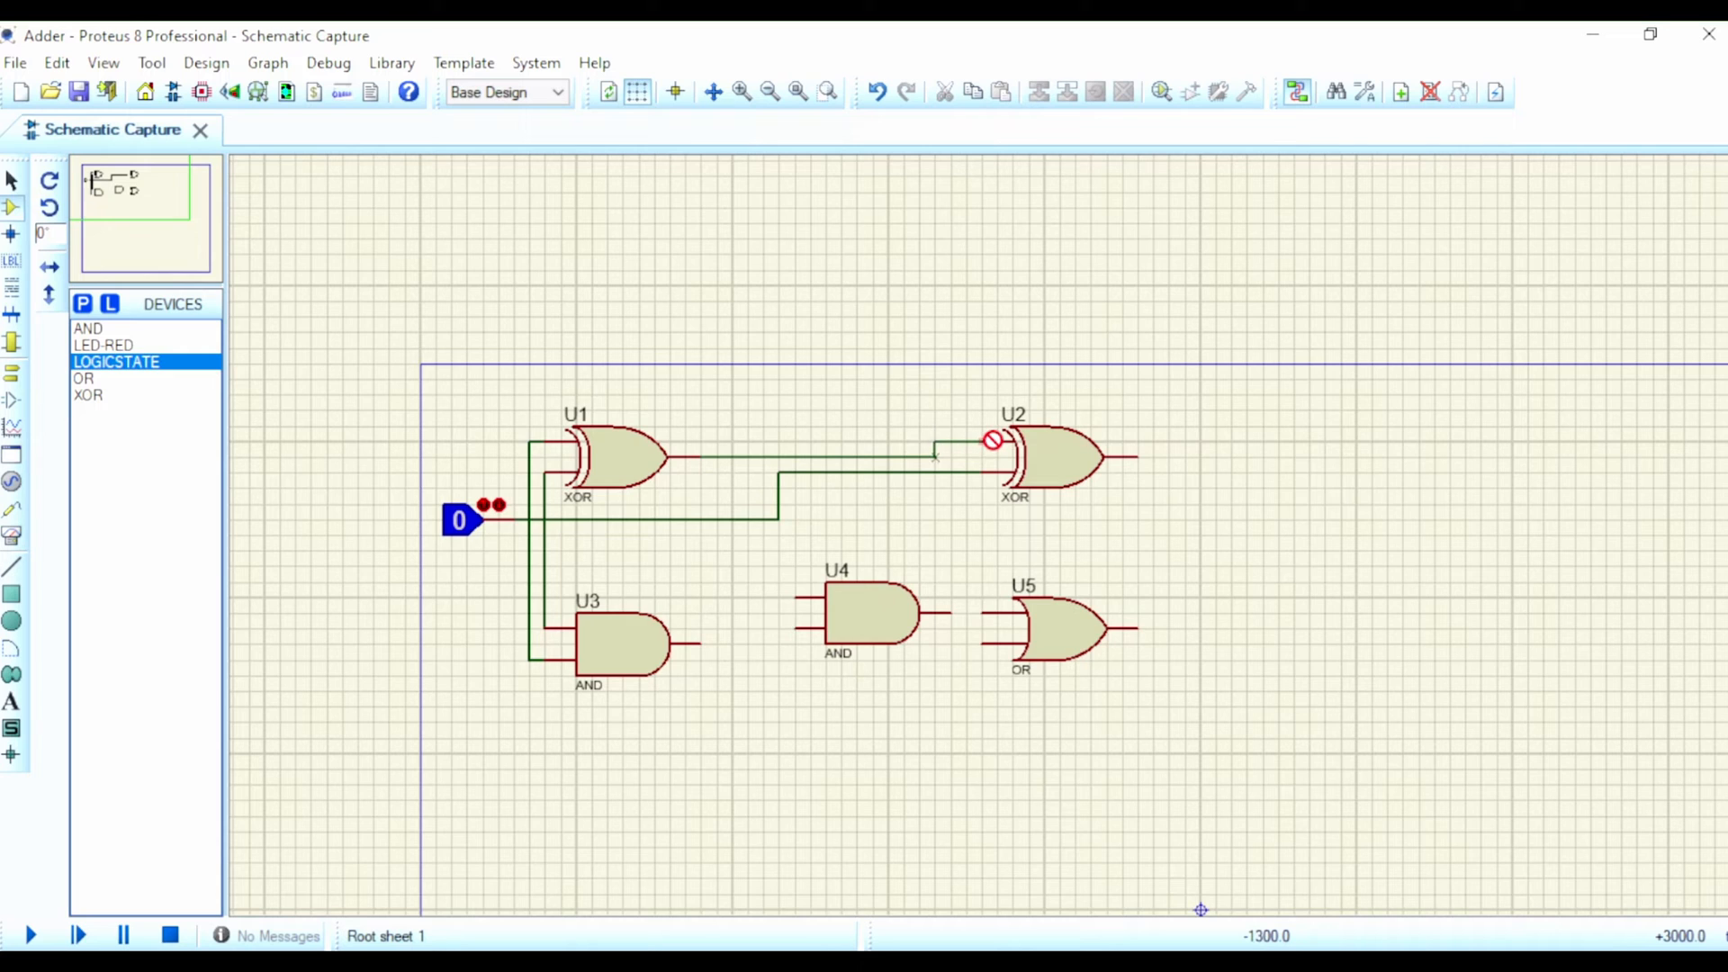
{"action": "left_click", "coordinate": [985, 440]}
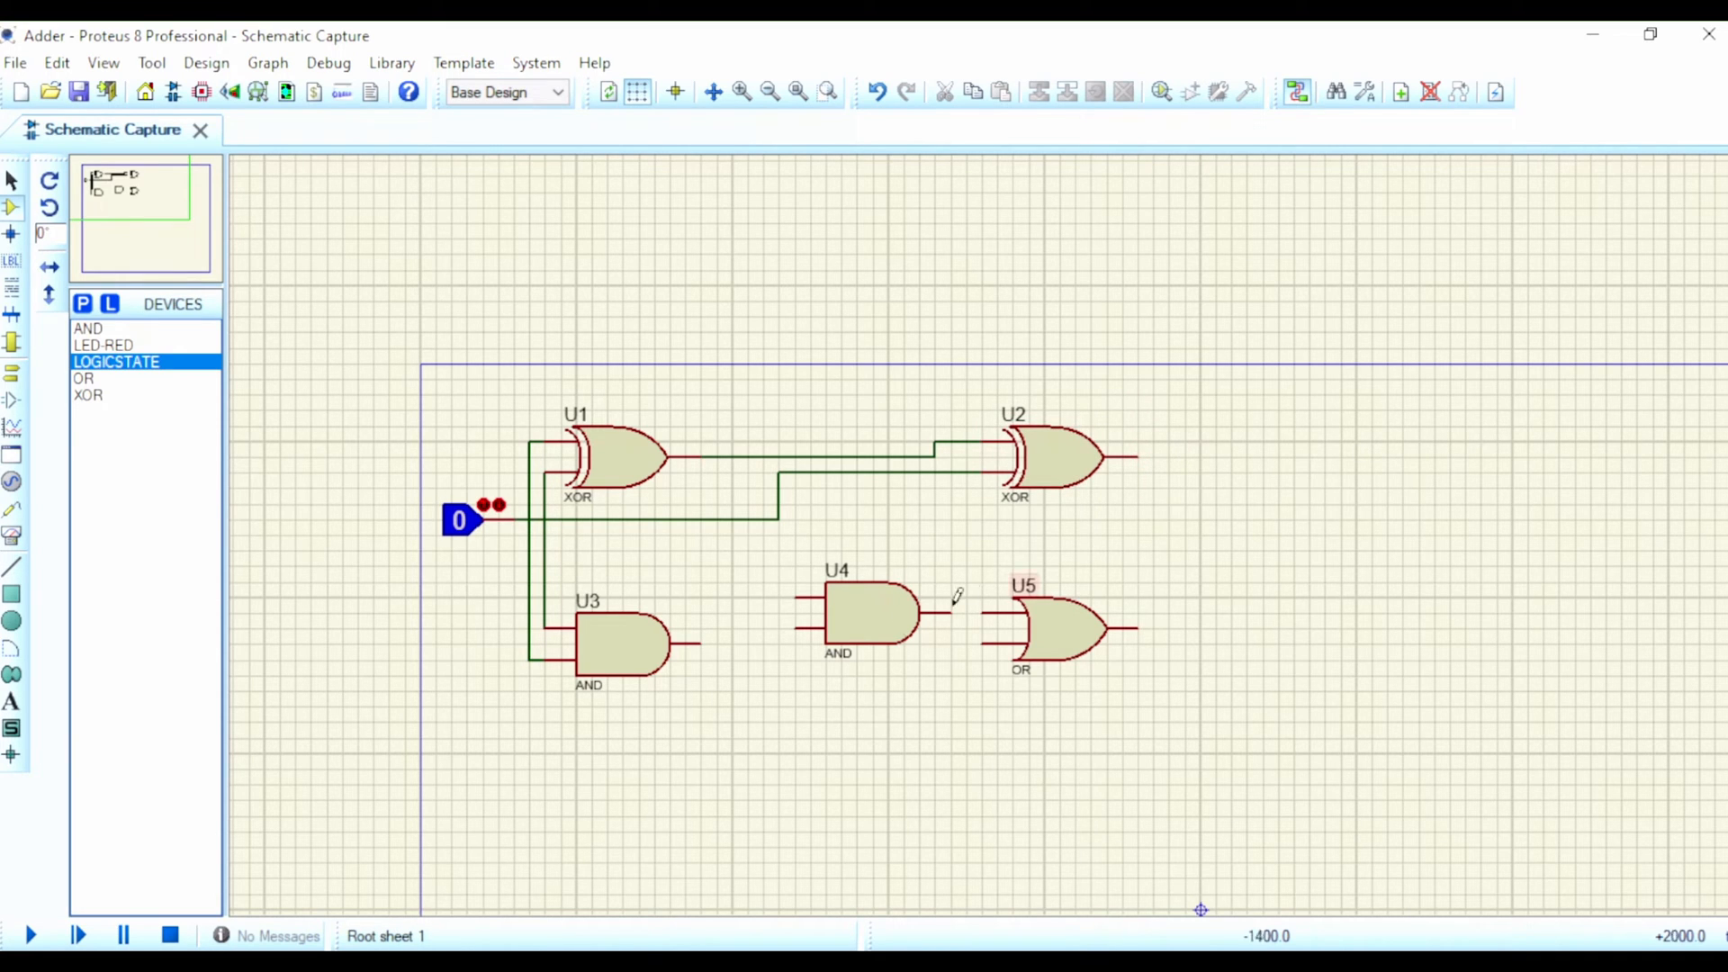
Step: Wire the outputs of AND gates U3 and U4 to the lower and upper inputs of OR gate U5
{"action": "left_click", "coordinate": [701, 642]}
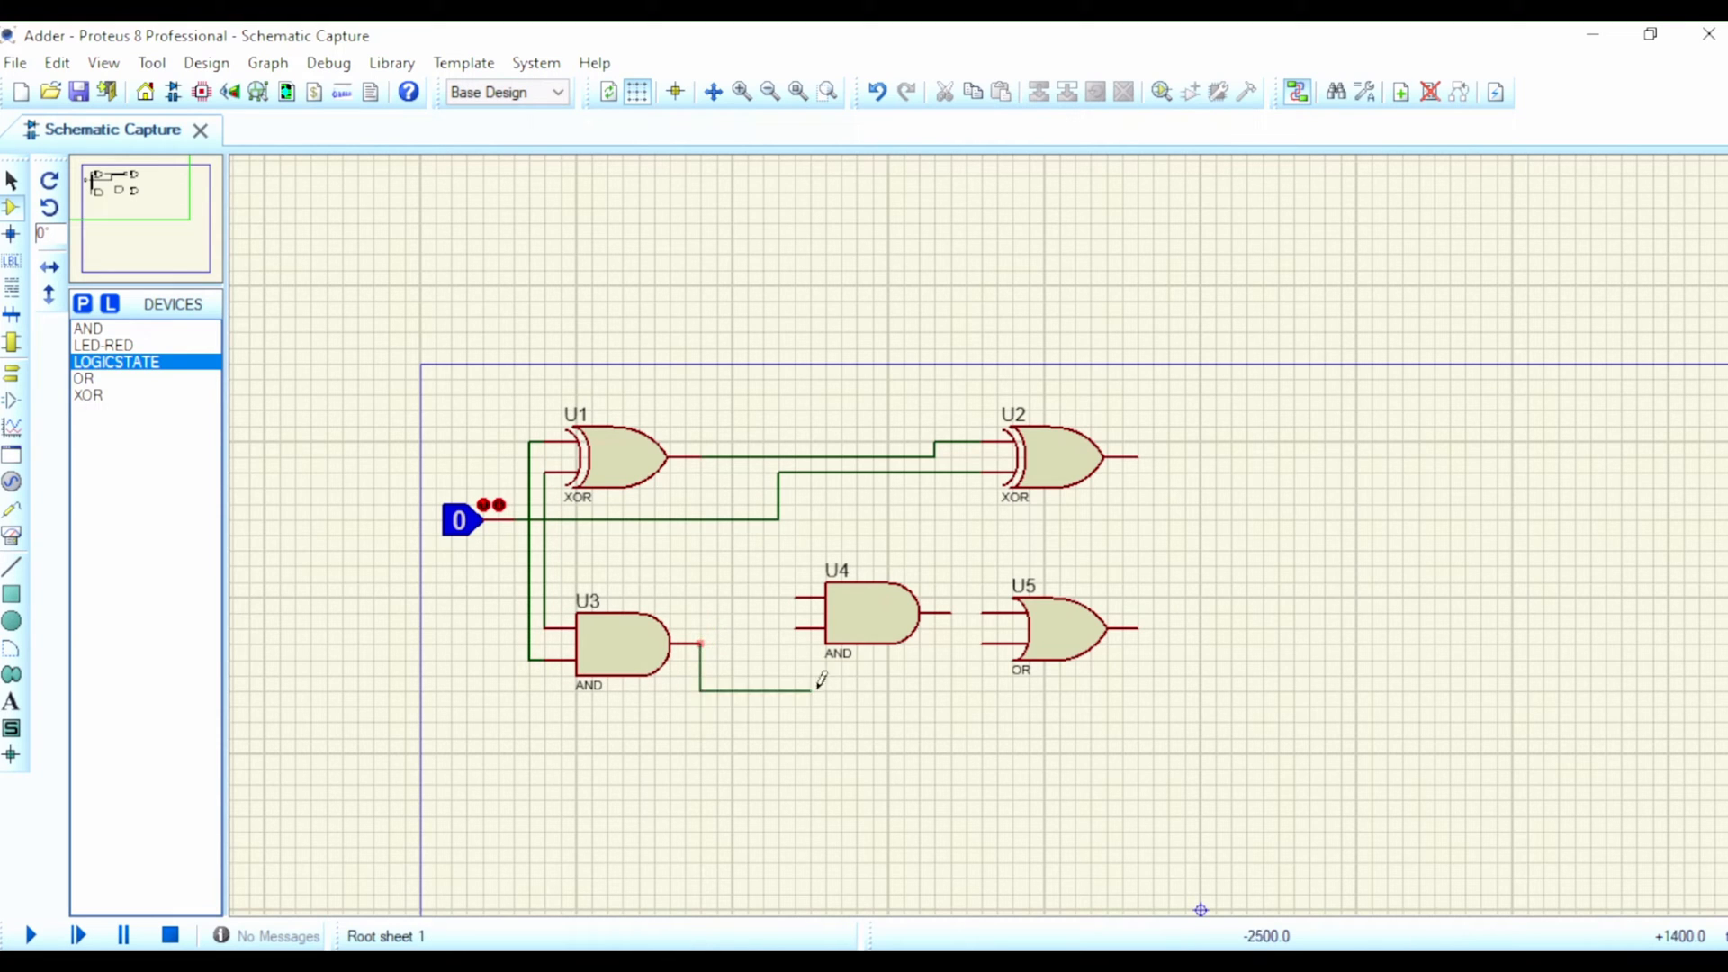
{"action": "left_click", "coordinate": [981, 643]}
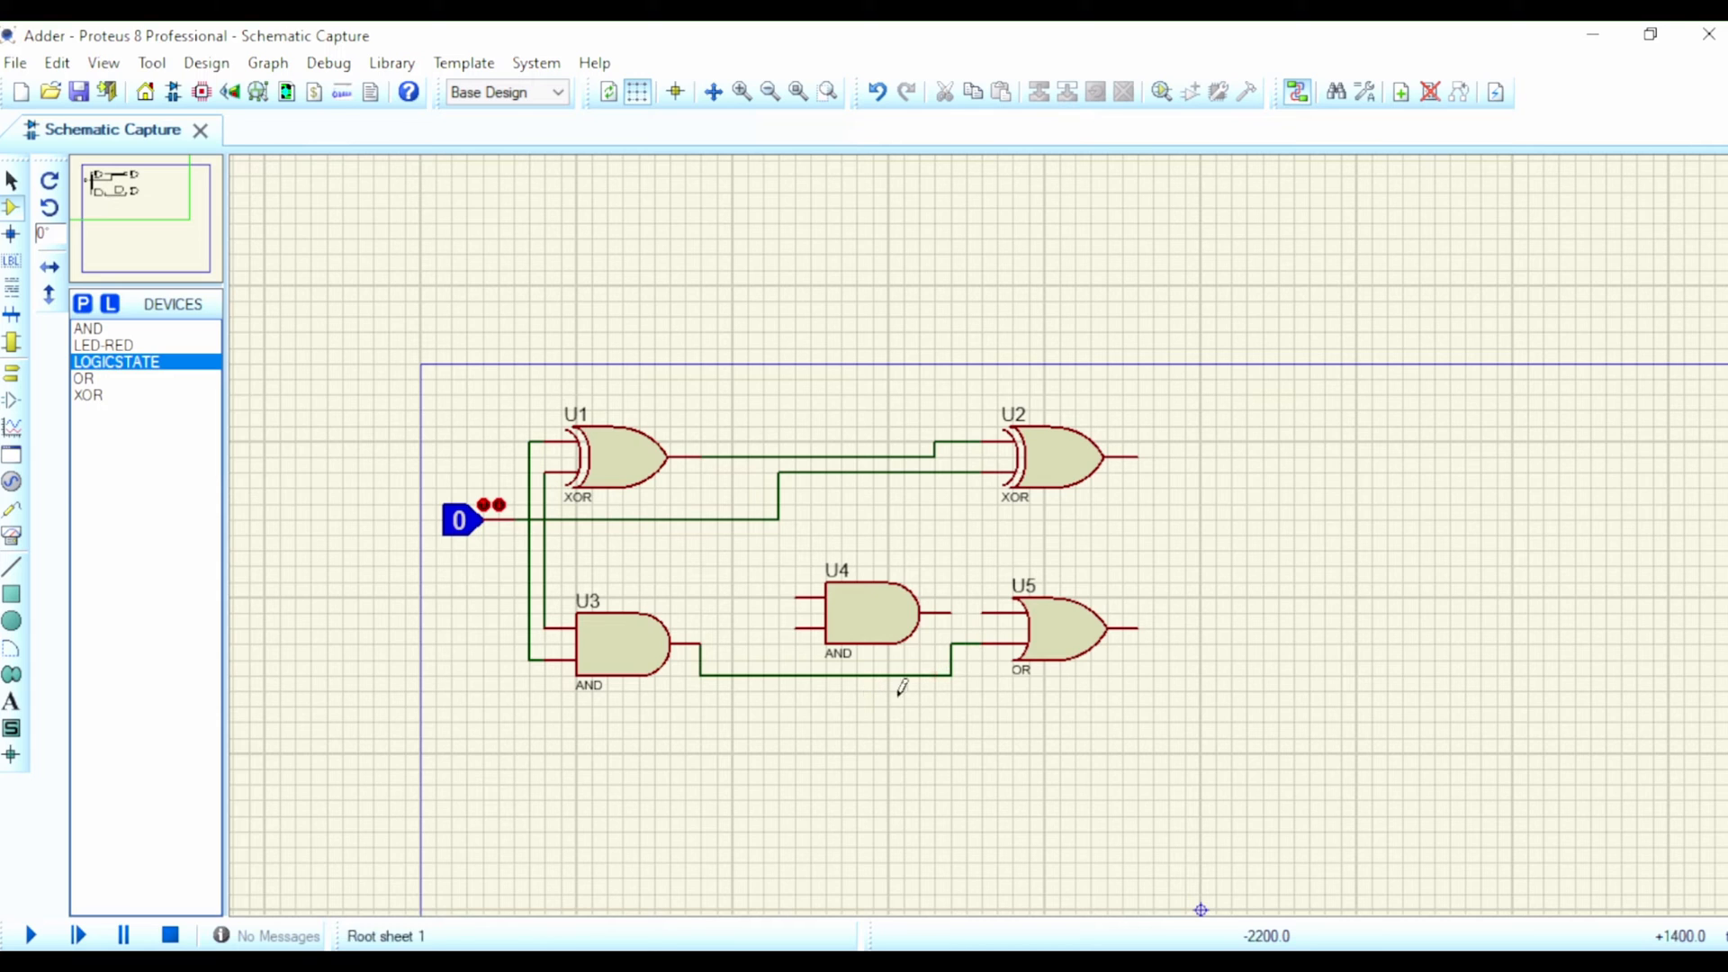
{"action": "left_click", "coordinate": [955, 613]}
{"action": "left_click", "coordinate": [985, 613]}
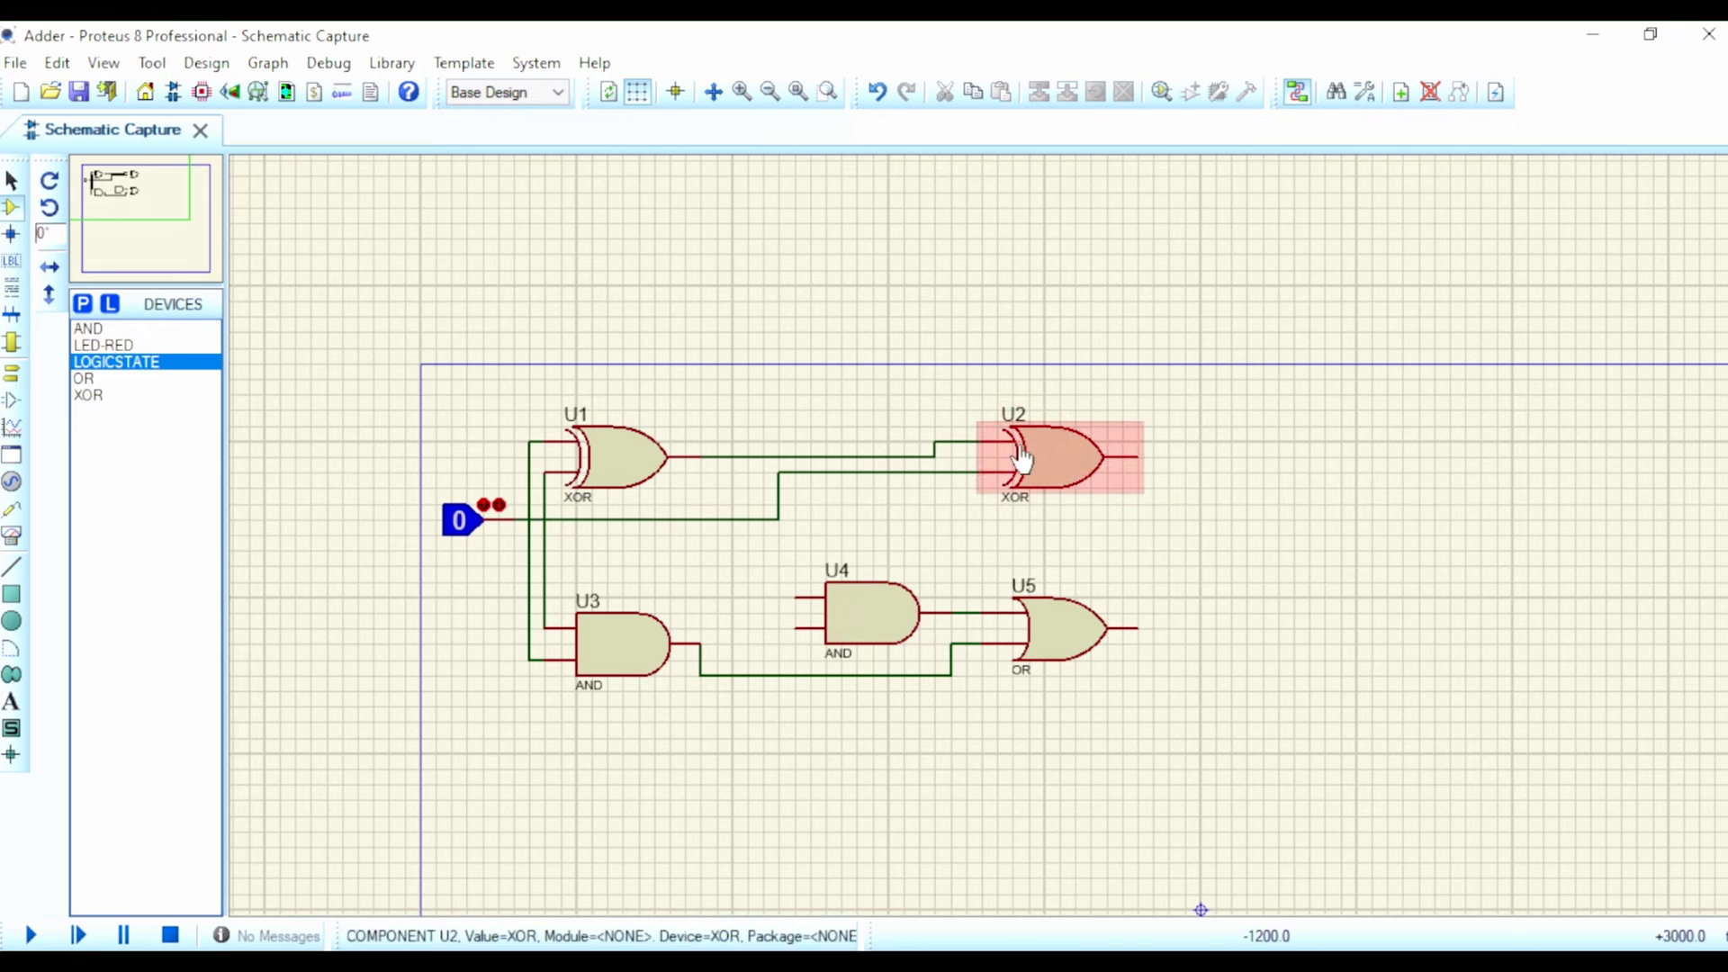
Step: Branch the logic state wire to U4's upper input and U1's output wire to U4's lower input
{"action": "left_click", "coordinate": [778, 518]}
{"action": "left_click", "coordinate": [796, 596]}
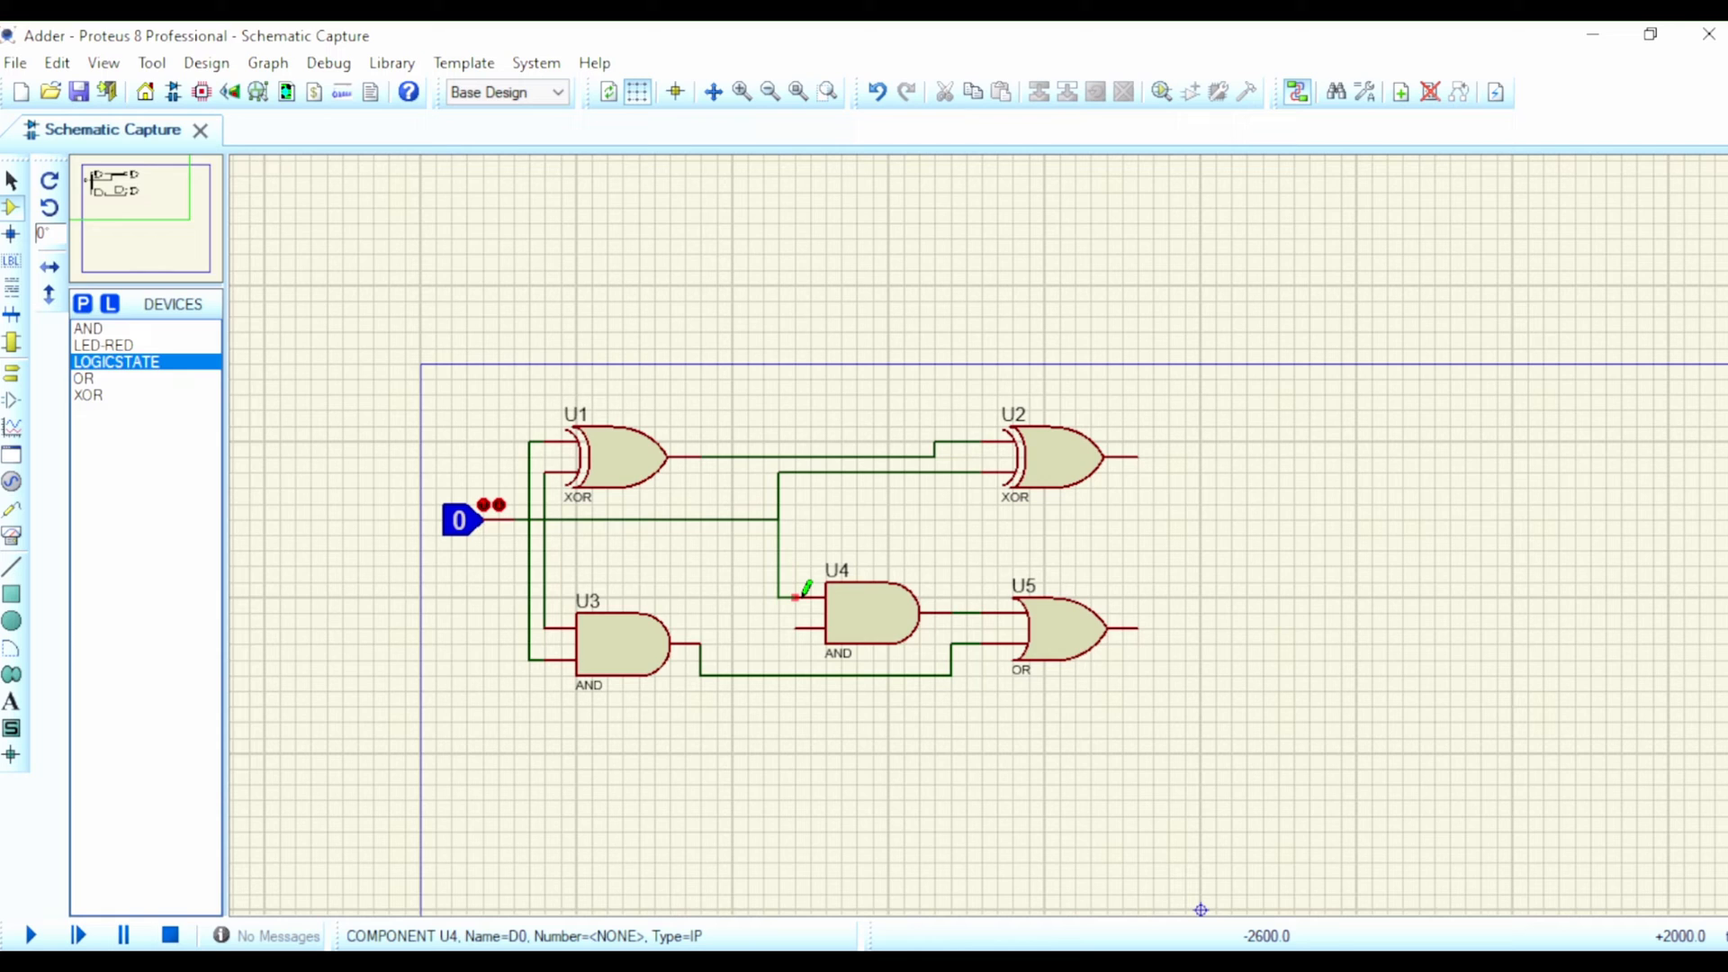
{"action": "left_click", "coordinate": [747, 456]}
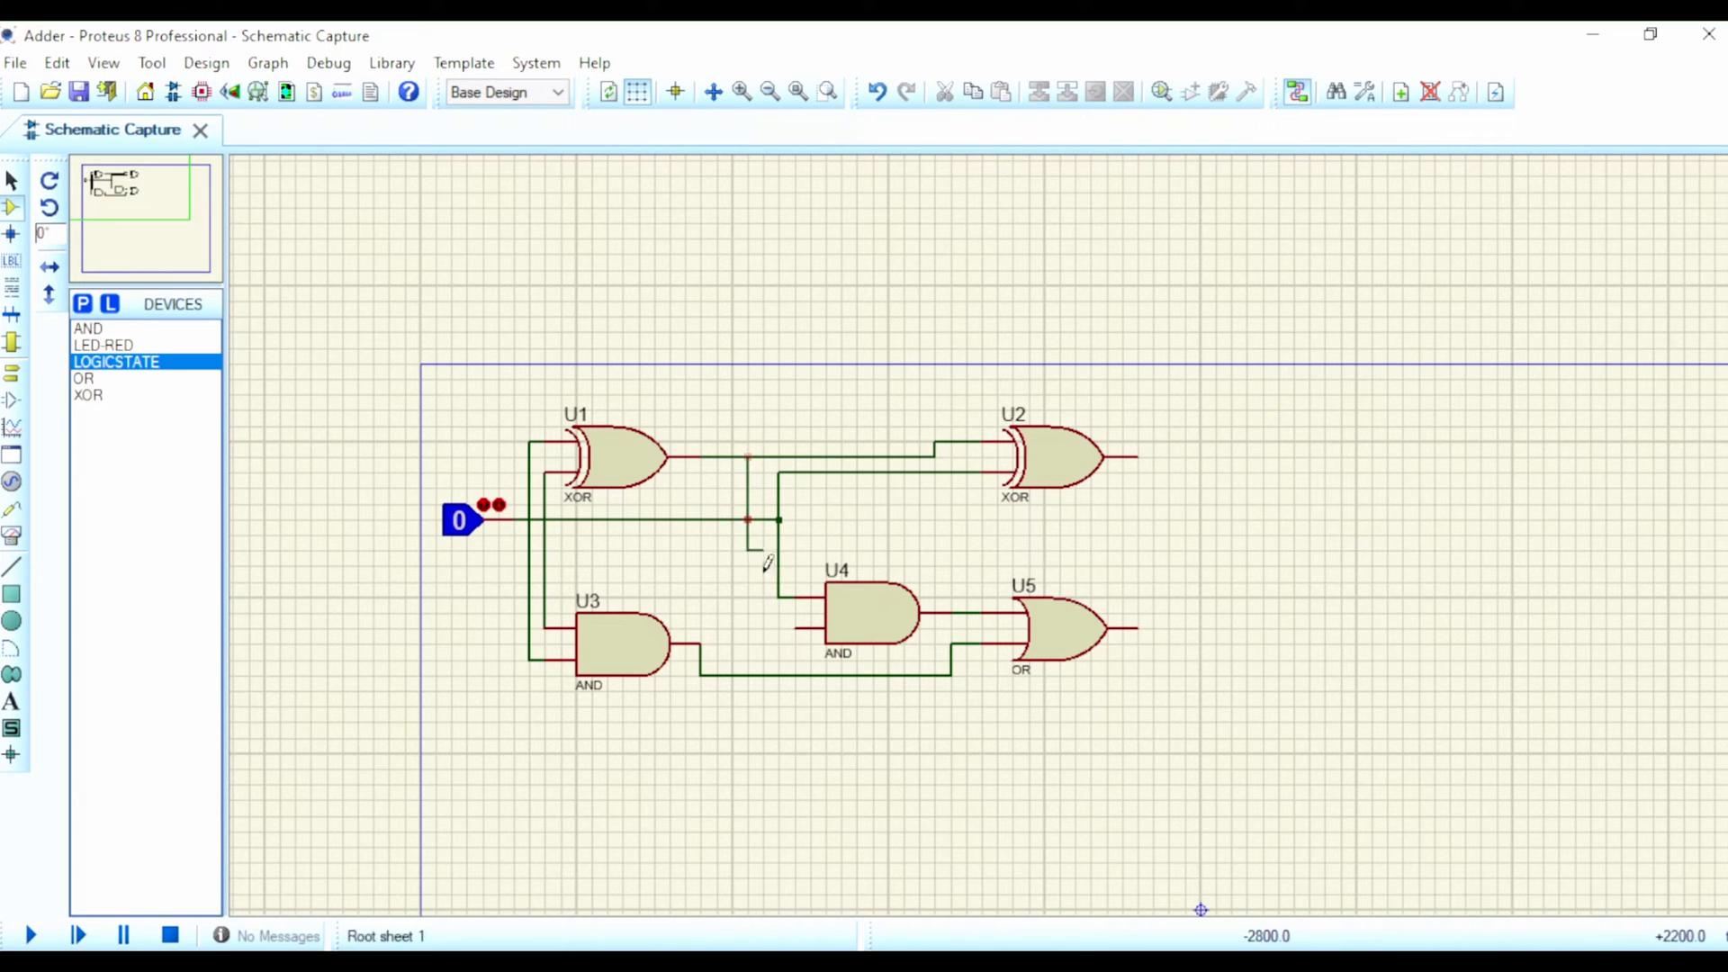
{"action": "left_click", "coordinate": [795, 627]}
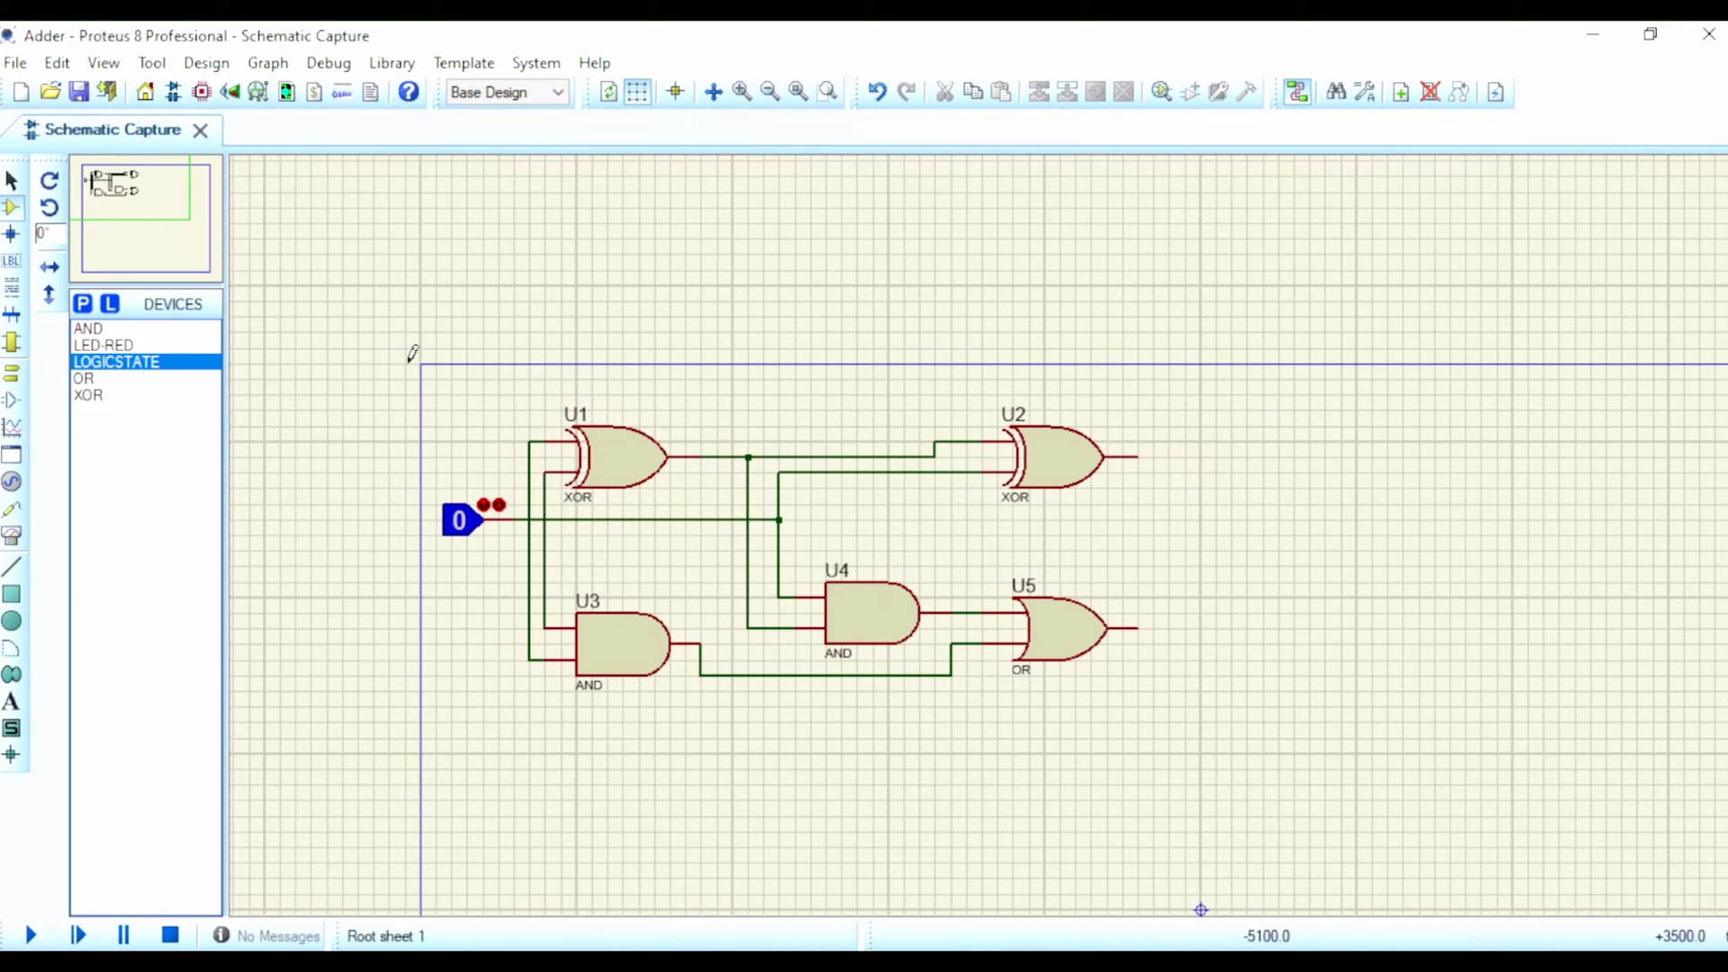
Step: Block-copy the complete full adder with its logic state twice, stacking the copies below the original inside the sheet border
{"action": "left_click_drag", "start_coordinate": [408, 362], "coordinate": [1201, 707]}
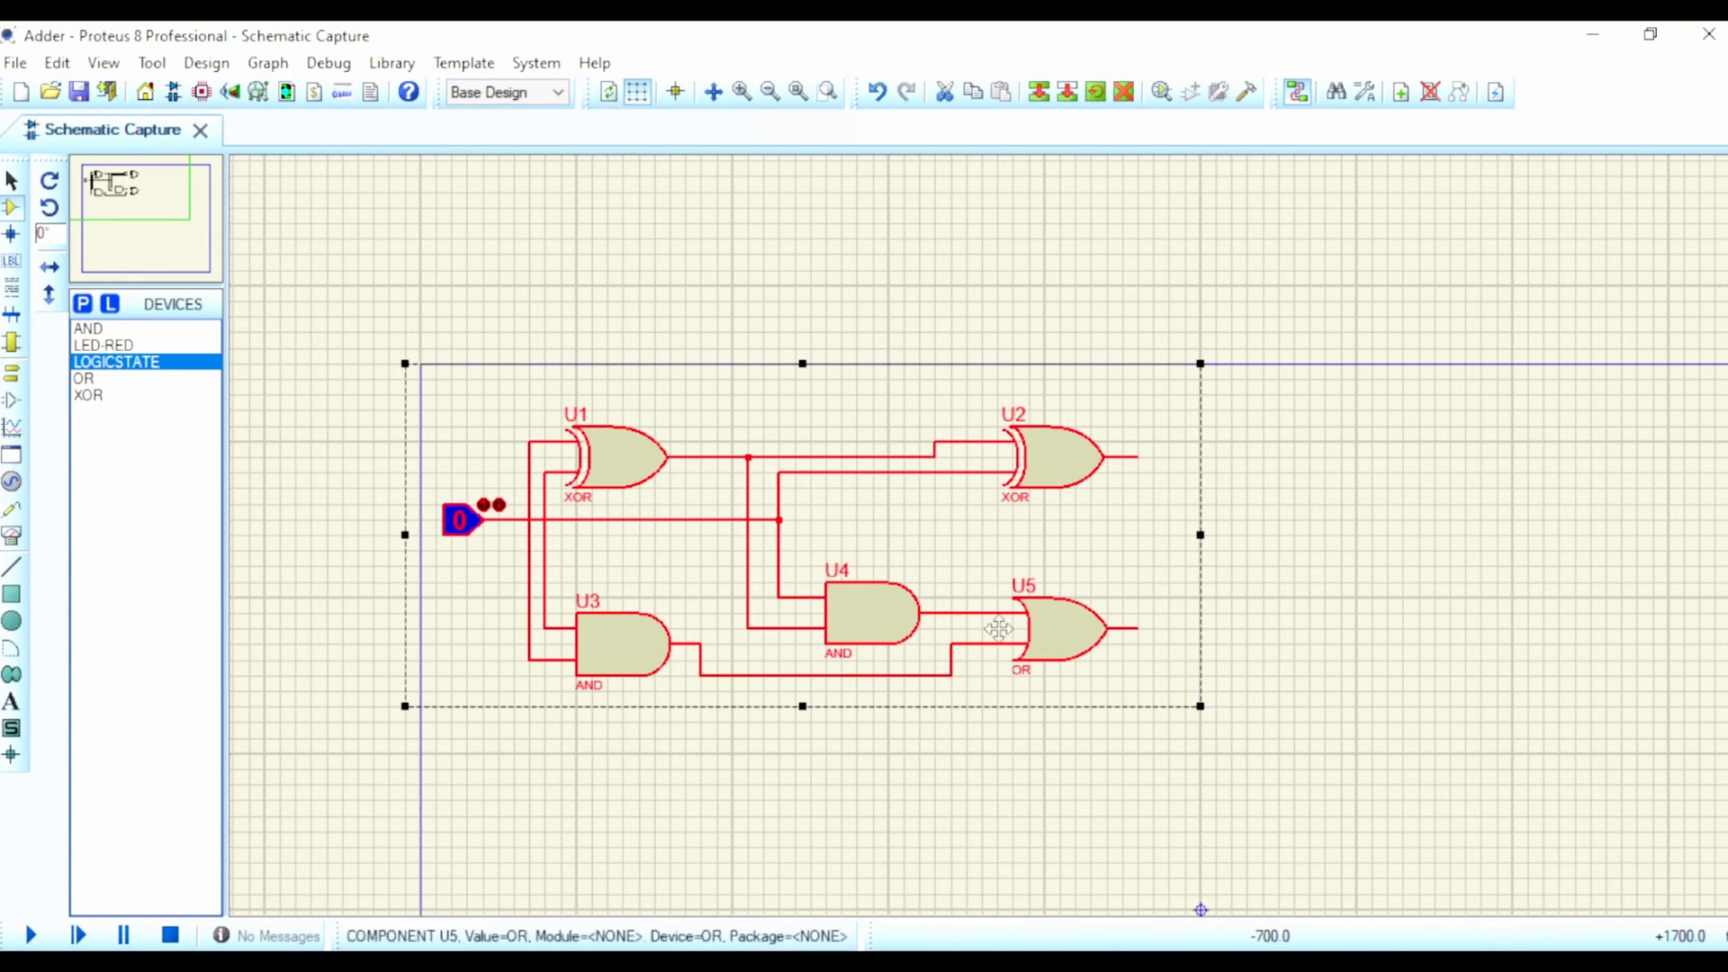
{"action": "right_click", "coordinate": [816, 538]}
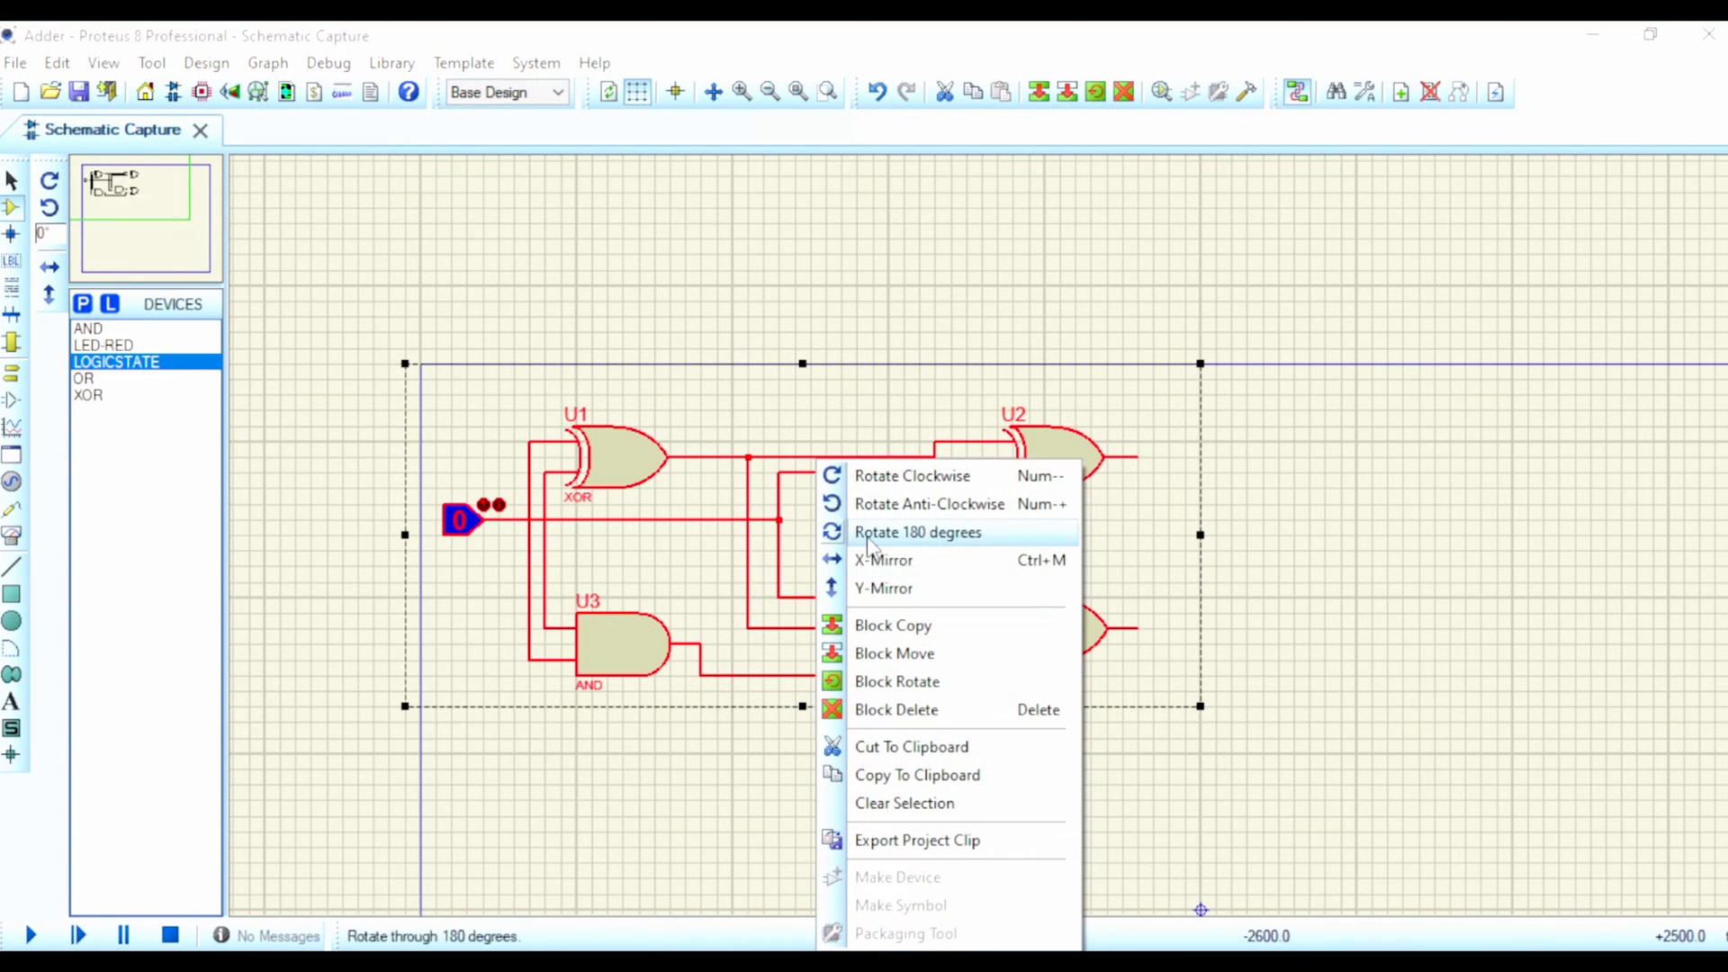
{"action": "left_click", "coordinate": [930, 630]}
{"action": "scroll", "coordinate": [775, 702], "scroll_direction": "down", "scroll_amount": 3}
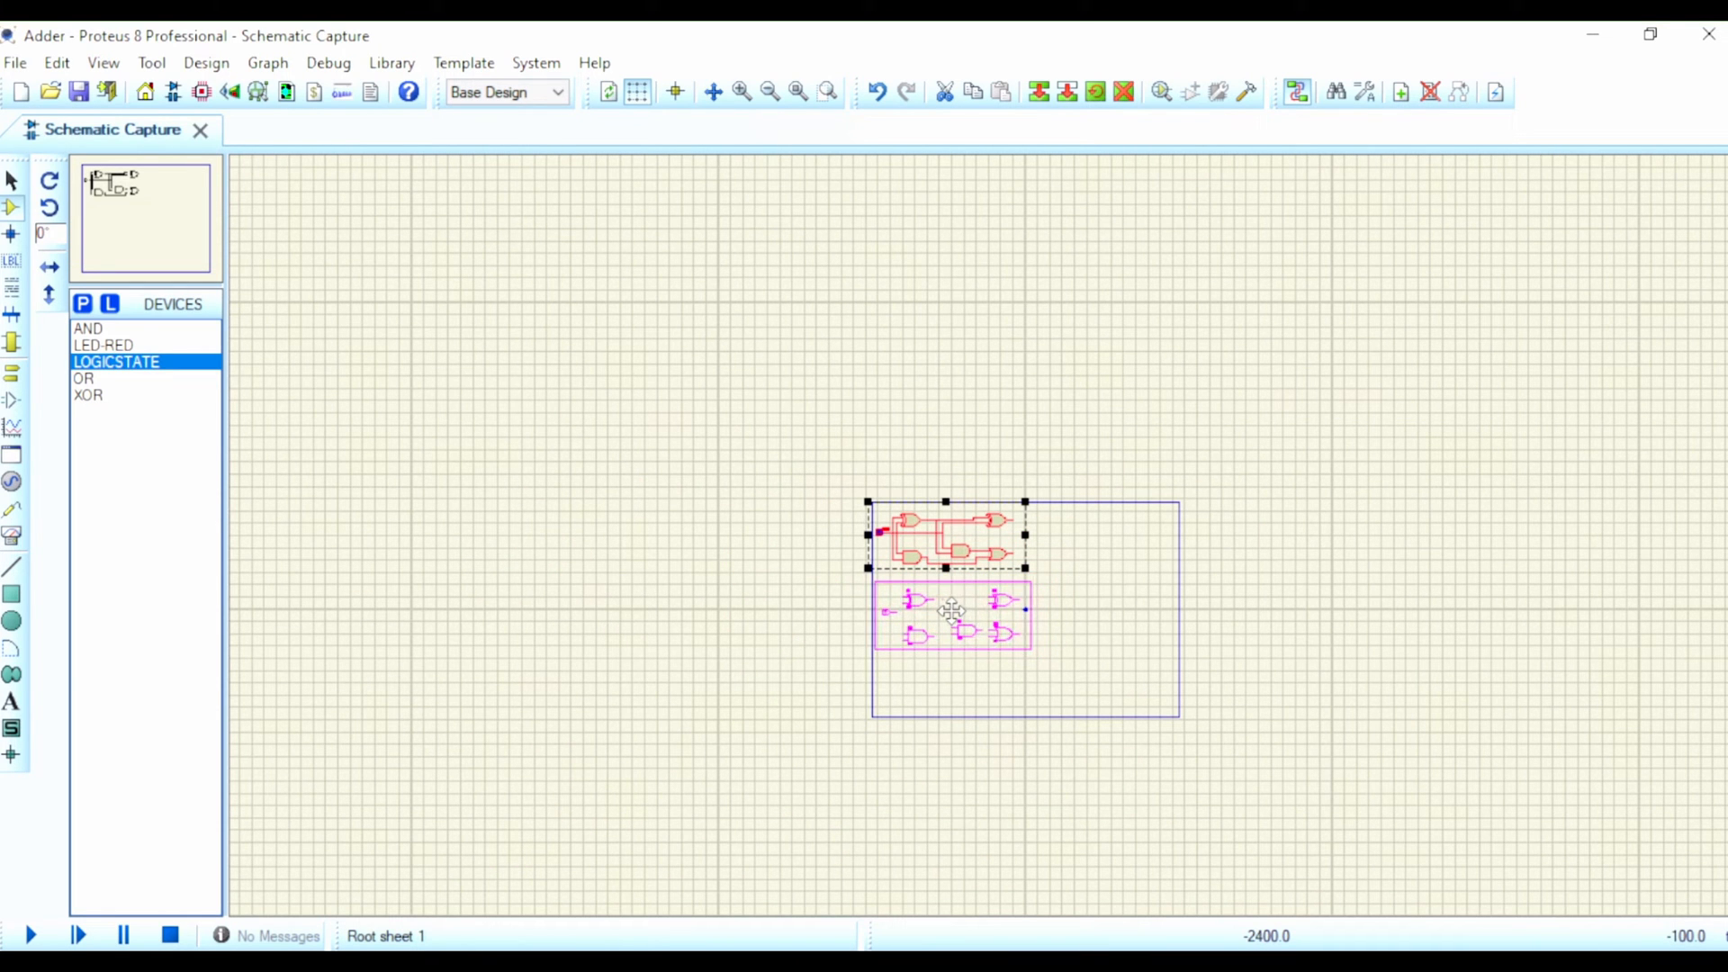
{"action": "left_click", "coordinate": [952, 605]}
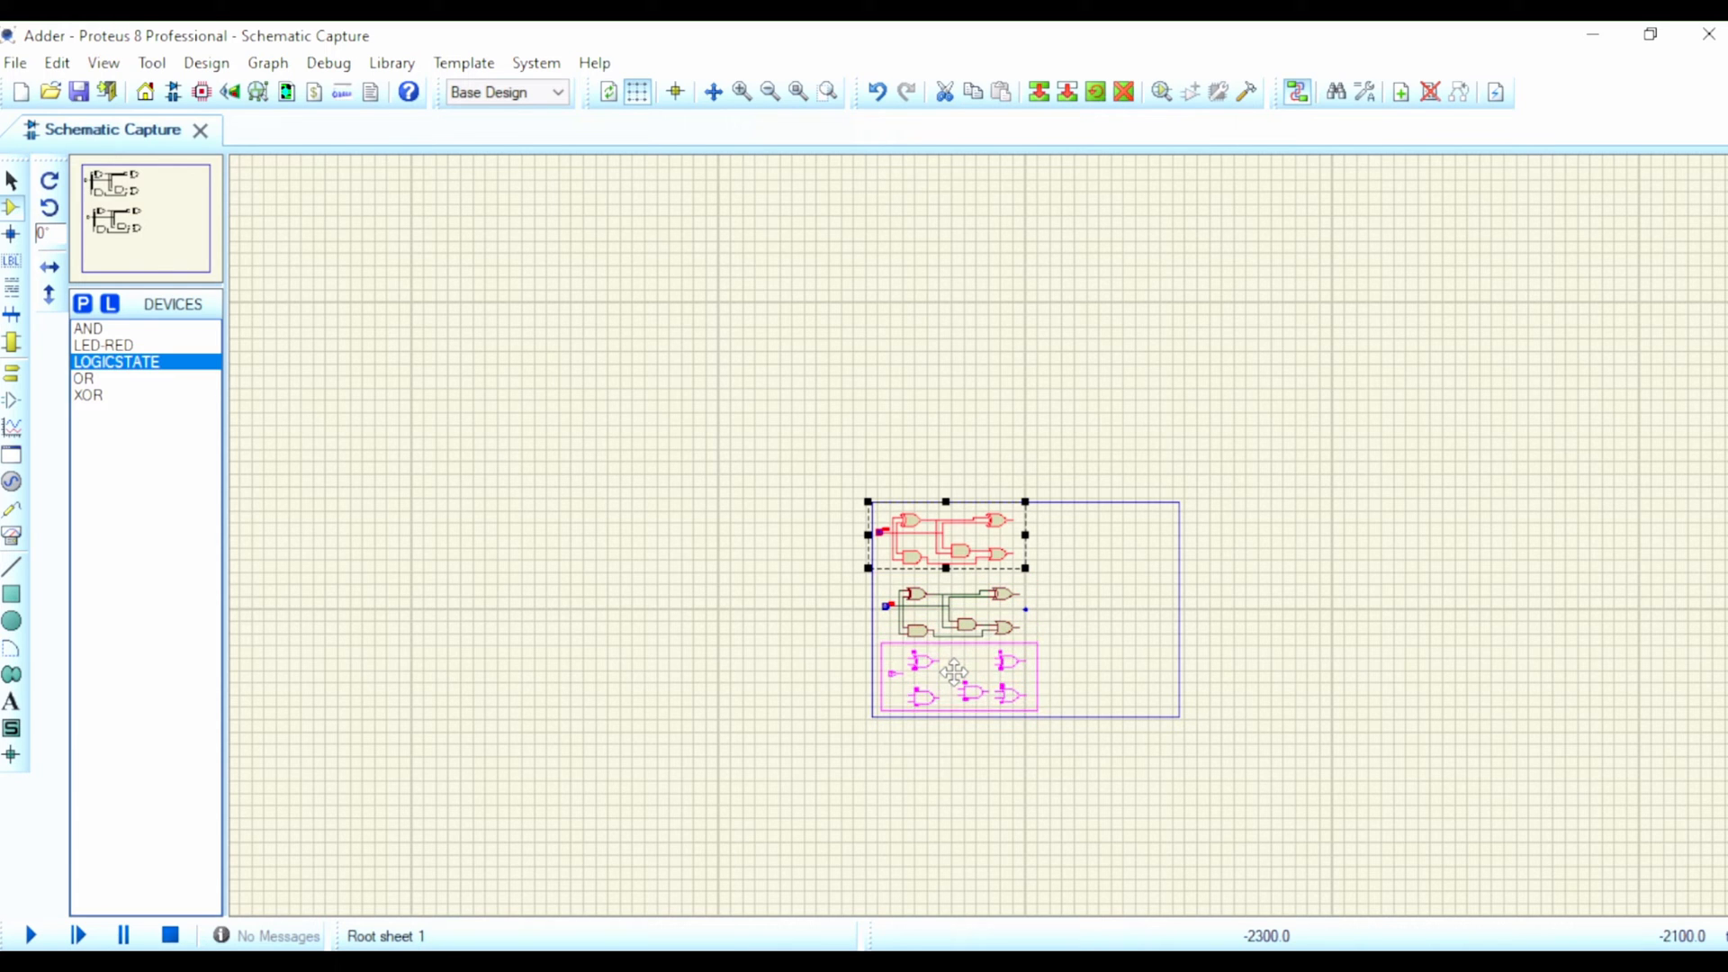
{"action": "left_click", "coordinate": [954, 671]}
{"action": "right_click", "coordinate": [657, 468]}
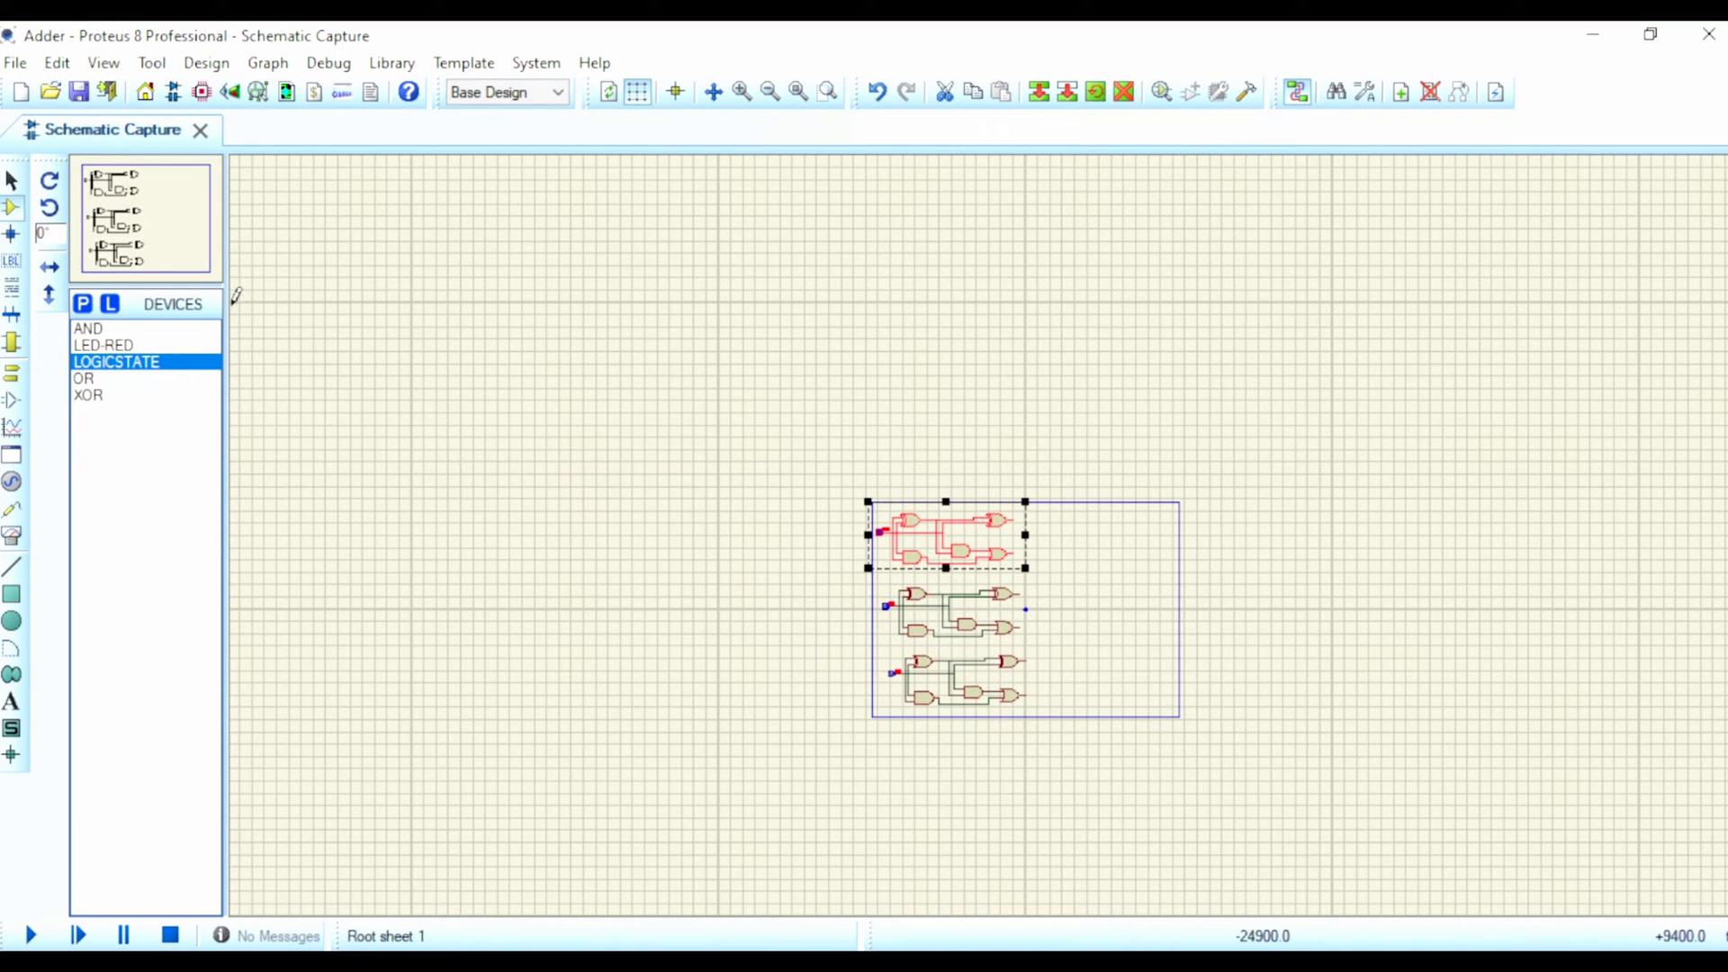
{"action": "left_click", "coordinate": [95, 331]}
{"action": "scroll", "coordinate": [1017, 548], "scroll_direction": "up", "scroll_amount": 2}
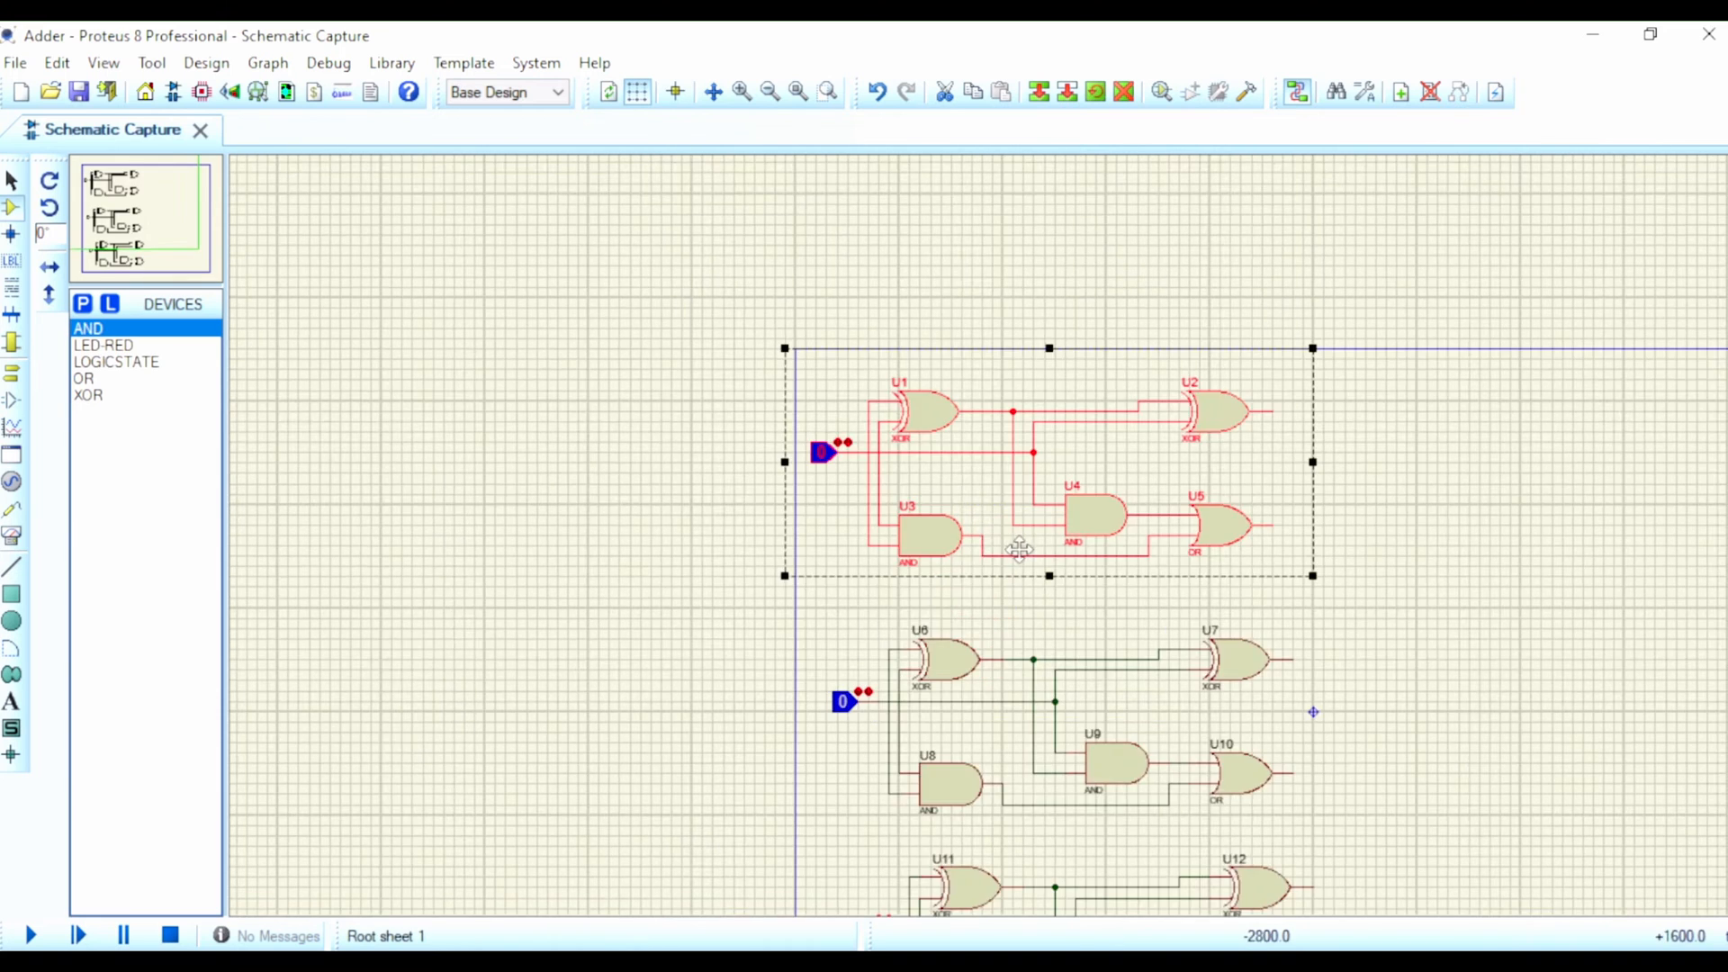
{"action": "scroll", "coordinate": [1042, 540], "scroll_direction": "down", "scroll_amount": 1}
{"action": "scroll", "coordinate": [1042, 540], "scroll_direction": "up", "scroll_amount": 2}
{"action": "scroll", "coordinate": [1042, 540], "scroll_direction": "down", "scroll_amount": 1}
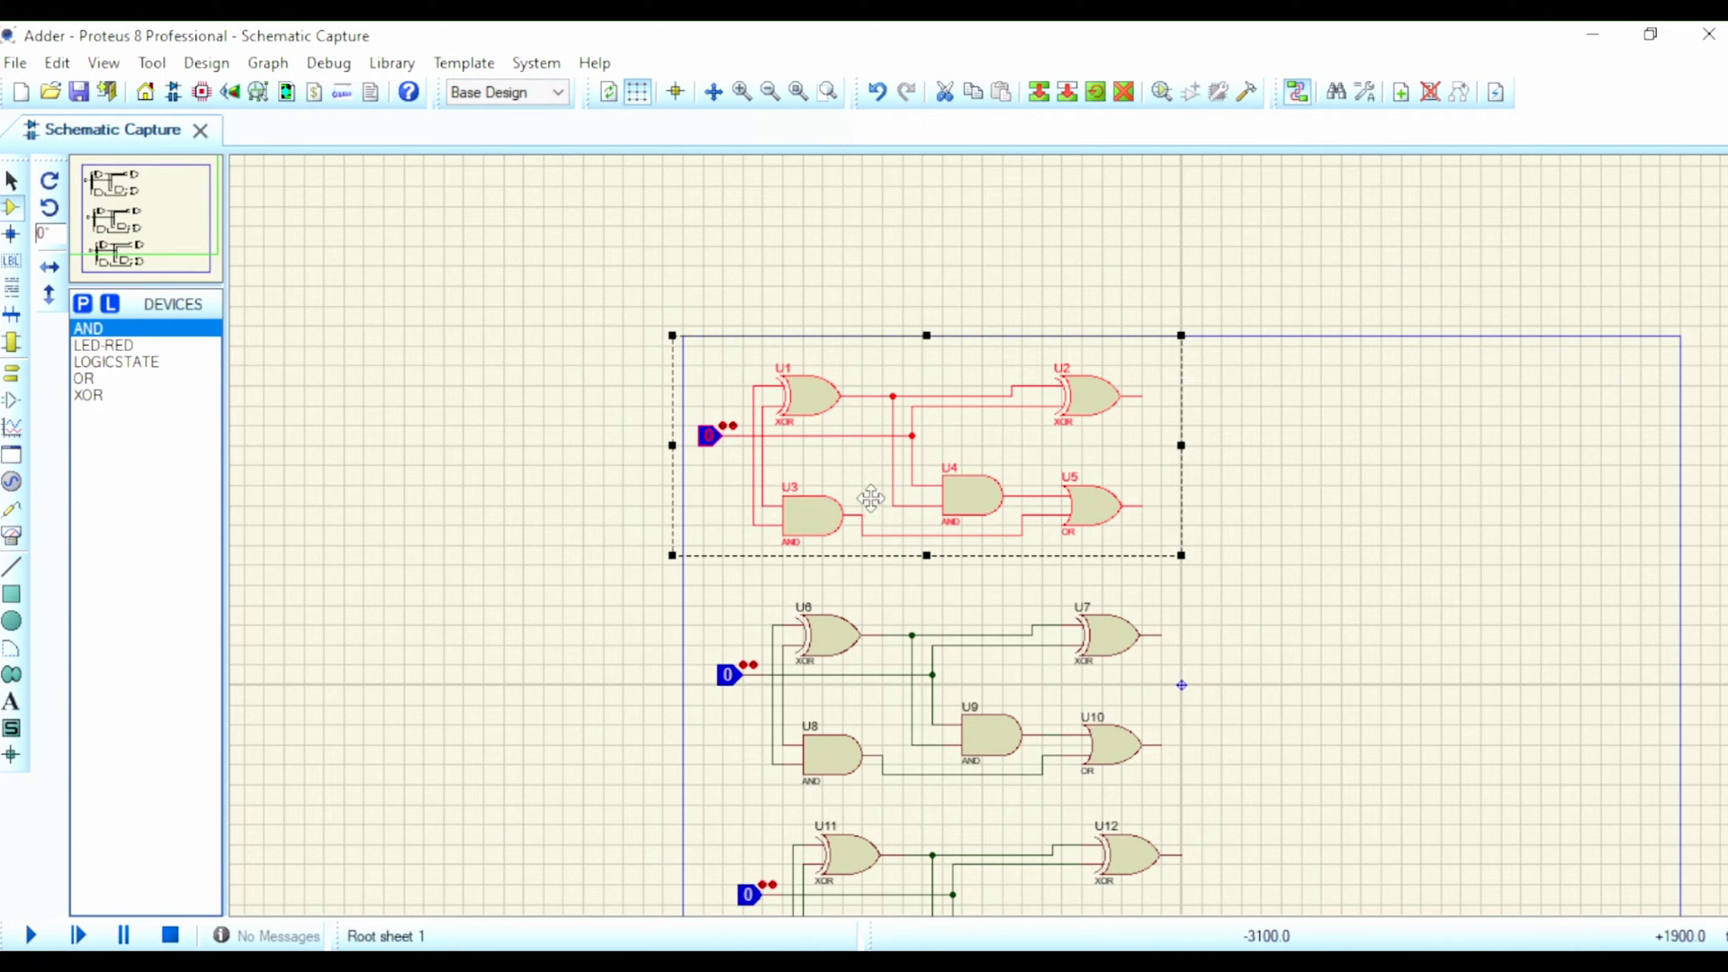
{"action": "right_click", "coordinate": [711, 436]}
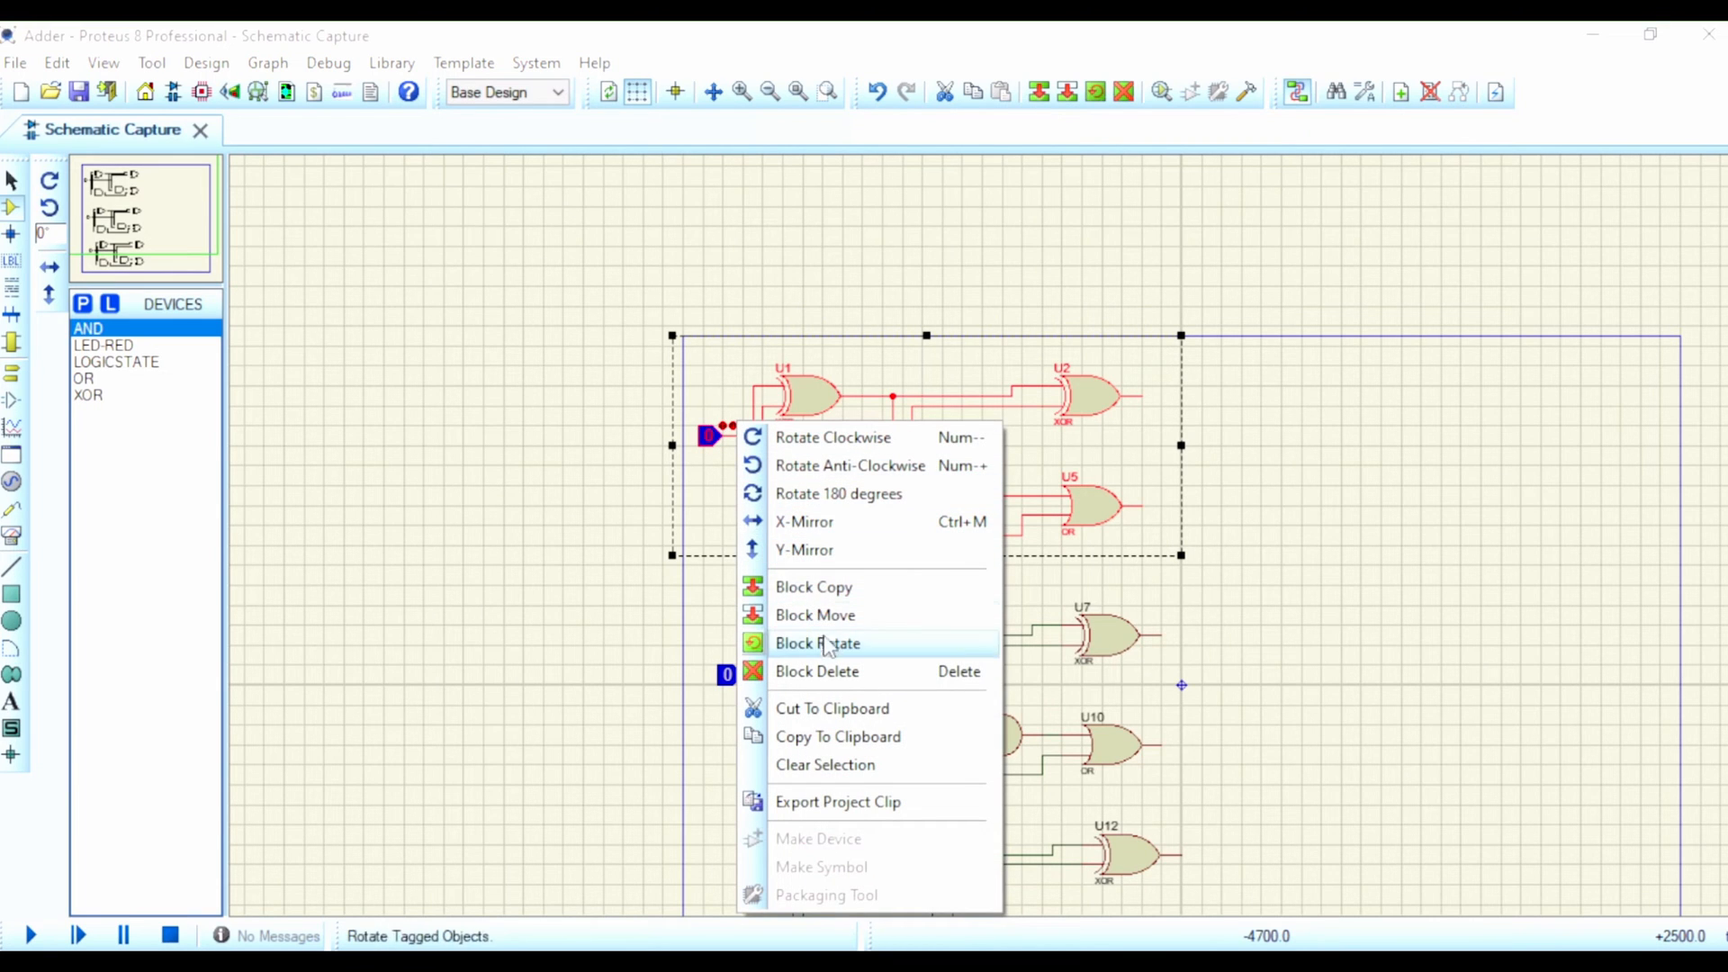
{"action": "left_click", "coordinate": [833, 673]}
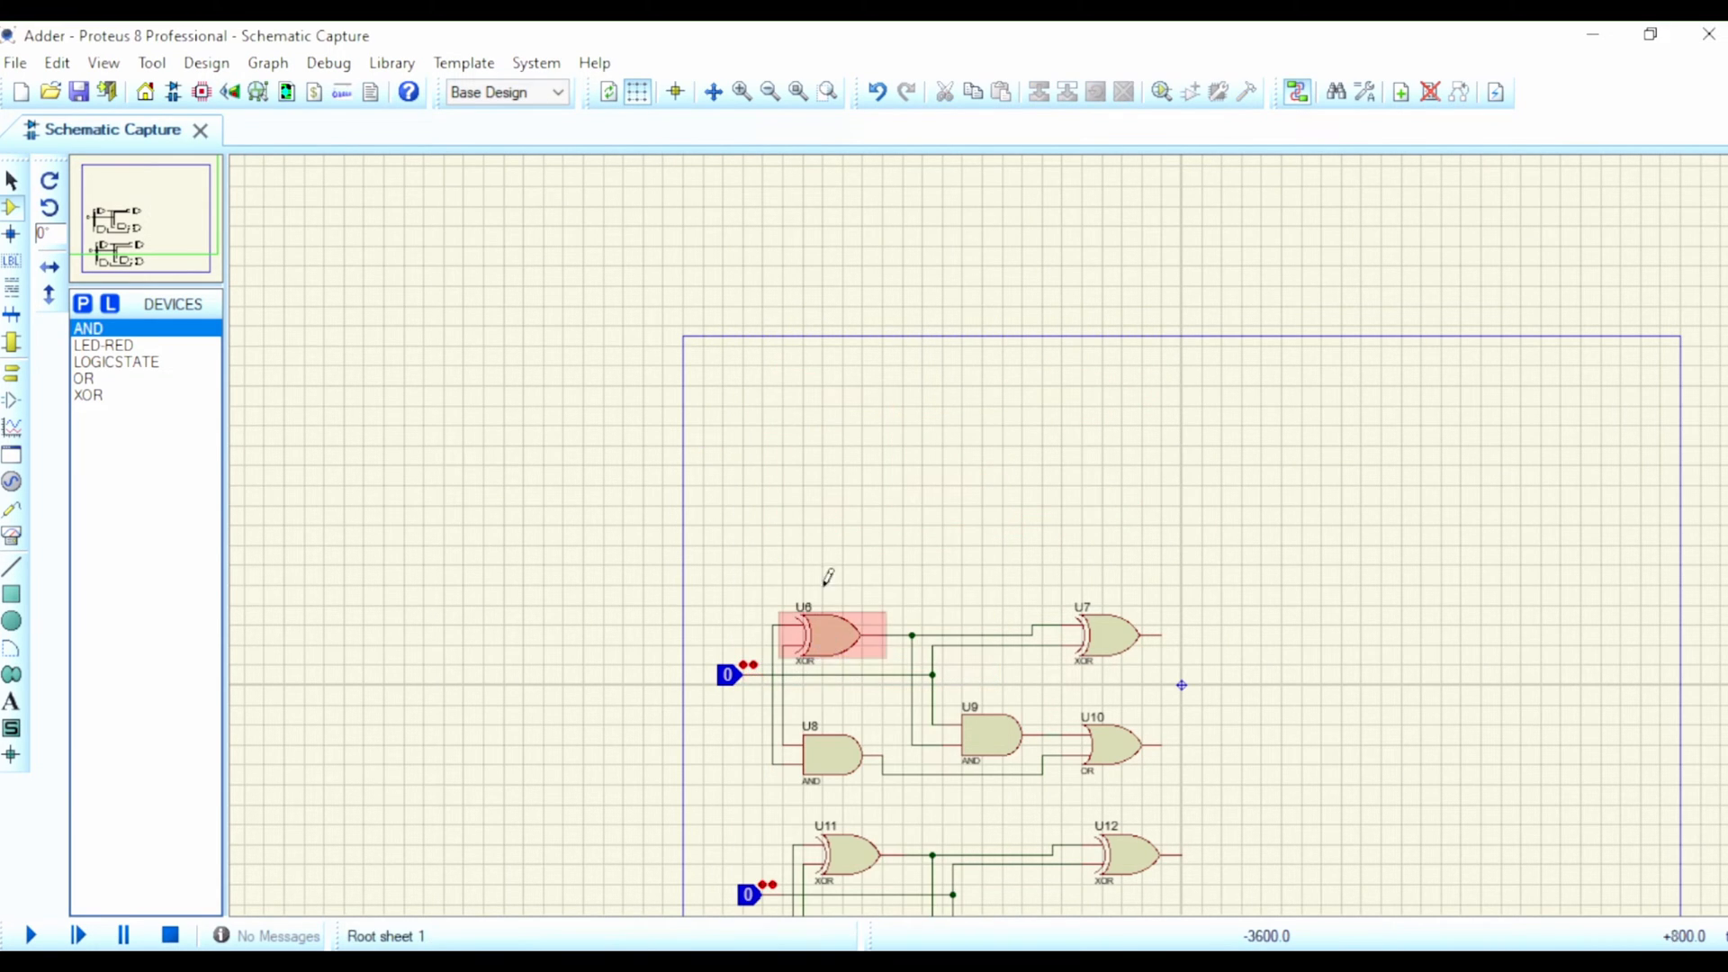
{"action": "key", "text": "ctrl+z"}
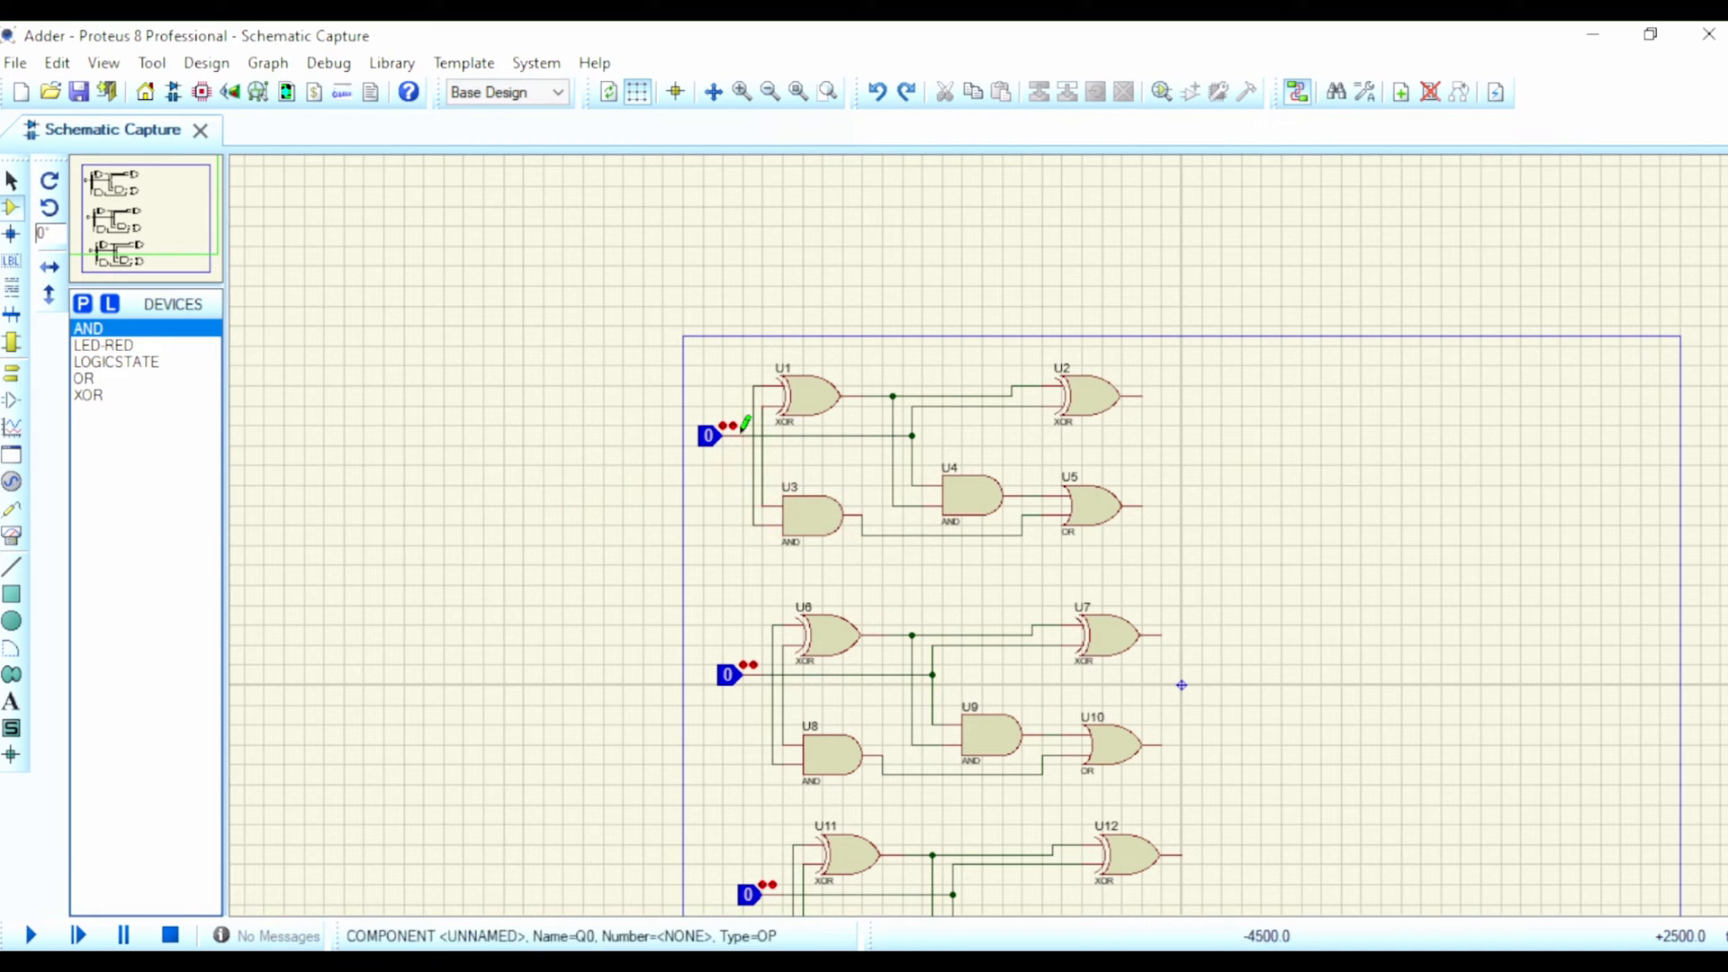
Step: Replace the top full adder's logic state with a ground terminal wired to the line feeding U2's lower input and U4's upper input
{"action": "right_click", "coordinate": [710, 429]}
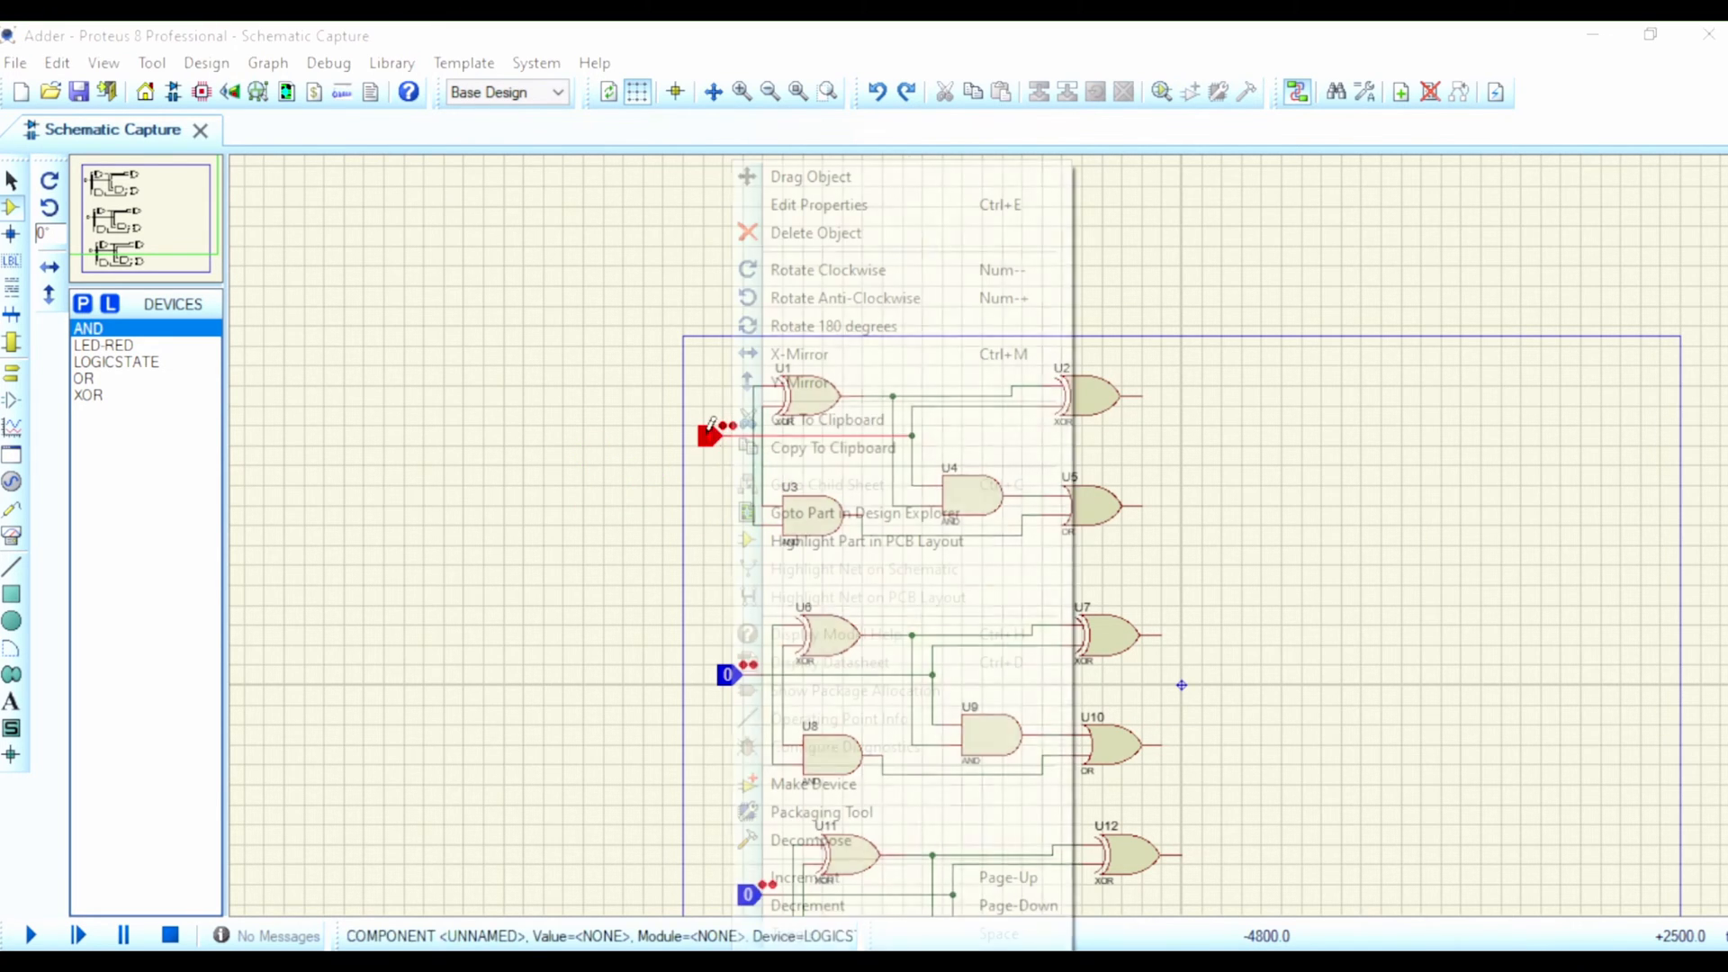
{"action": "left_click", "coordinate": [823, 233]}
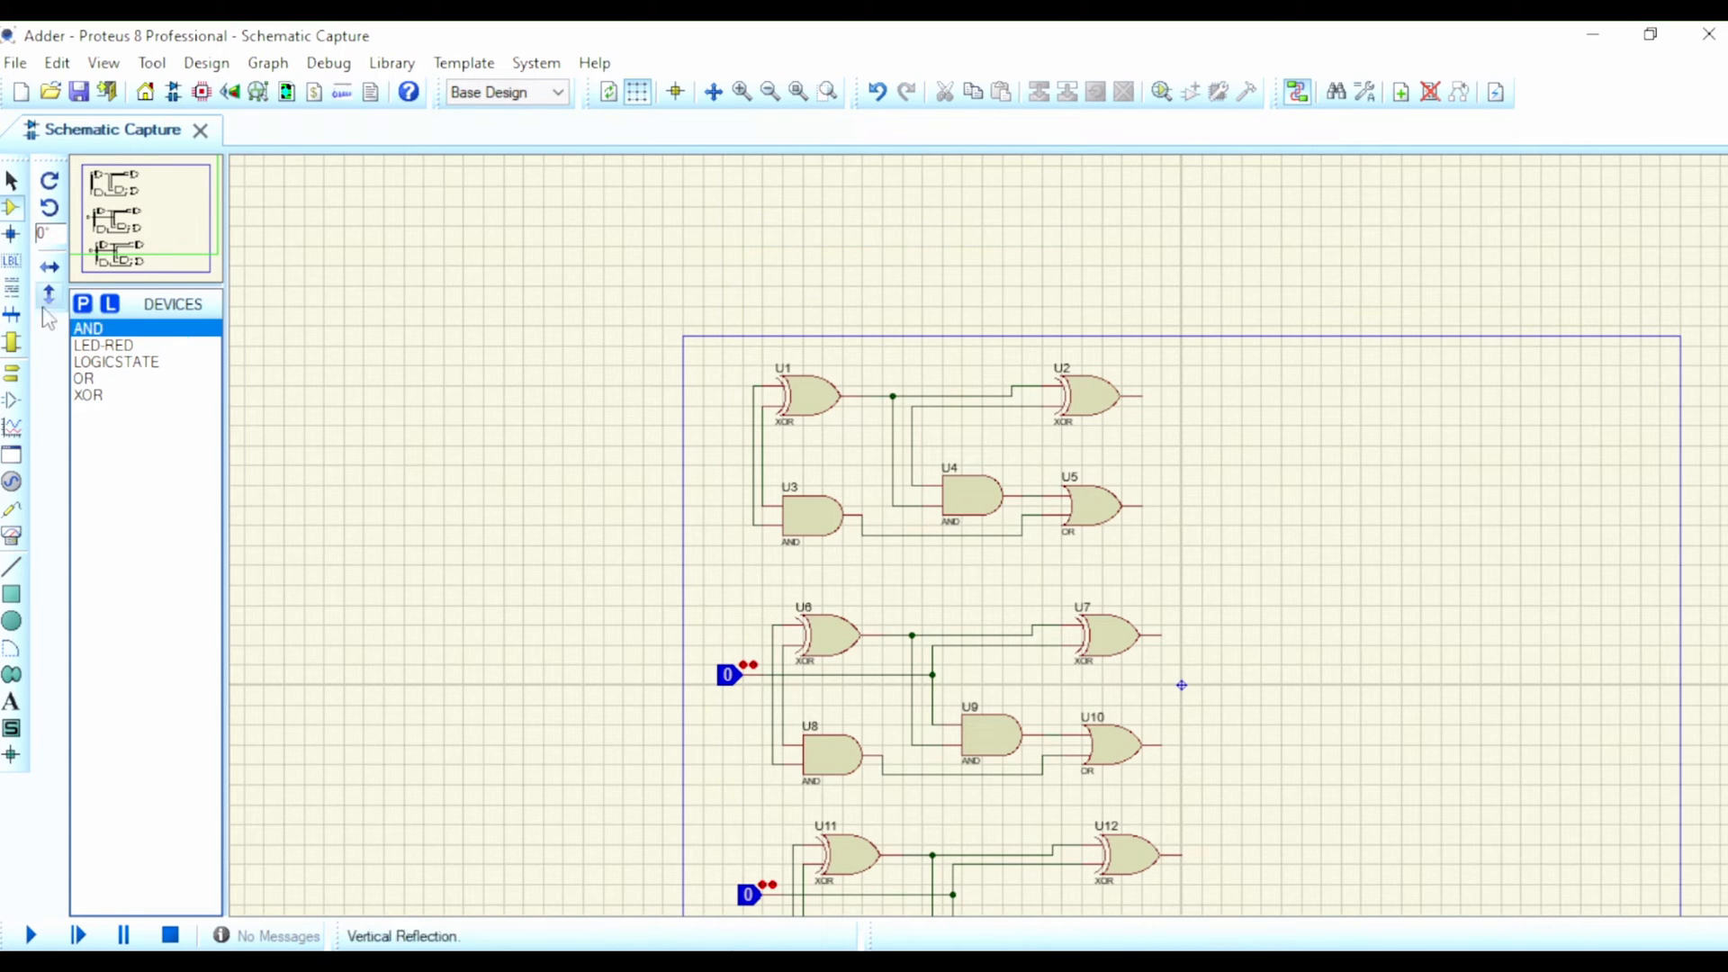
{"action": "left_click", "coordinate": [12, 399]}
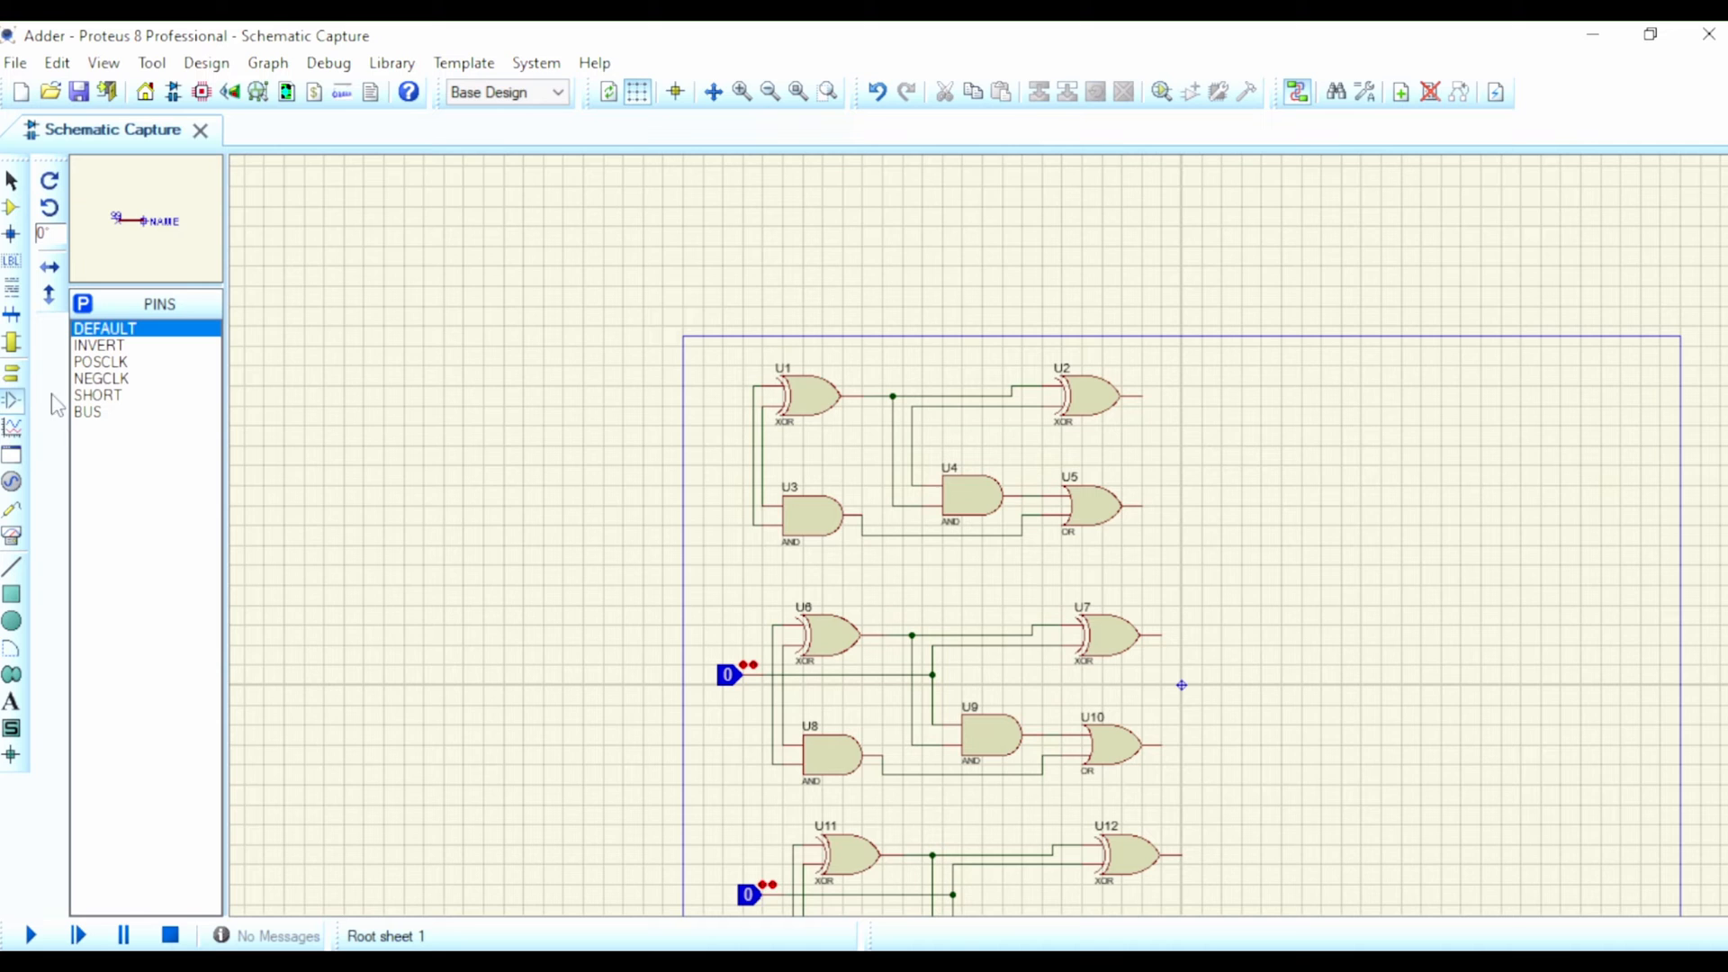
{"action": "left_click", "coordinate": [12, 373]}
{"action": "left_click", "coordinate": [115, 397]}
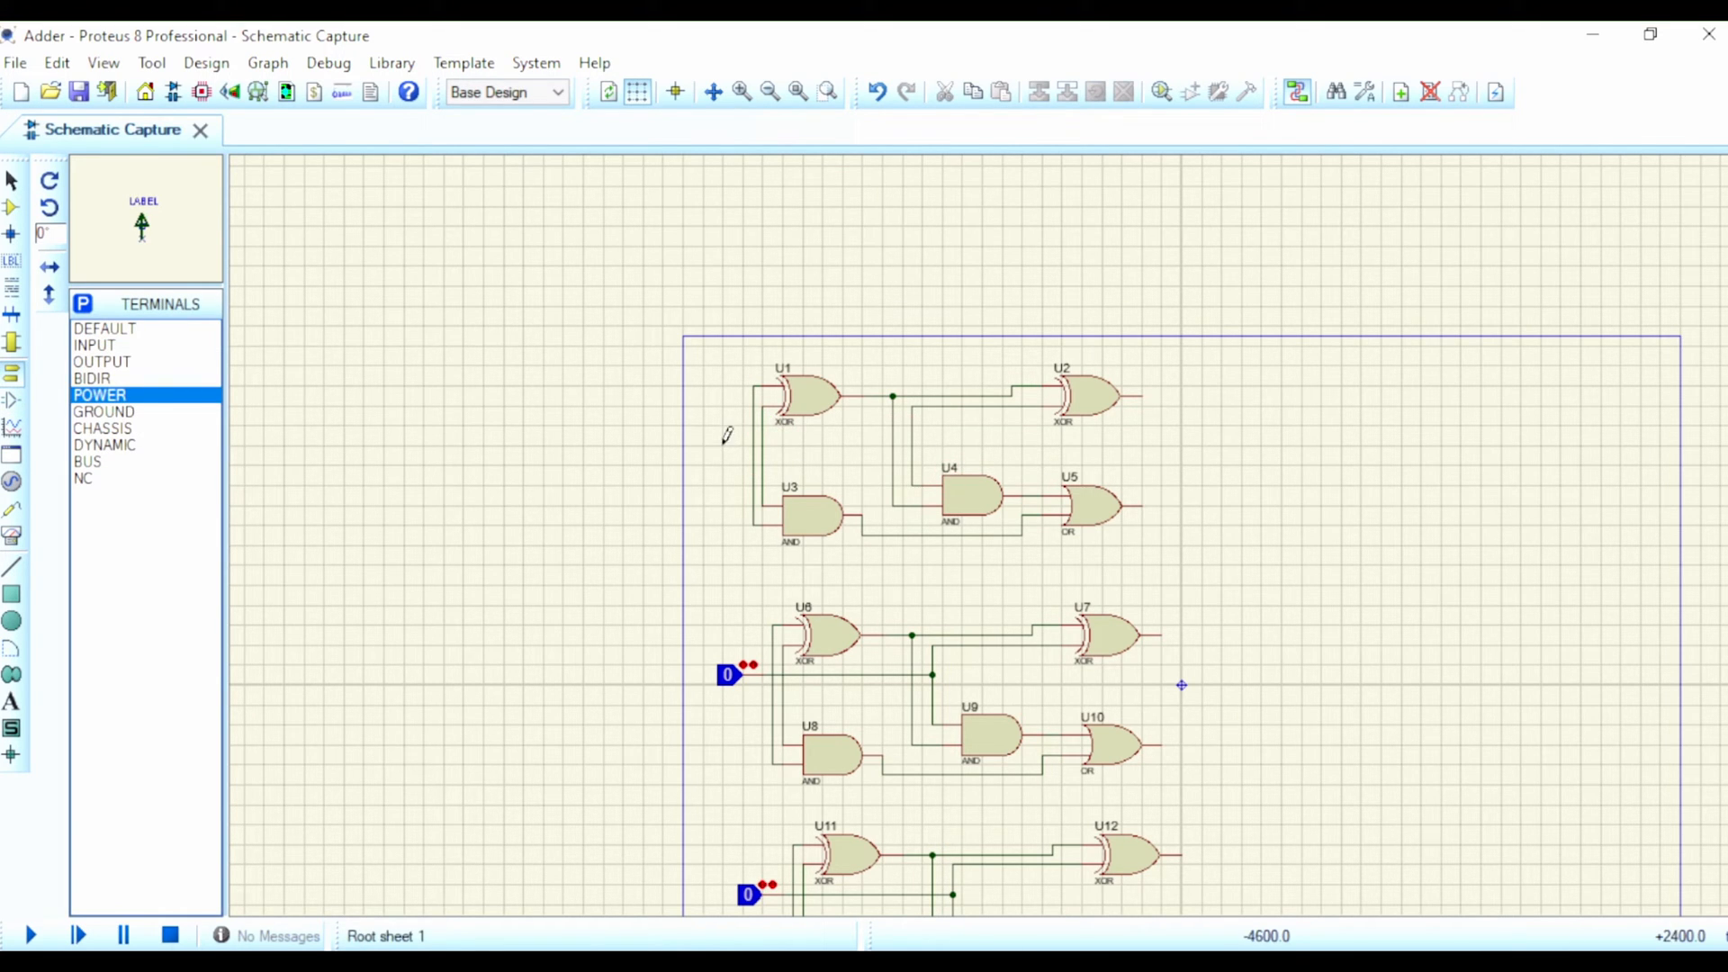
{"action": "left_click", "coordinate": [92, 412]}
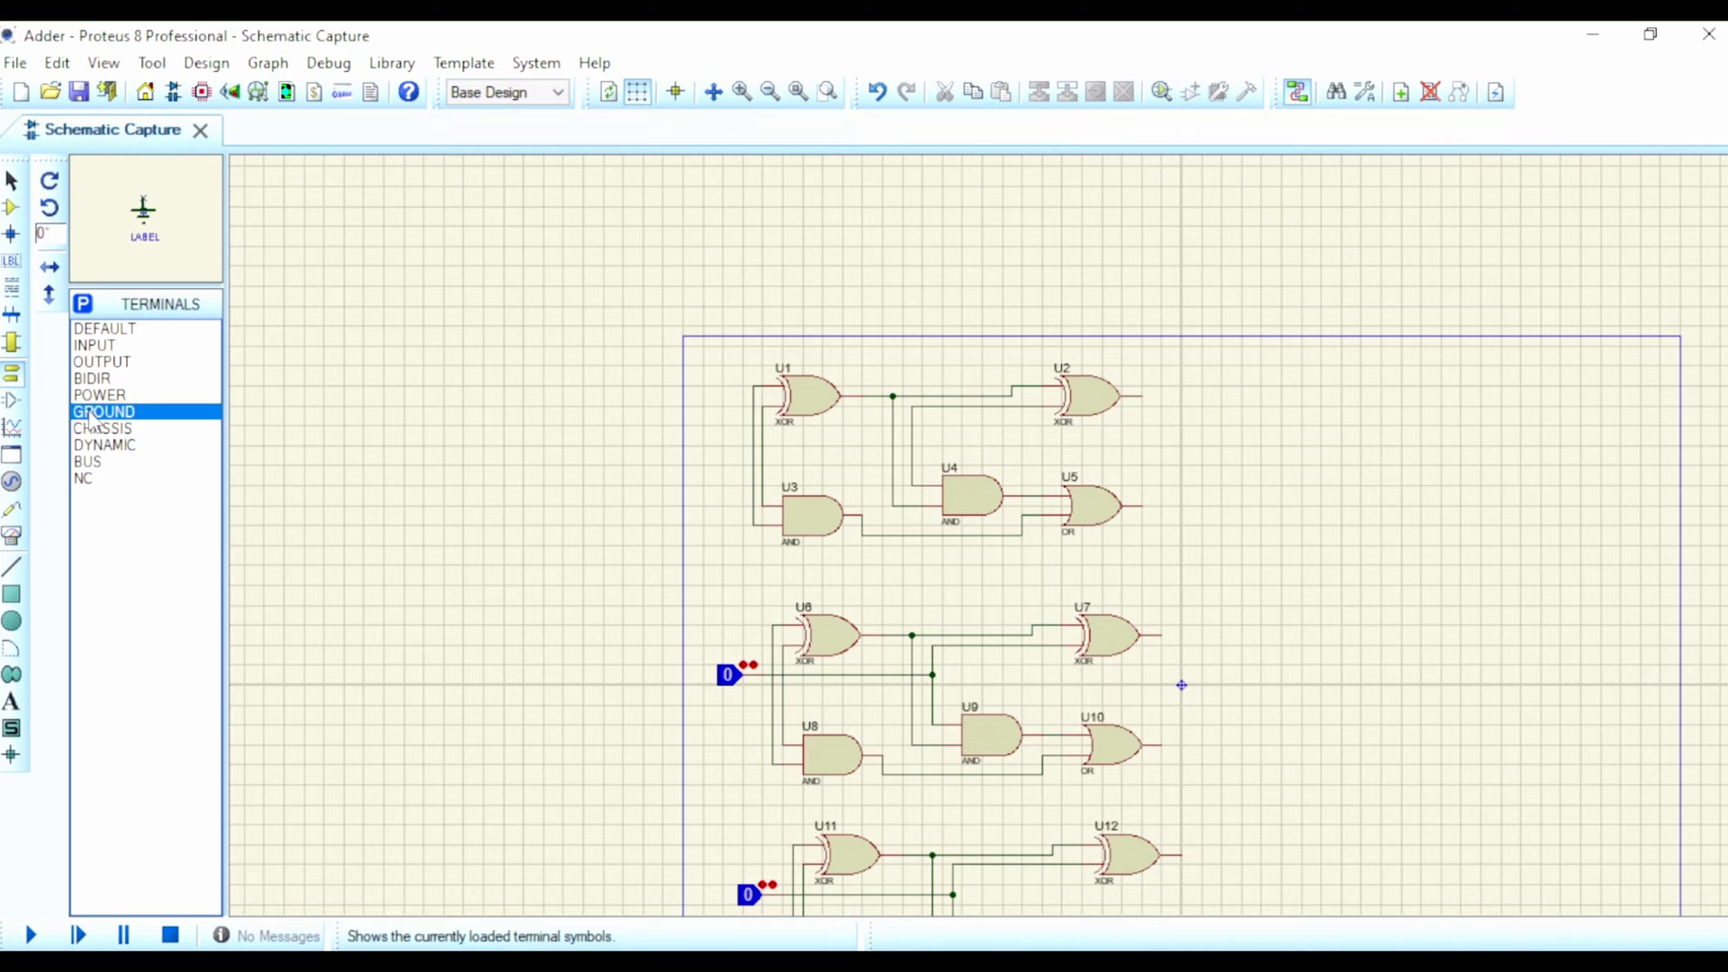
{"action": "left_click", "coordinate": [820, 439]}
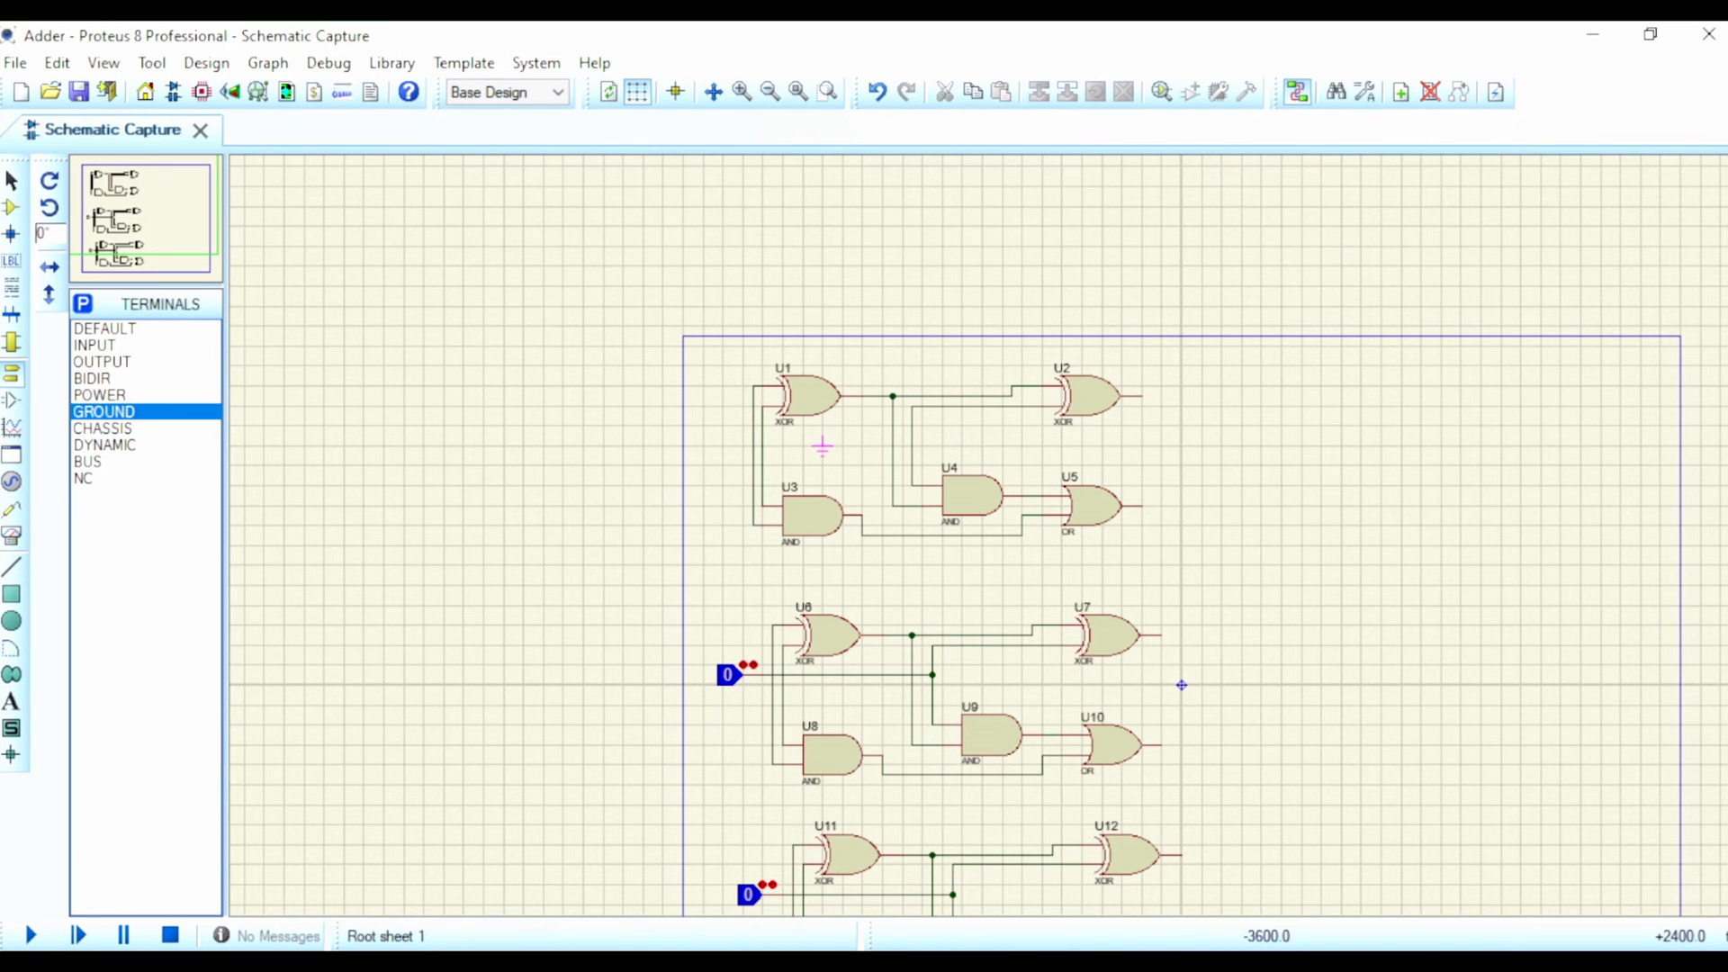
{"action": "scroll", "coordinate": [822, 447], "scroll_direction": "up", "scroll_amount": 3}
{"action": "left_click", "coordinate": [1006, 536]}
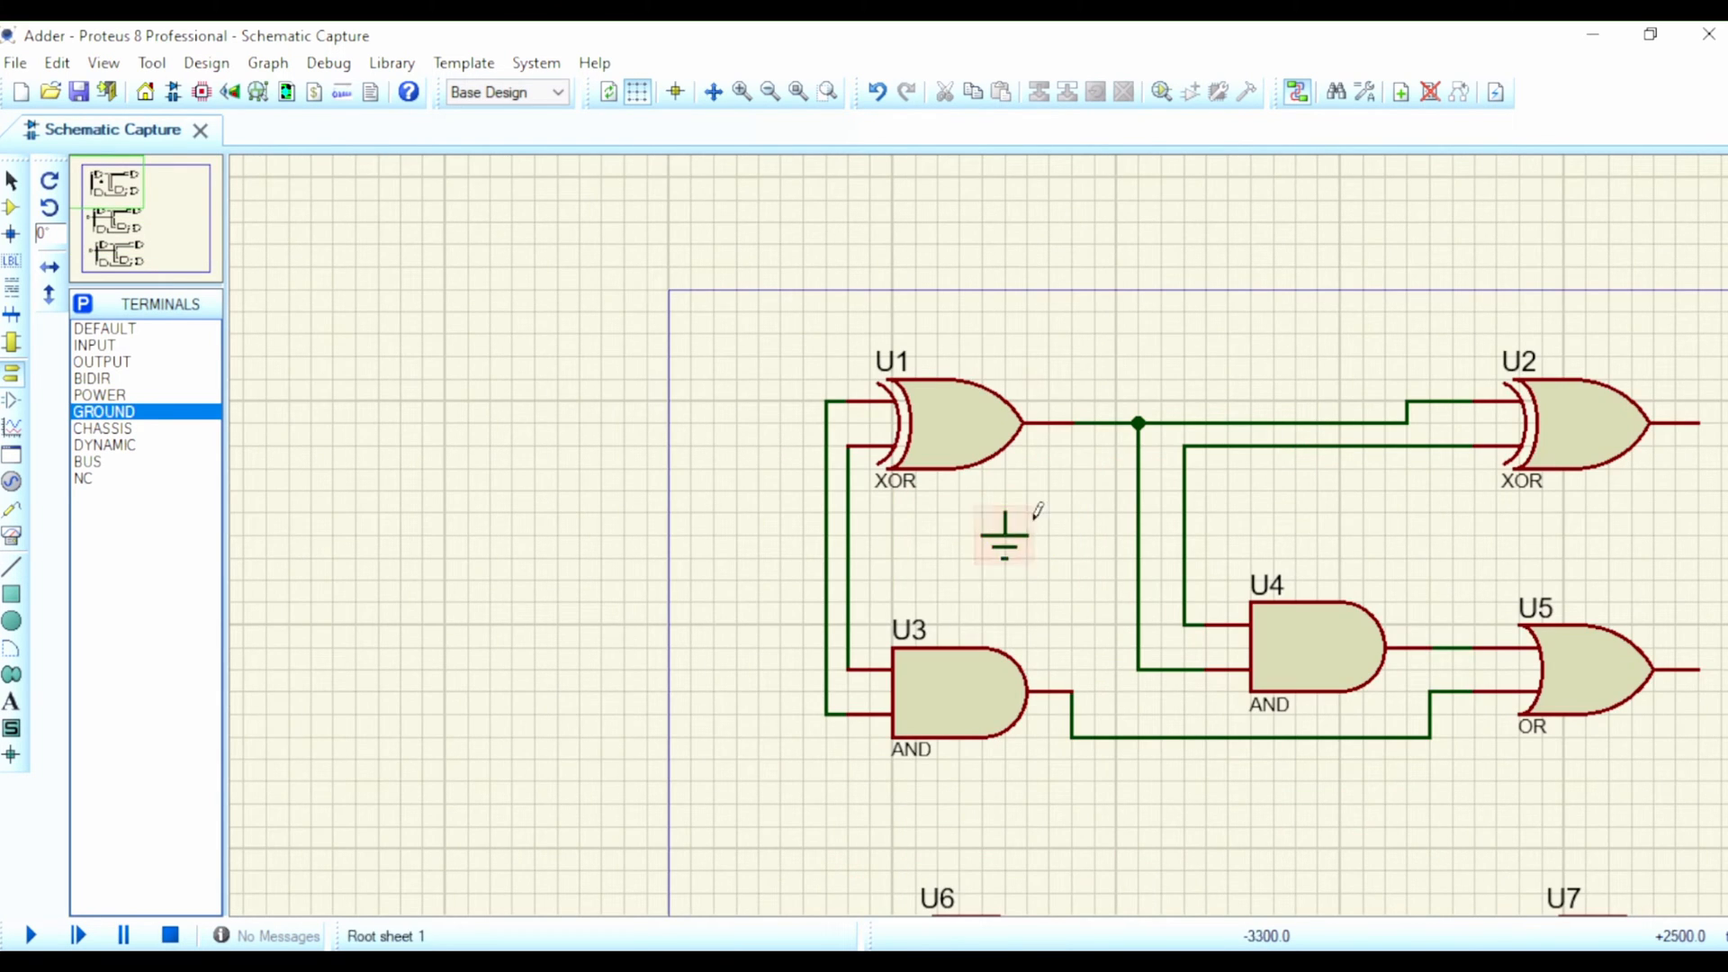
{"action": "left_click", "coordinate": [1006, 510]}
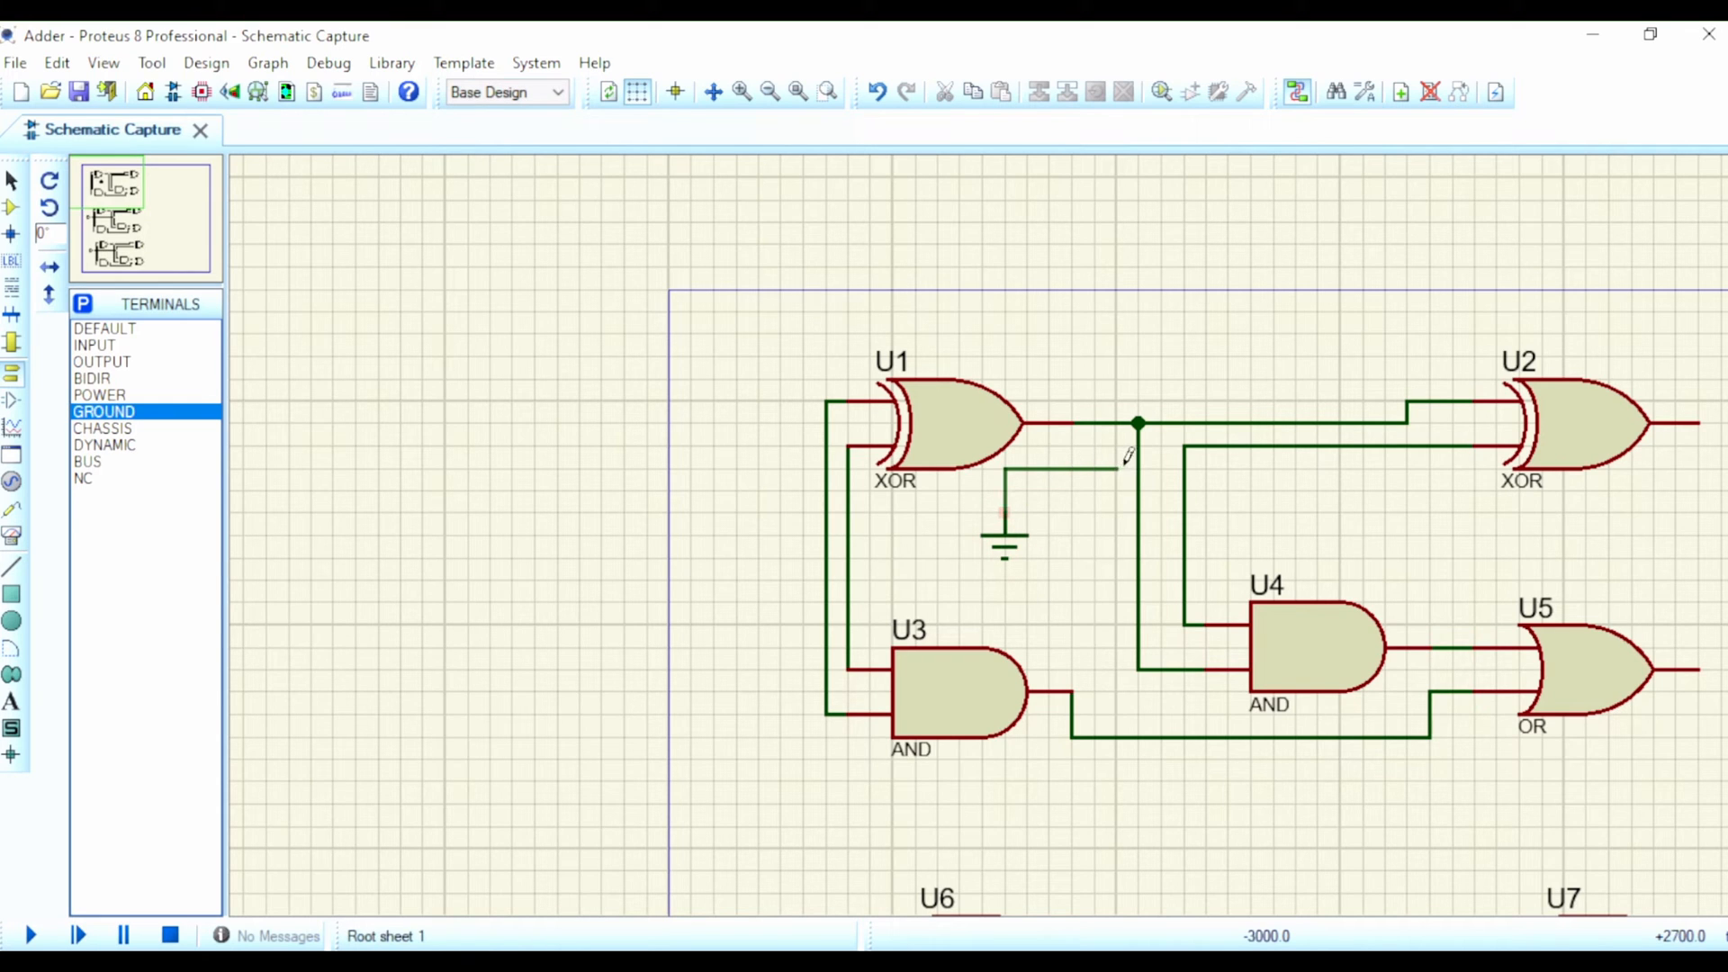
{"action": "left_click", "coordinate": [1184, 444]}
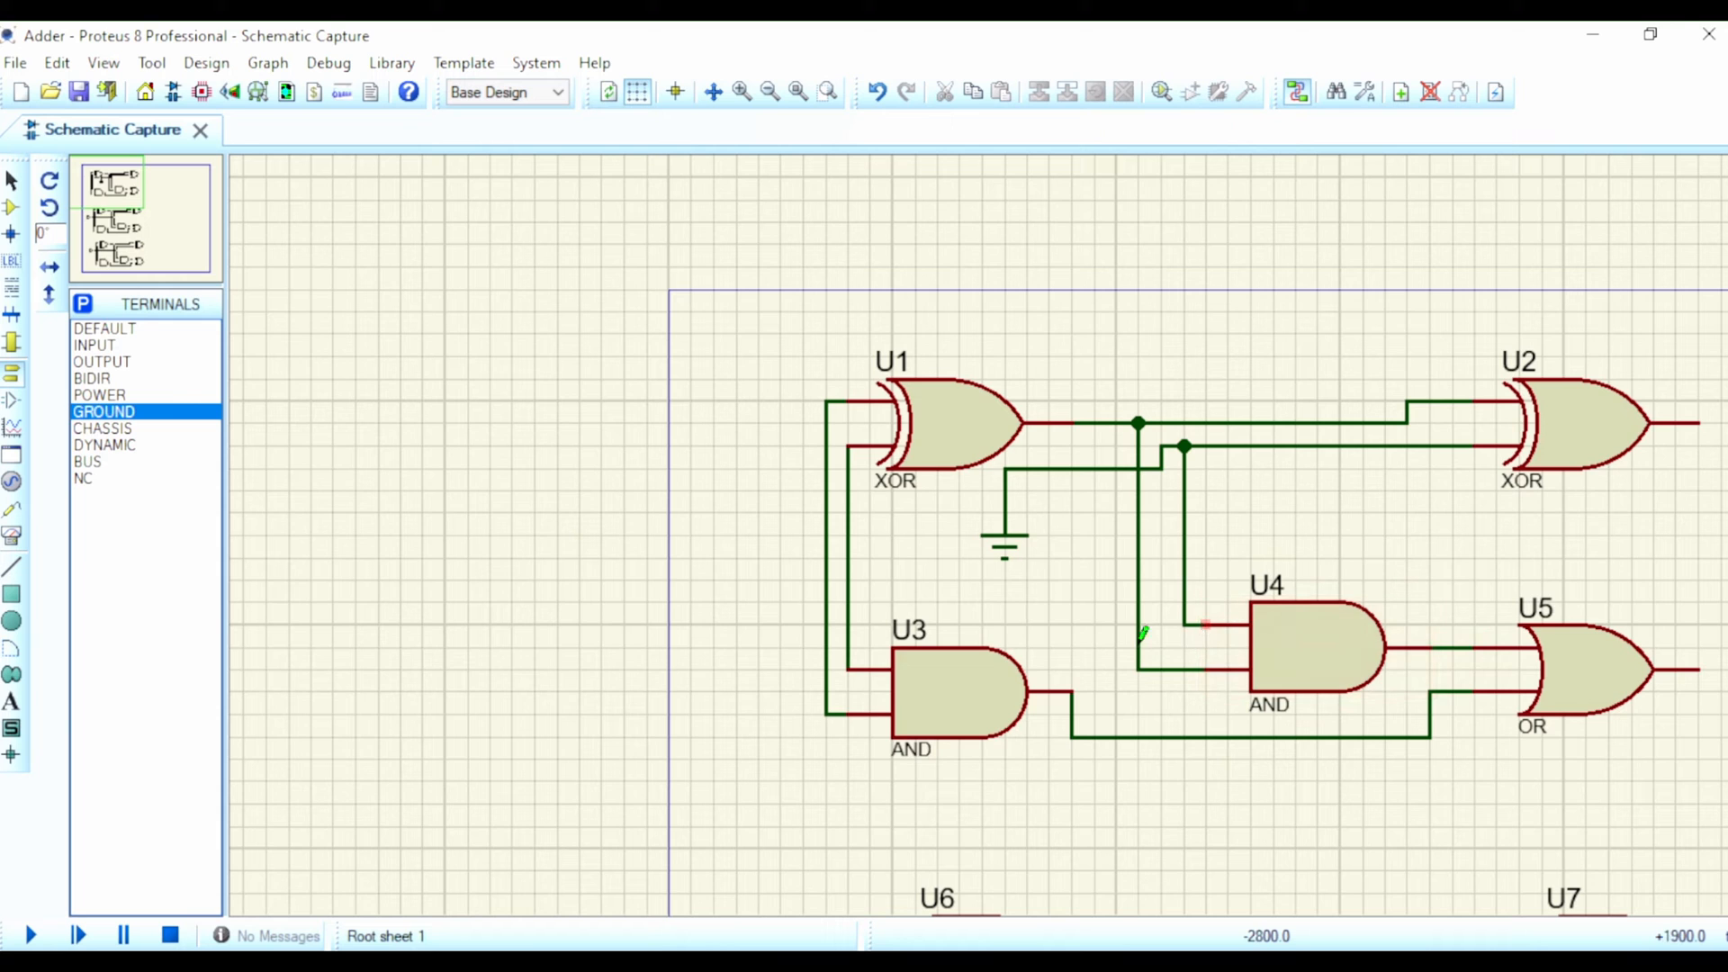
Step: Place four LED-RED components in a horizontal row to the right of the top full adder
{"action": "scroll", "coordinate": [984, 636], "scroll_direction": "down", "scroll_amount": 2}
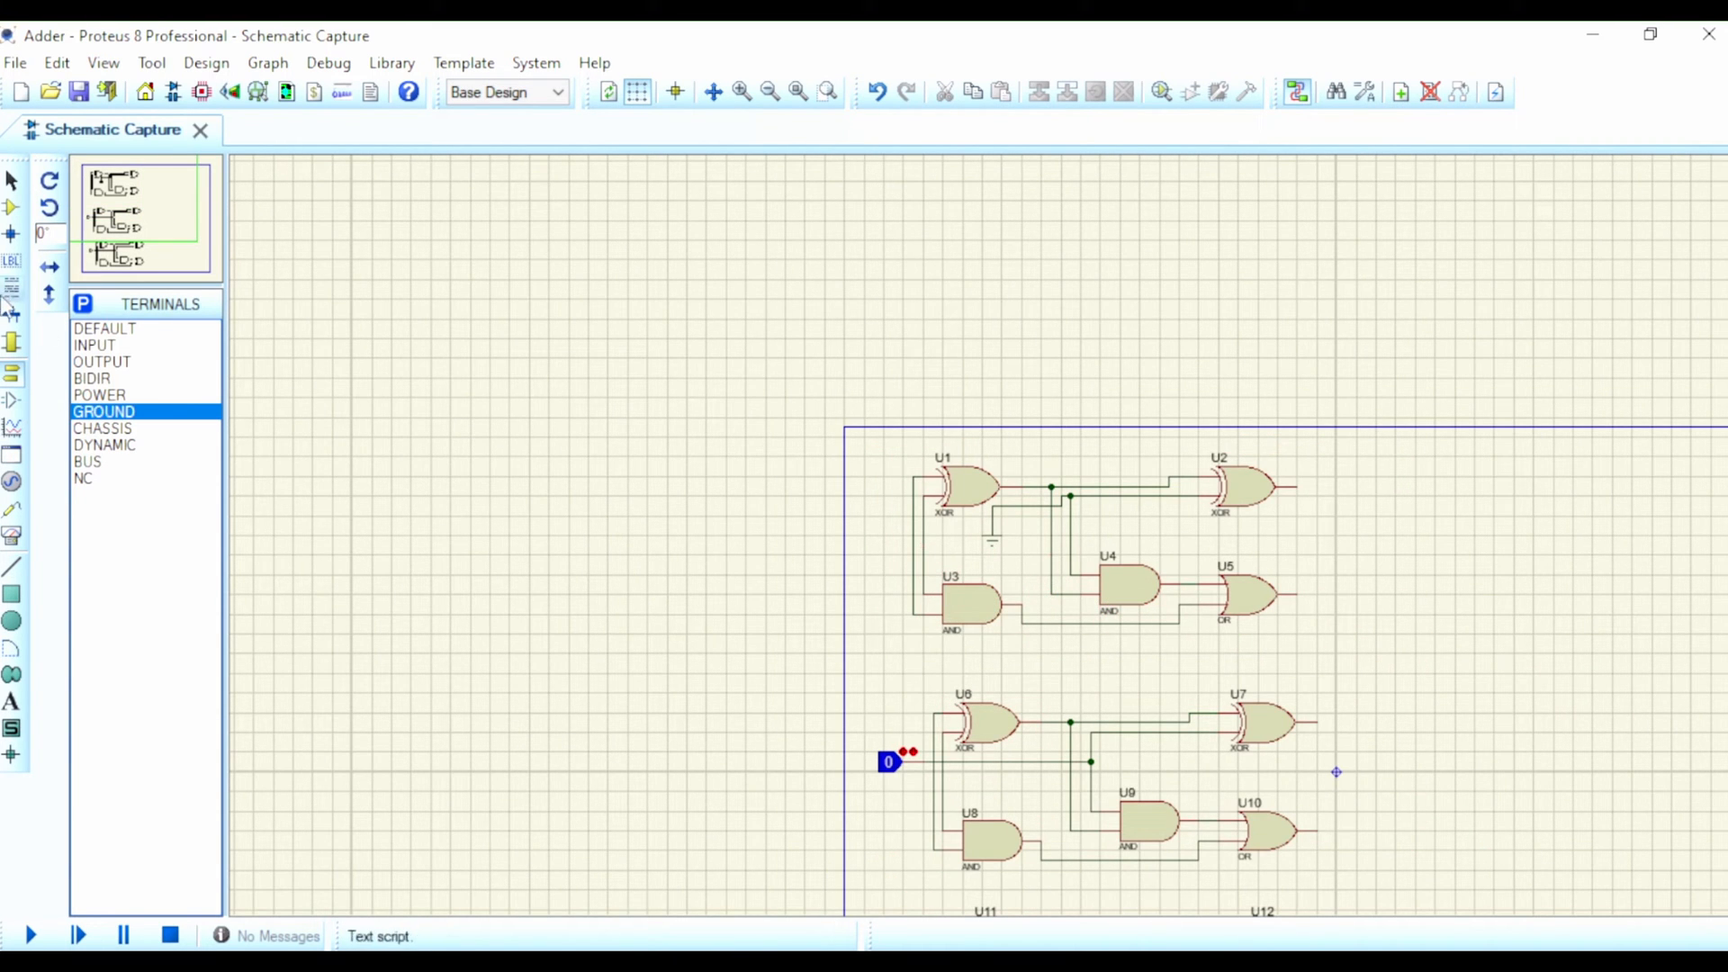
{"action": "left_click", "coordinate": [10, 206]}
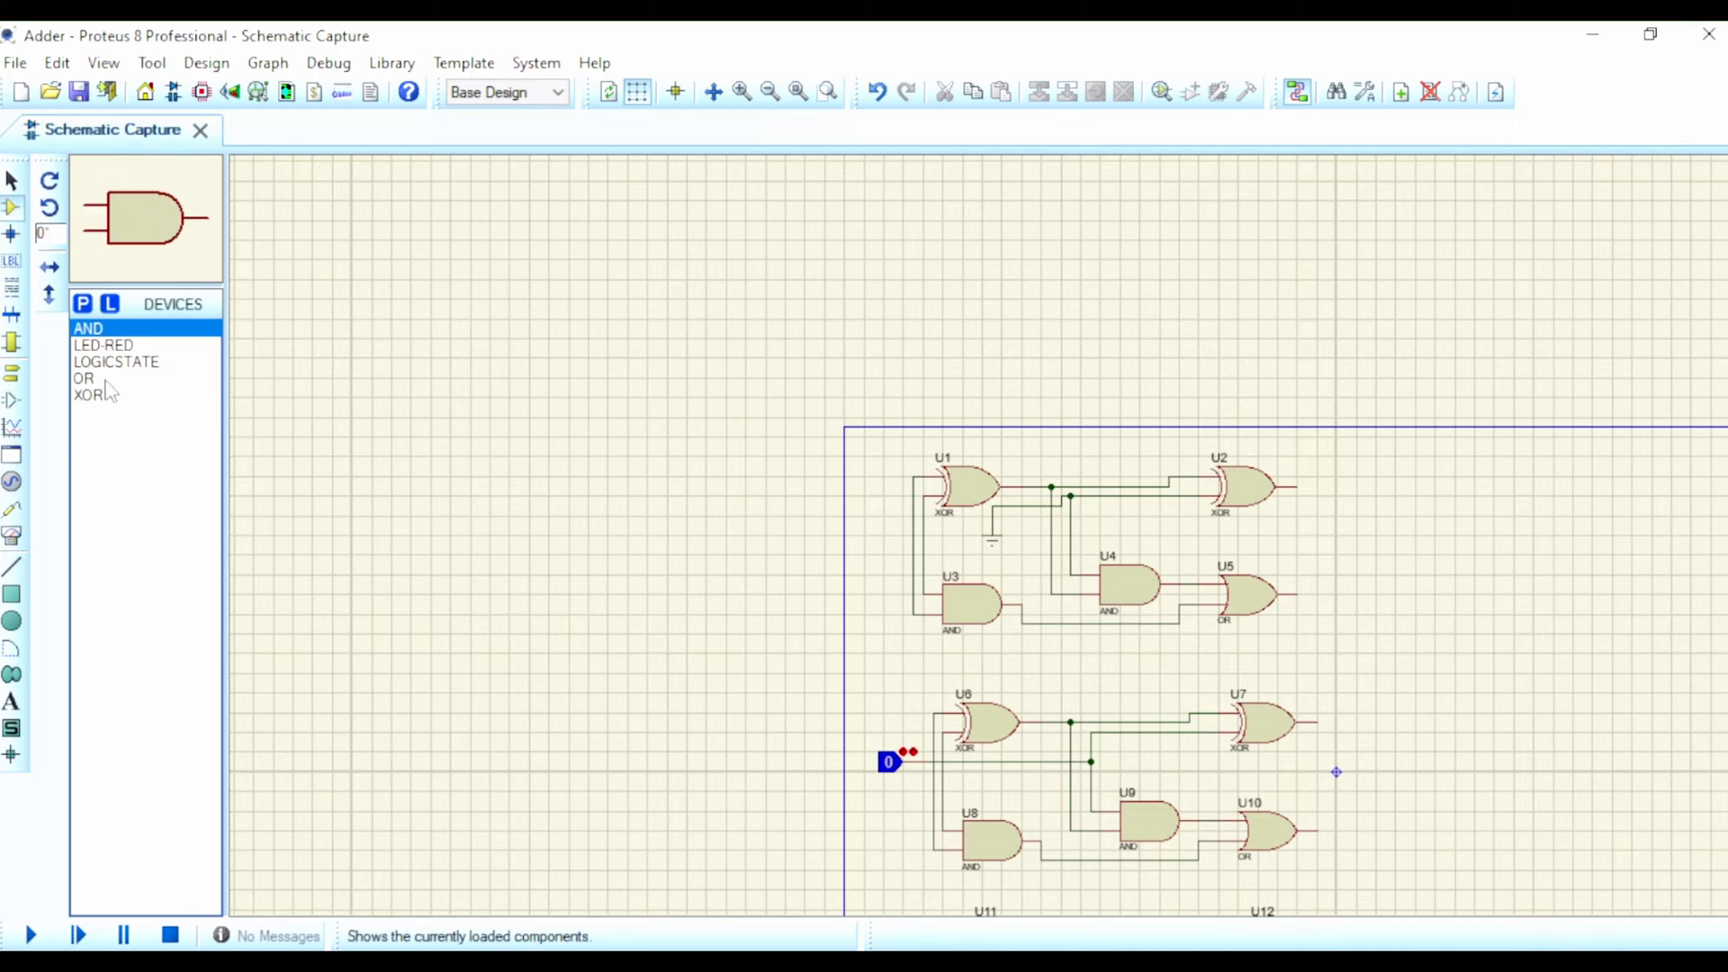
{"action": "left_click", "coordinate": [108, 347]}
{"action": "scroll", "coordinate": [1287, 540], "scroll_direction": "down", "scroll_amount": 1}
{"action": "scroll", "coordinate": [1245, 559], "scroll_direction": "up", "scroll_amount": 2}
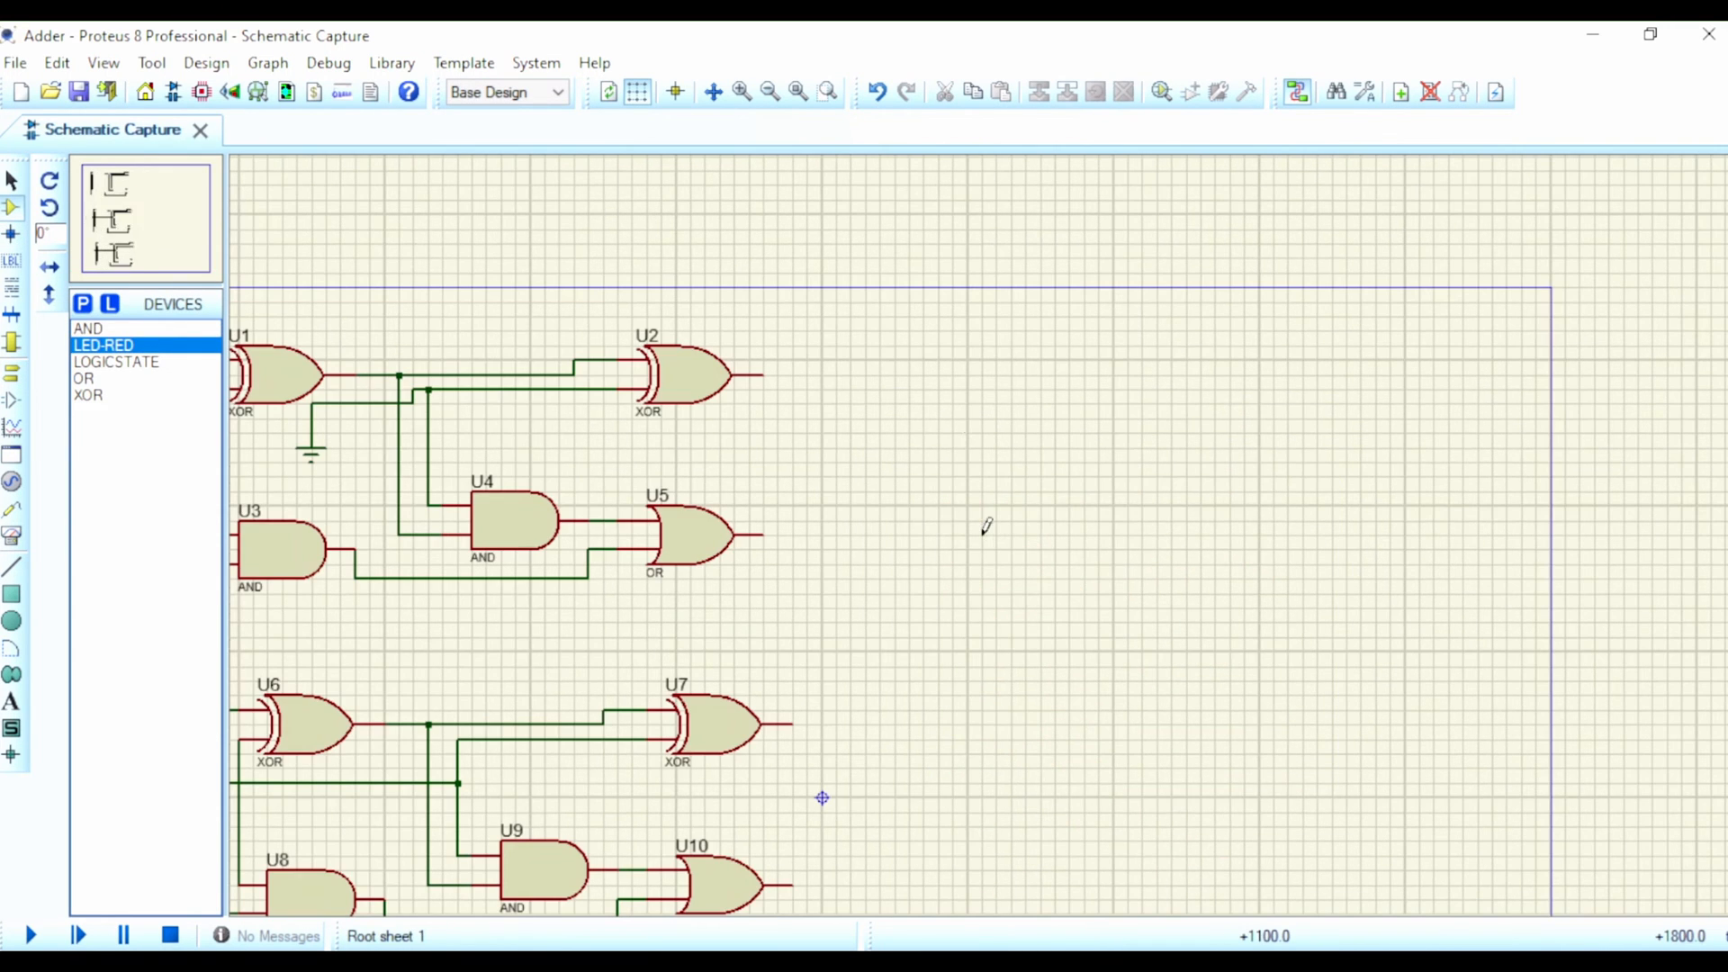
{"action": "left_click", "coordinate": [1149, 464]}
{"action": "left_click", "coordinate": [1113, 476]}
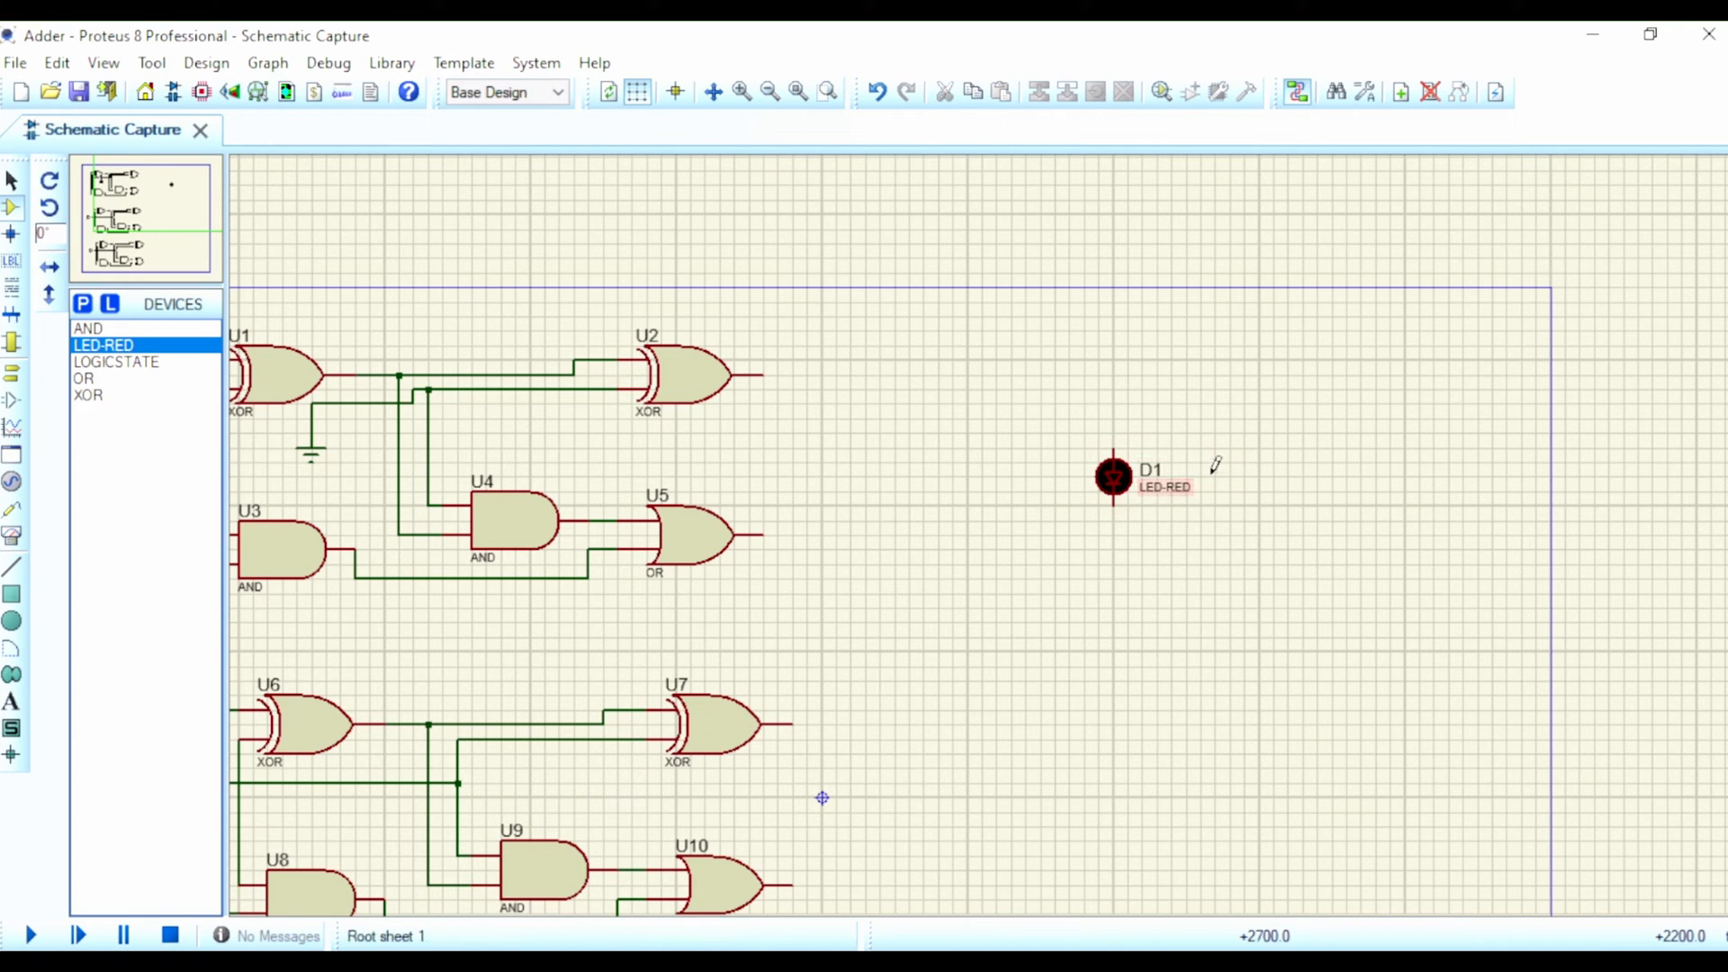
{"action": "left_click", "coordinate": [1215, 464]}
{"action": "left_click", "coordinate": [1214, 476]}
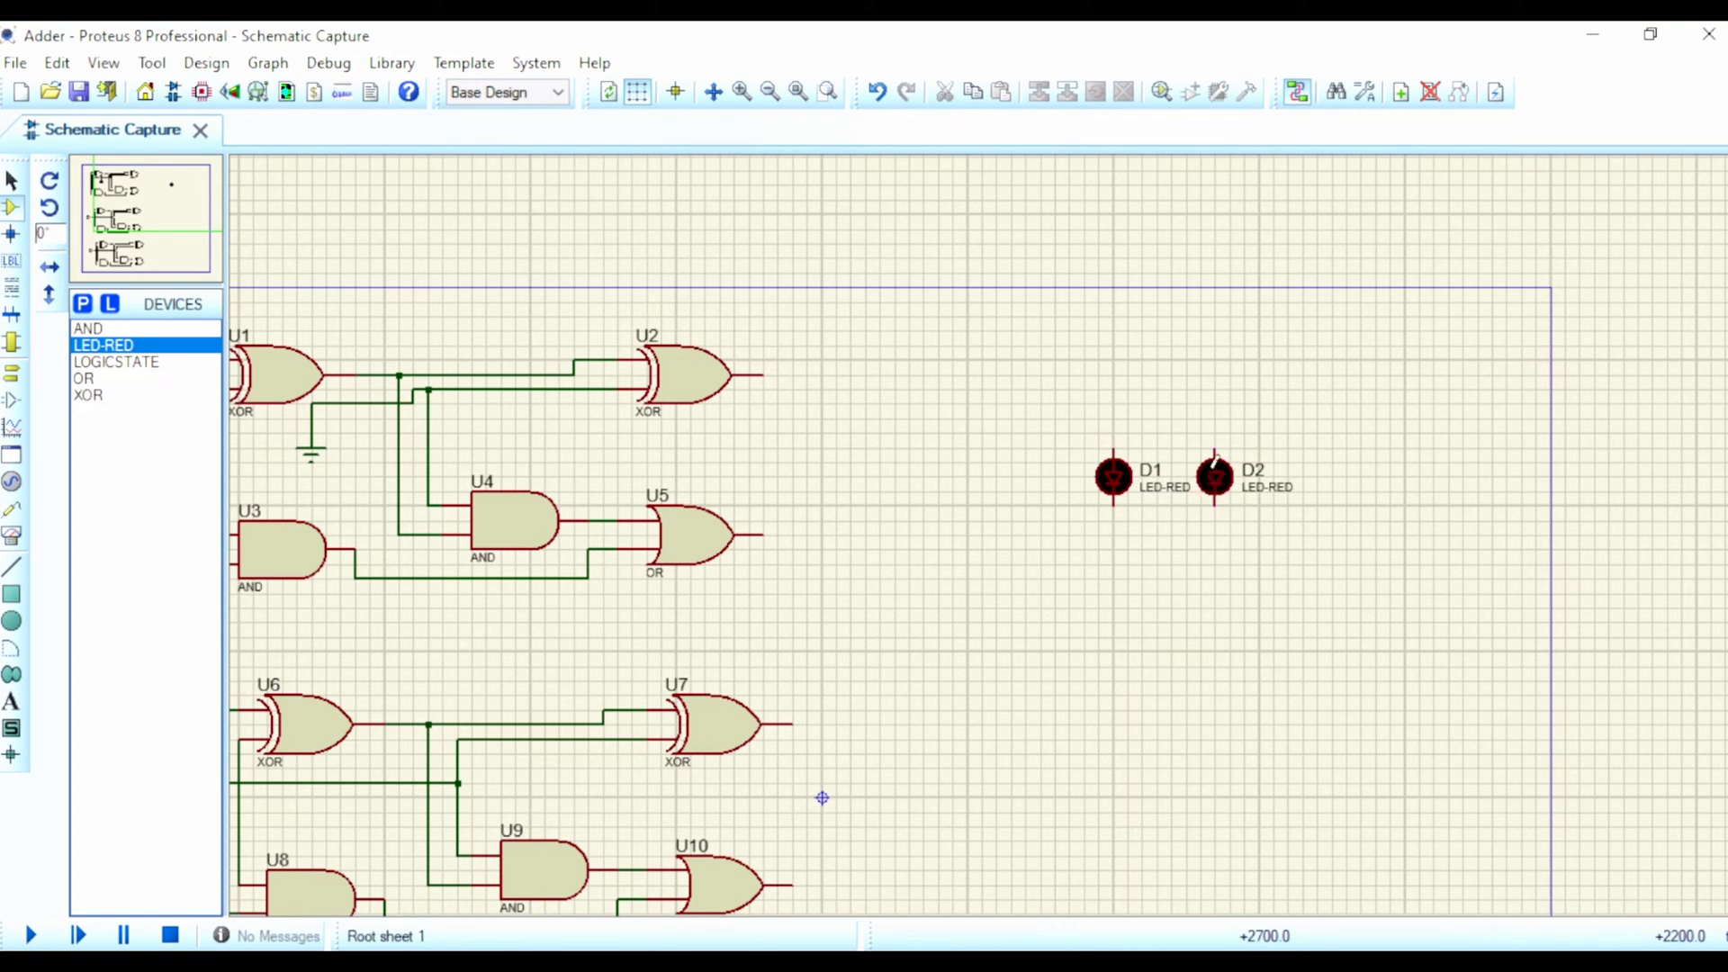
{"action": "left_click", "coordinate": [1317, 464]}
{"action": "left_click", "coordinate": [1317, 476]}
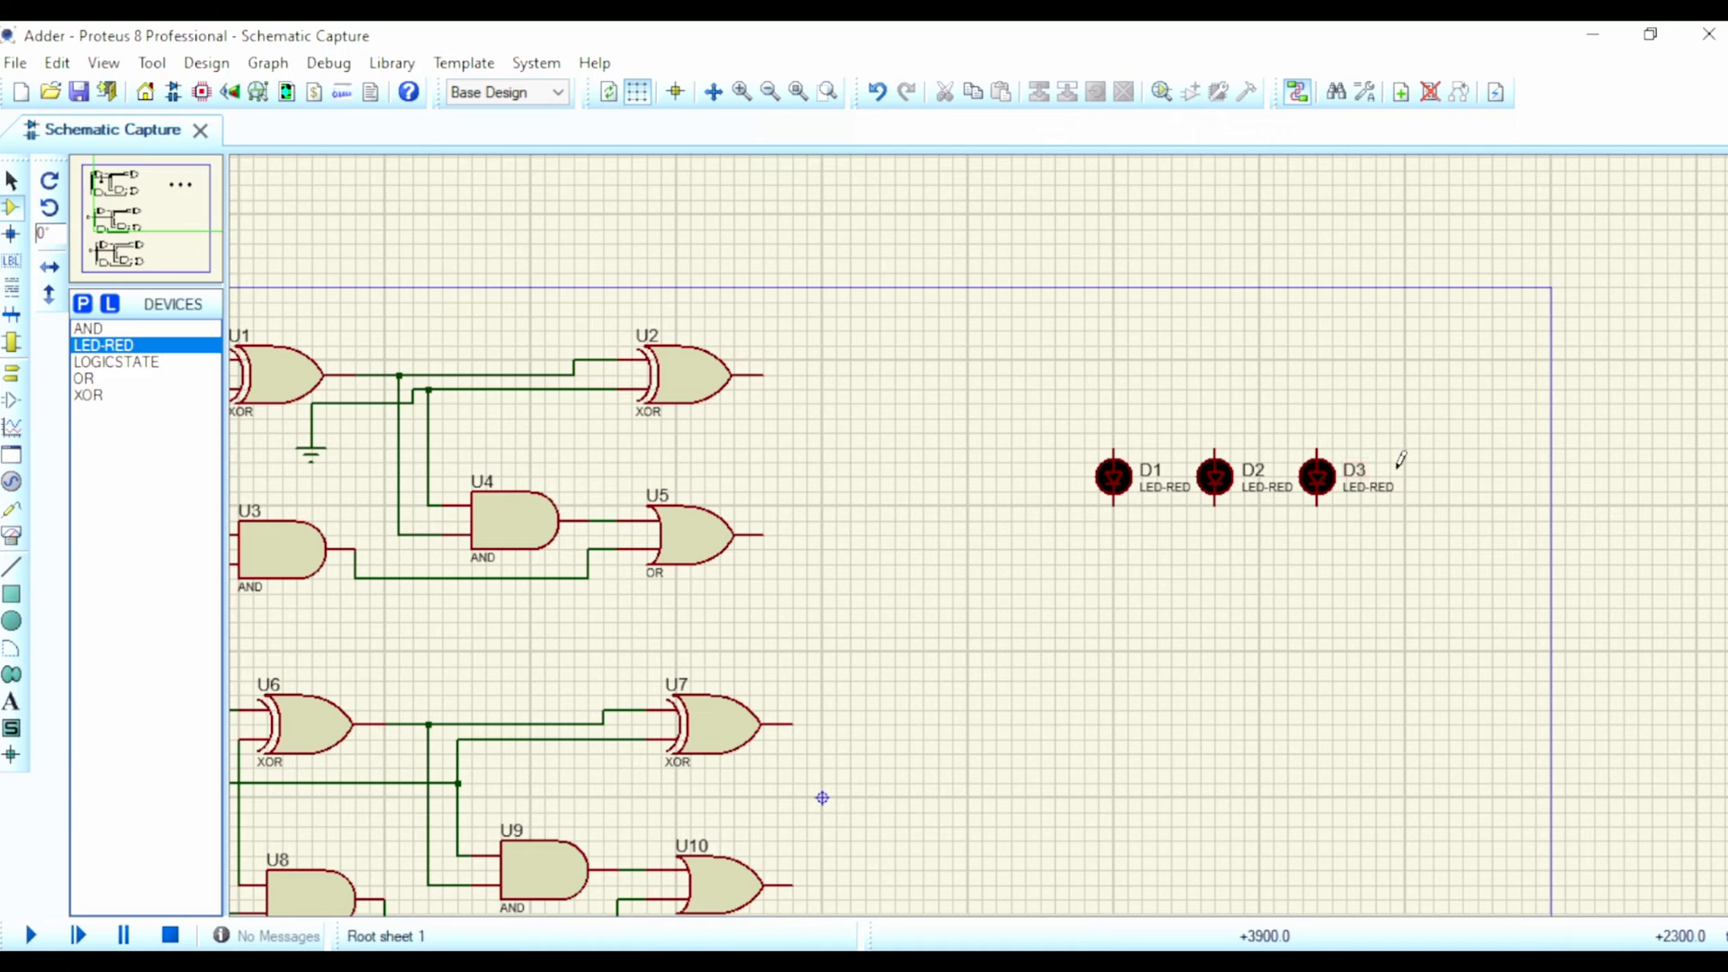
{"action": "left_click", "coordinate": [1425, 472]}
{"action": "left_click", "coordinate": [1432, 476]}
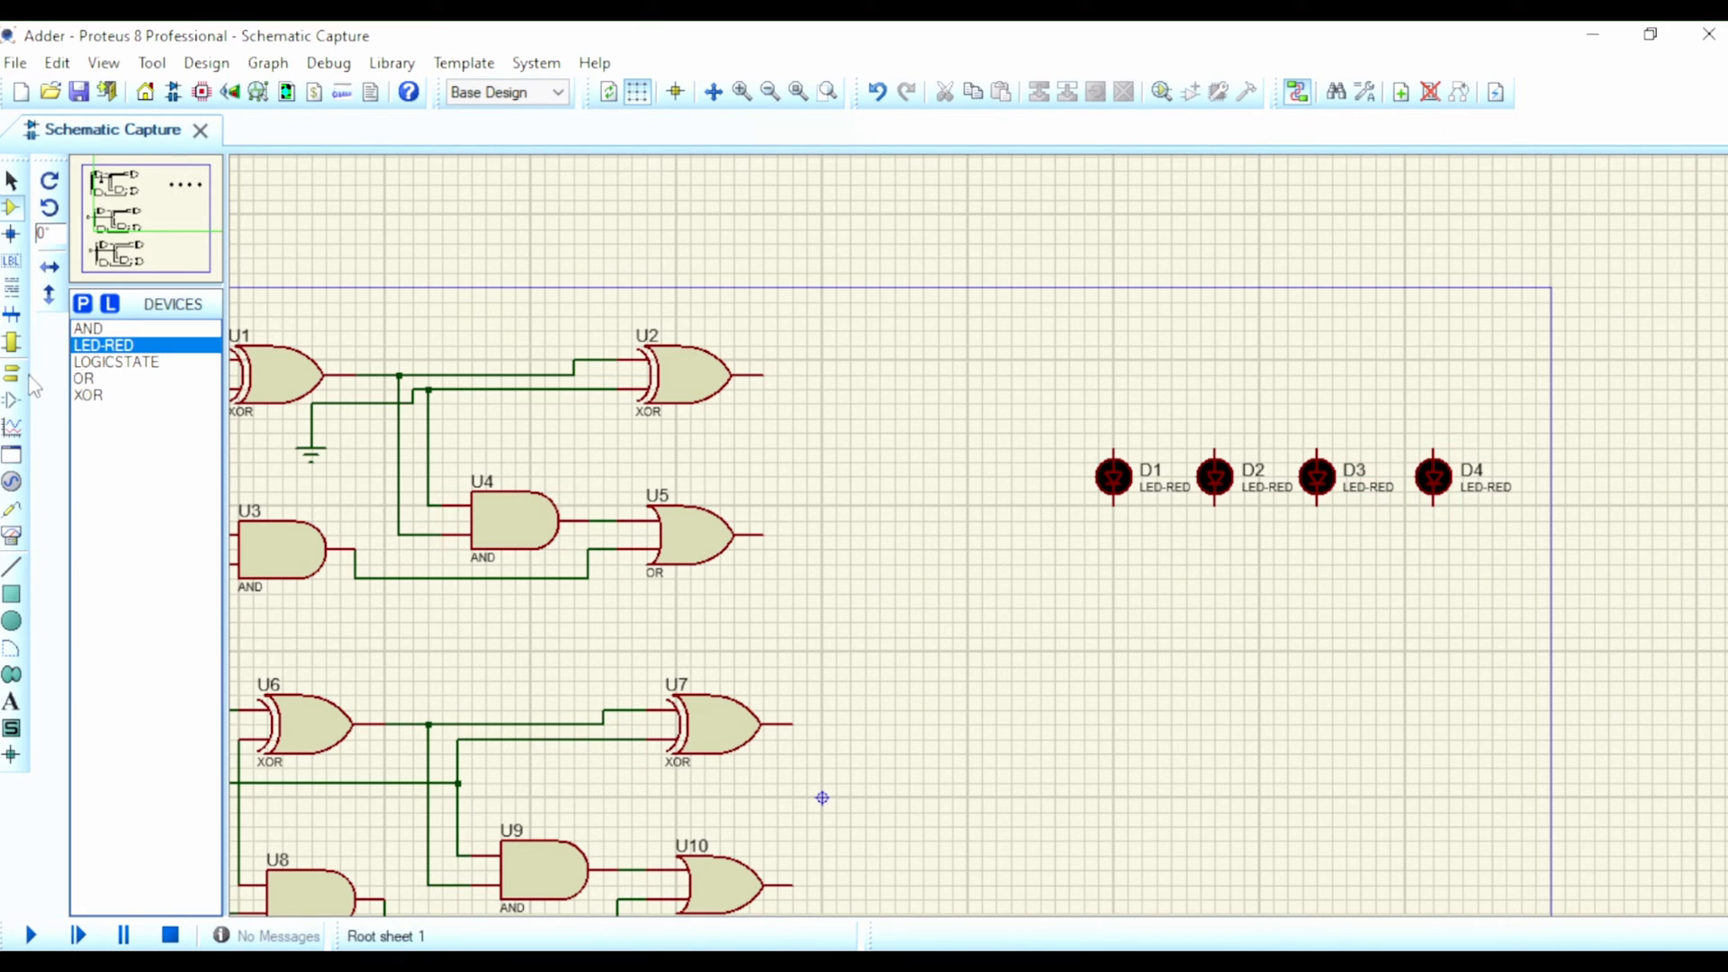
Step: Place a ground terminal below the LED row and wire D1's lower pin to it
{"action": "left_click", "coordinate": [11, 401]}
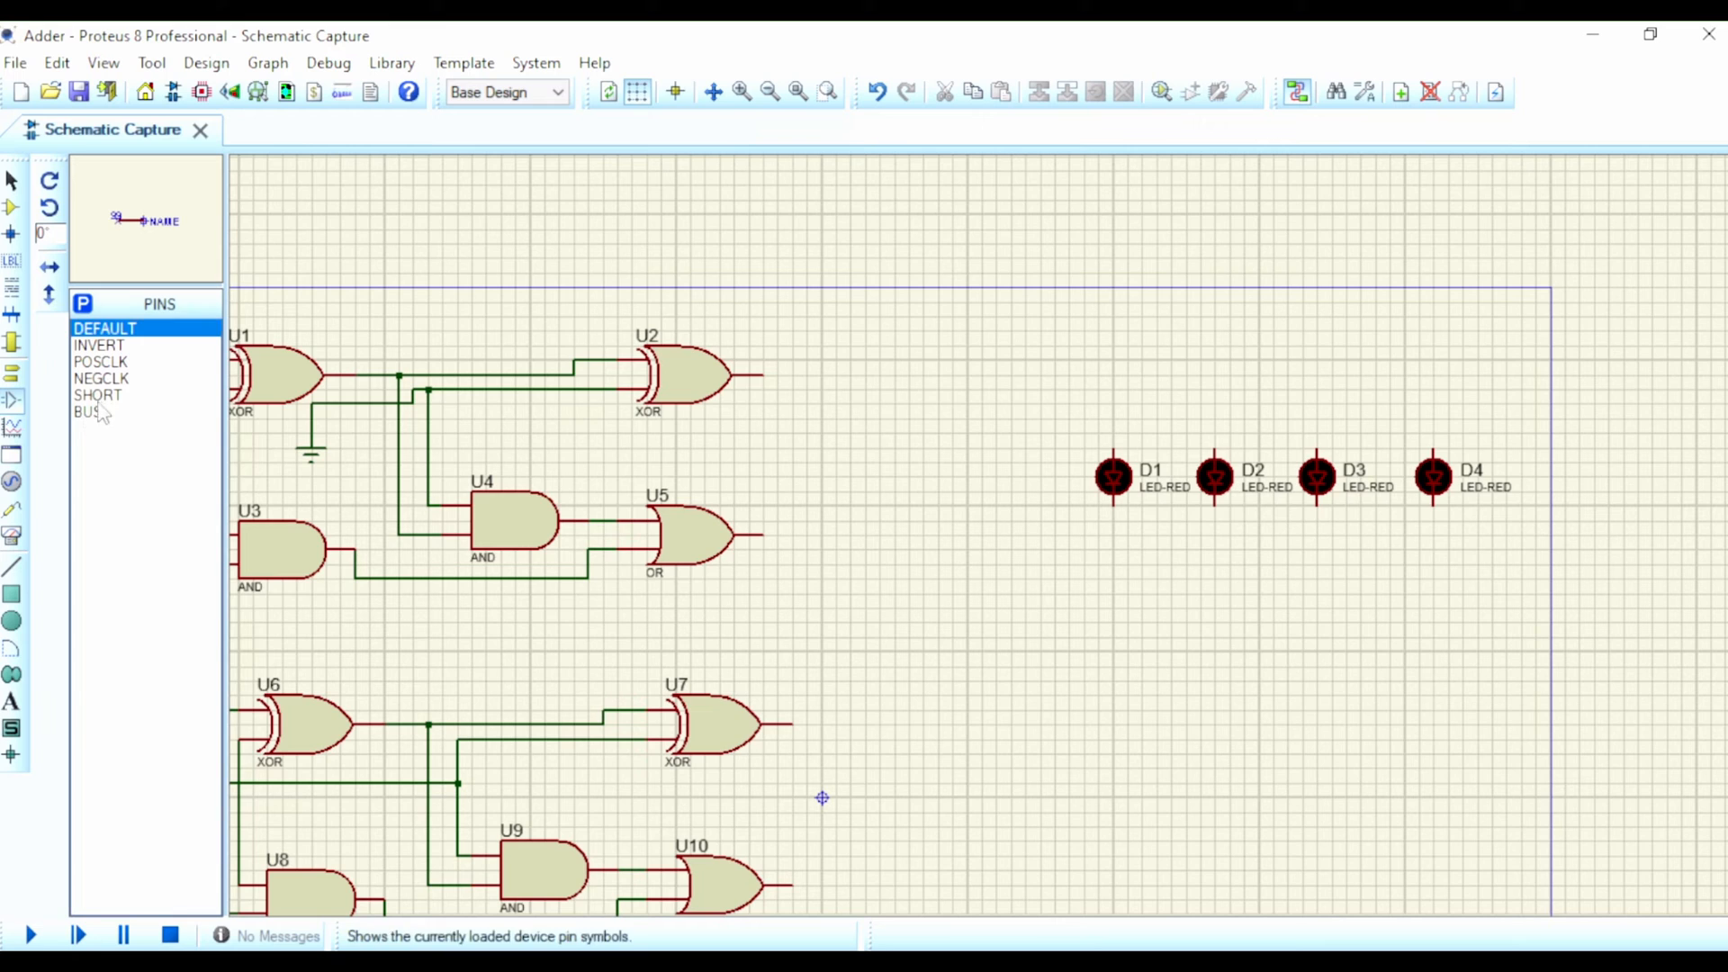
{"action": "left_click", "coordinate": [11, 373]}
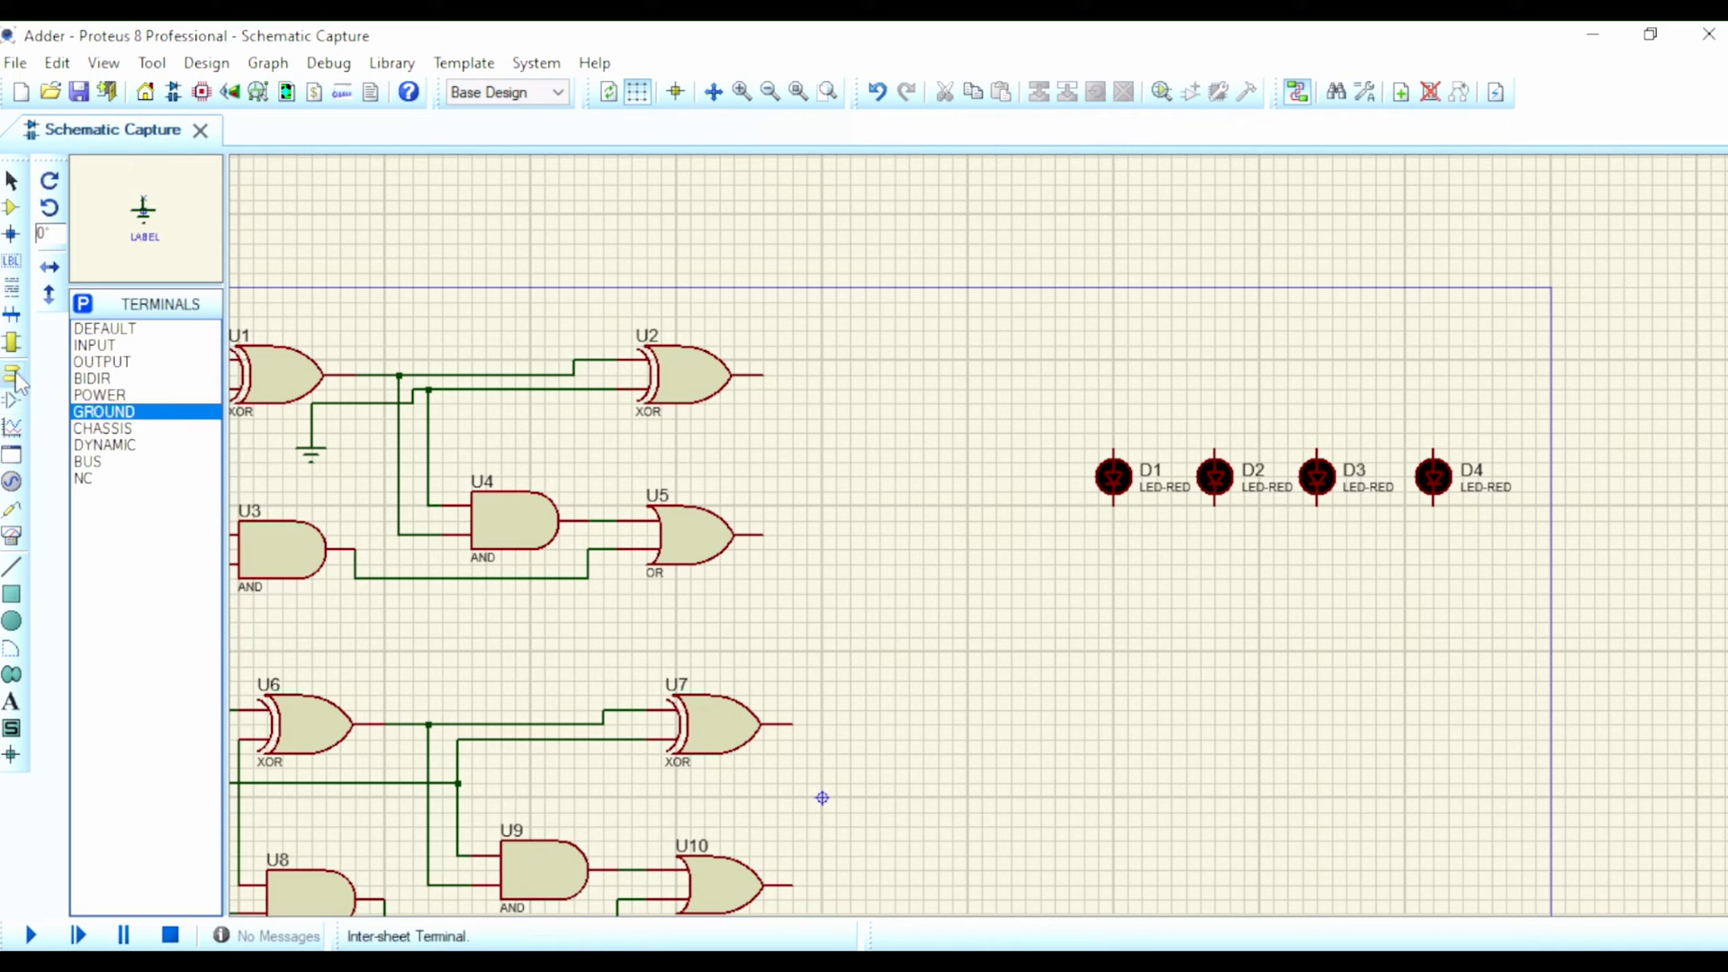
{"action": "left_click", "coordinate": [1275, 708]}
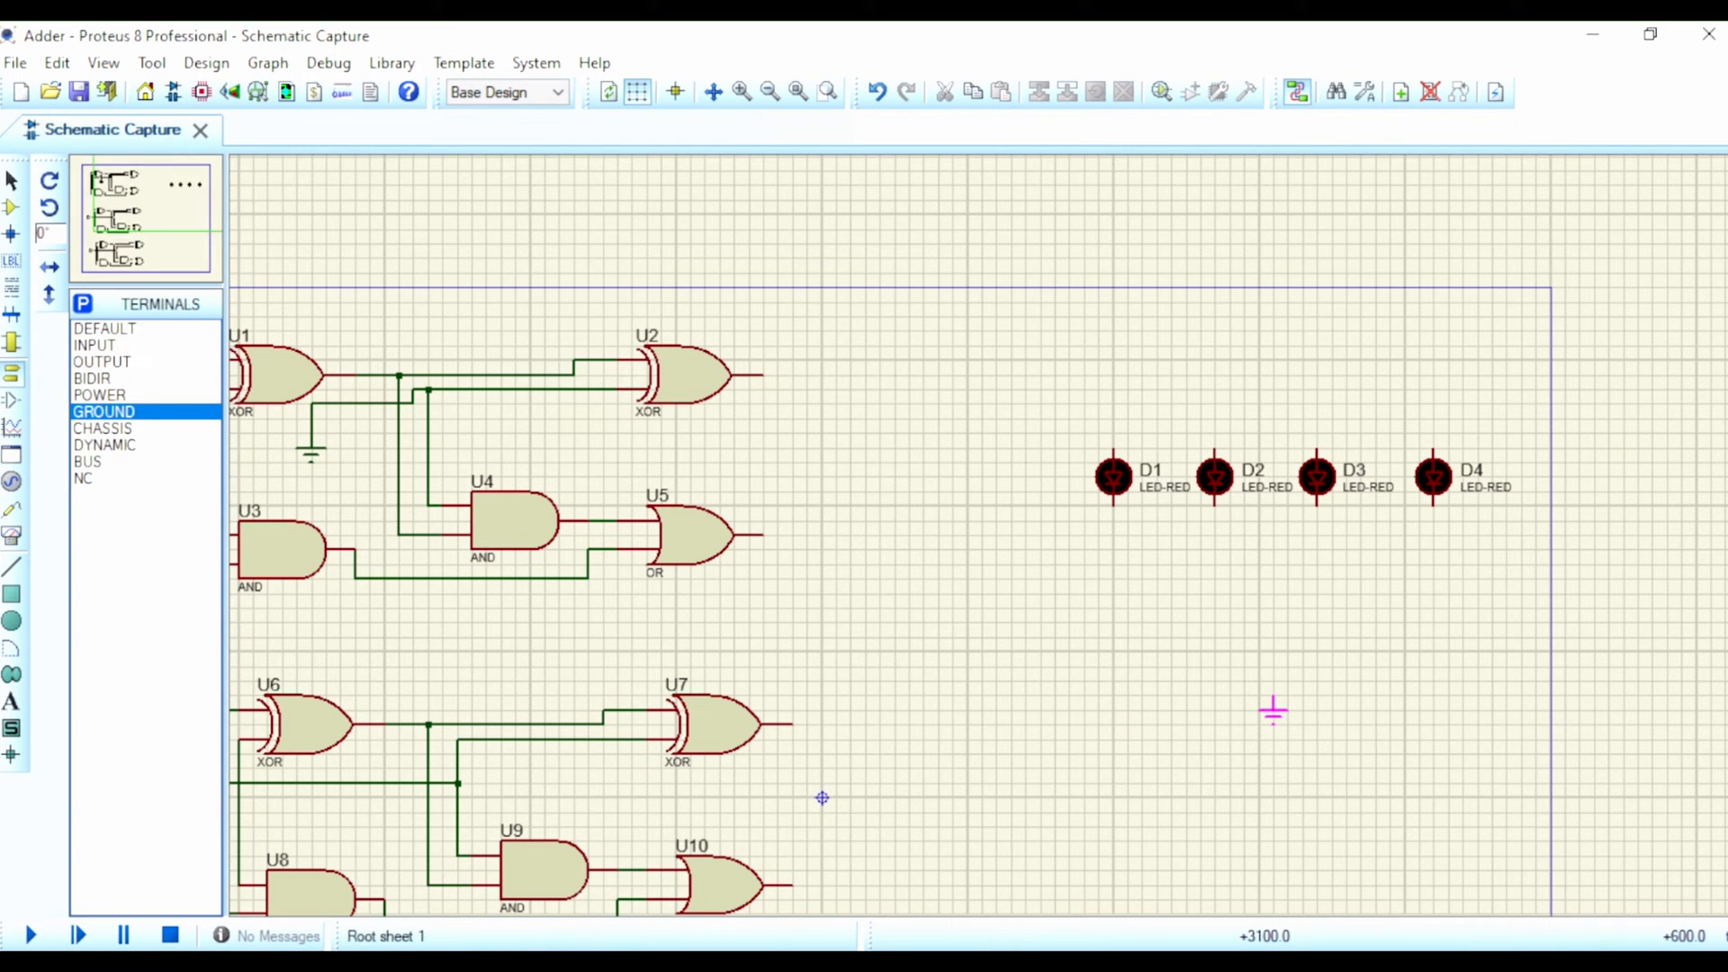
{"action": "left_click", "coordinate": [1113, 504]}
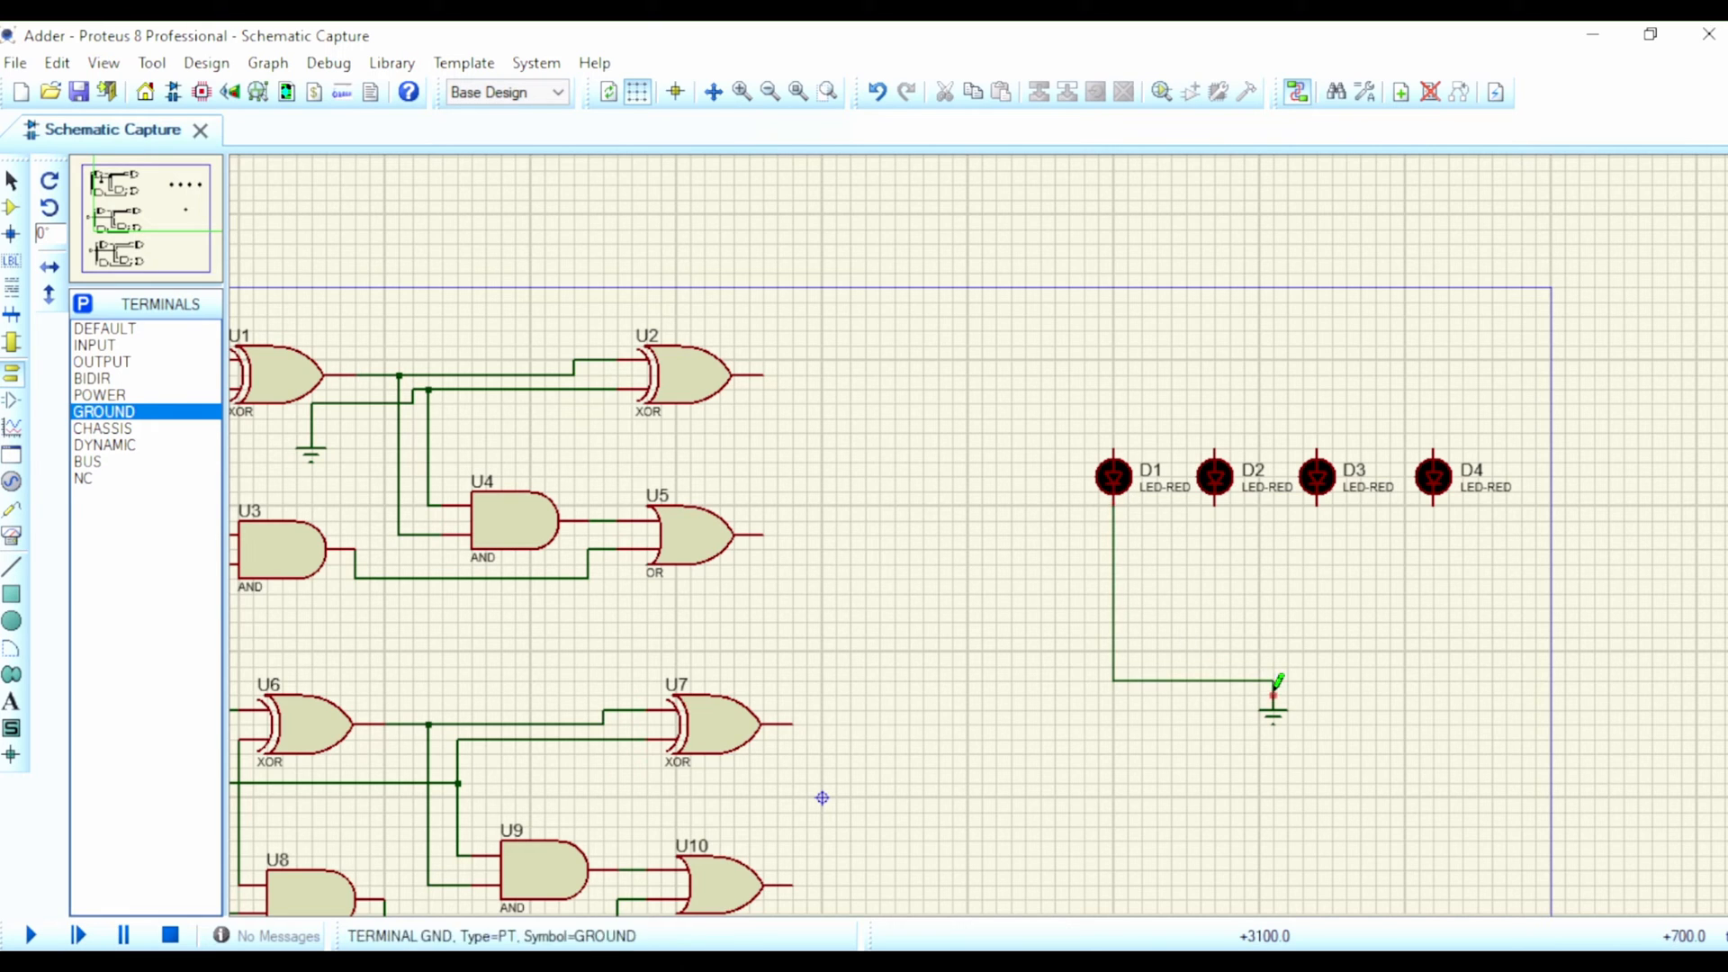
{"action": "left_click", "coordinate": [1272, 691]}
Step: Wire the lower pins of LEDs D2, D3 and D4 to the common ground line
{"action": "left_click", "coordinate": [1214, 504]}
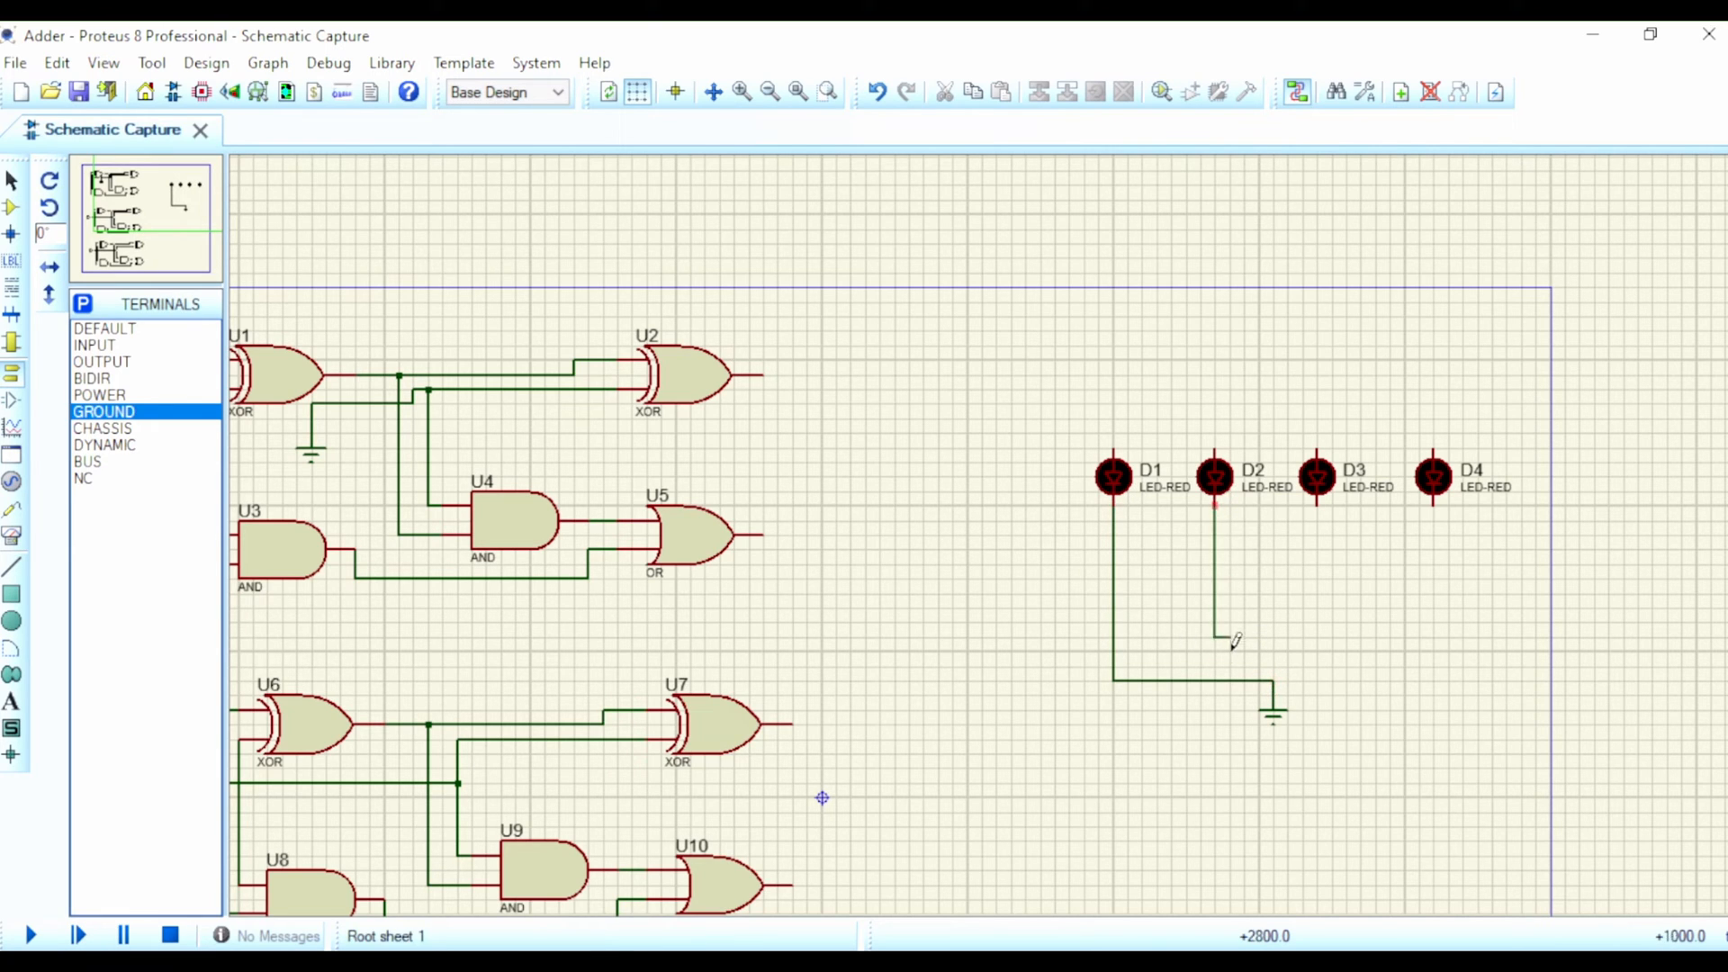
{"action": "left_click", "coordinate": [1213, 681]}
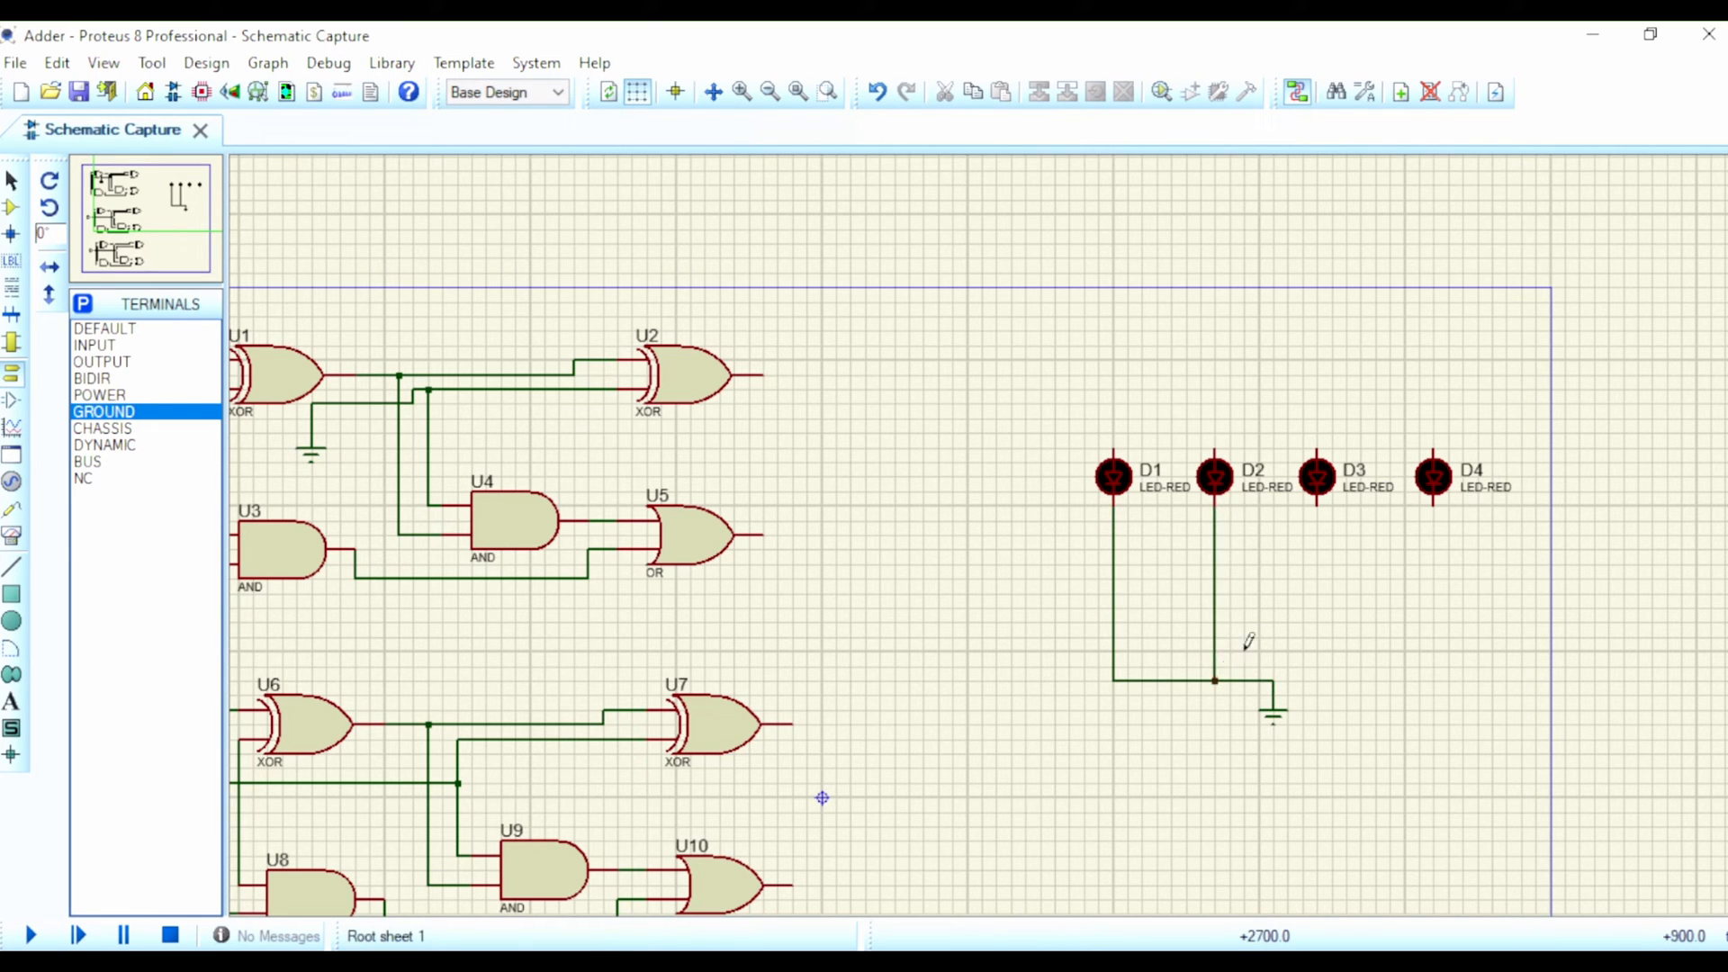
{"action": "left_click", "coordinate": [1317, 505]}
{"action": "left_click", "coordinate": [1272, 681]}
{"action": "left_click", "coordinate": [1434, 502]}
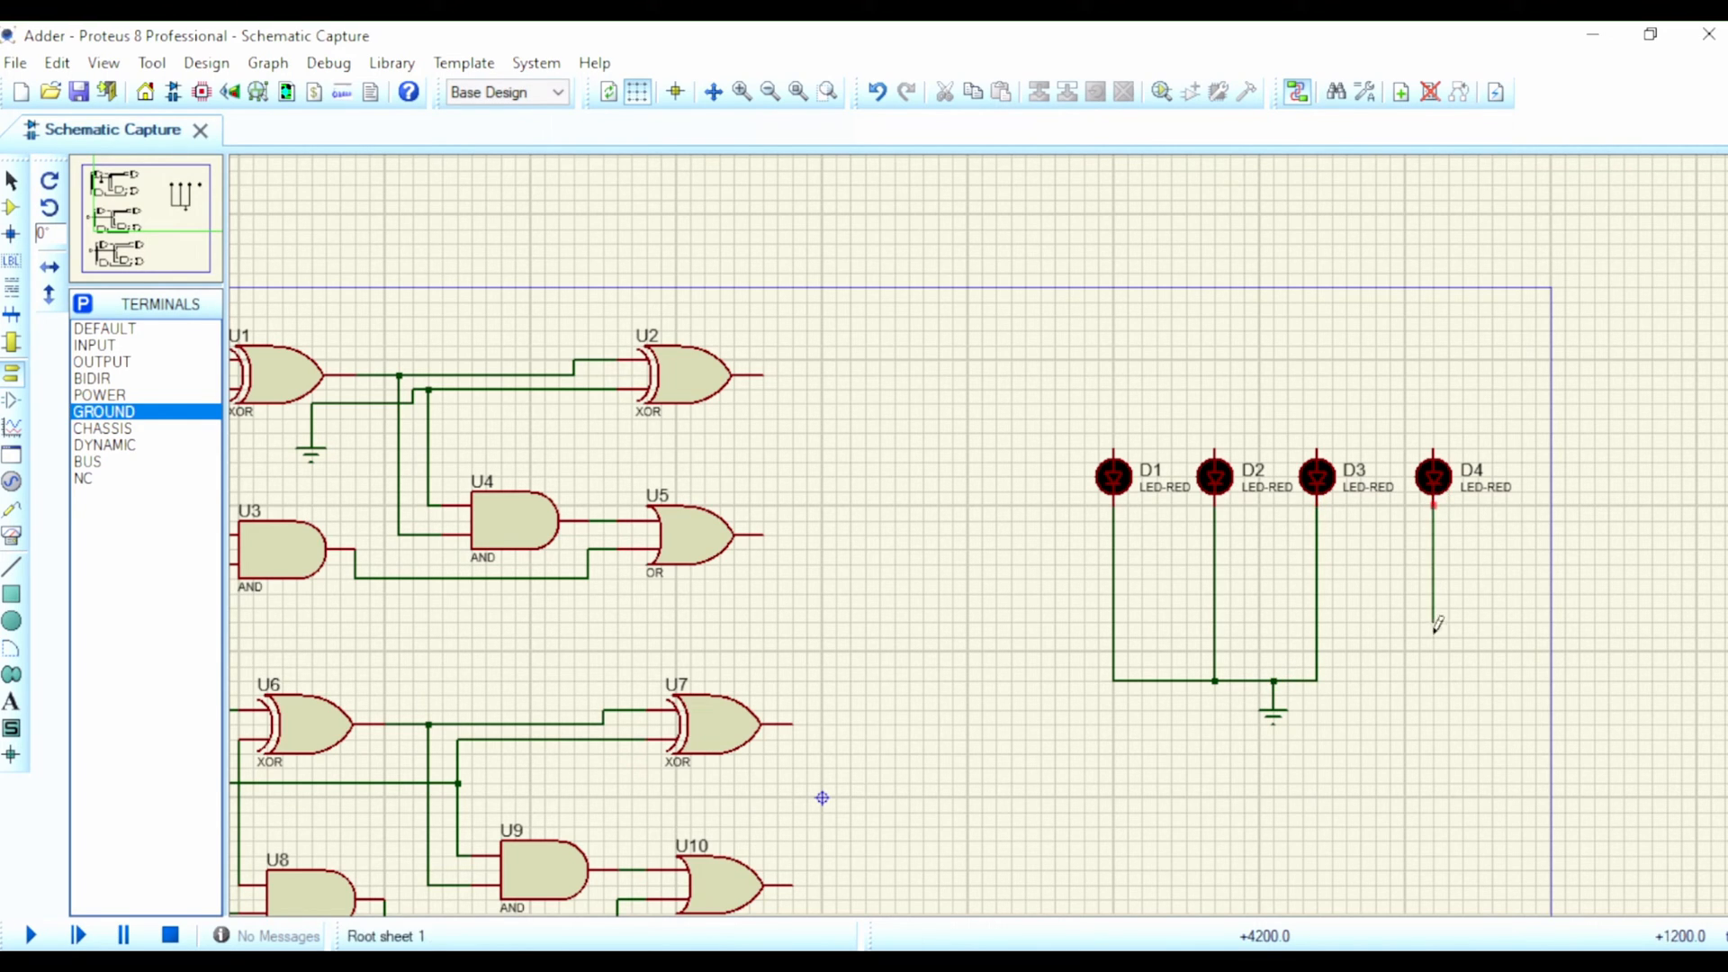
{"action": "left_click", "coordinate": [1317, 681]}
Step: Replace the middle full adder's logic state with a carry wire from U5's output to the line feeding U7 and U9
{"action": "scroll", "coordinate": [814, 521], "scroll_direction": "down", "scroll_amount": 1}
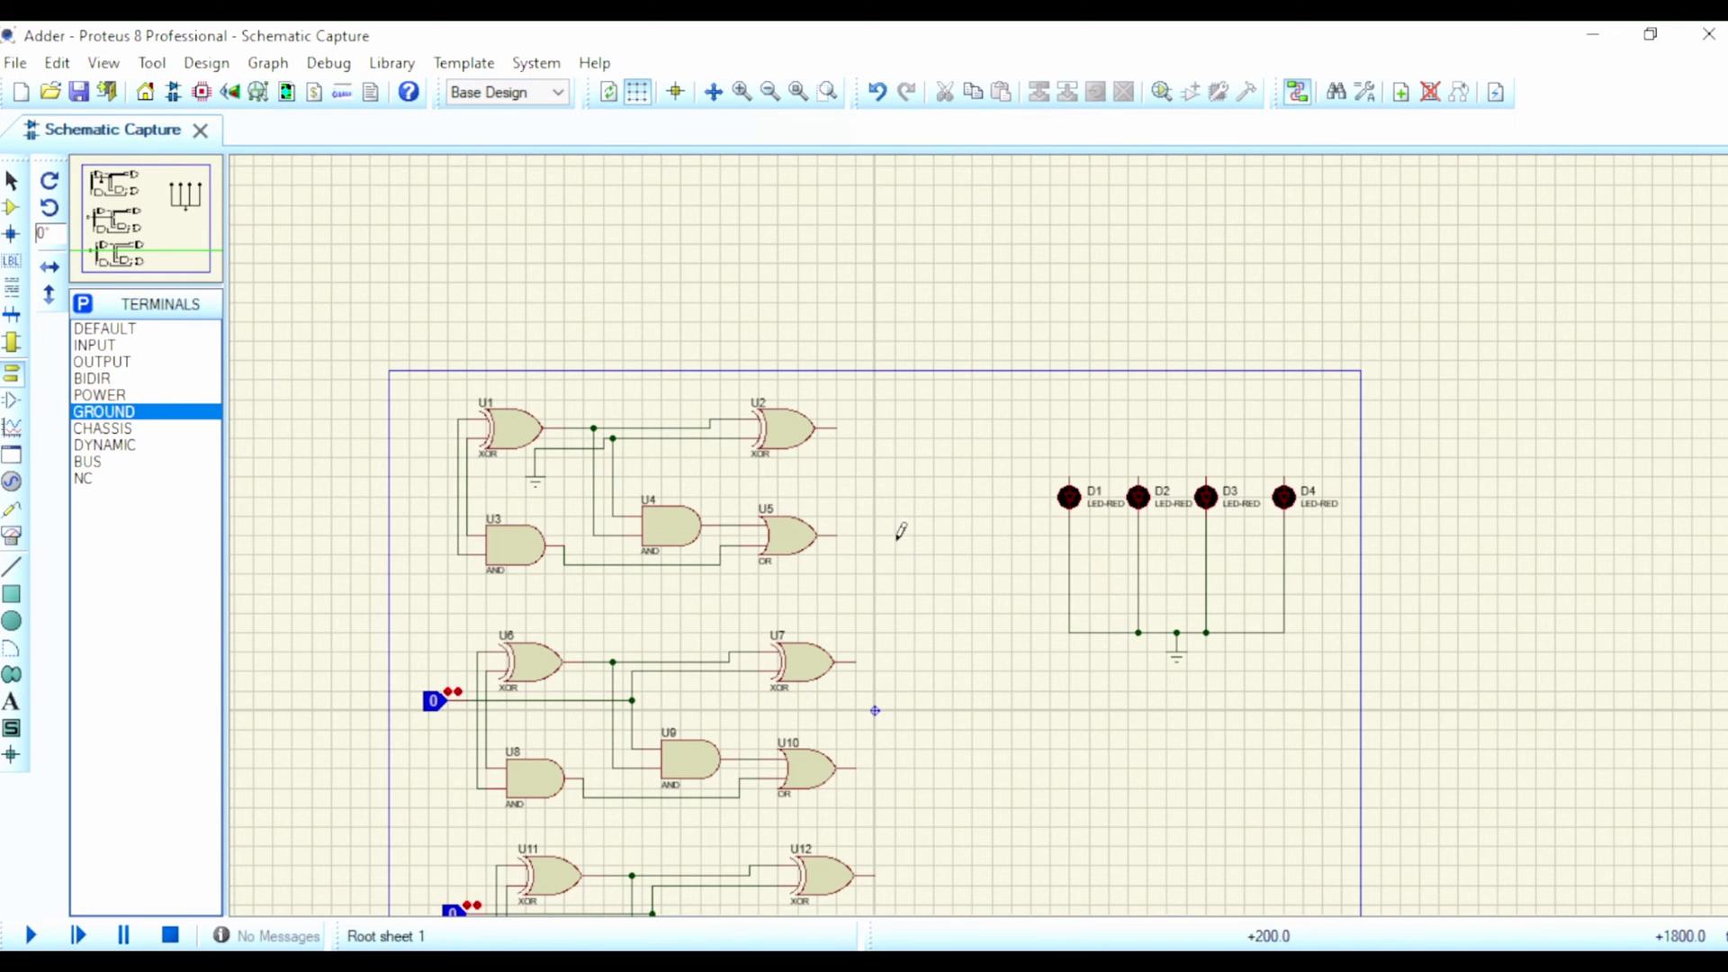
{"action": "right_click", "coordinate": [426, 711]}
{"action": "left_click", "coordinate": [576, 236]}
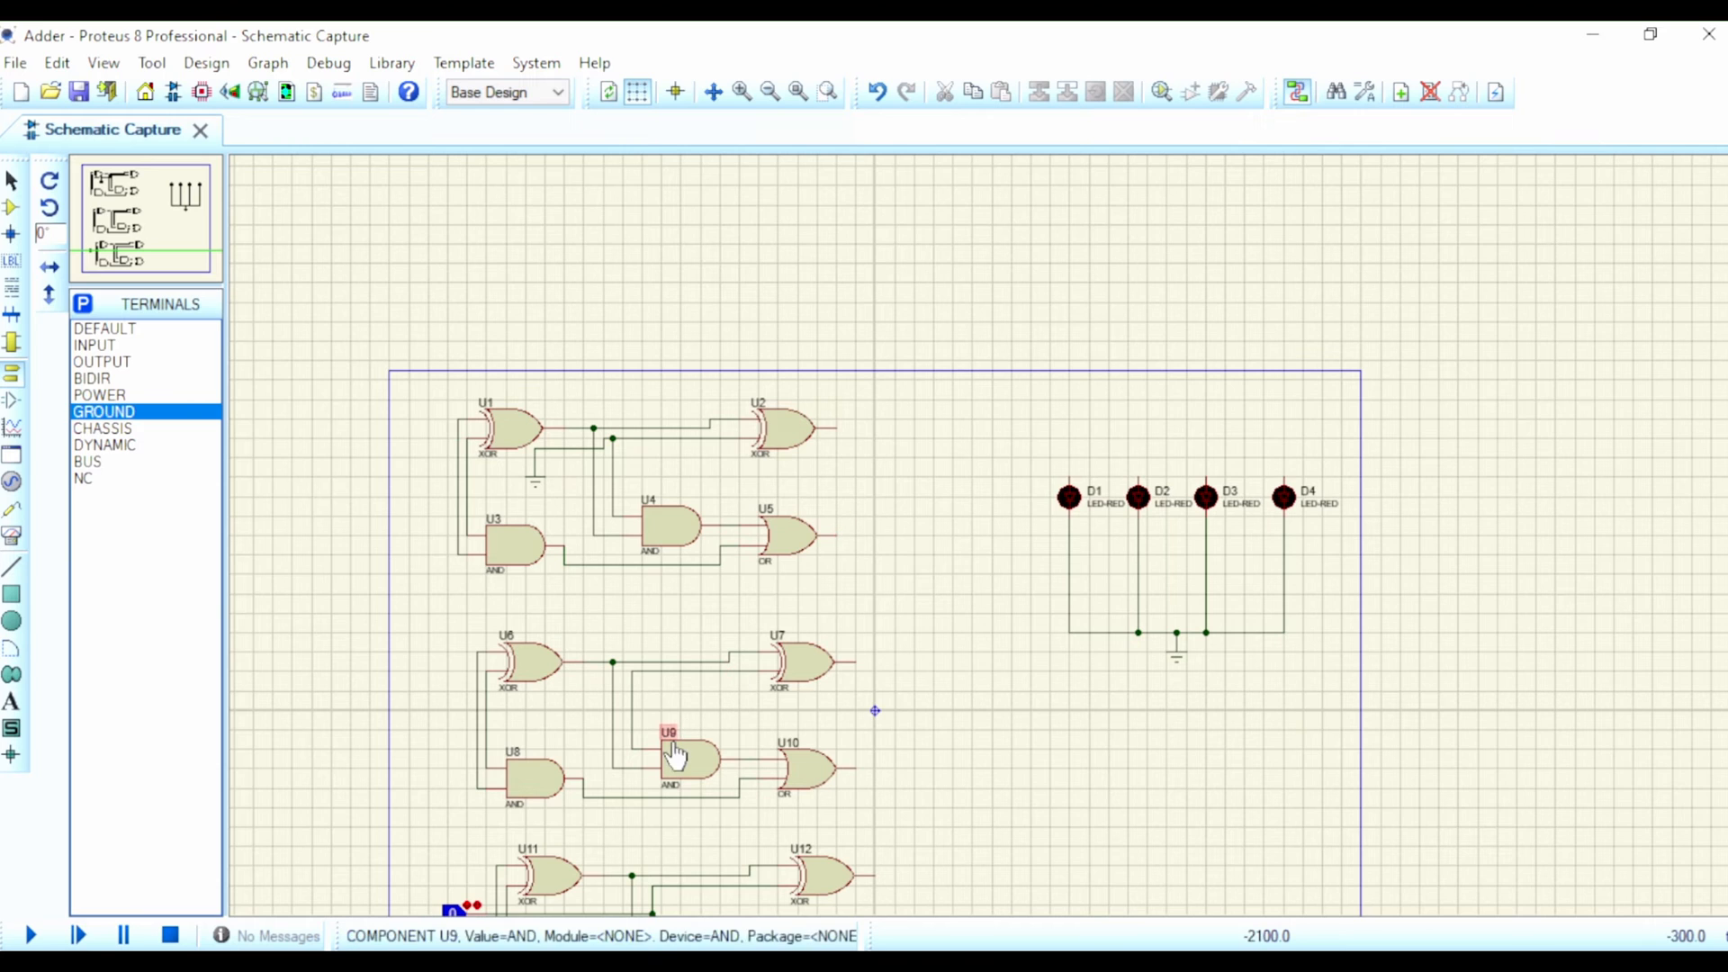
{"action": "left_click", "coordinate": [838, 533]}
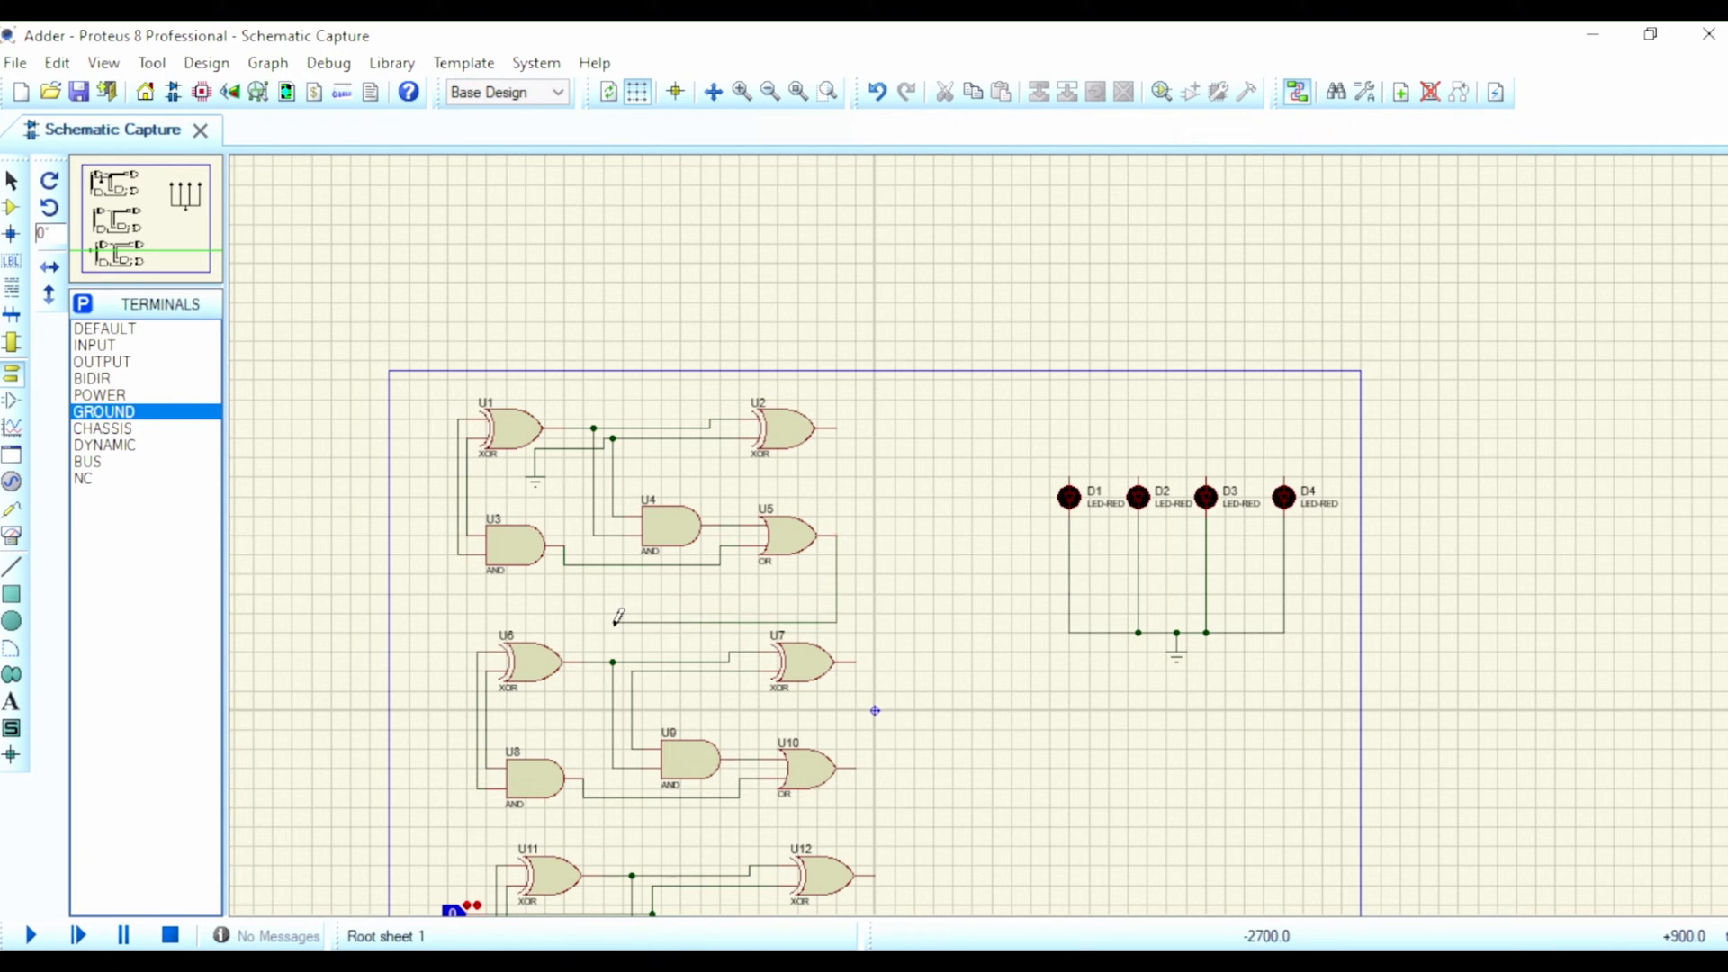
{"action": "left_click", "coordinate": [632, 710]}
Step: Replace the bottom full adder's logic state with a carry wire from U10's output to the line feeding U12 and U14
{"action": "scroll", "coordinate": [771, 691], "scroll_direction": "down", "scroll_amount": 1}
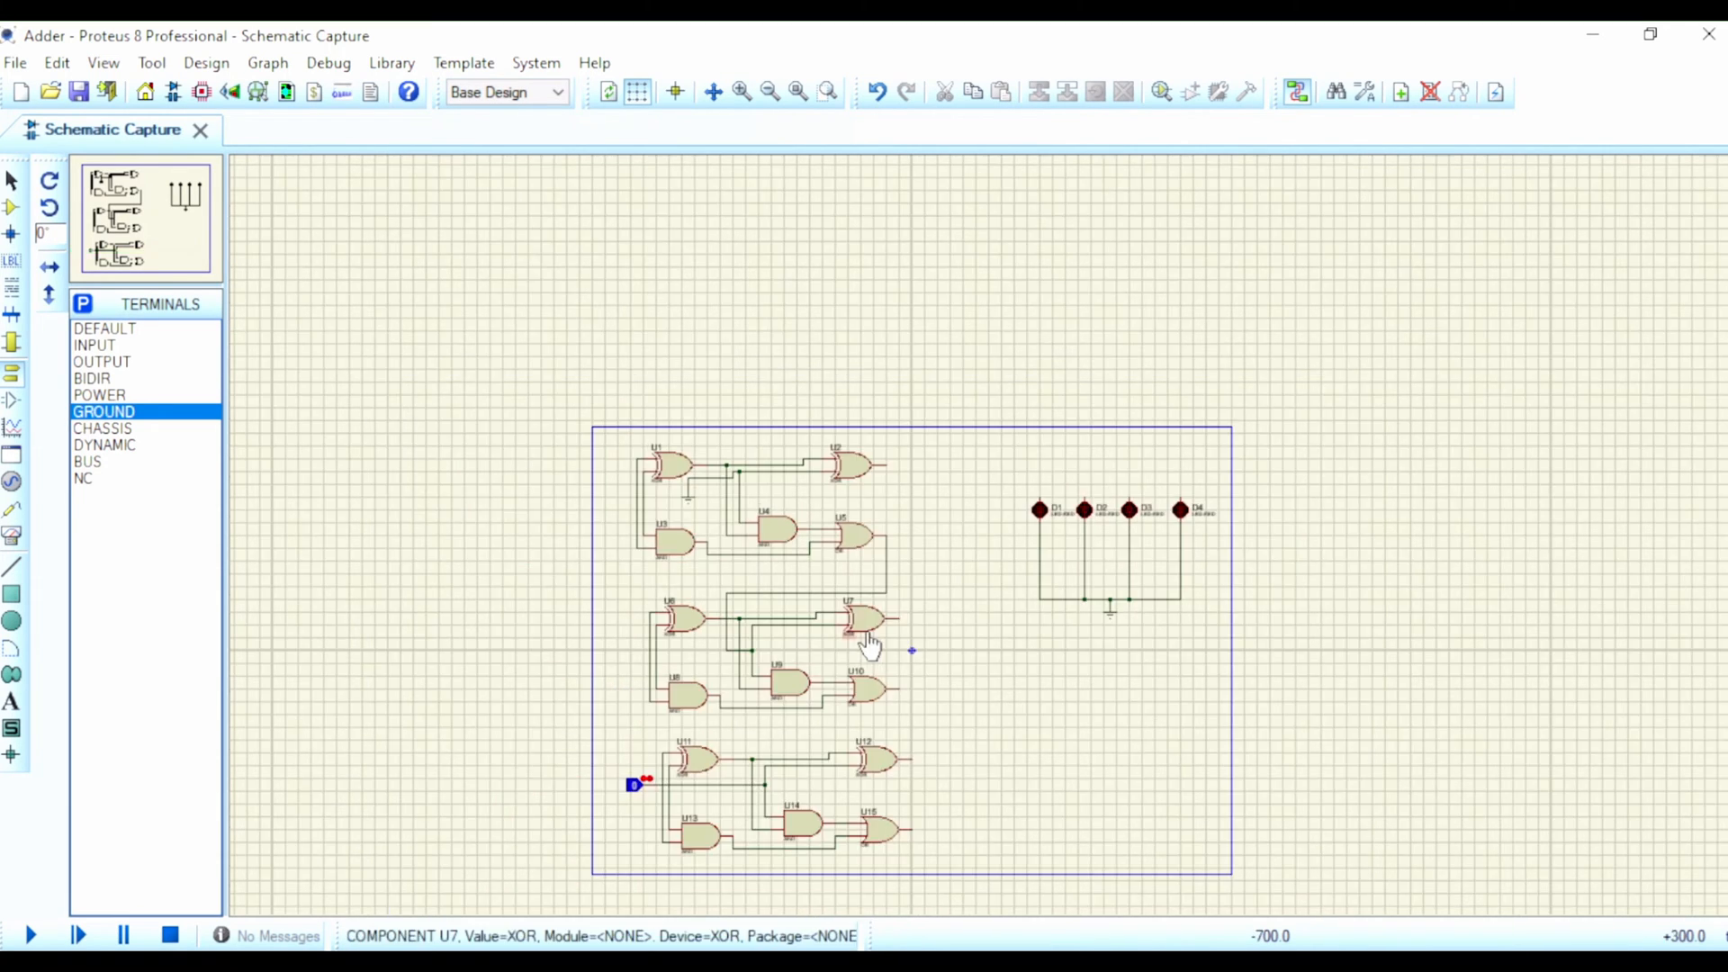
{"action": "scroll", "coordinate": [644, 454], "scroll_direction": "up", "scroll_amount": 2}
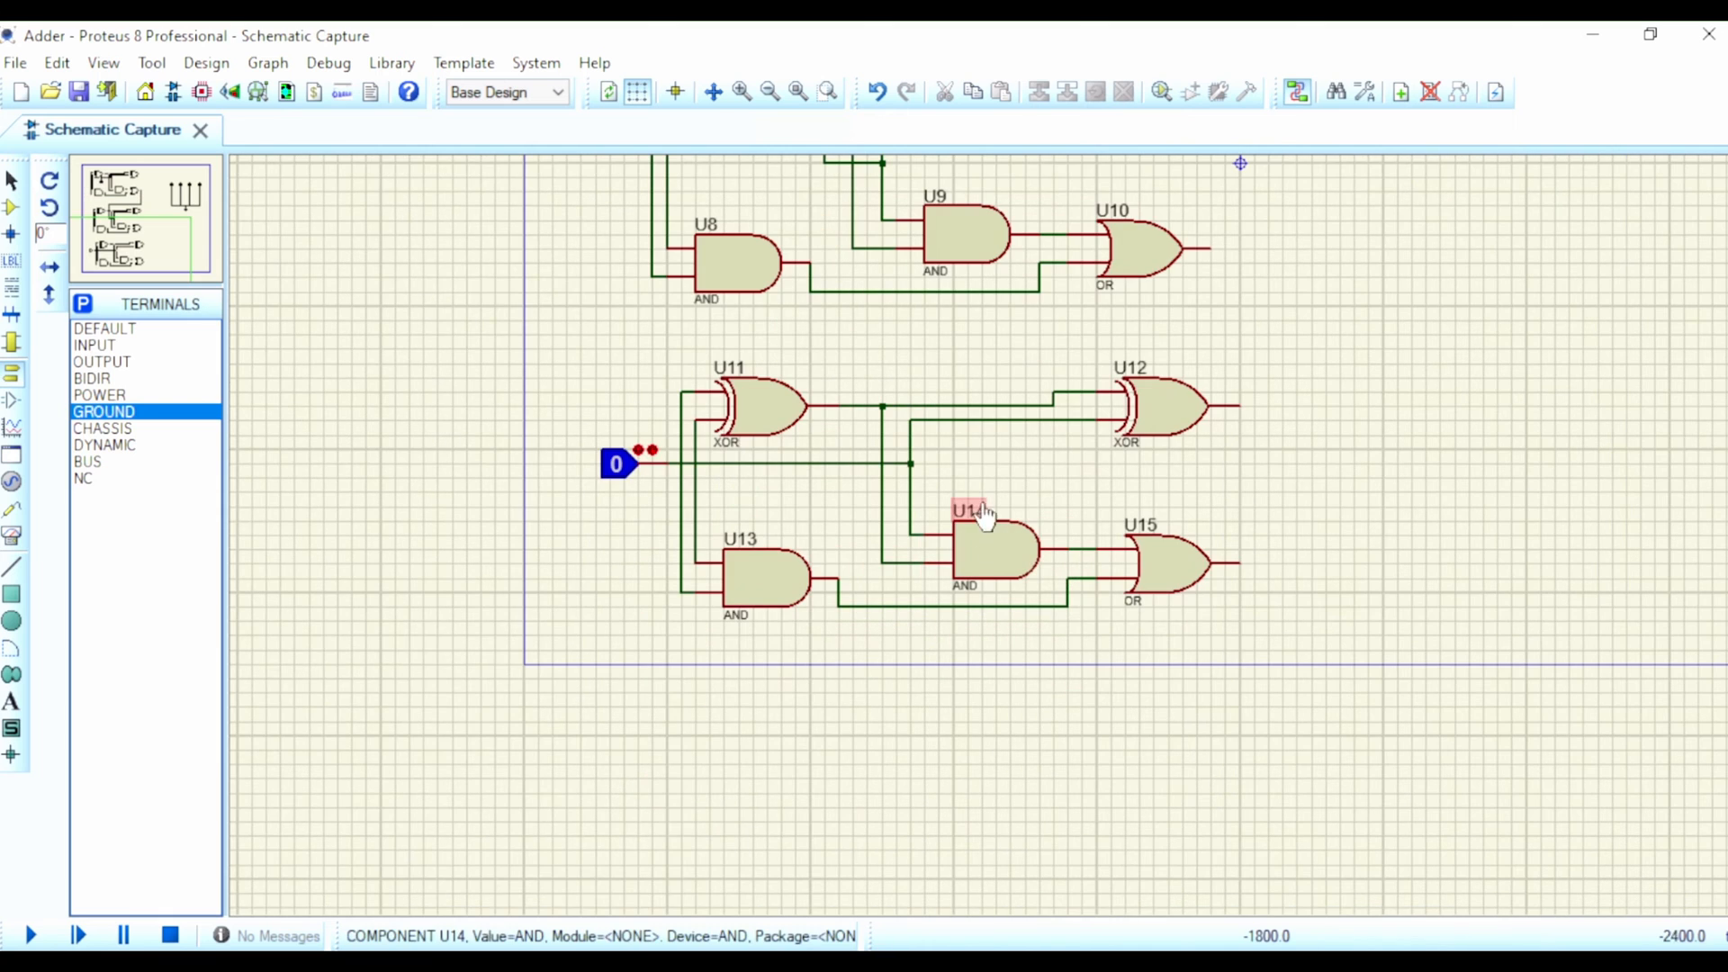
{"action": "right_click", "coordinate": [642, 457]}
{"action": "left_click", "coordinate": [763, 234]}
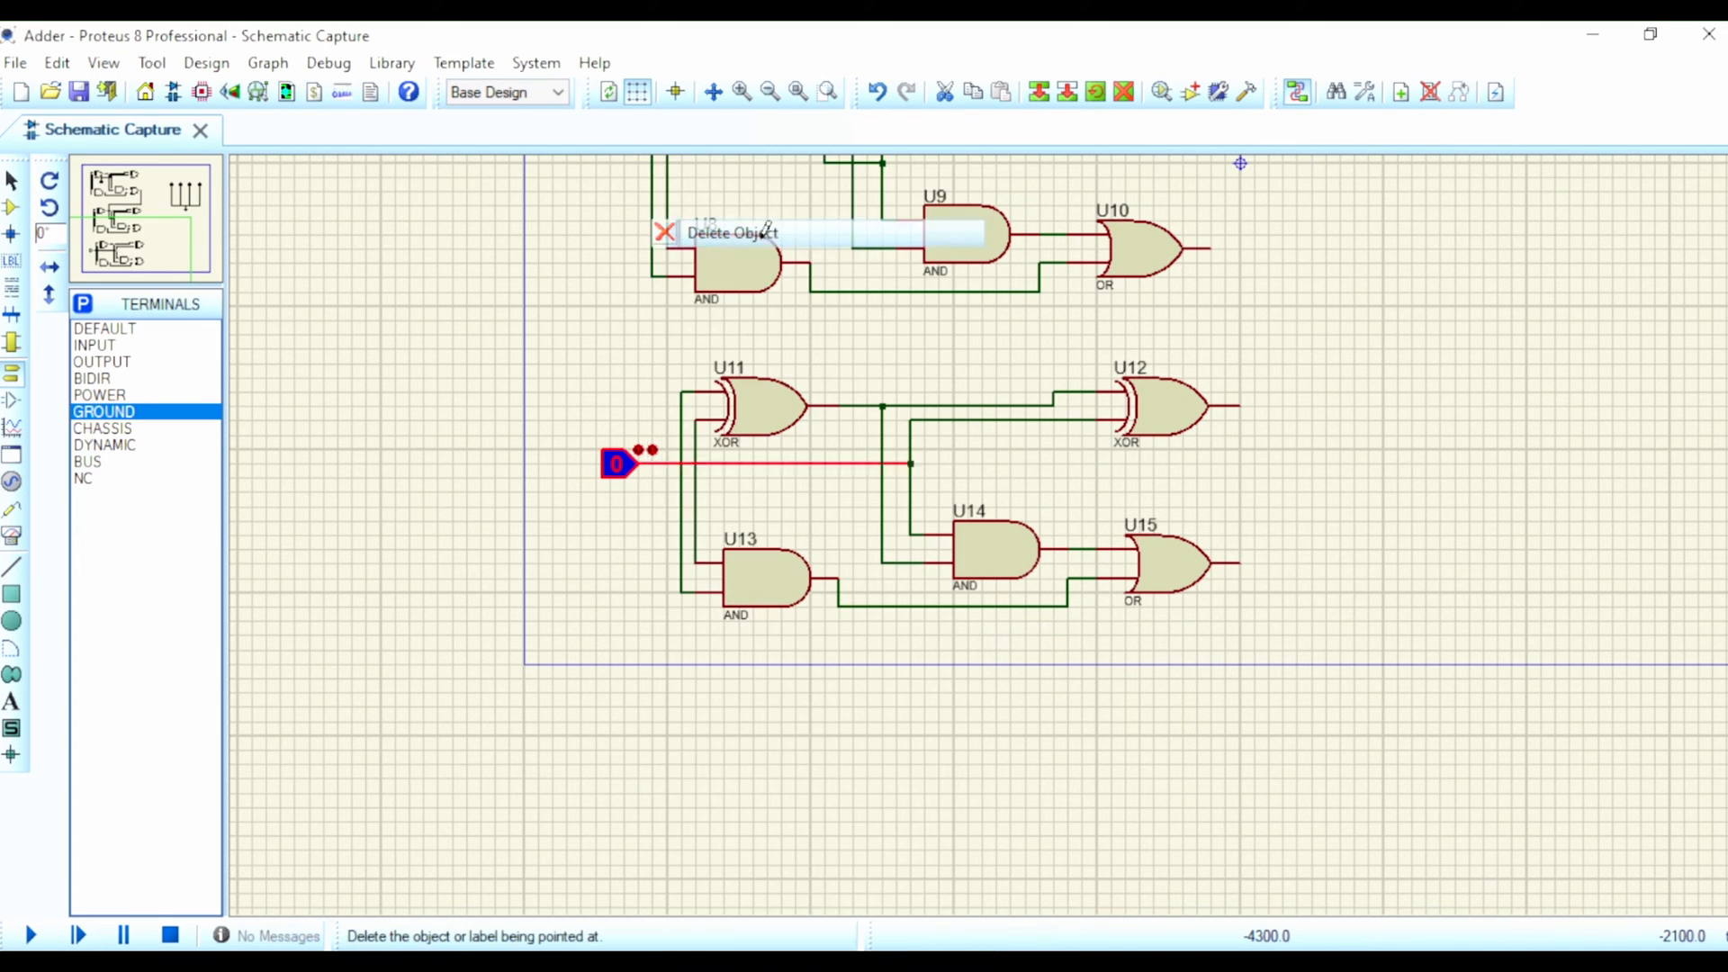
{"action": "left_click", "coordinate": [1211, 246]}
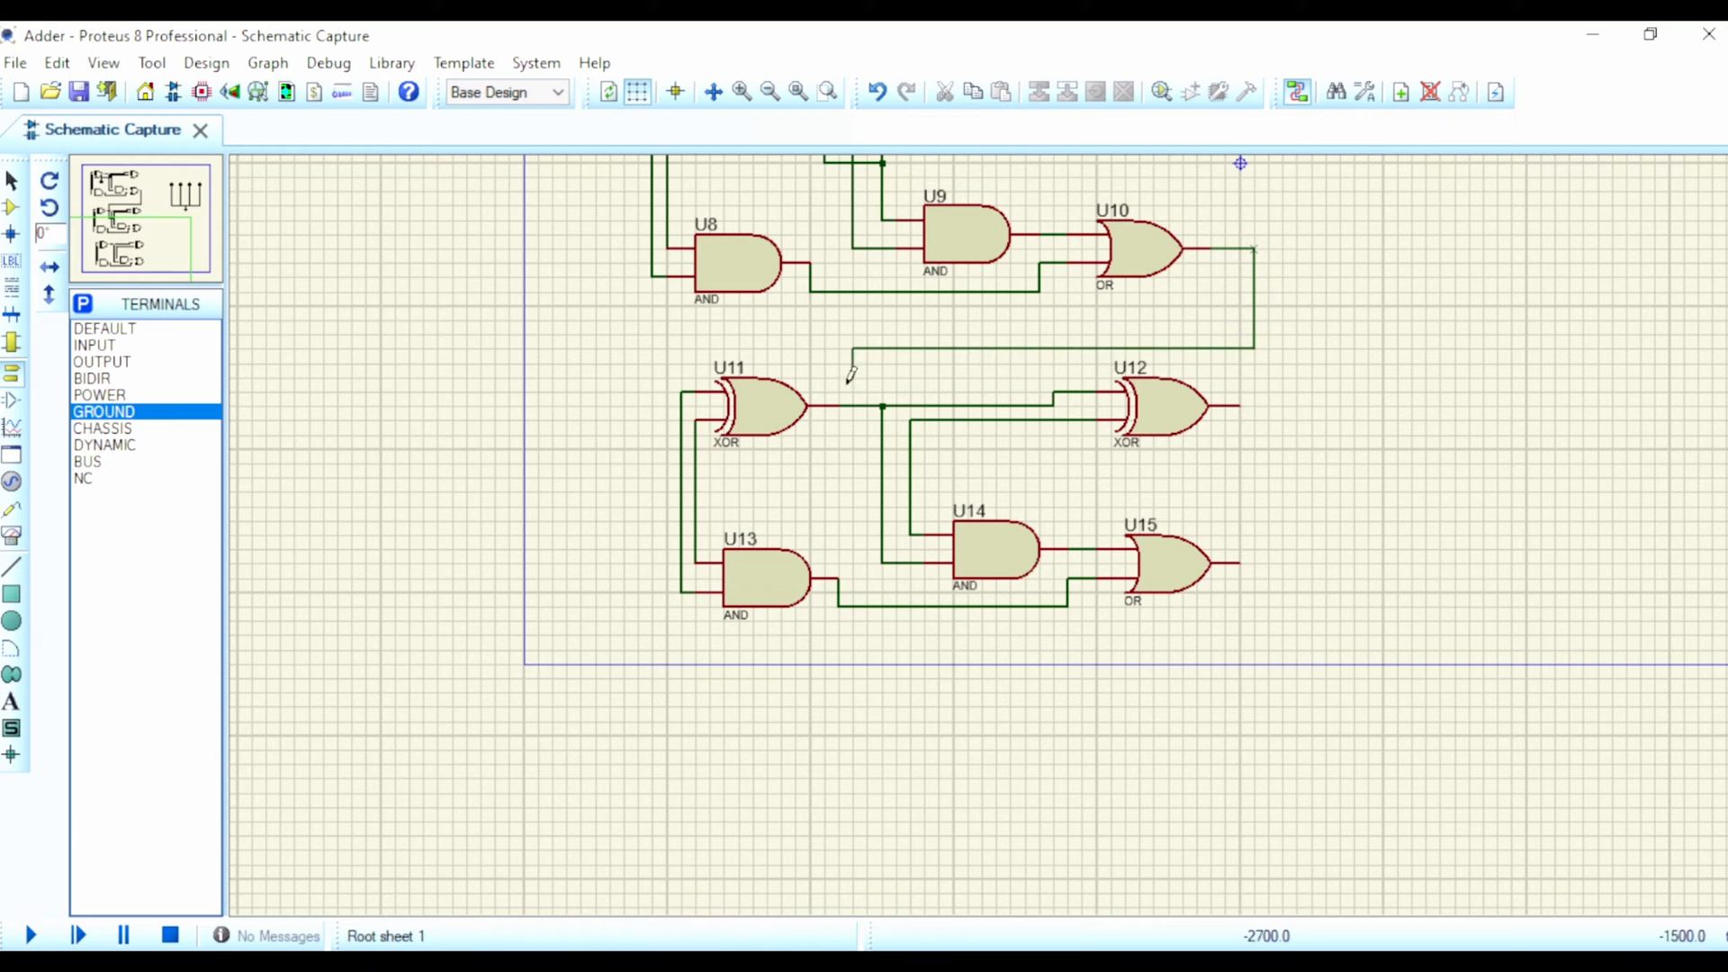
{"action": "left_click", "coordinate": [911, 476]}
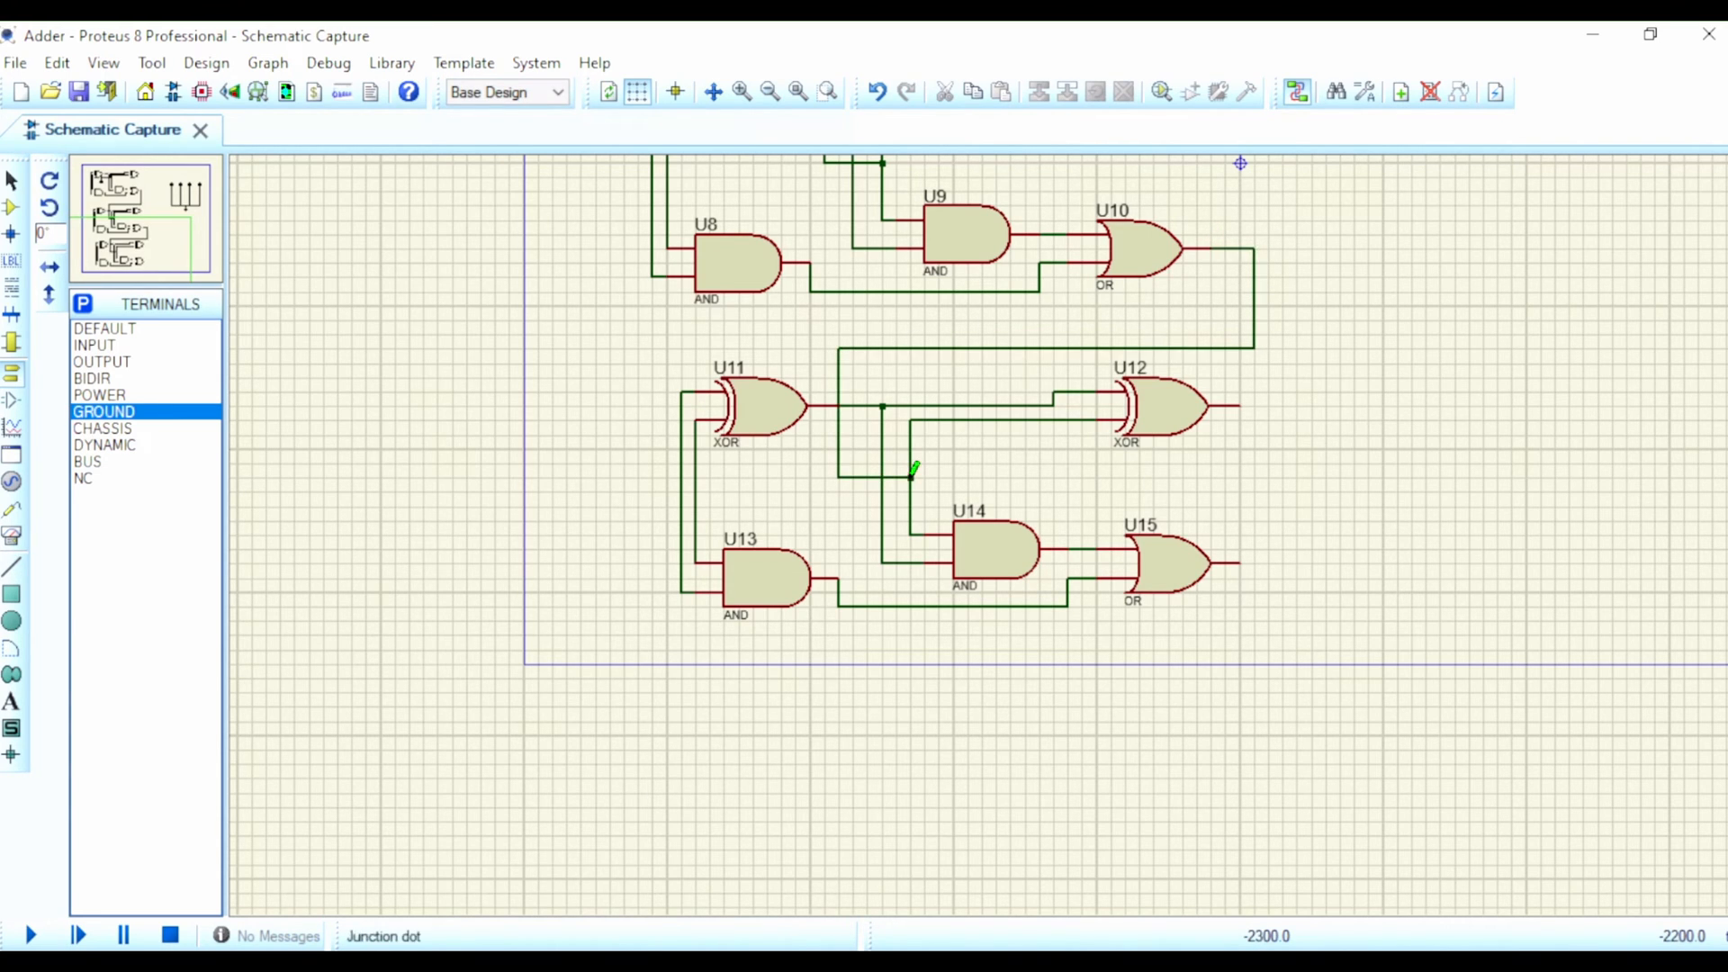
{"action": "scroll", "coordinate": [1125, 423], "scroll_direction": "down", "scroll_amount": 2}
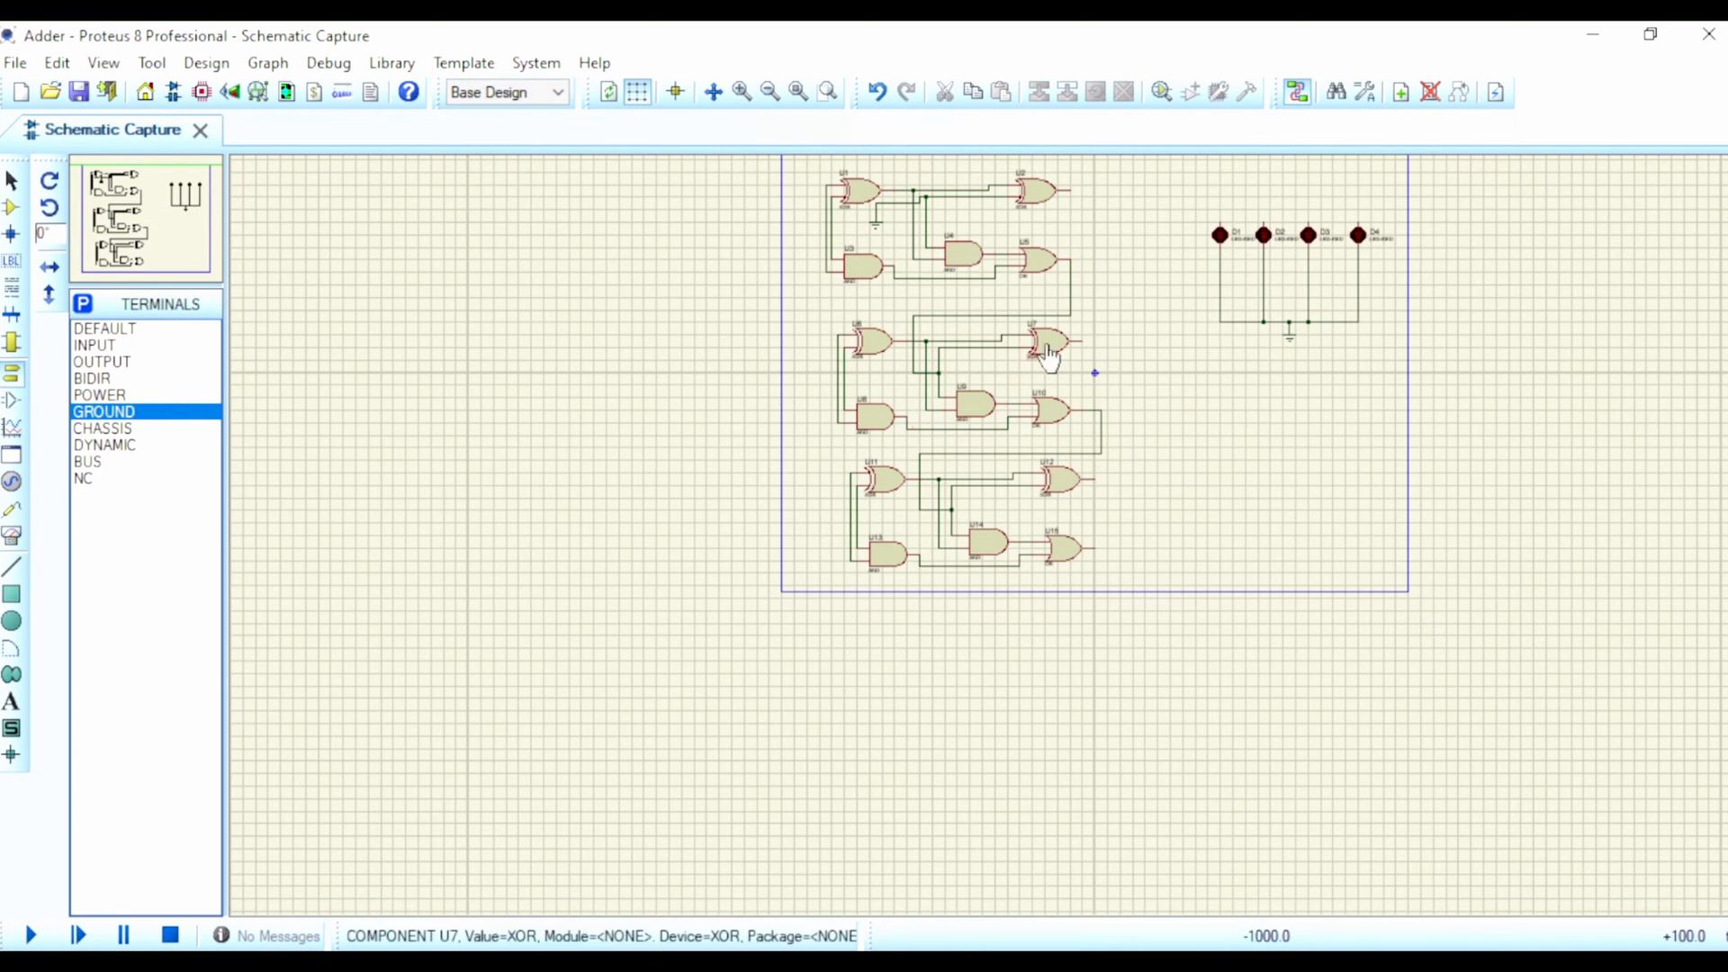
{"action": "scroll", "coordinate": [1089, 346], "scroll_direction": "down", "scroll_amount": 1}
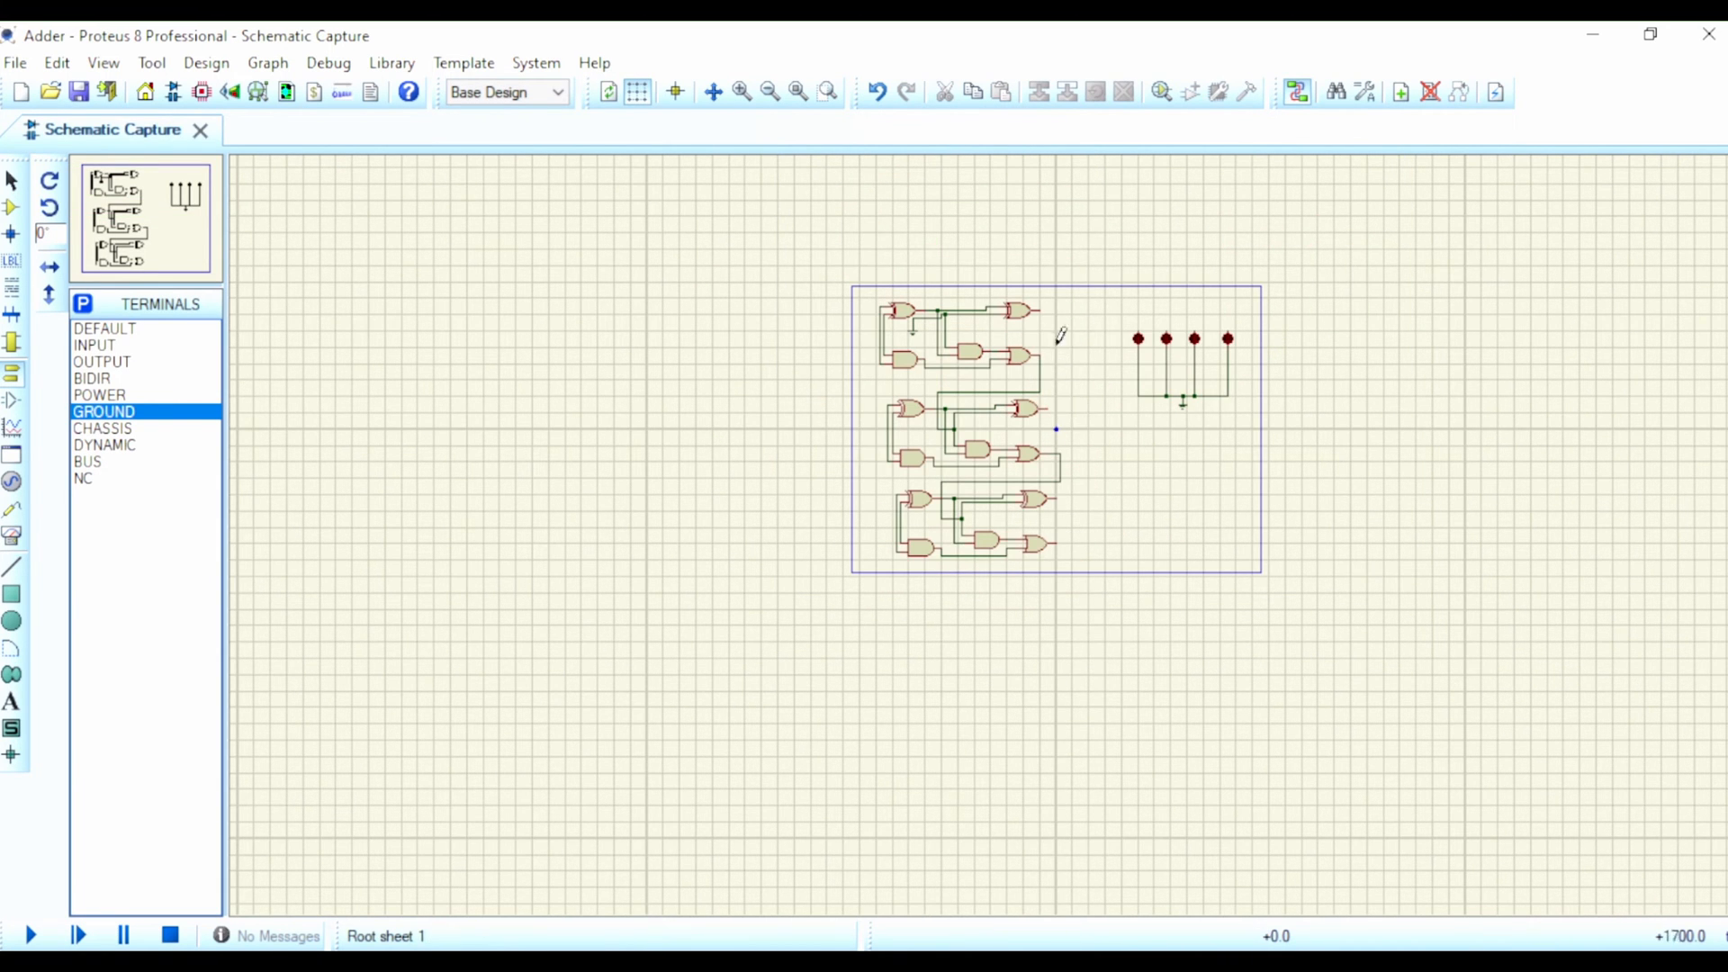
{"action": "scroll", "coordinate": [1017, 355], "scroll_direction": "up", "scroll_amount": 2}
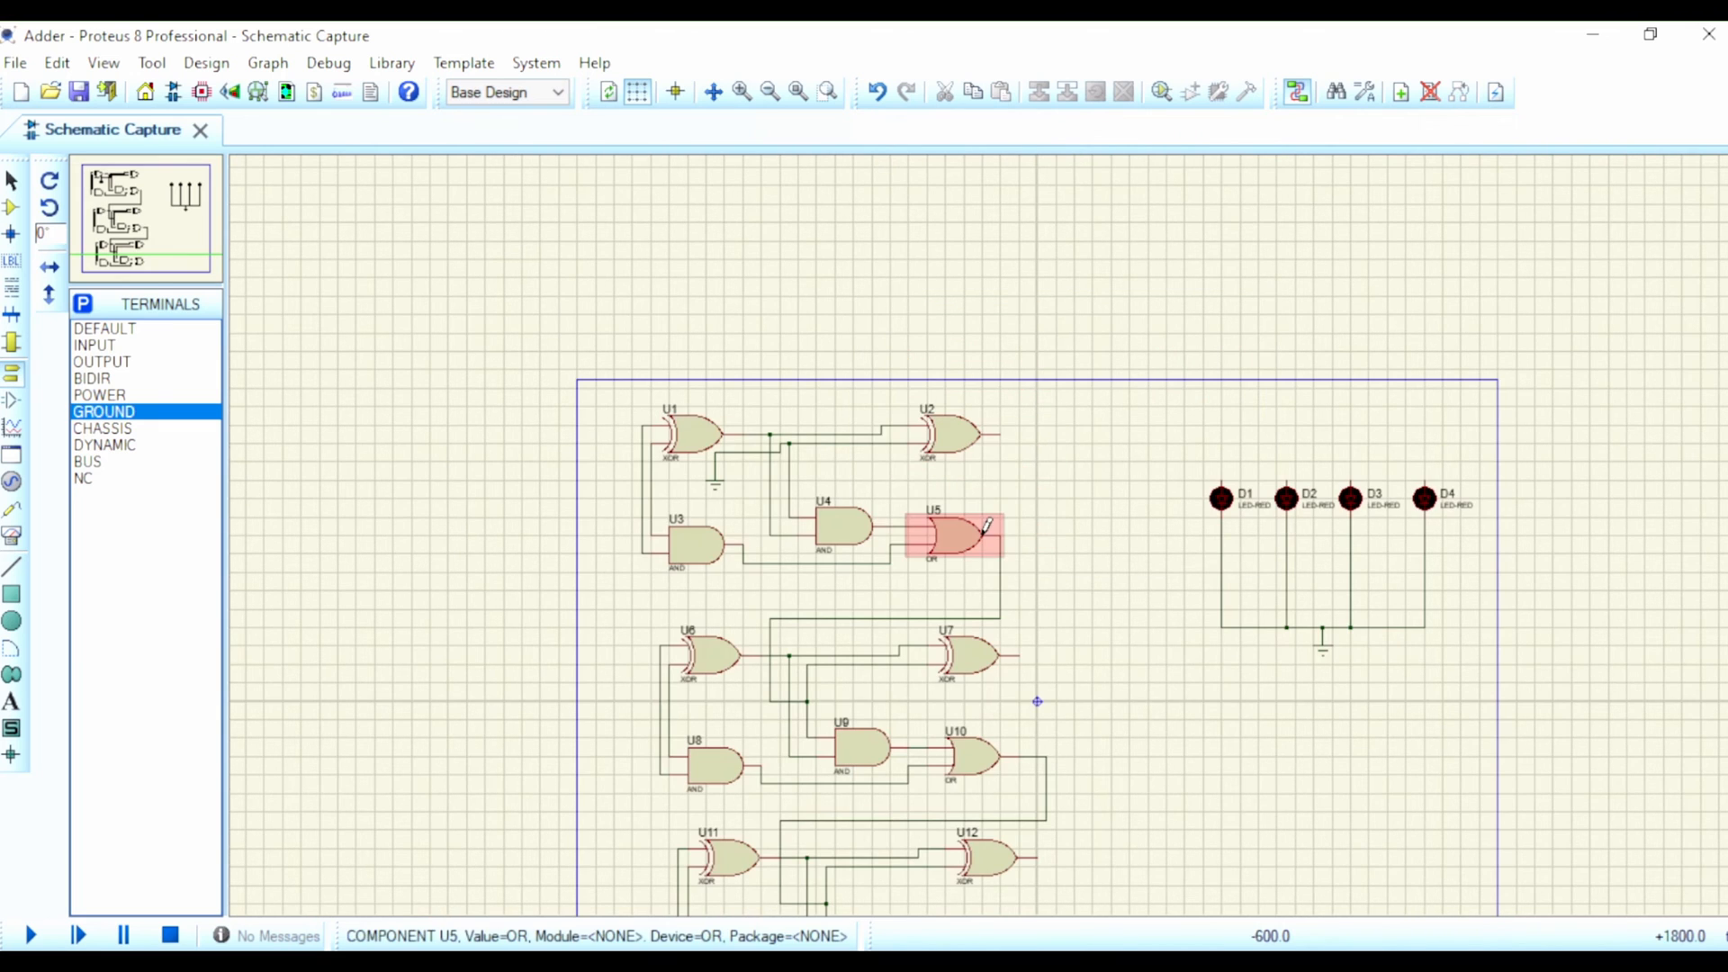
Step: Wire U2's output to the upper pin of LED D4 and U7's output to the upper pin of LED D3
{"action": "left_click", "coordinate": [1001, 430]}
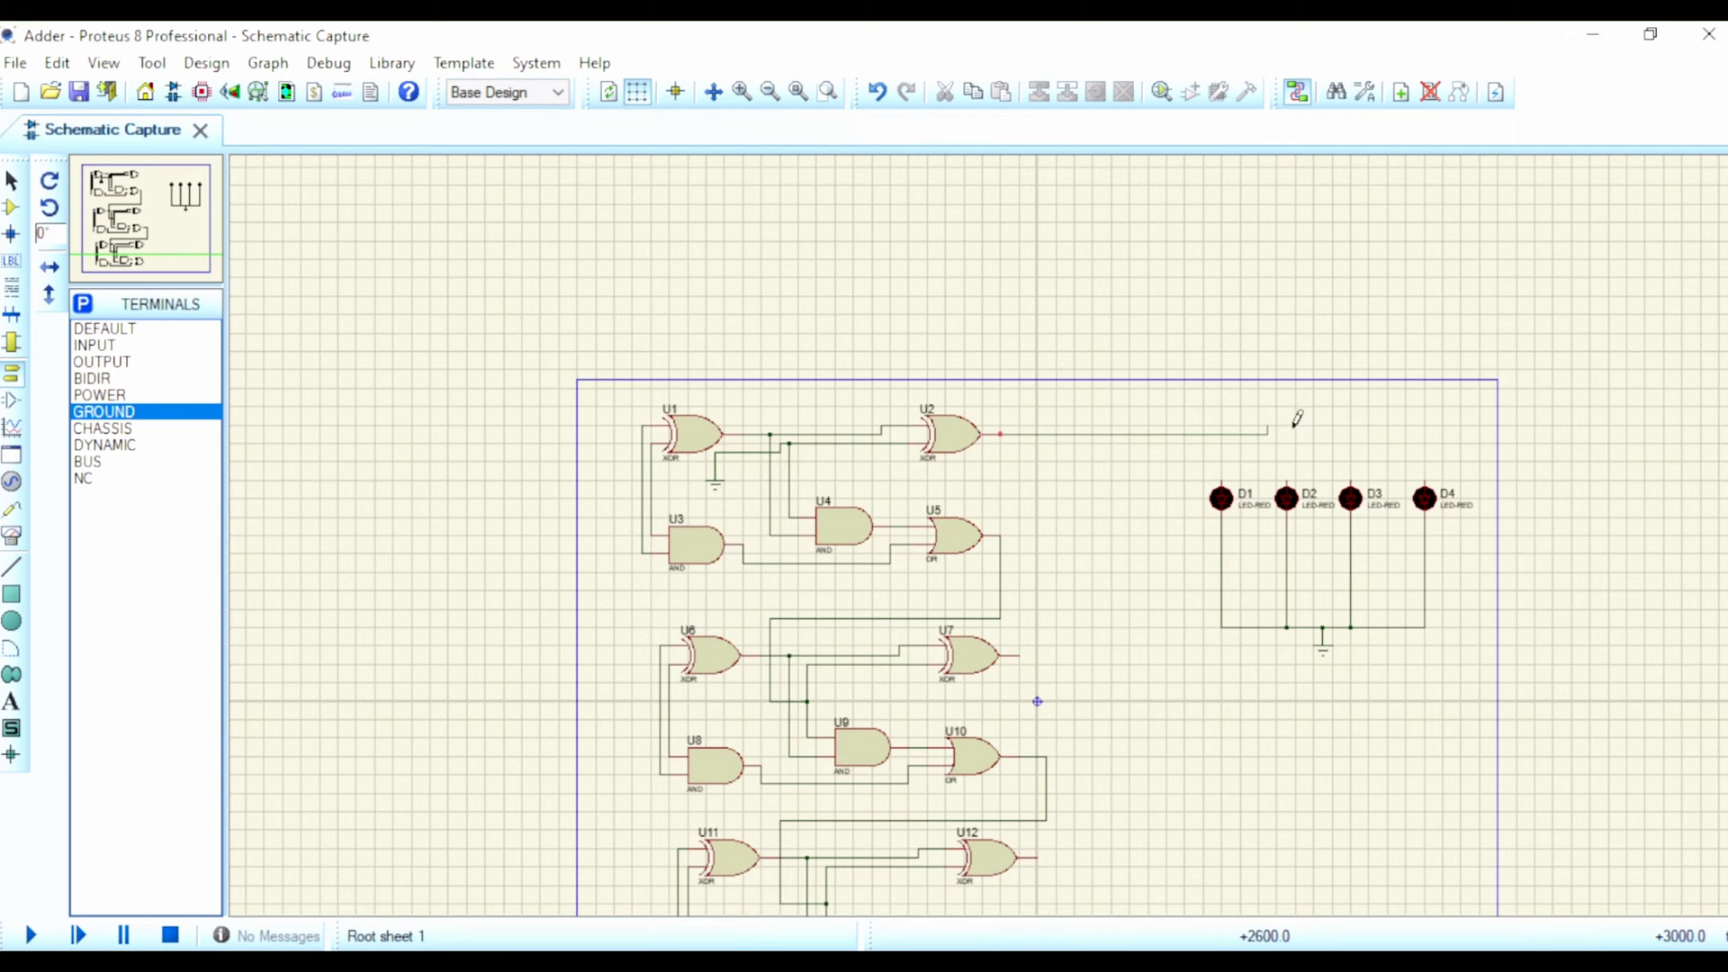
{"action": "left_click", "coordinate": [1429, 463]}
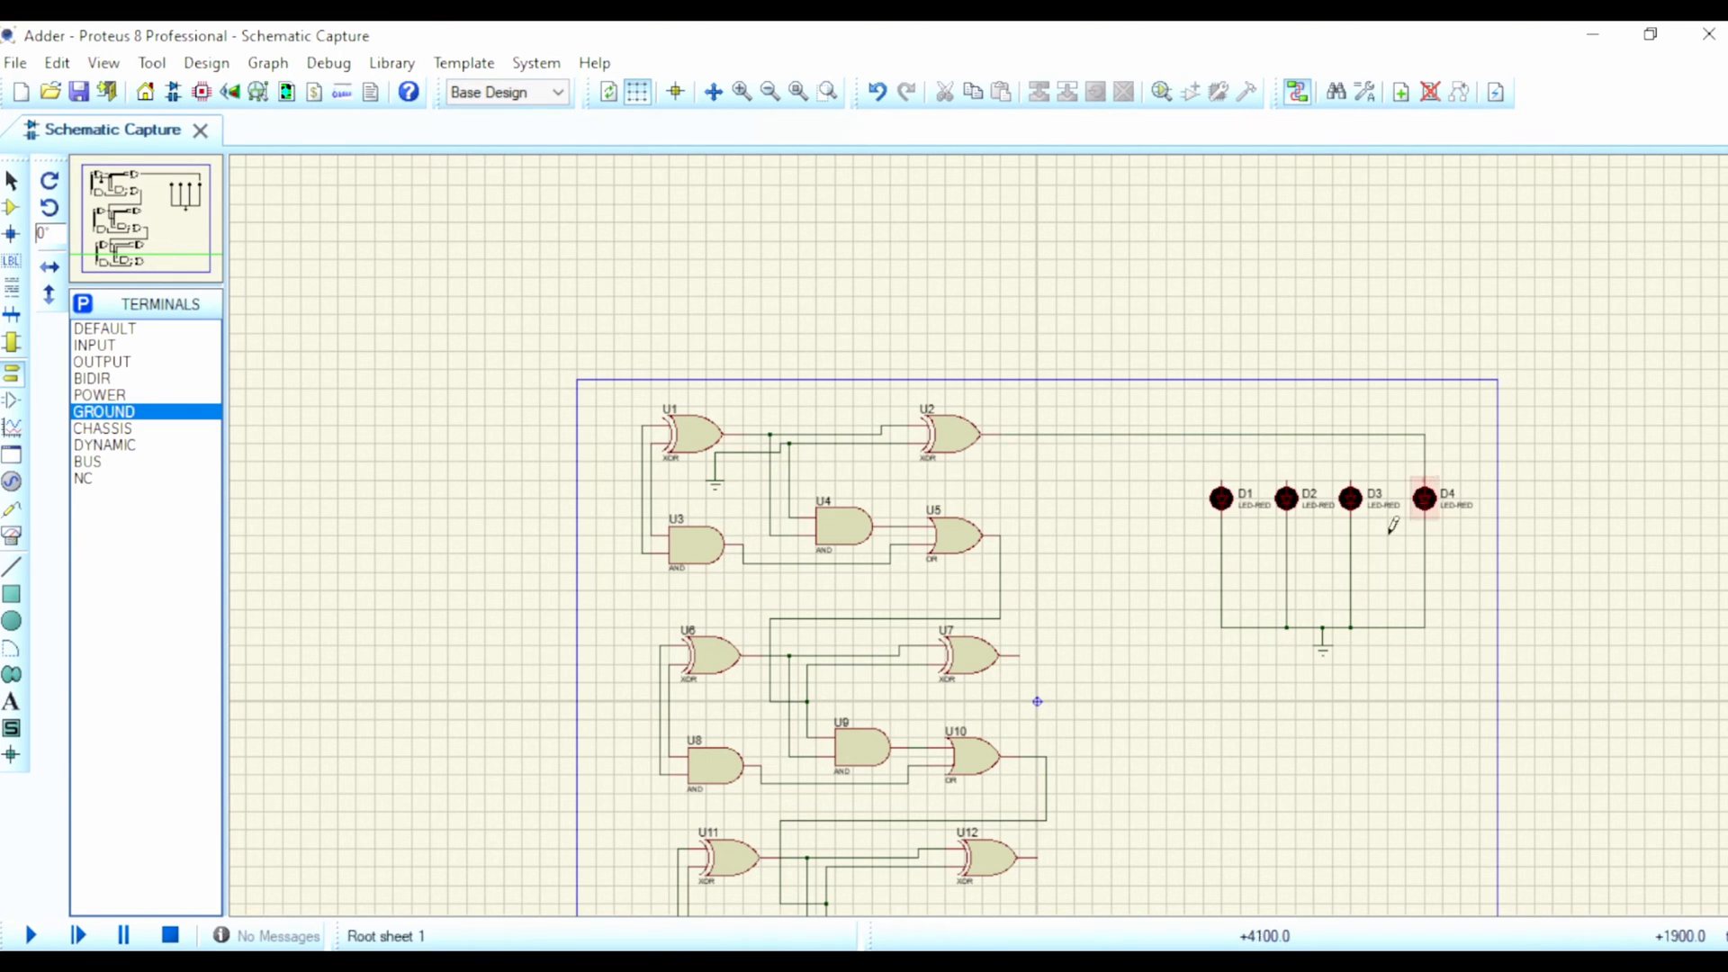
{"action": "left_click", "coordinate": [1020, 652]}
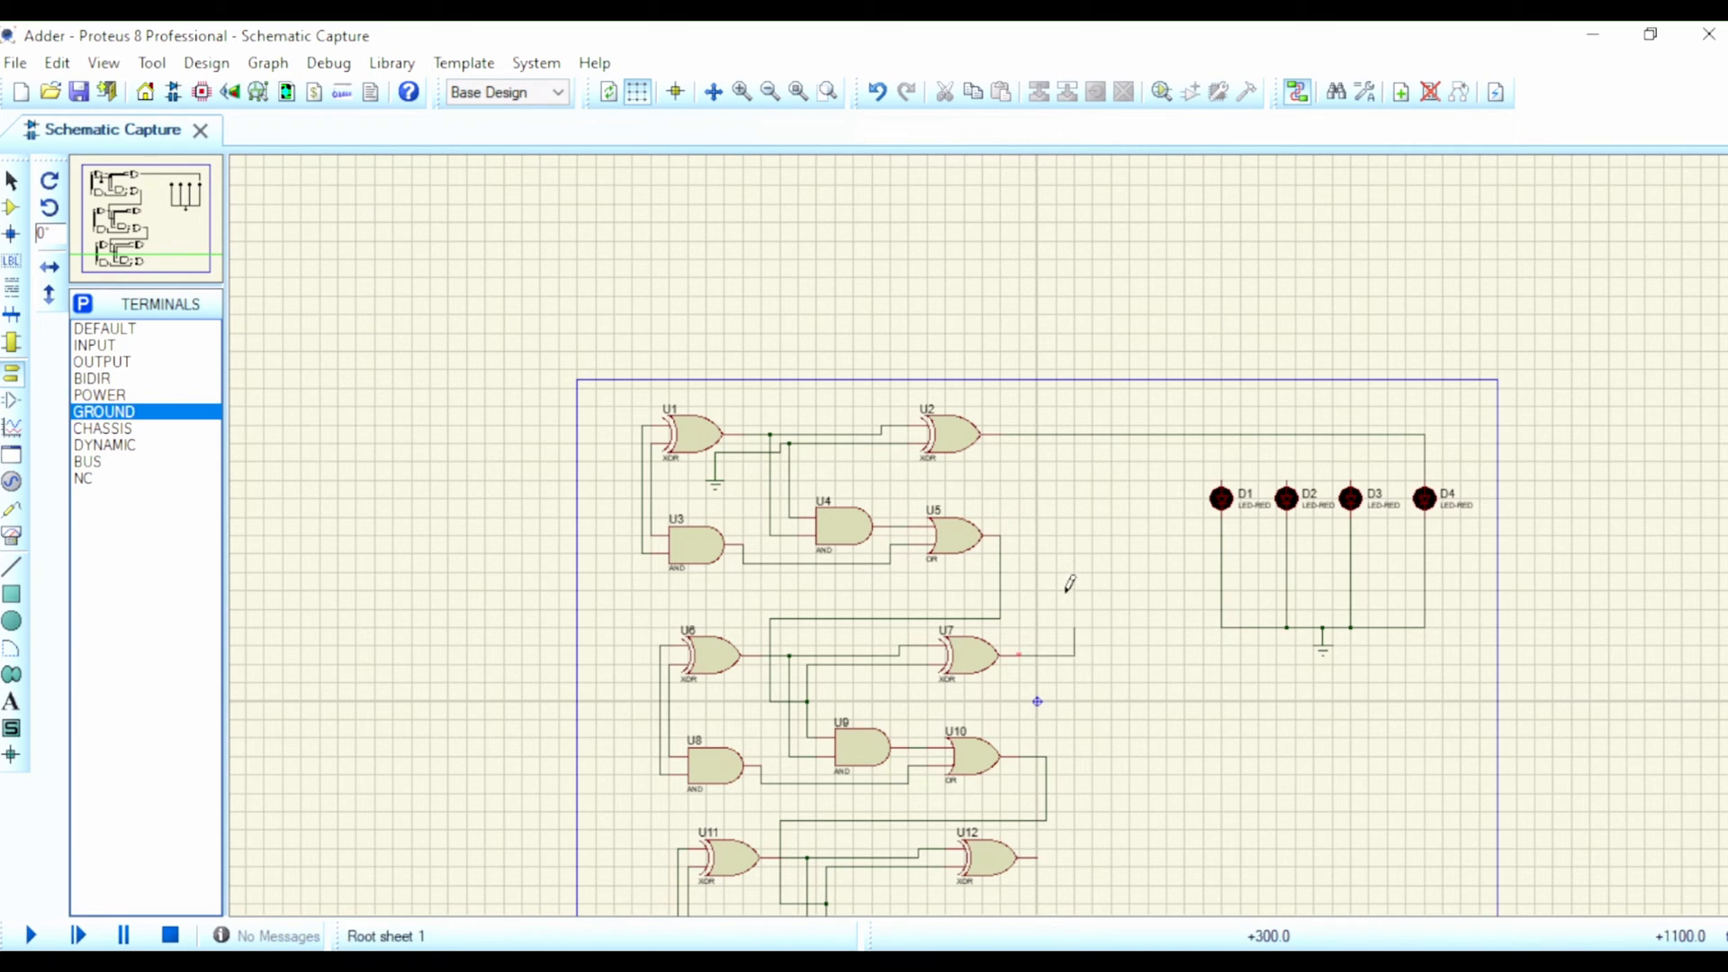
{"action": "left_click", "coordinate": [1350, 474]}
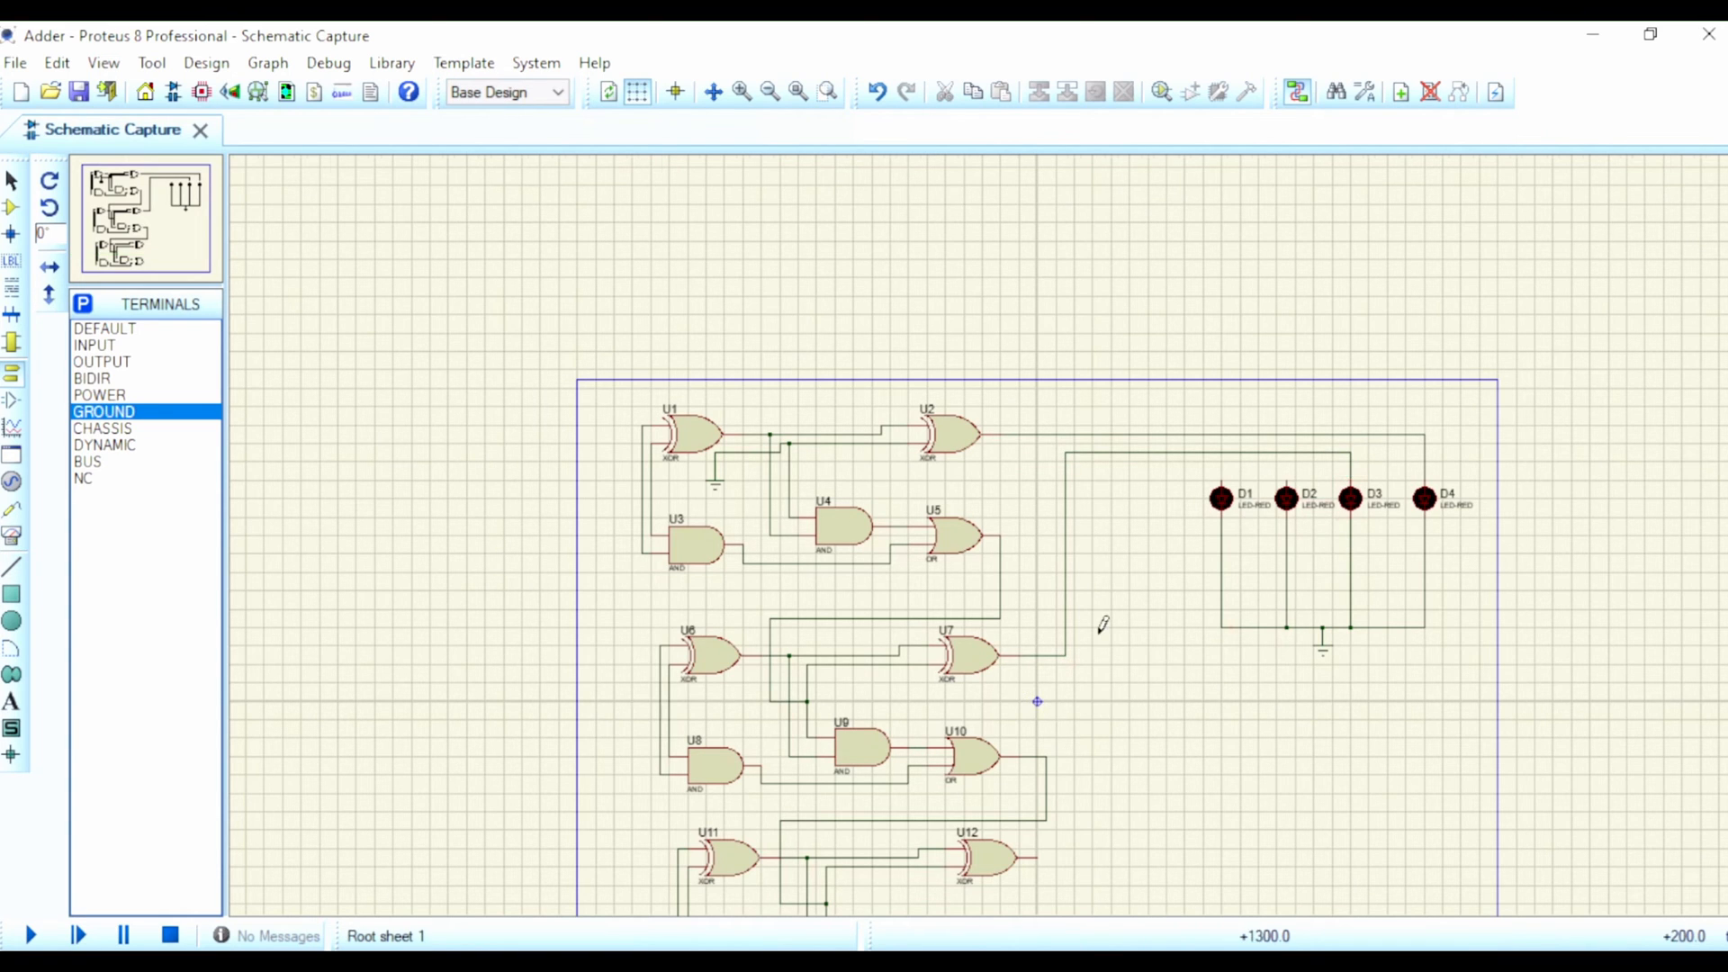
Step: Wire U12's output to the upper pin of LED D2 and U15's output to the upper pin of LED D1
{"action": "scroll", "coordinate": [1080, 648], "scroll_direction": "down", "scroll_amount": 1}
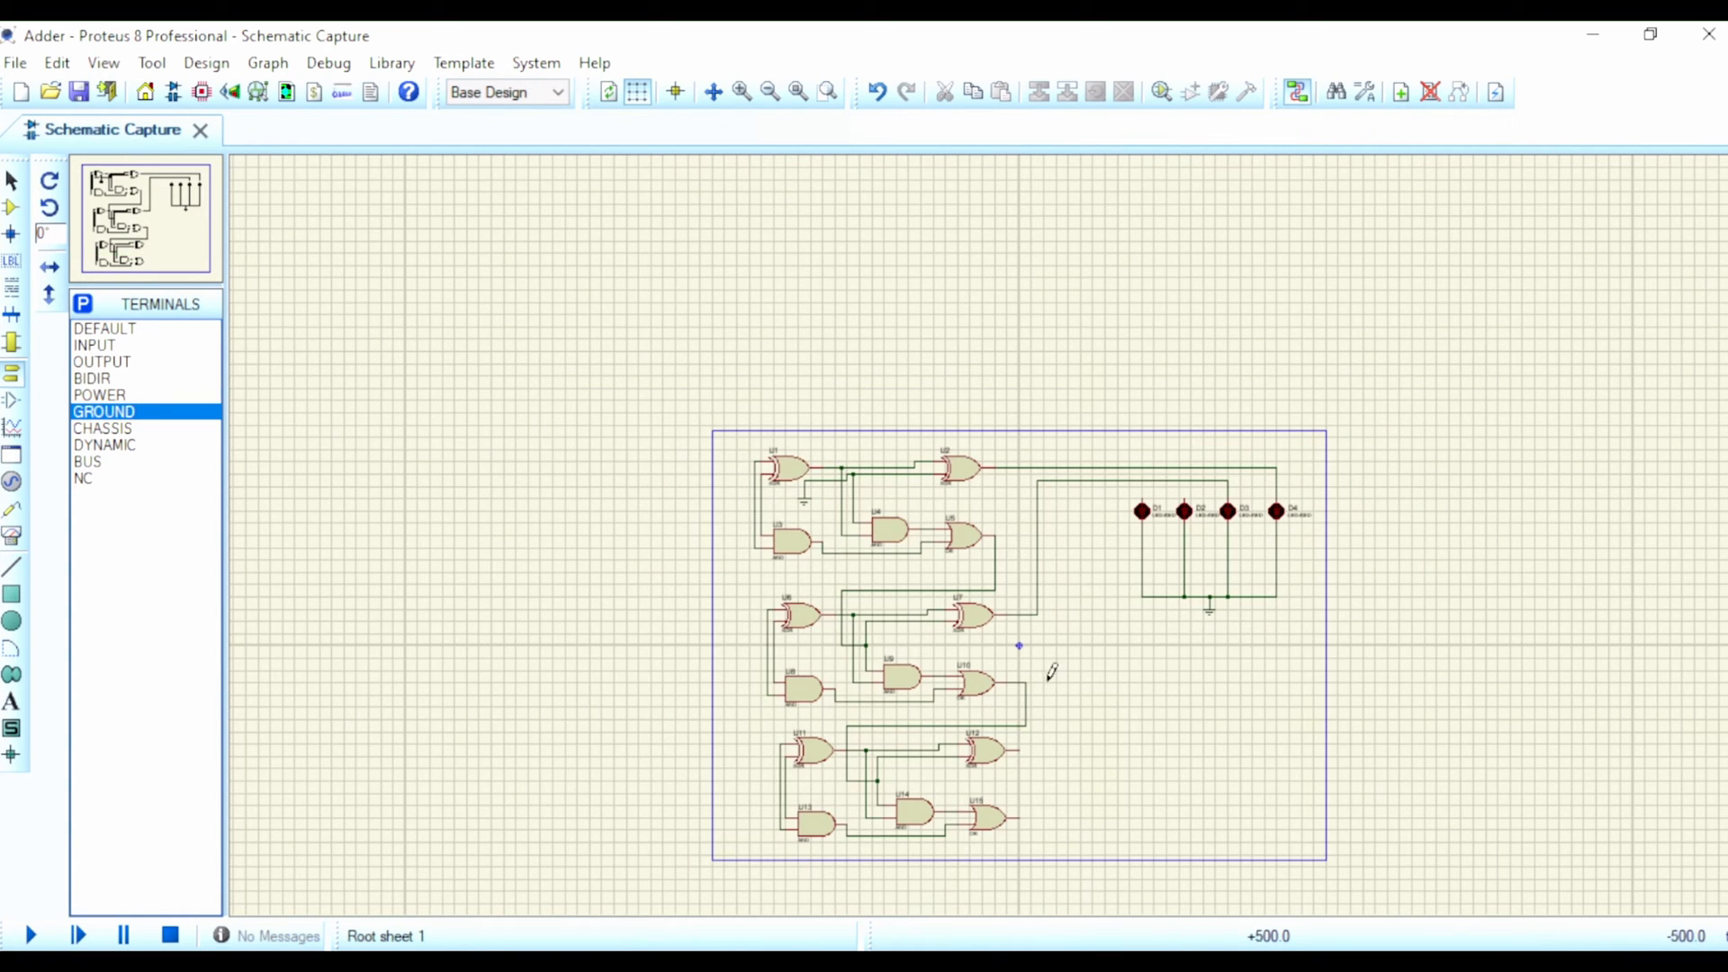
{"action": "left_click", "coordinate": [1019, 745]}
{"action": "scroll", "coordinate": [1071, 517], "scroll_direction": "up", "scroll_amount": 4}
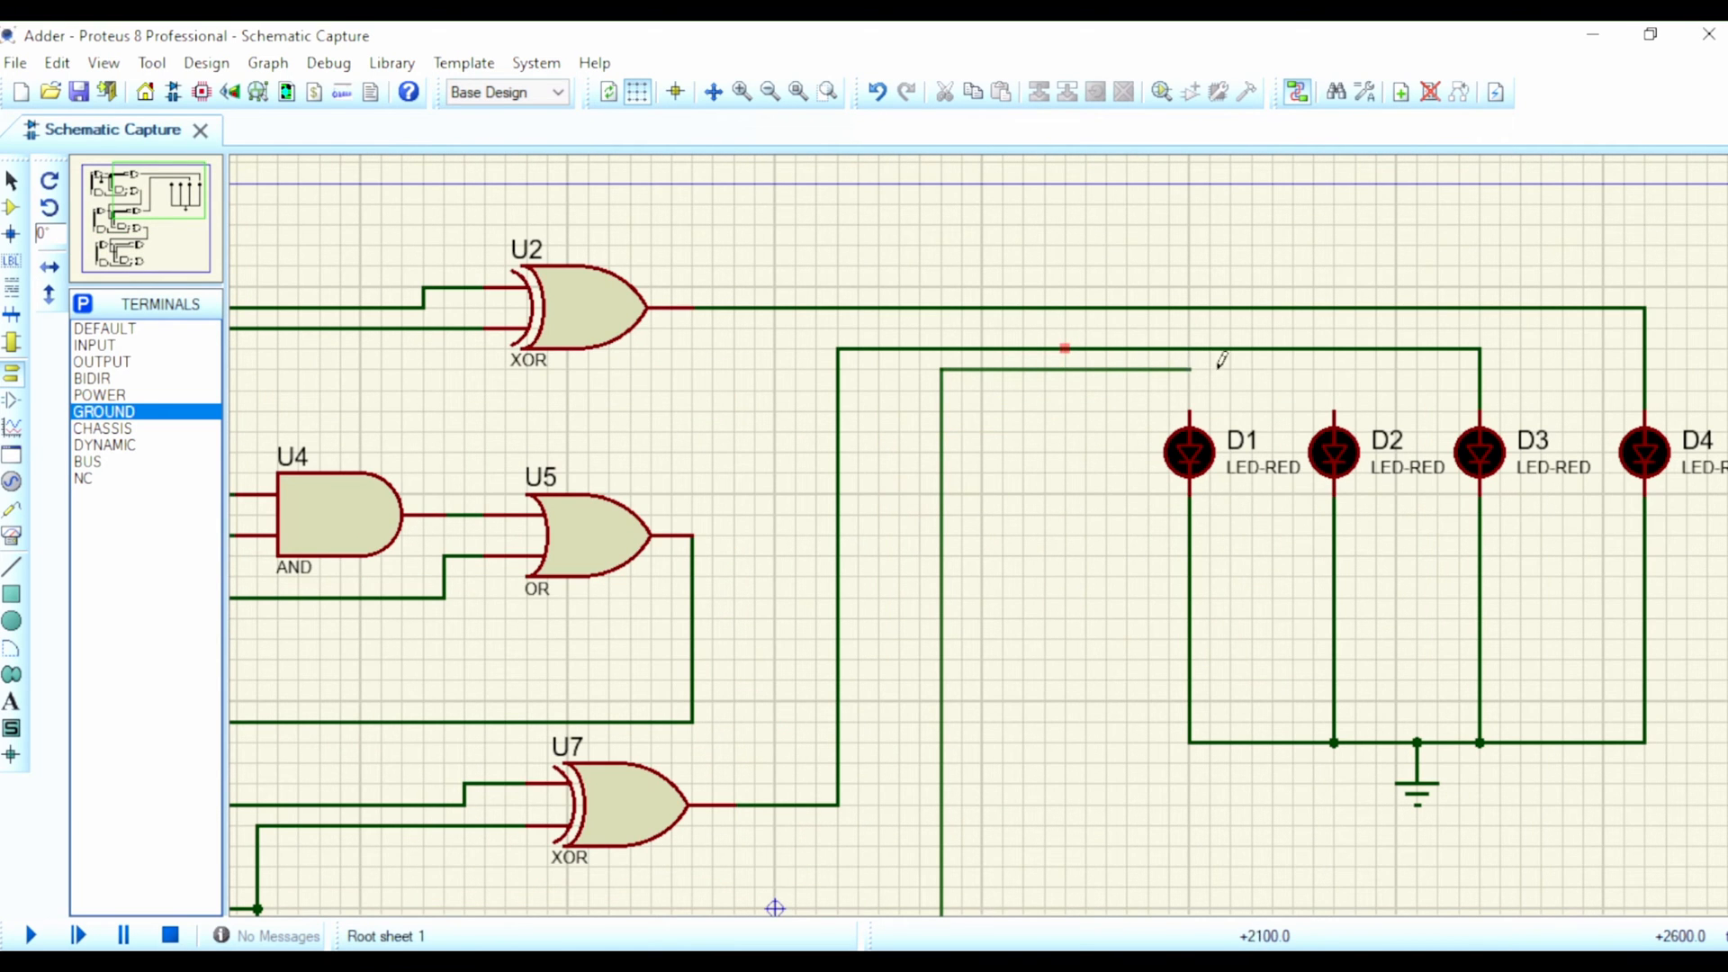
{"action": "left_click", "coordinate": [1335, 410]}
{"action": "scroll", "coordinate": [1069, 567], "scroll_direction": "down", "scroll_amount": 5}
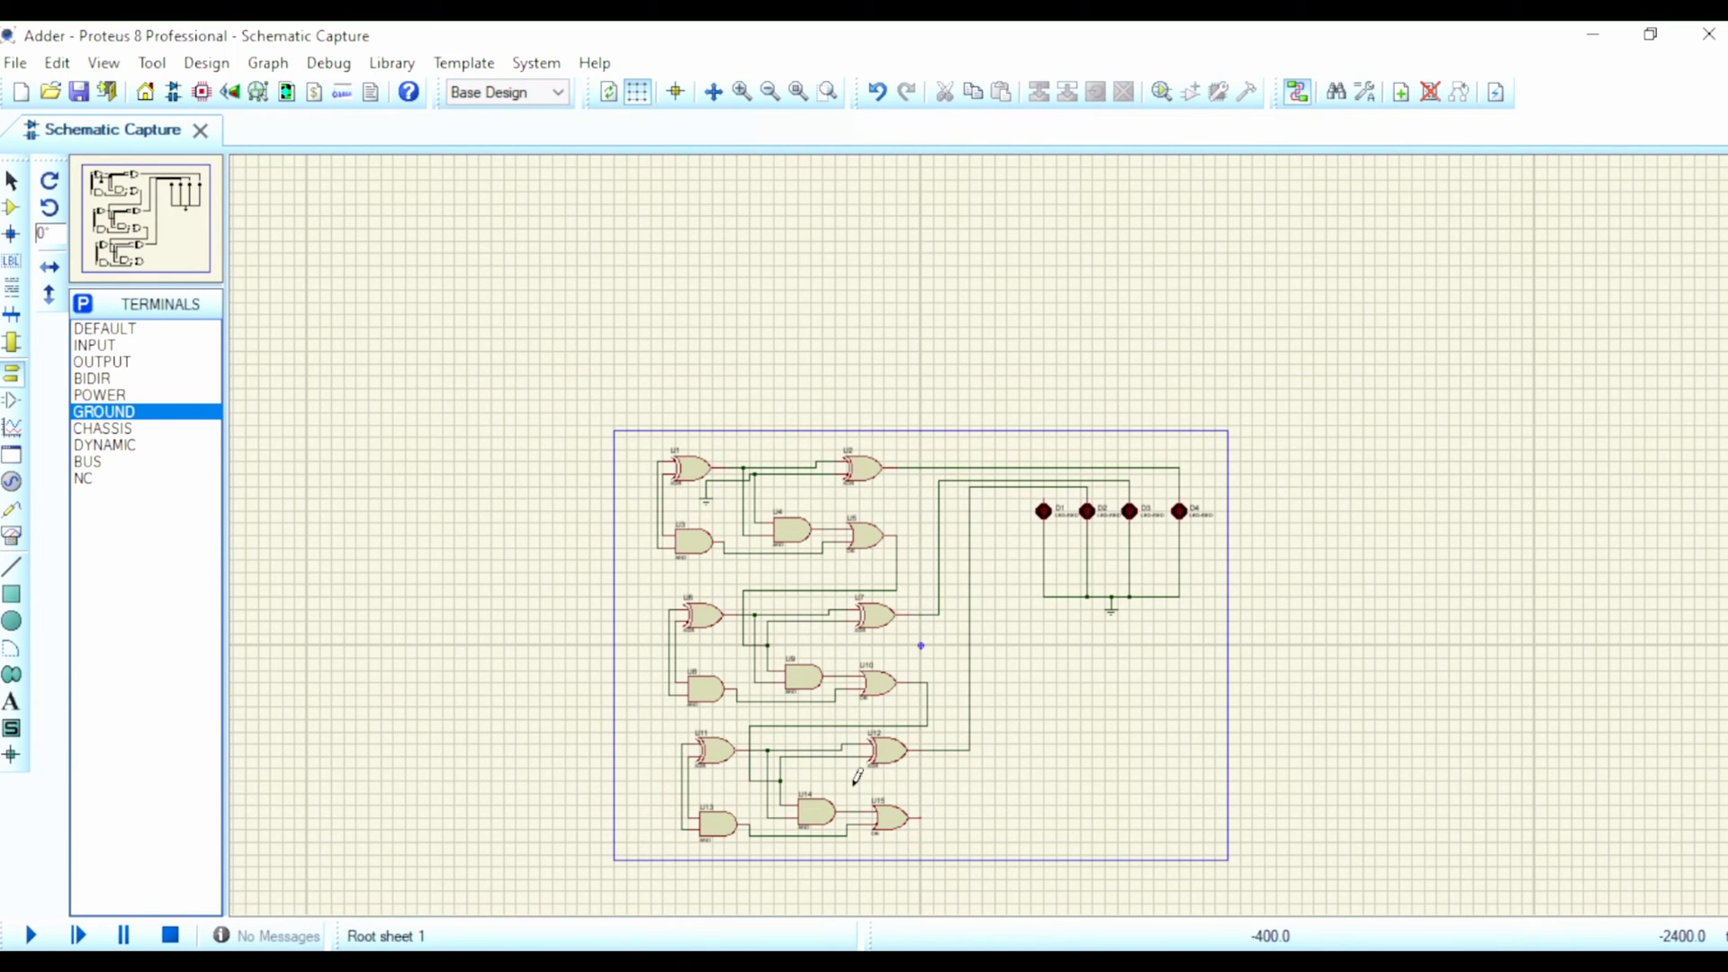
{"action": "left_click", "coordinate": [922, 810]}
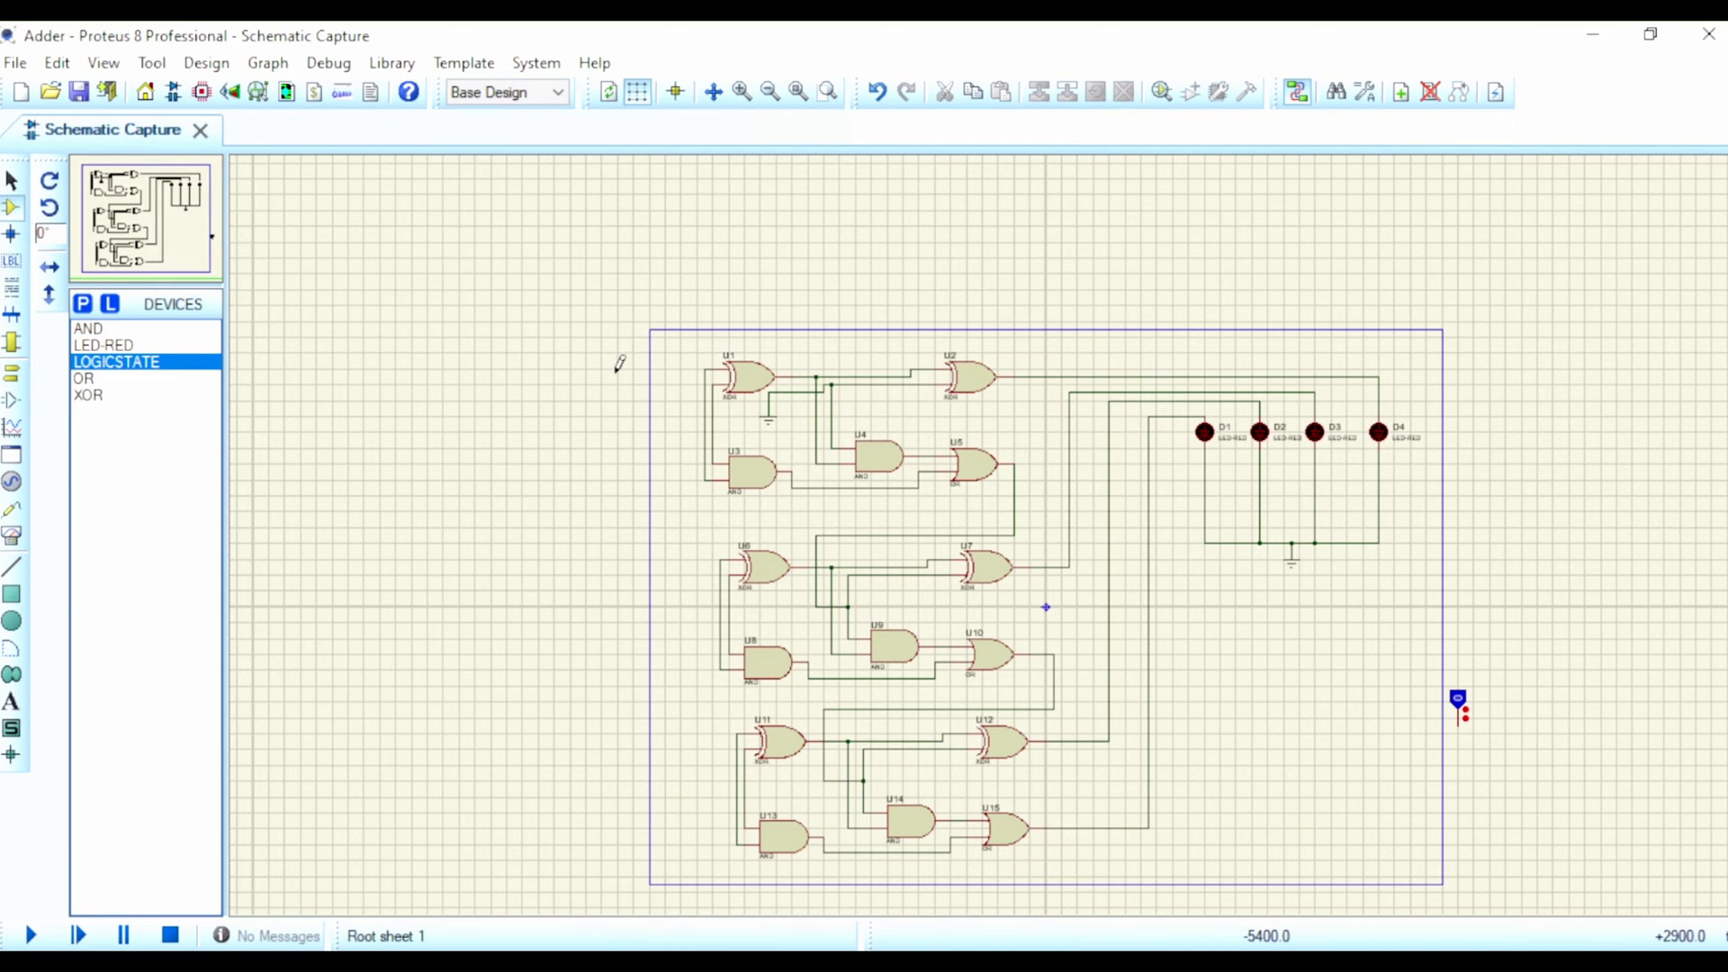
Step: Place a LOGICSTATE to the left of U1, outside the sheet border, and rotate it to point downward
{"action": "left_click", "coordinate": [616, 372]}
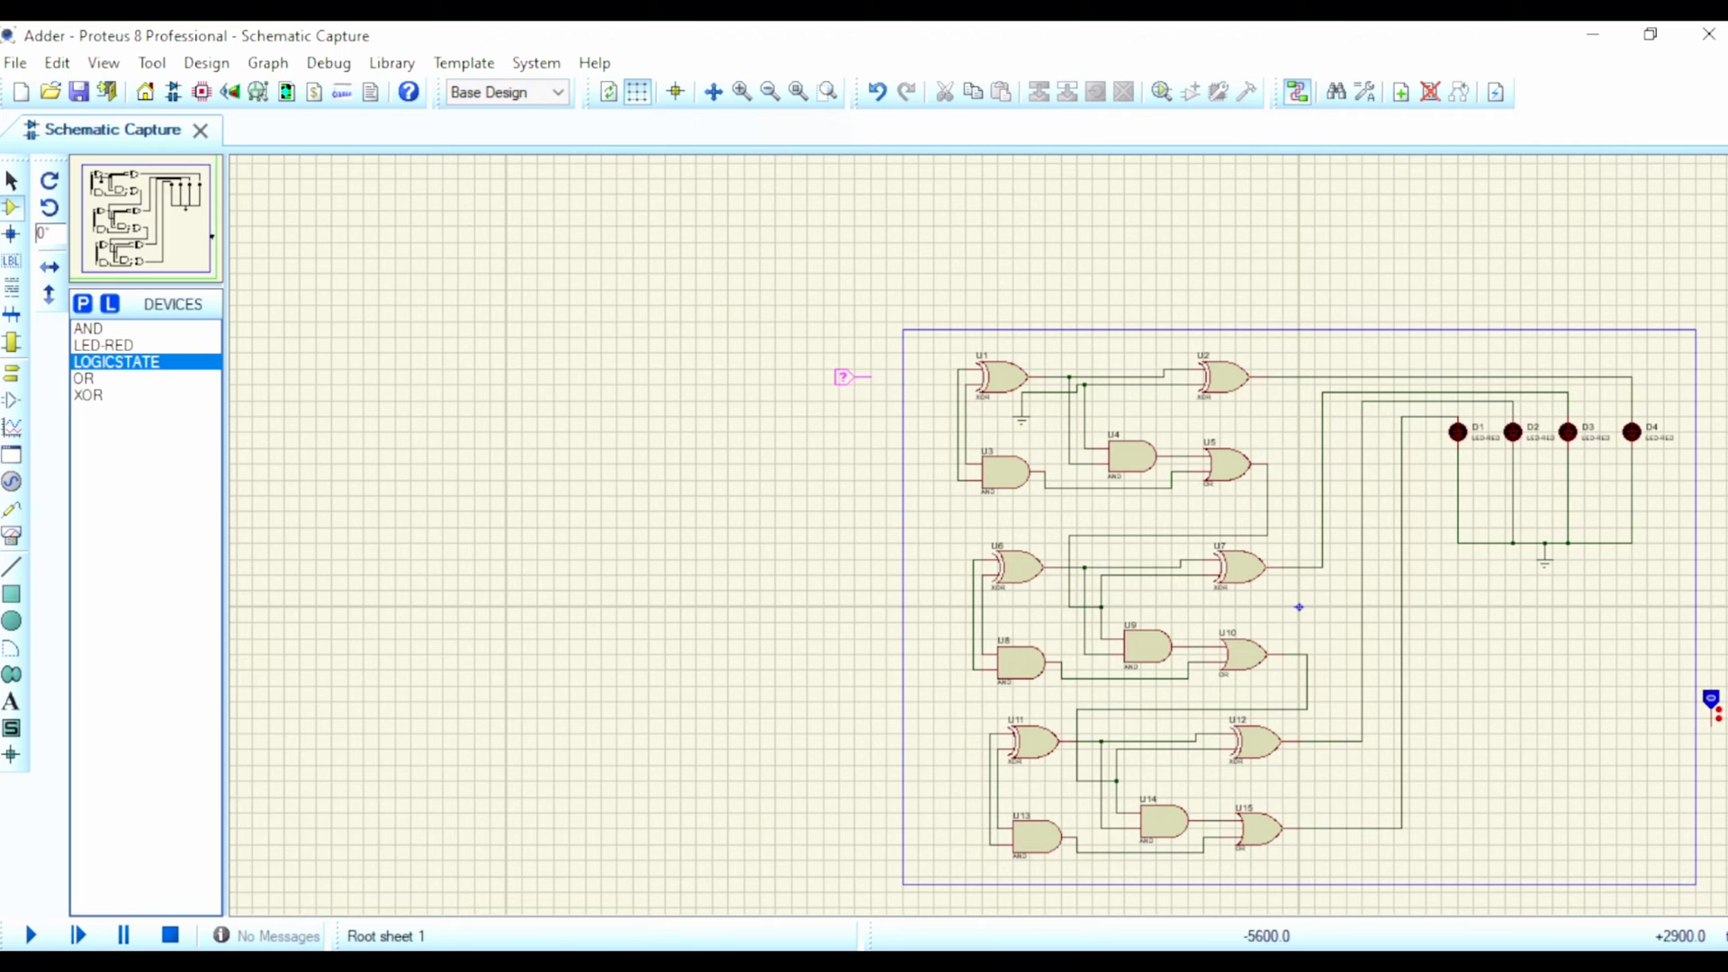
{"action": "left_click", "coordinate": [846, 376]}
{"action": "scroll", "coordinate": [1080, 486], "scroll_direction": "down", "scroll_amount": 2}
{"action": "scroll", "coordinate": [987, 526], "scroll_direction": "up", "scroll_amount": 1}
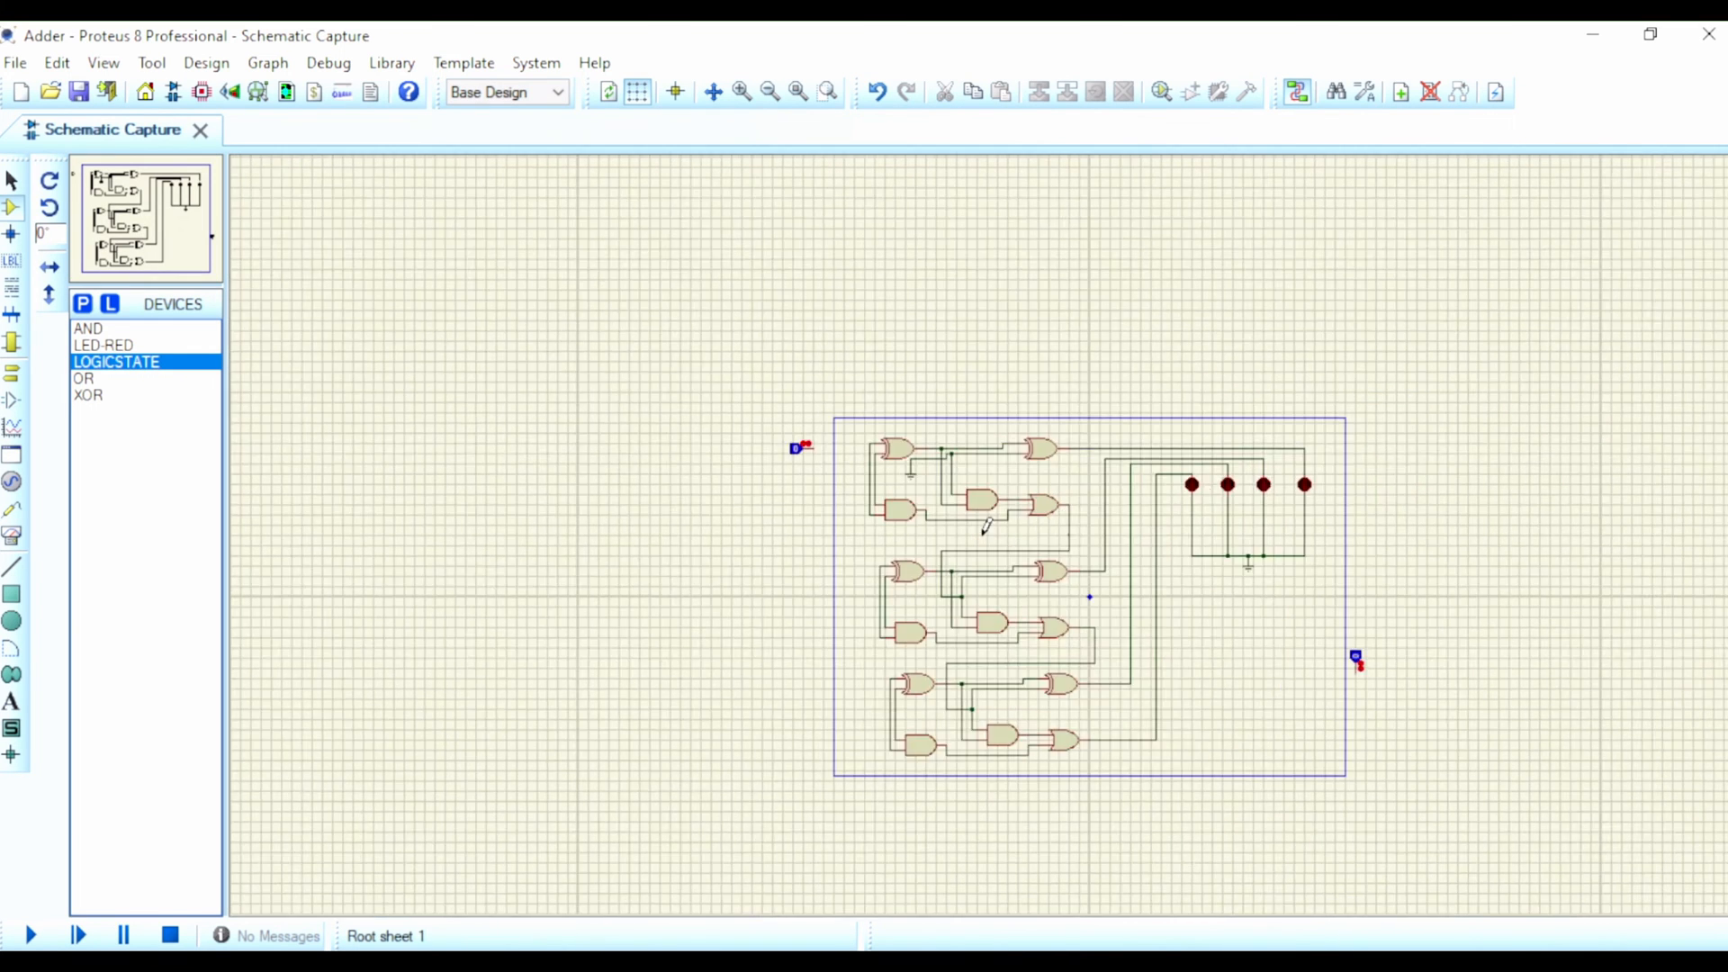
{"action": "scroll", "coordinate": [987, 527], "scroll_direction": "up", "scroll_amount": 2}
{"action": "scroll", "coordinate": [567, 443], "scroll_direction": "down", "scroll_amount": 1}
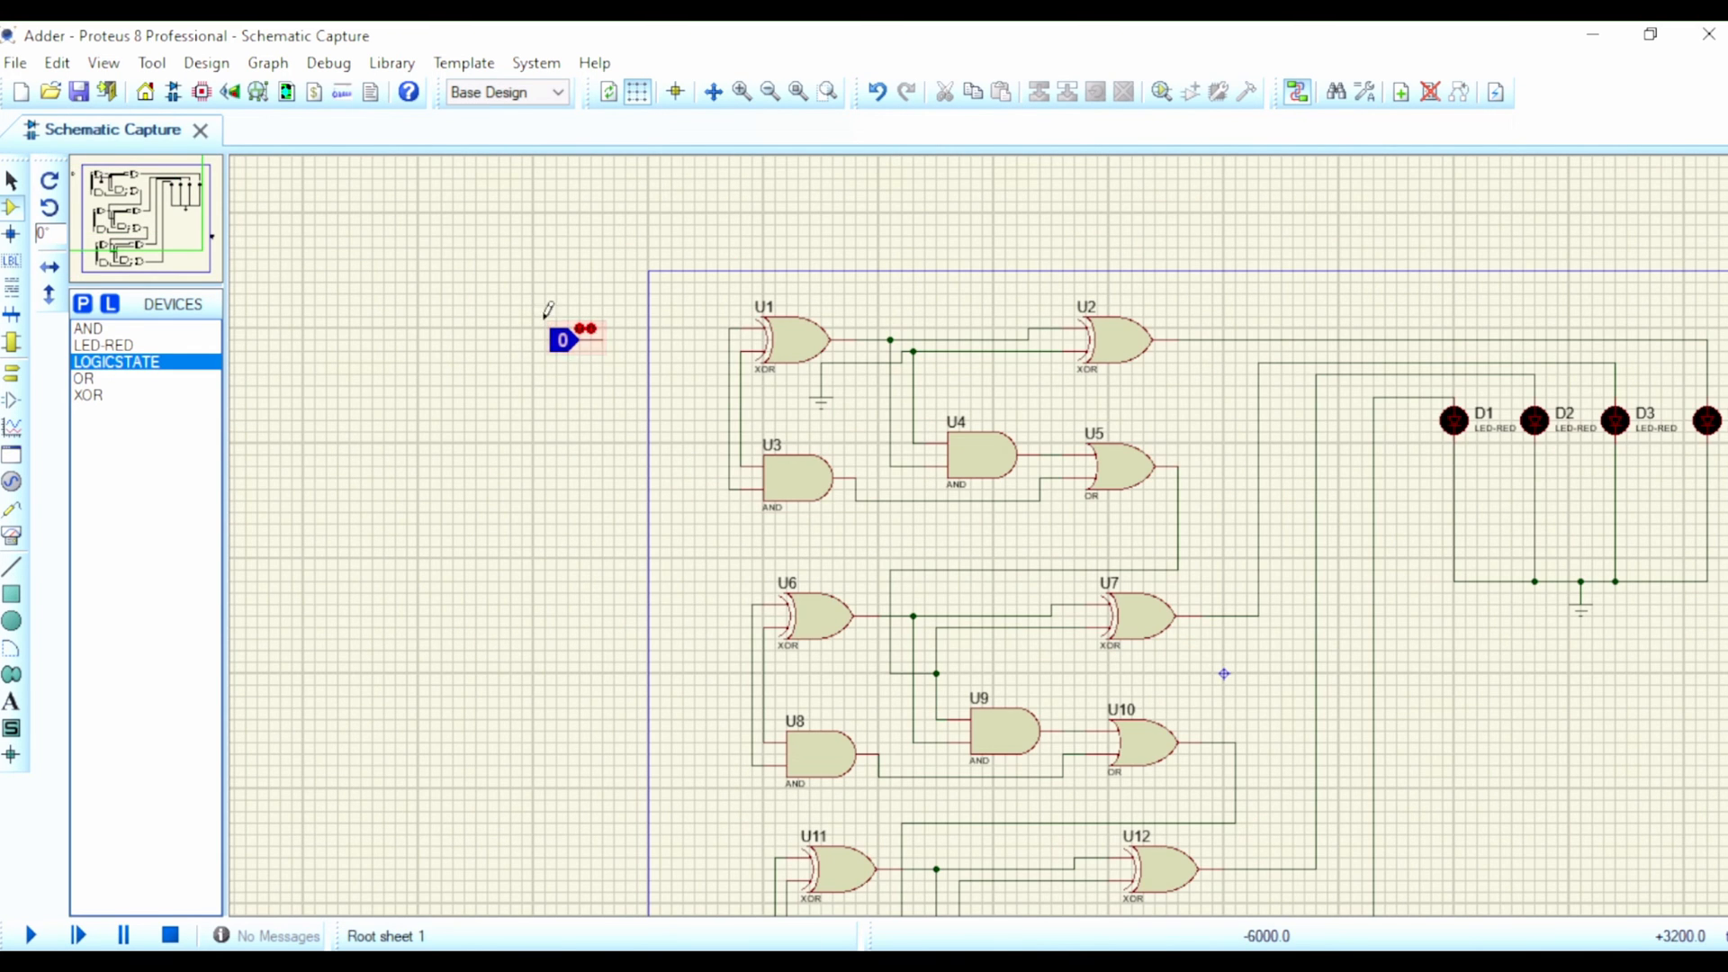
{"action": "right_click", "coordinate": [583, 340]}
{"action": "left_click", "coordinate": [693, 269]}
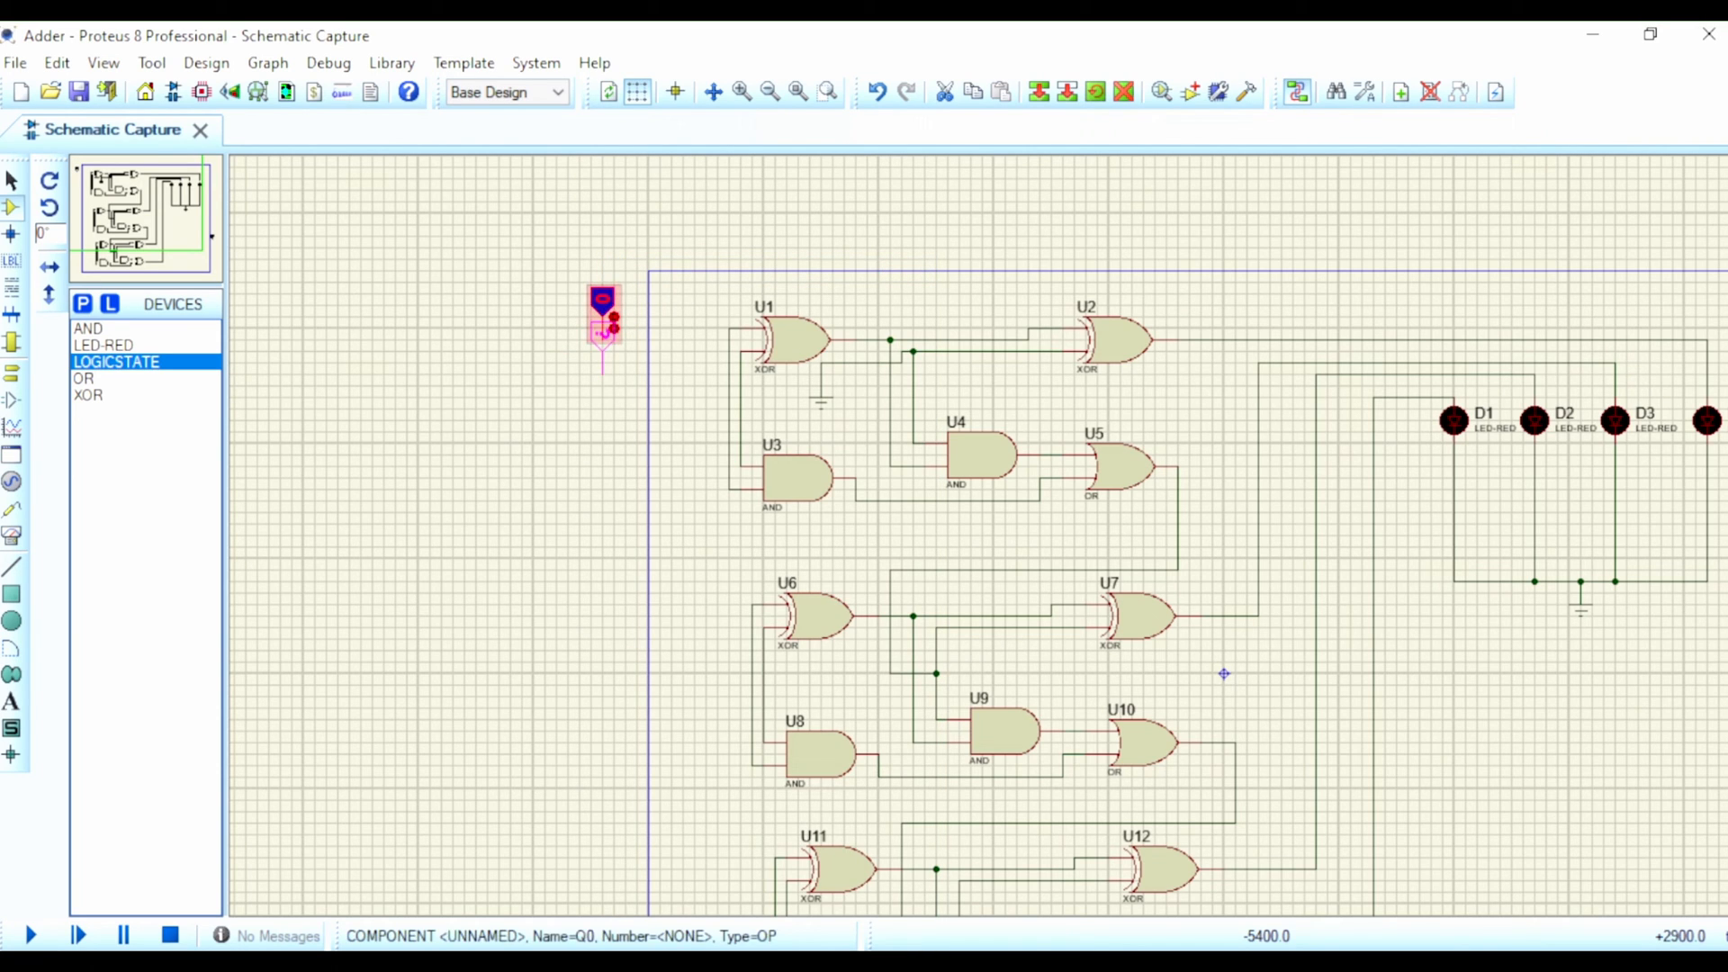
Step: Block-copy the rotated logic state five times to its left, forming a row of two groups of three
{"action": "mouse_move", "coordinate": [602, 340]}
{"action": "left_mouse_down"}
{"action": "mouse_move", "coordinate": [647, 362]}
{"action": "mouse_move", "coordinate": [638, 387]}
{"action": "left_mouse_up"}
{"action": "right_click", "coordinate": [640, 329]}
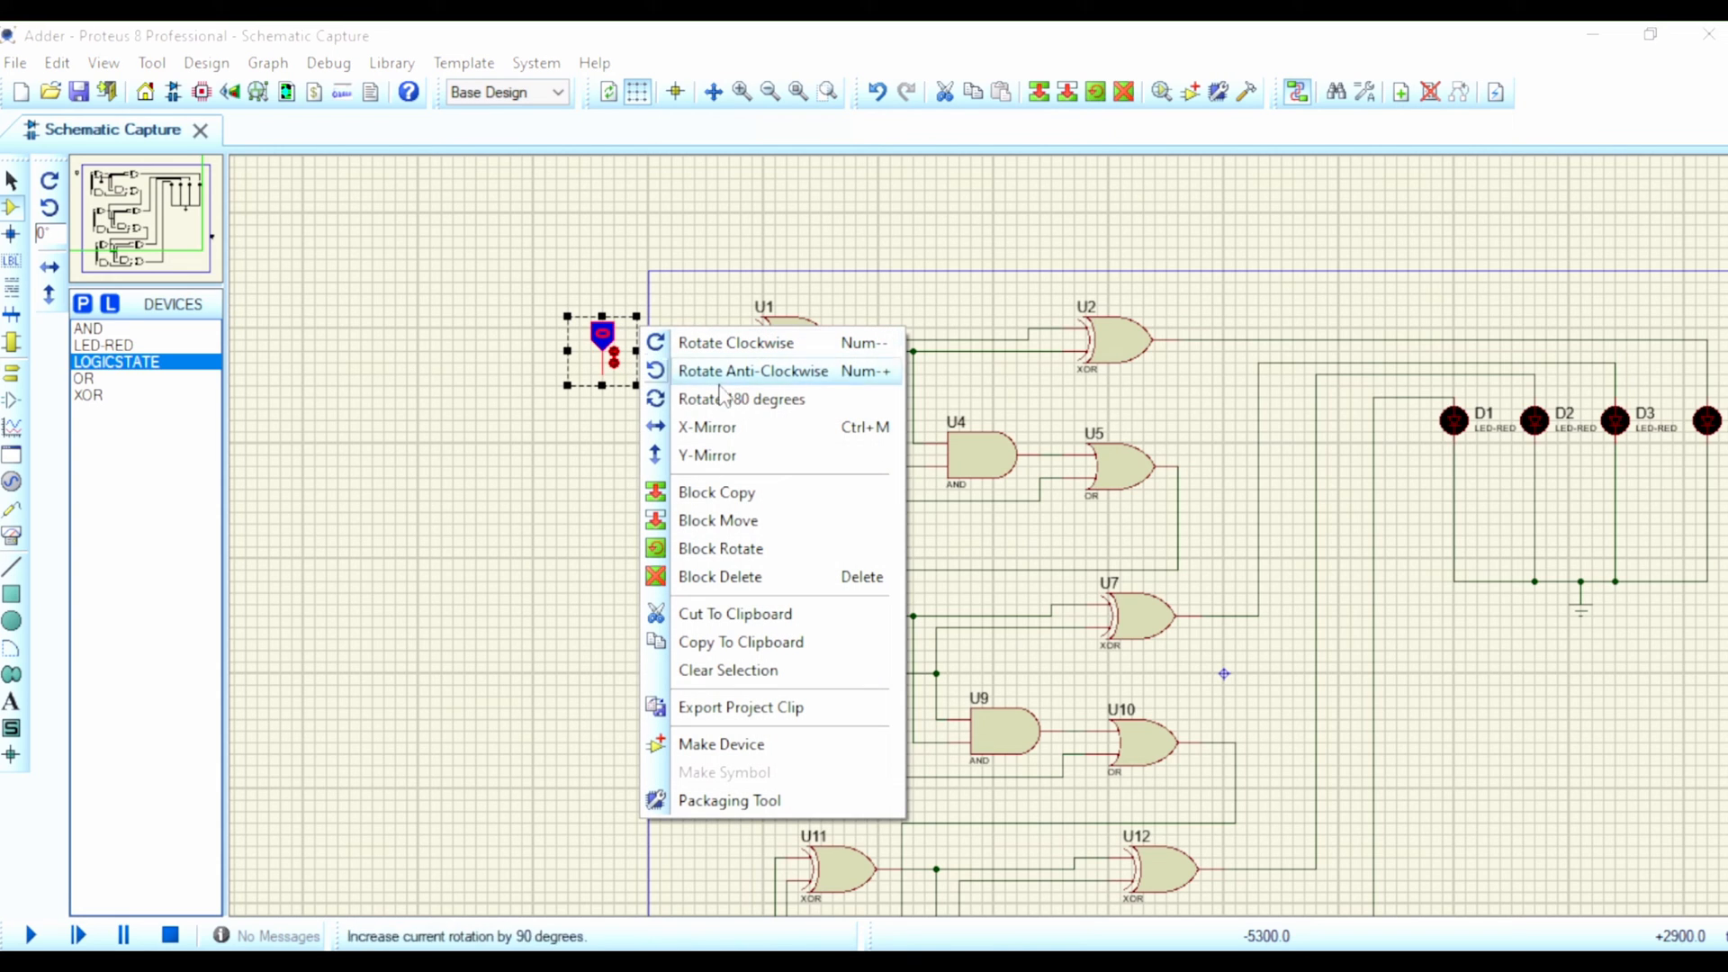
{"action": "left_click", "coordinate": [735, 498]}
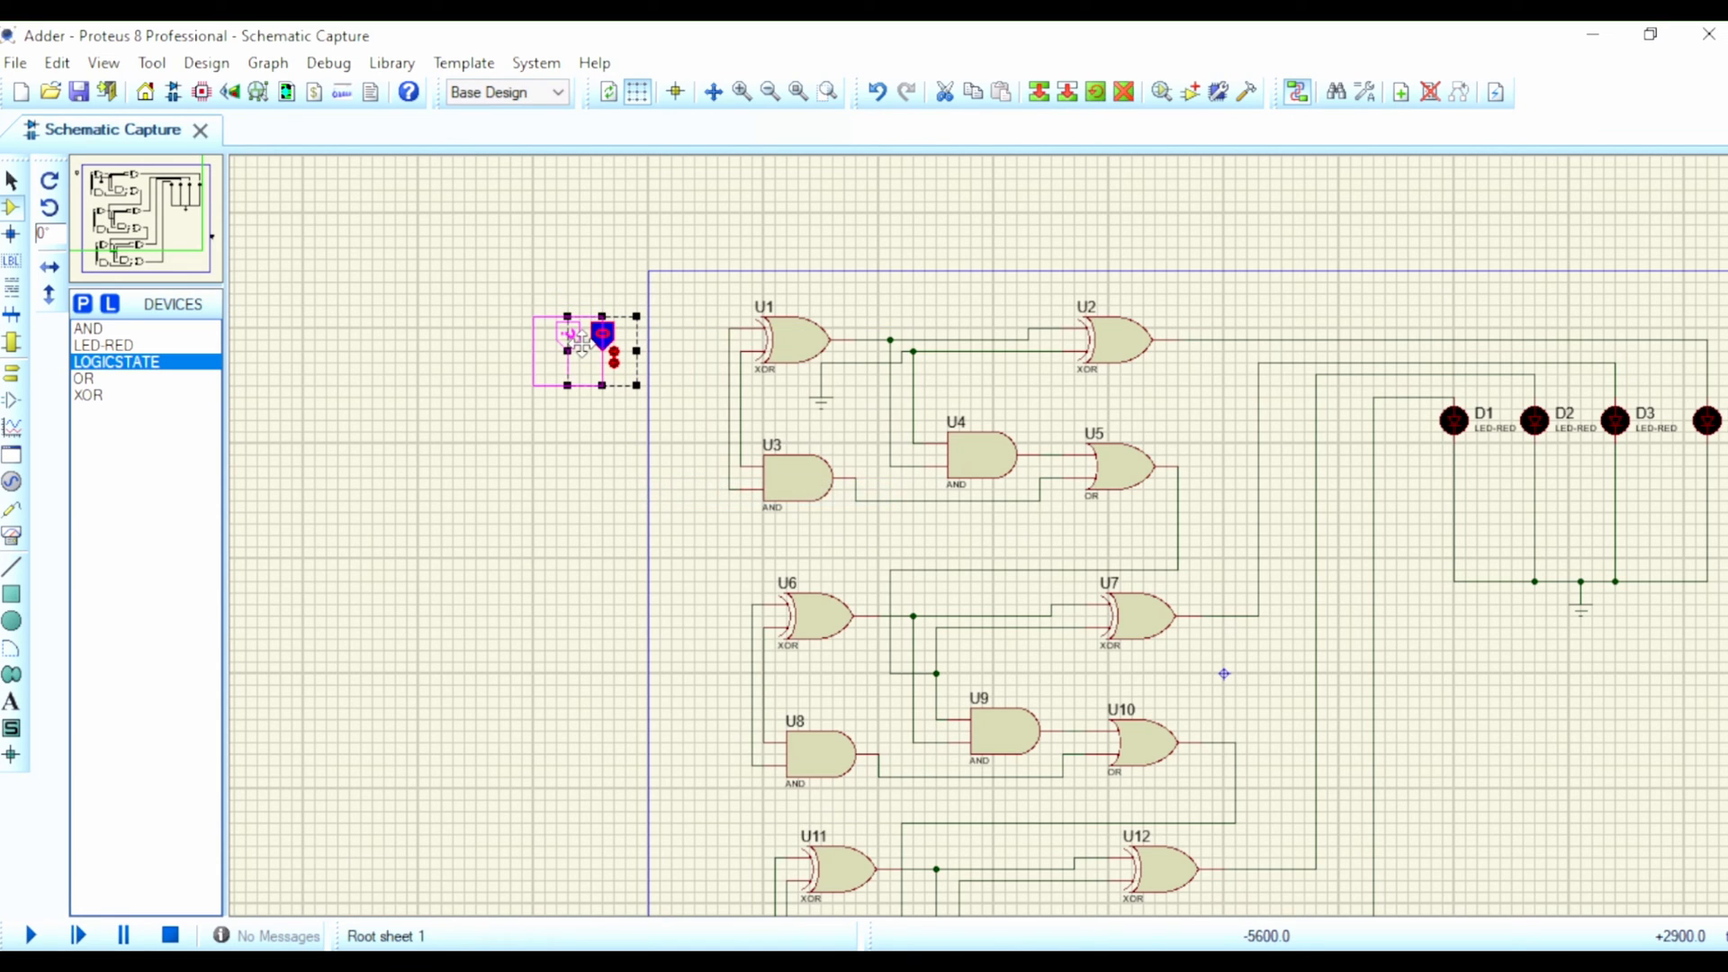
{"action": "left_click", "coordinate": [581, 342]}
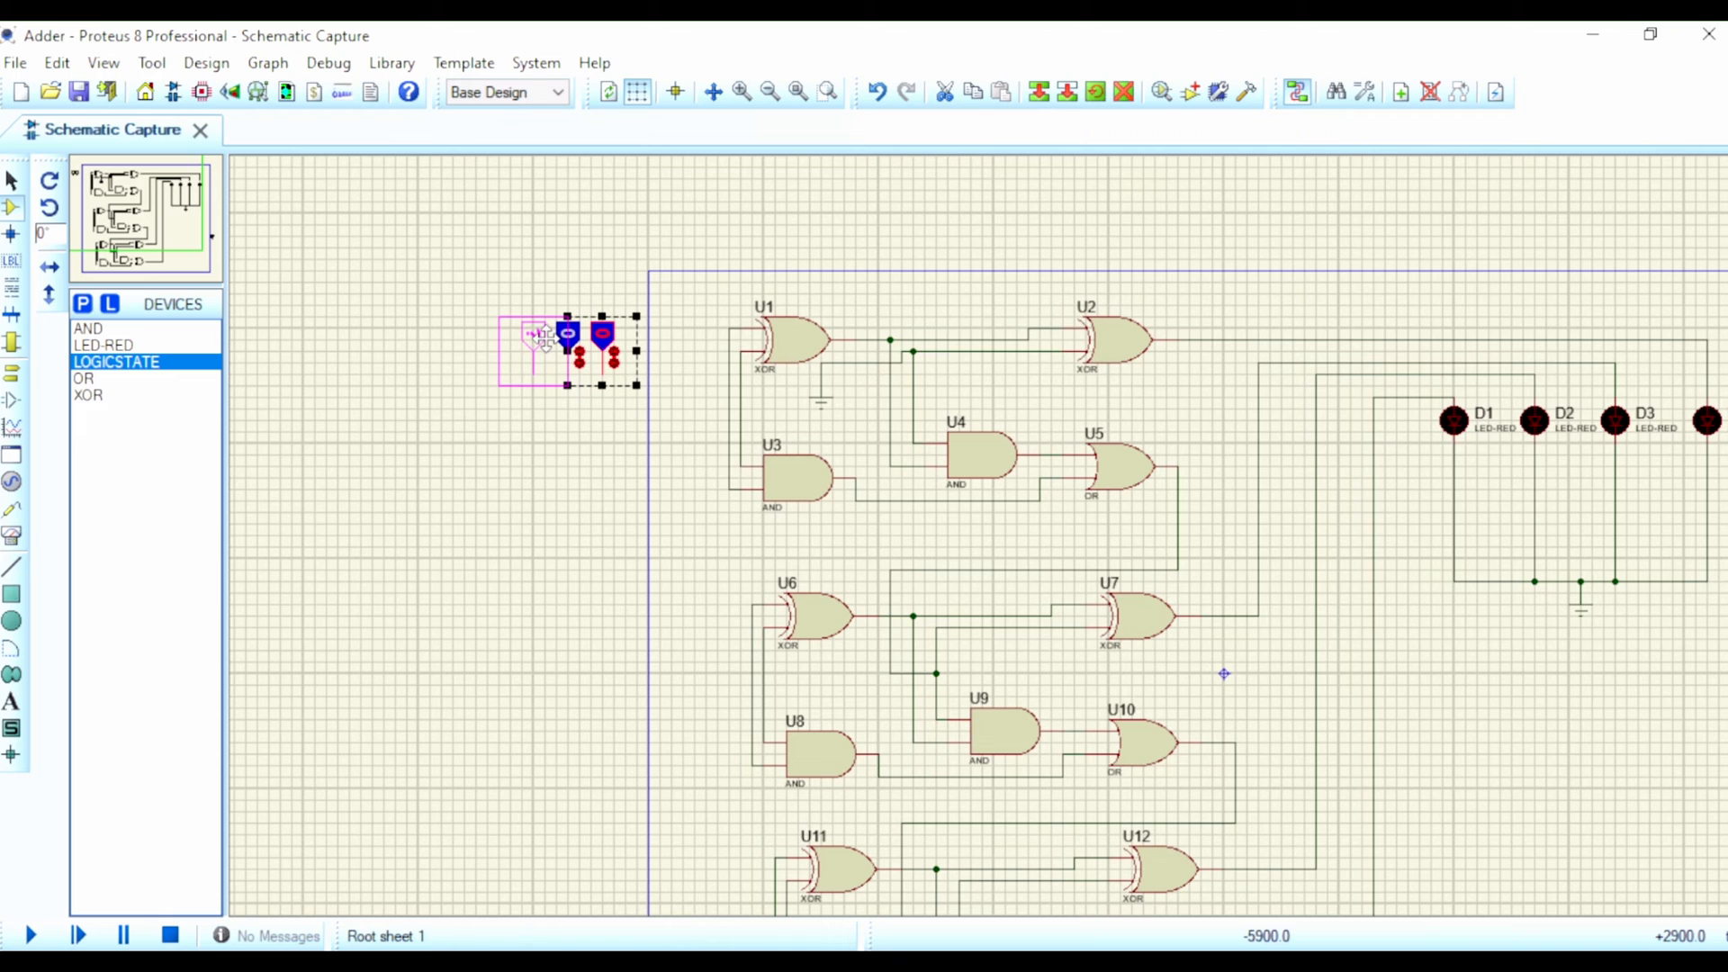
{"action": "left_click", "coordinate": [540, 339]}
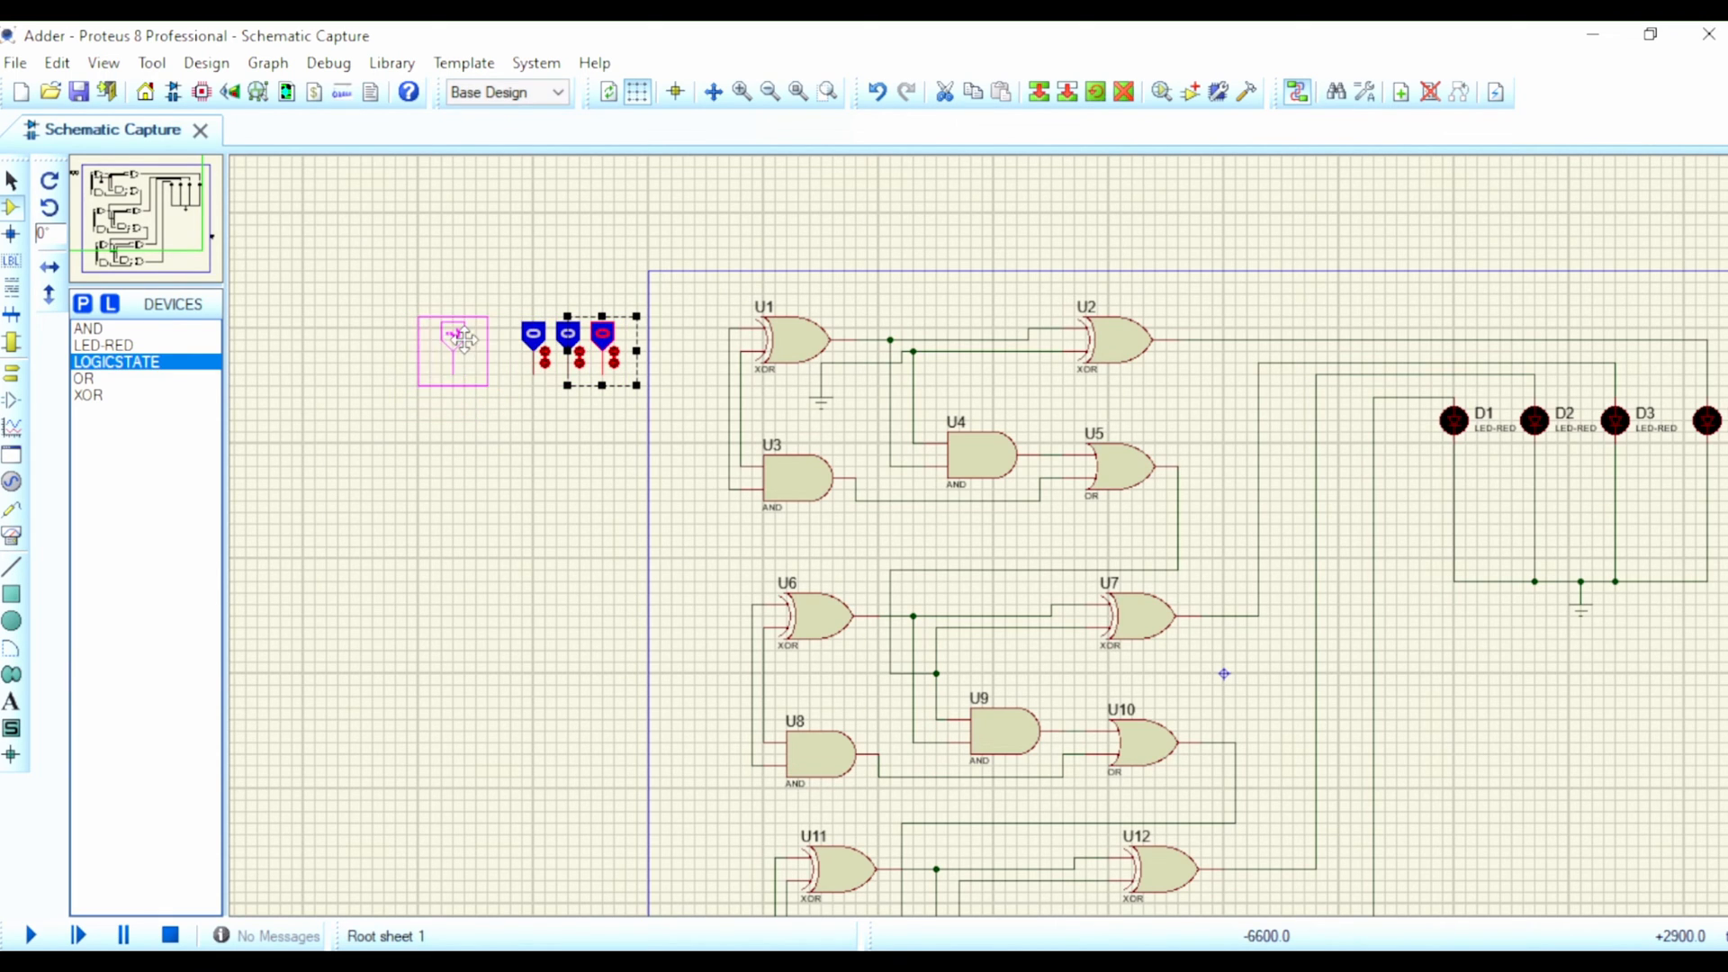
{"action": "left_click", "coordinate": [460, 340]}
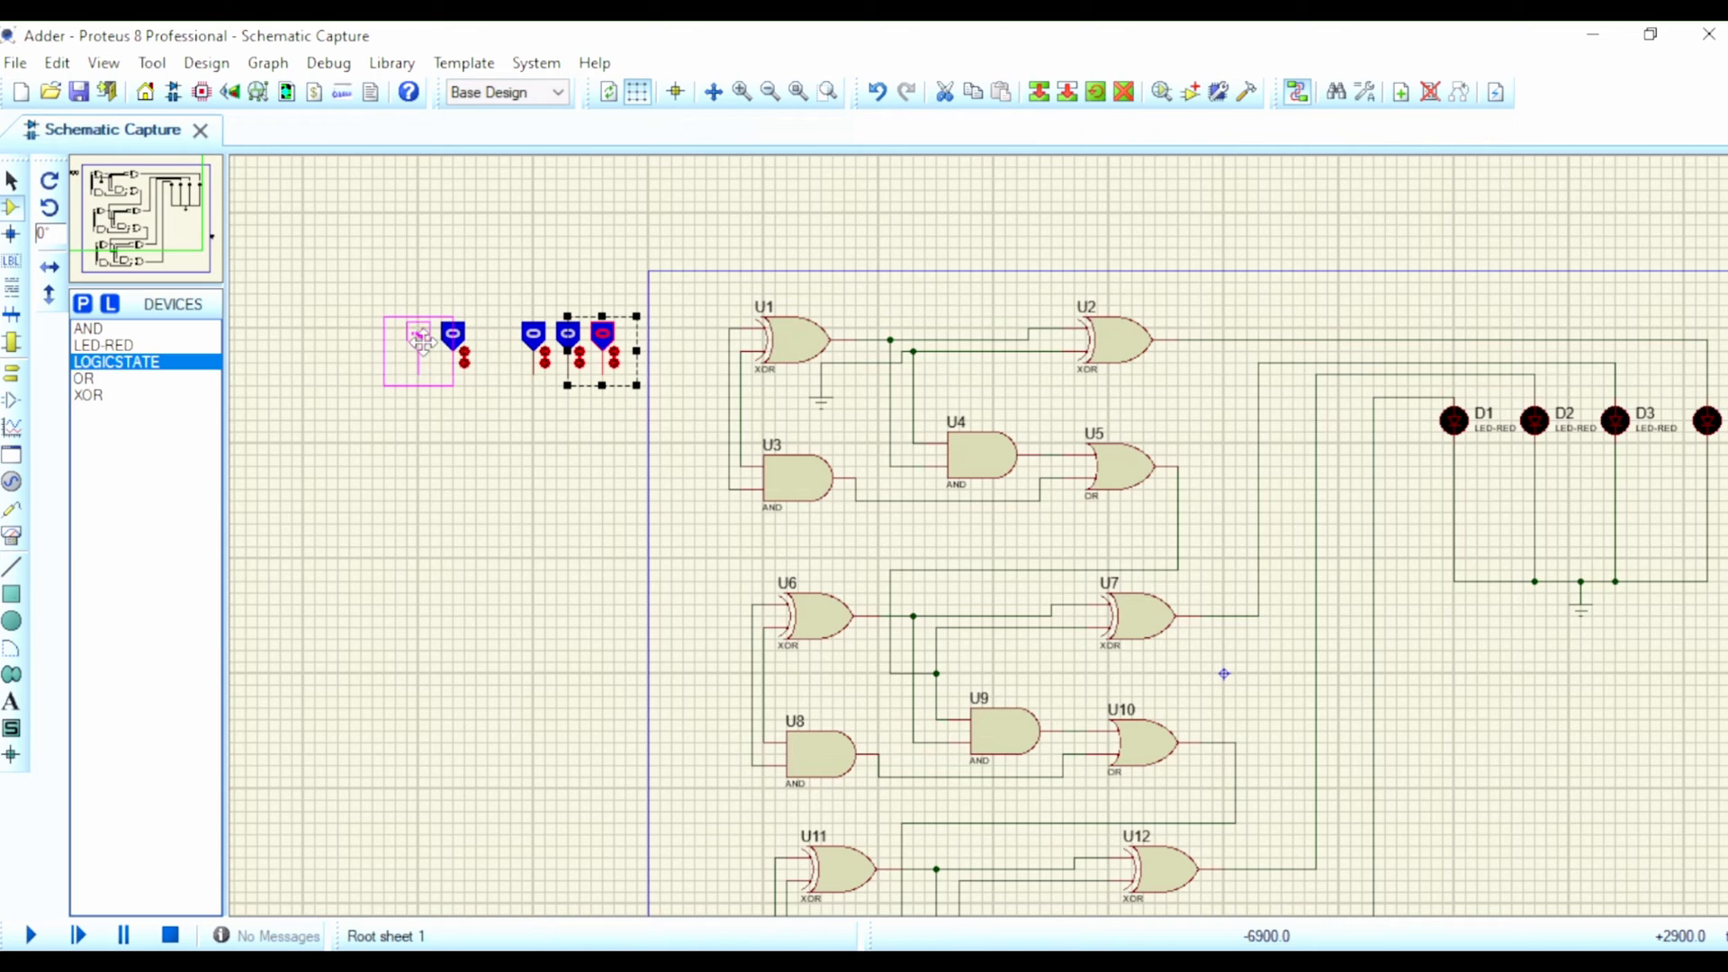
{"action": "left_click", "coordinate": [423, 340]}
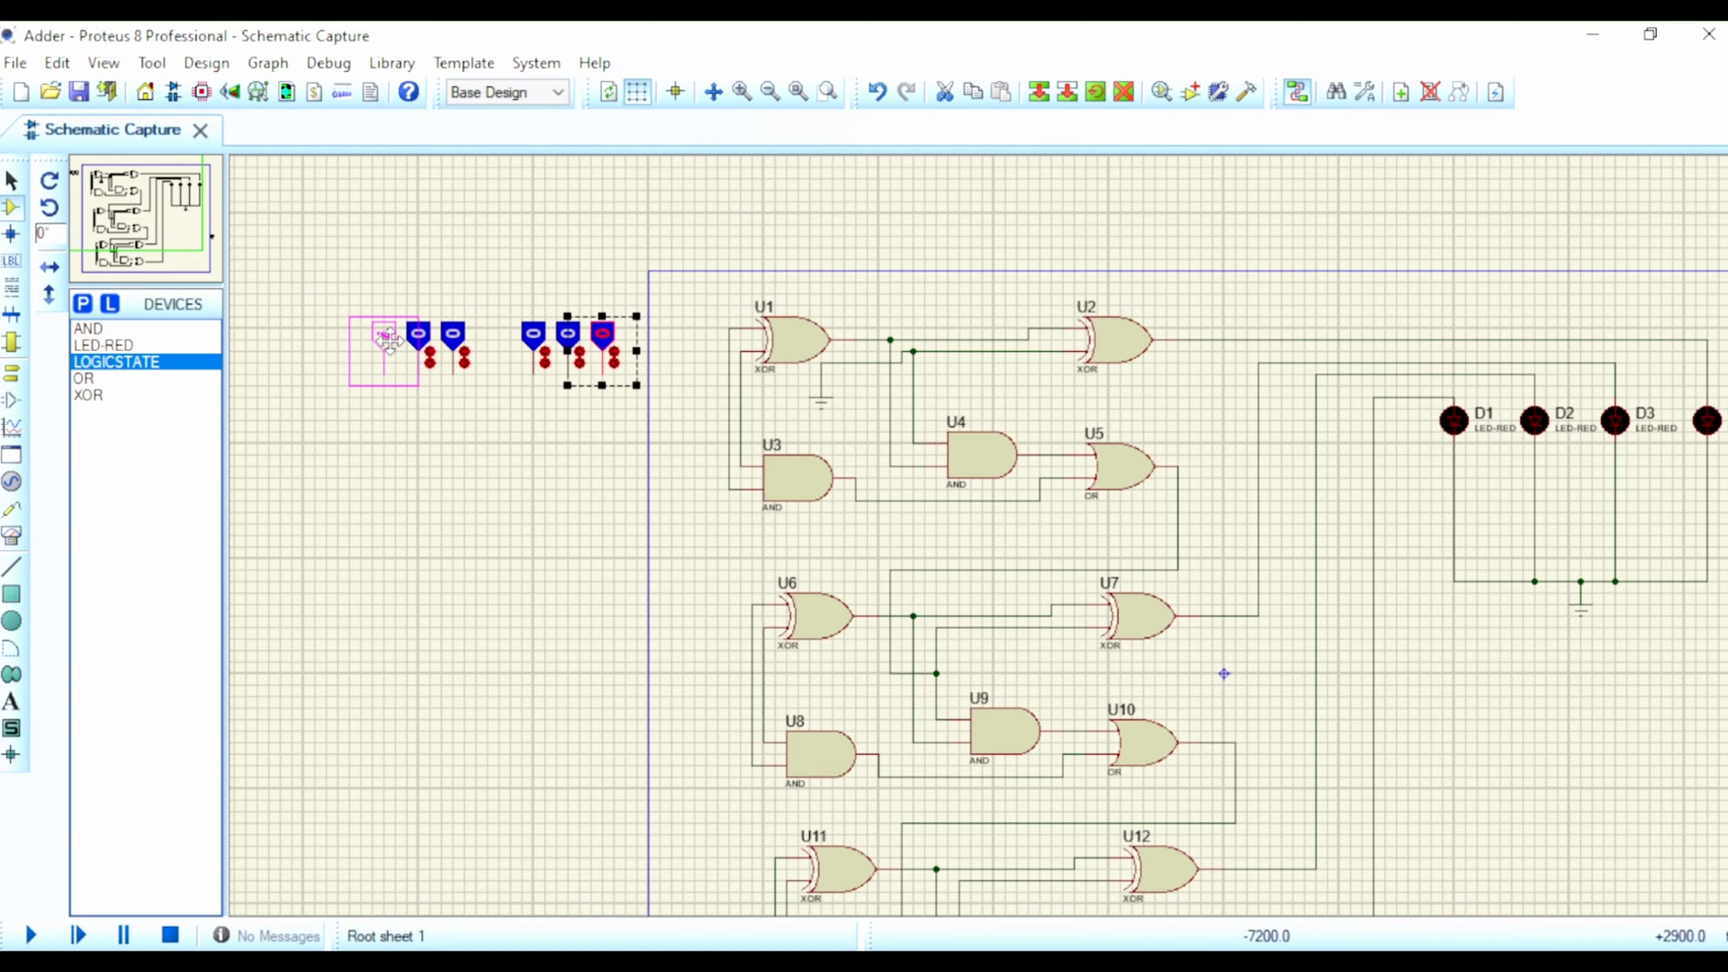
{"action": "left_click", "coordinate": [387, 340]}
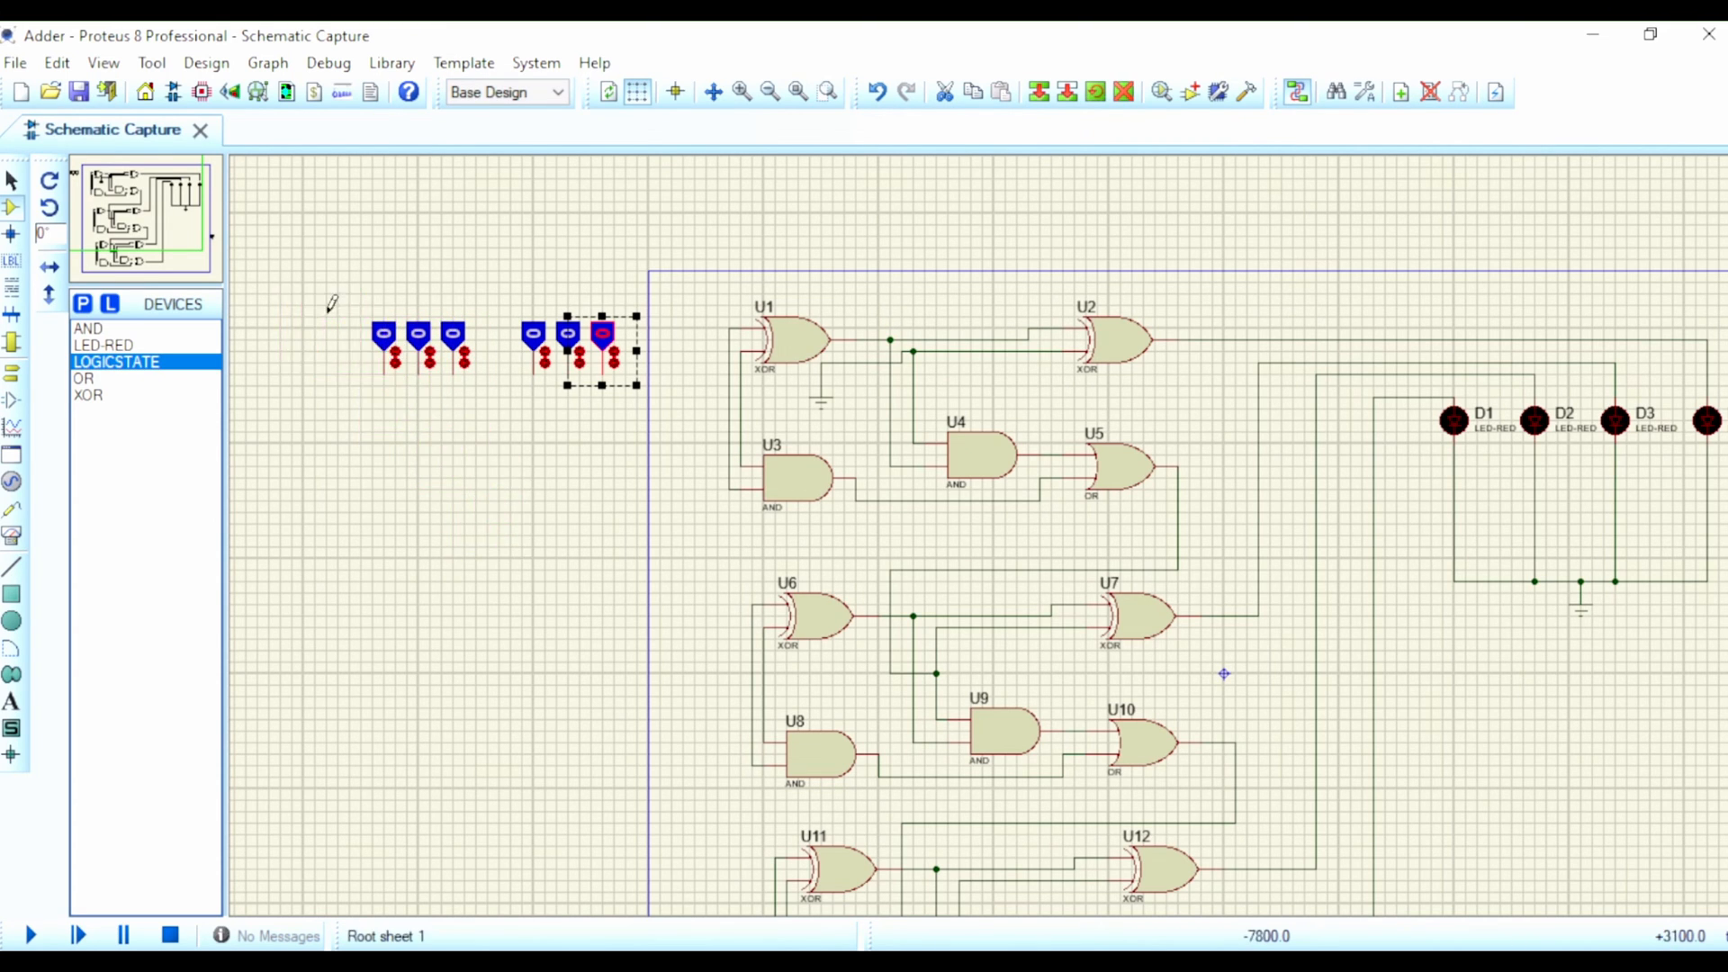
{"action": "left_click", "coordinate": [101, 330]}
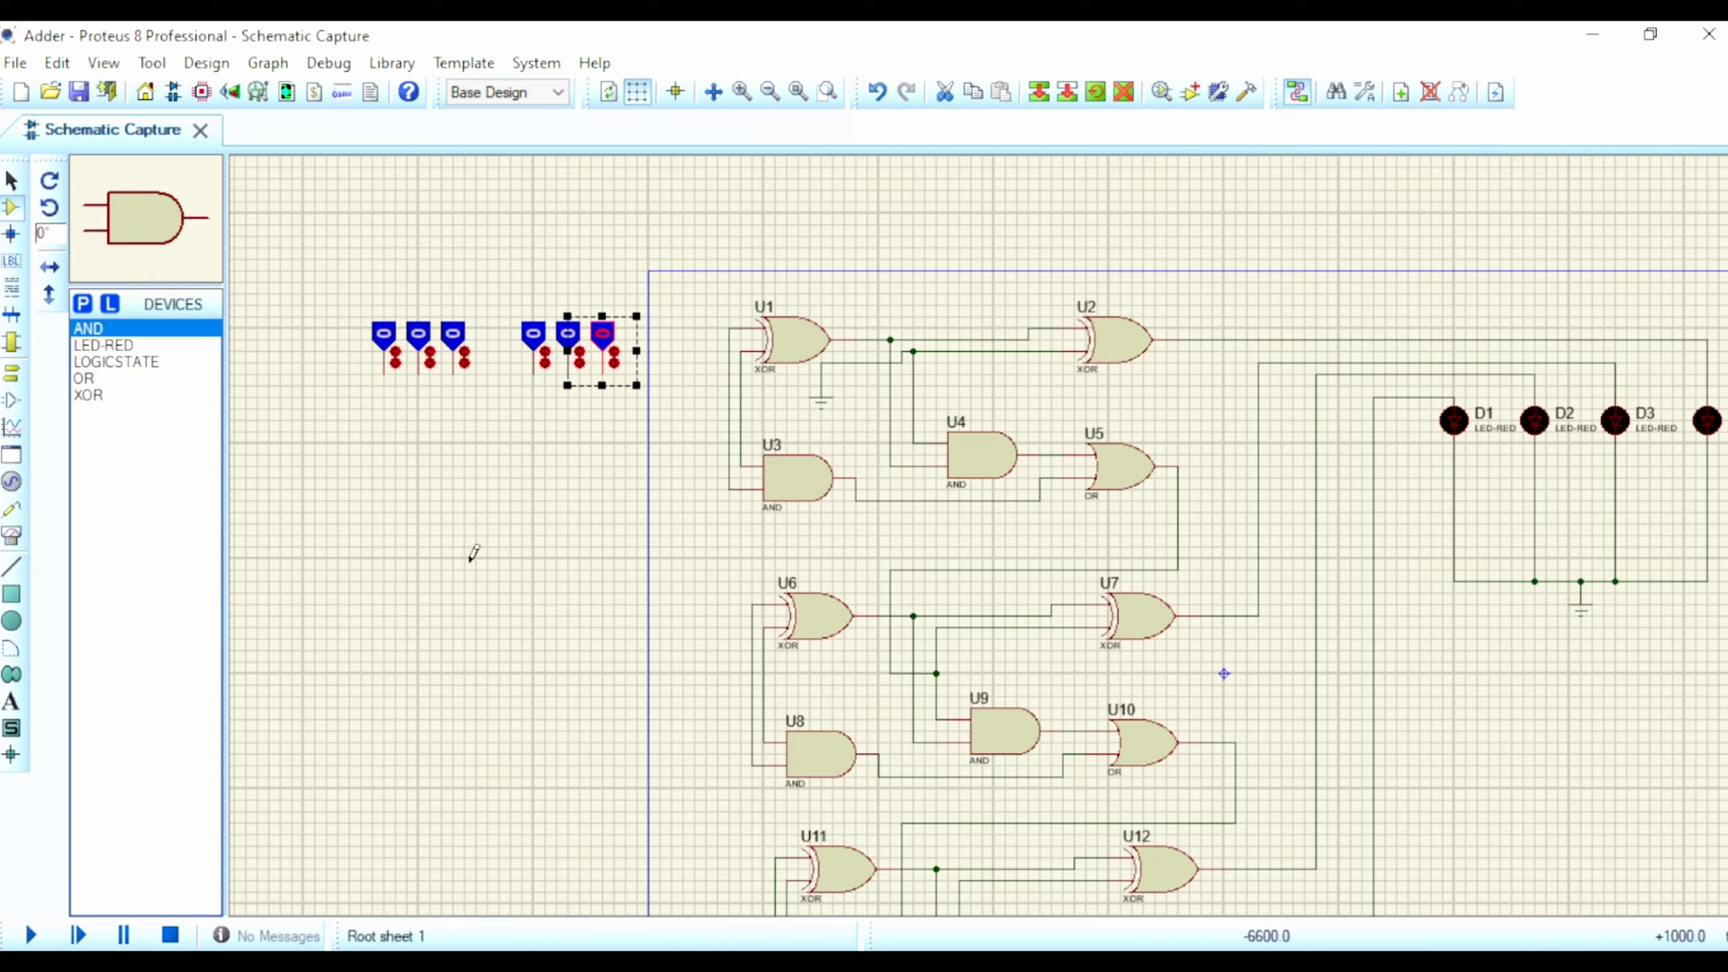
{"action": "left_click", "coordinate": [621, 441]}
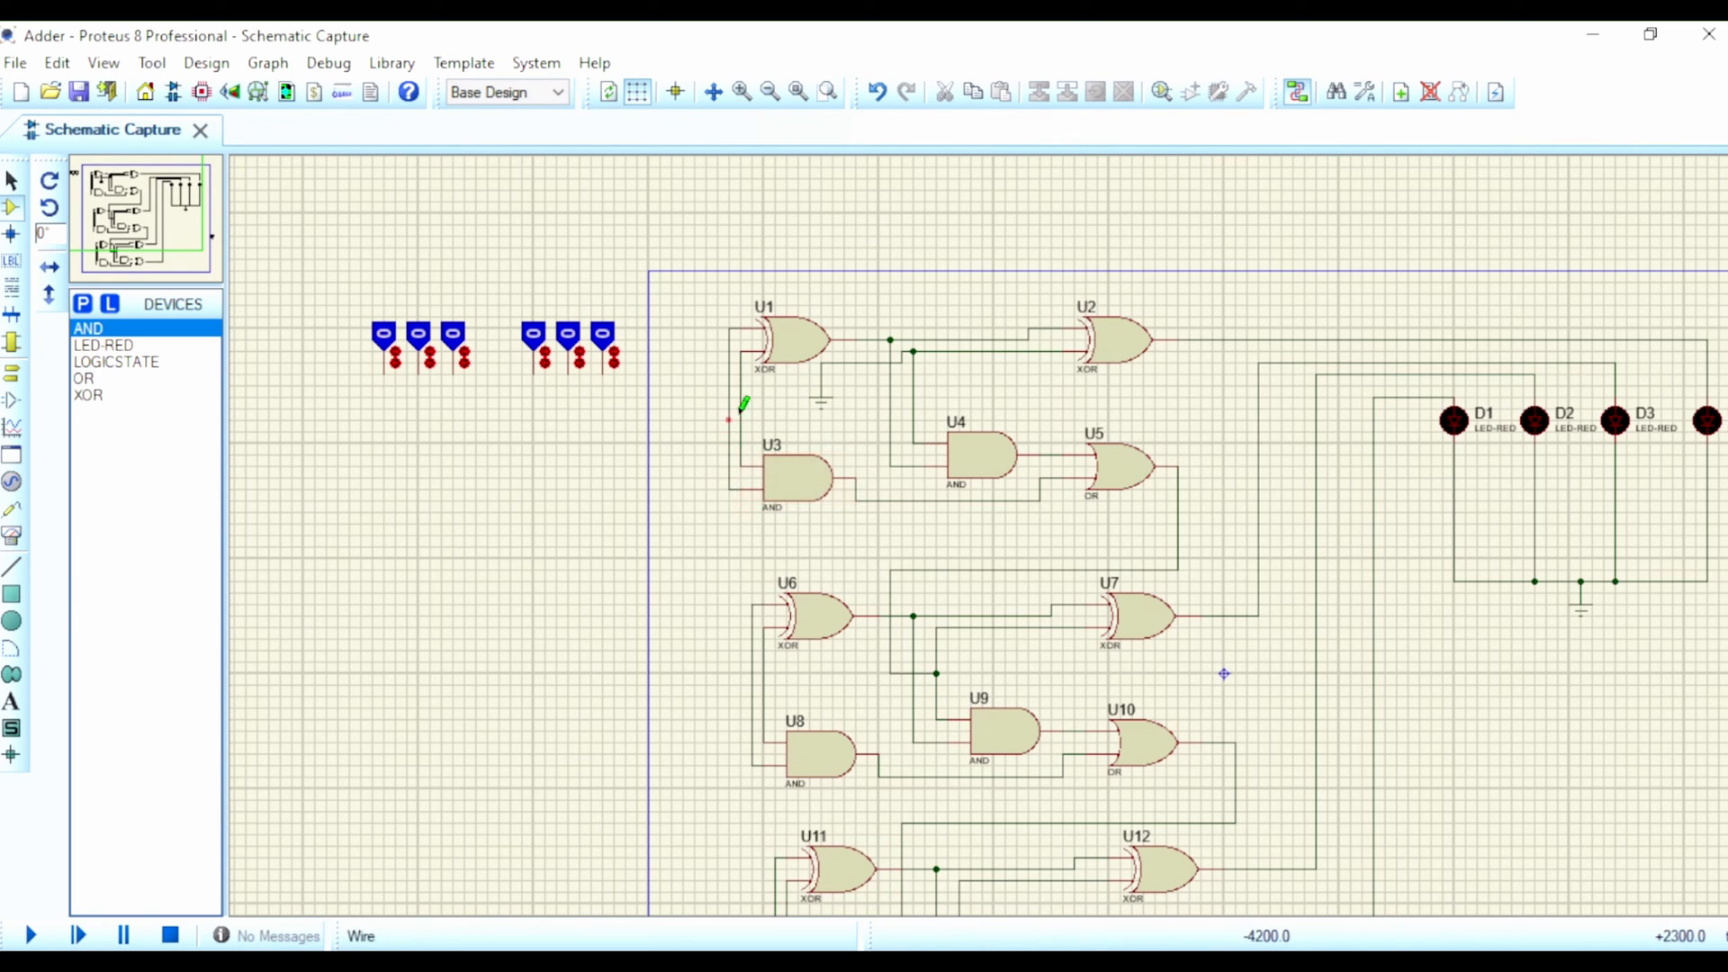
Step: Wire the right group's three logic states, from right to left, to the outer input lines of U1/U3, U6/U8 and U11/U13
{"action": "left_click", "coordinate": [603, 369]}
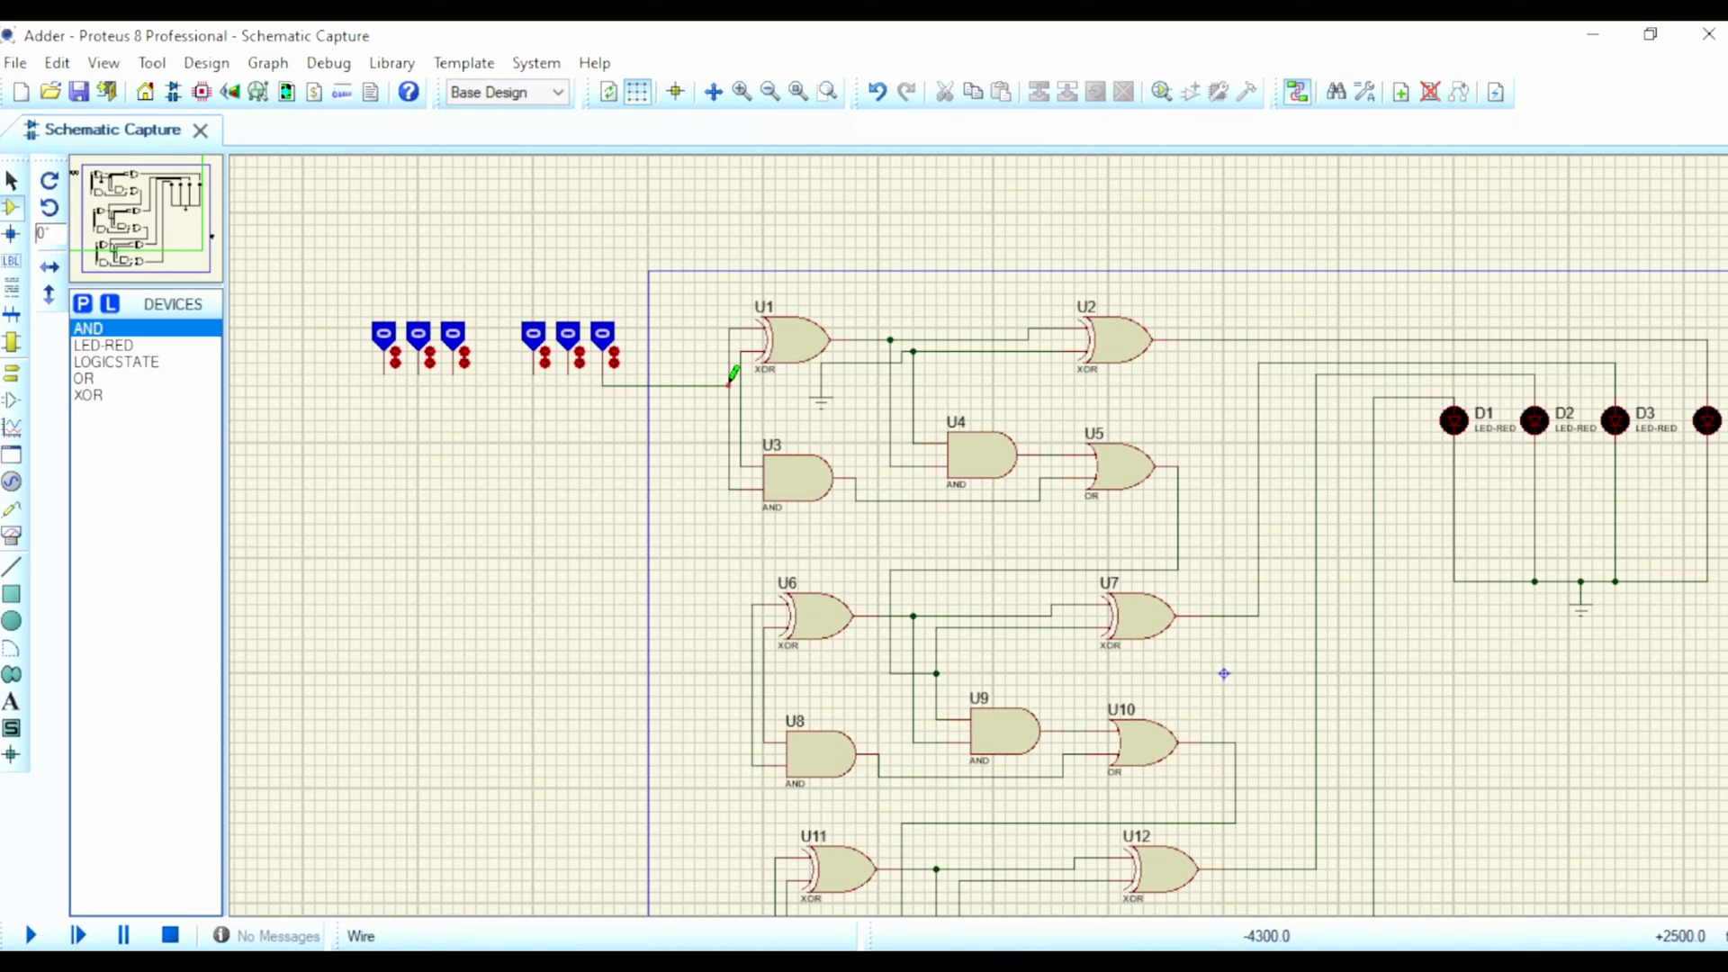
{"action": "left_click", "coordinate": [729, 384]}
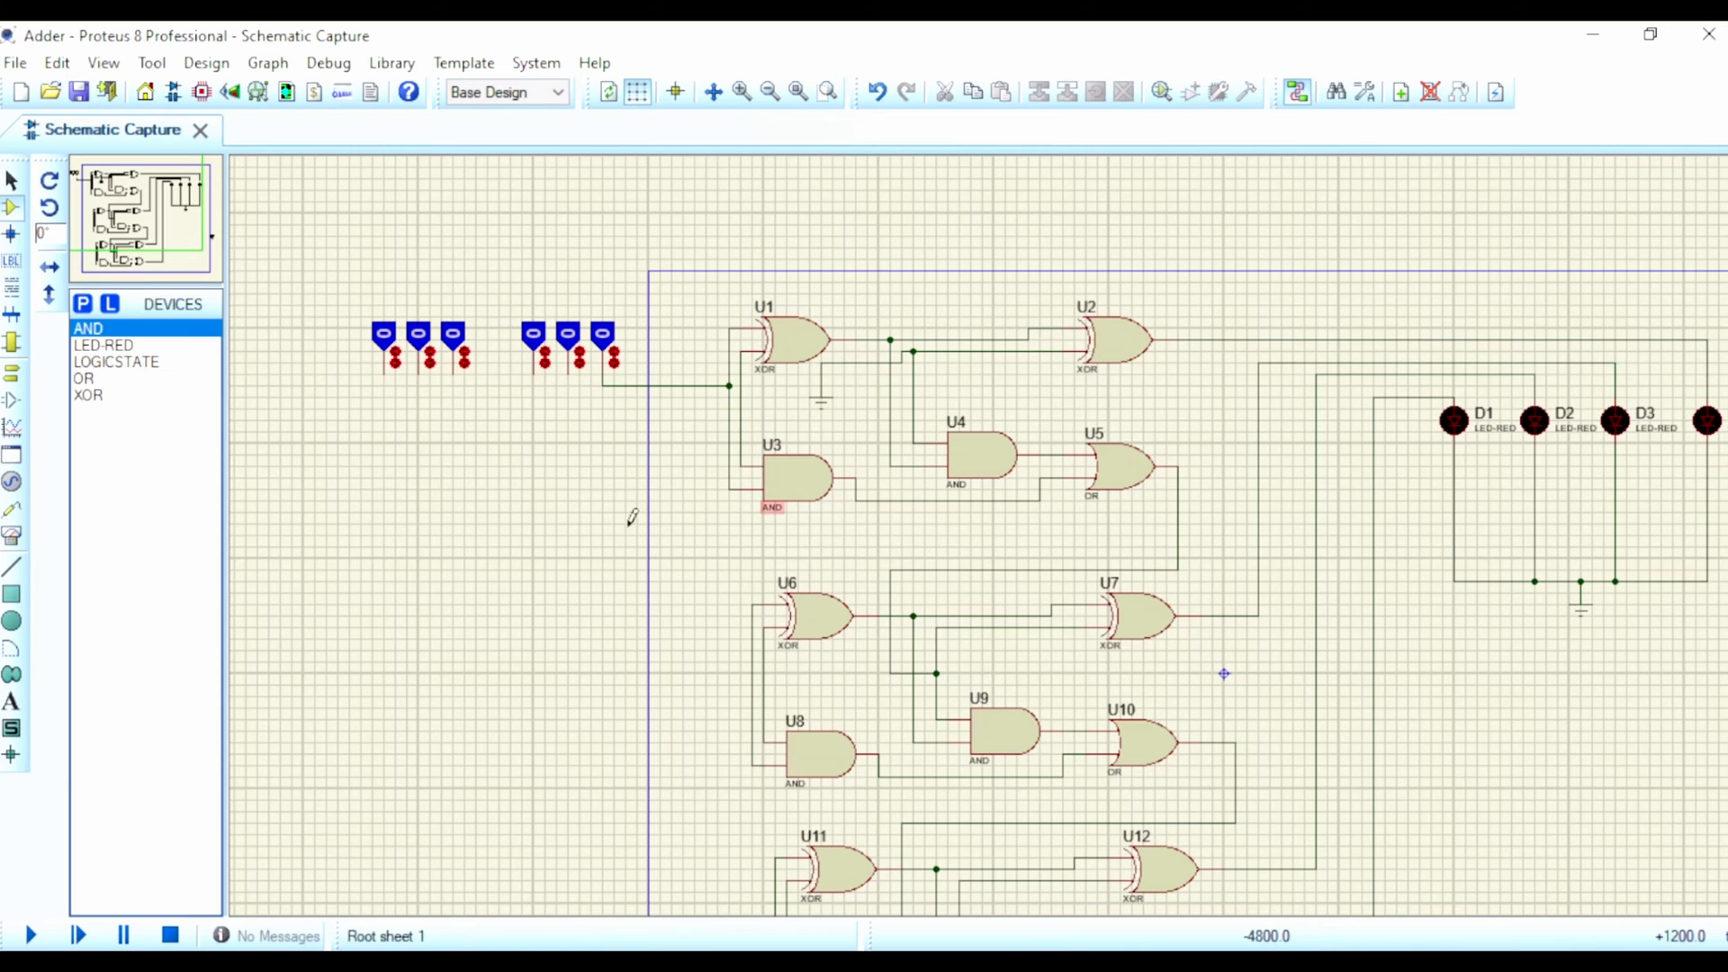
{"action": "left_click", "coordinate": [568, 369]}
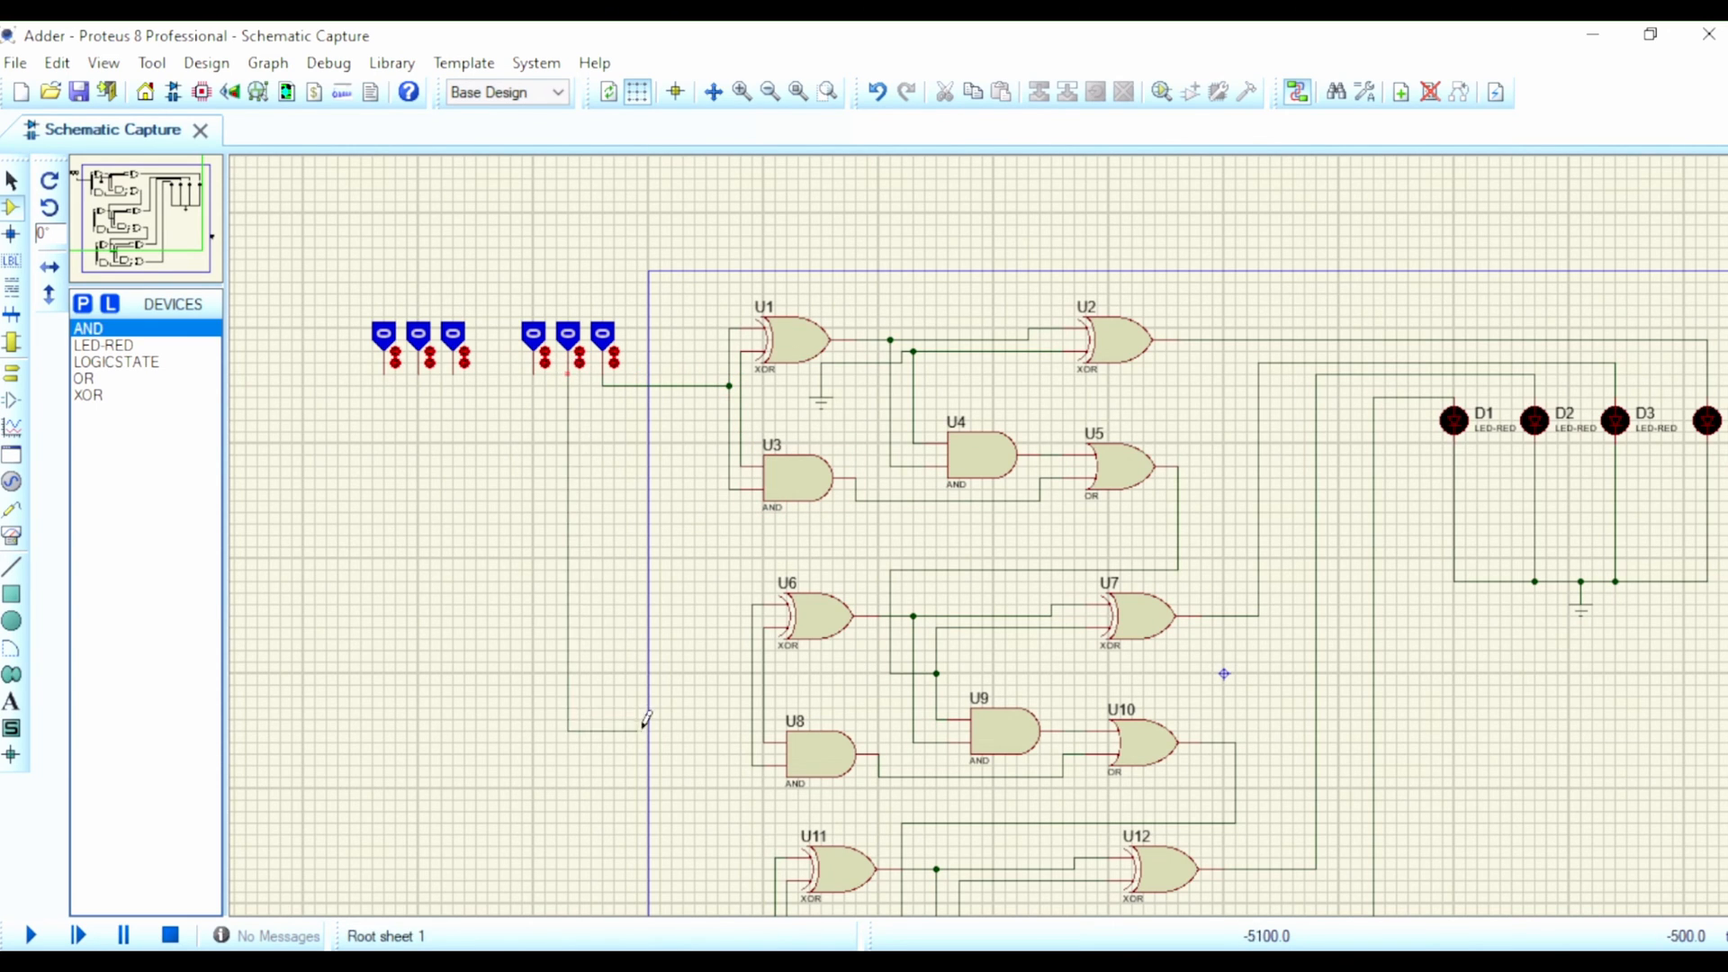
{"action": "left_click", "coordinate": [752, 673]}
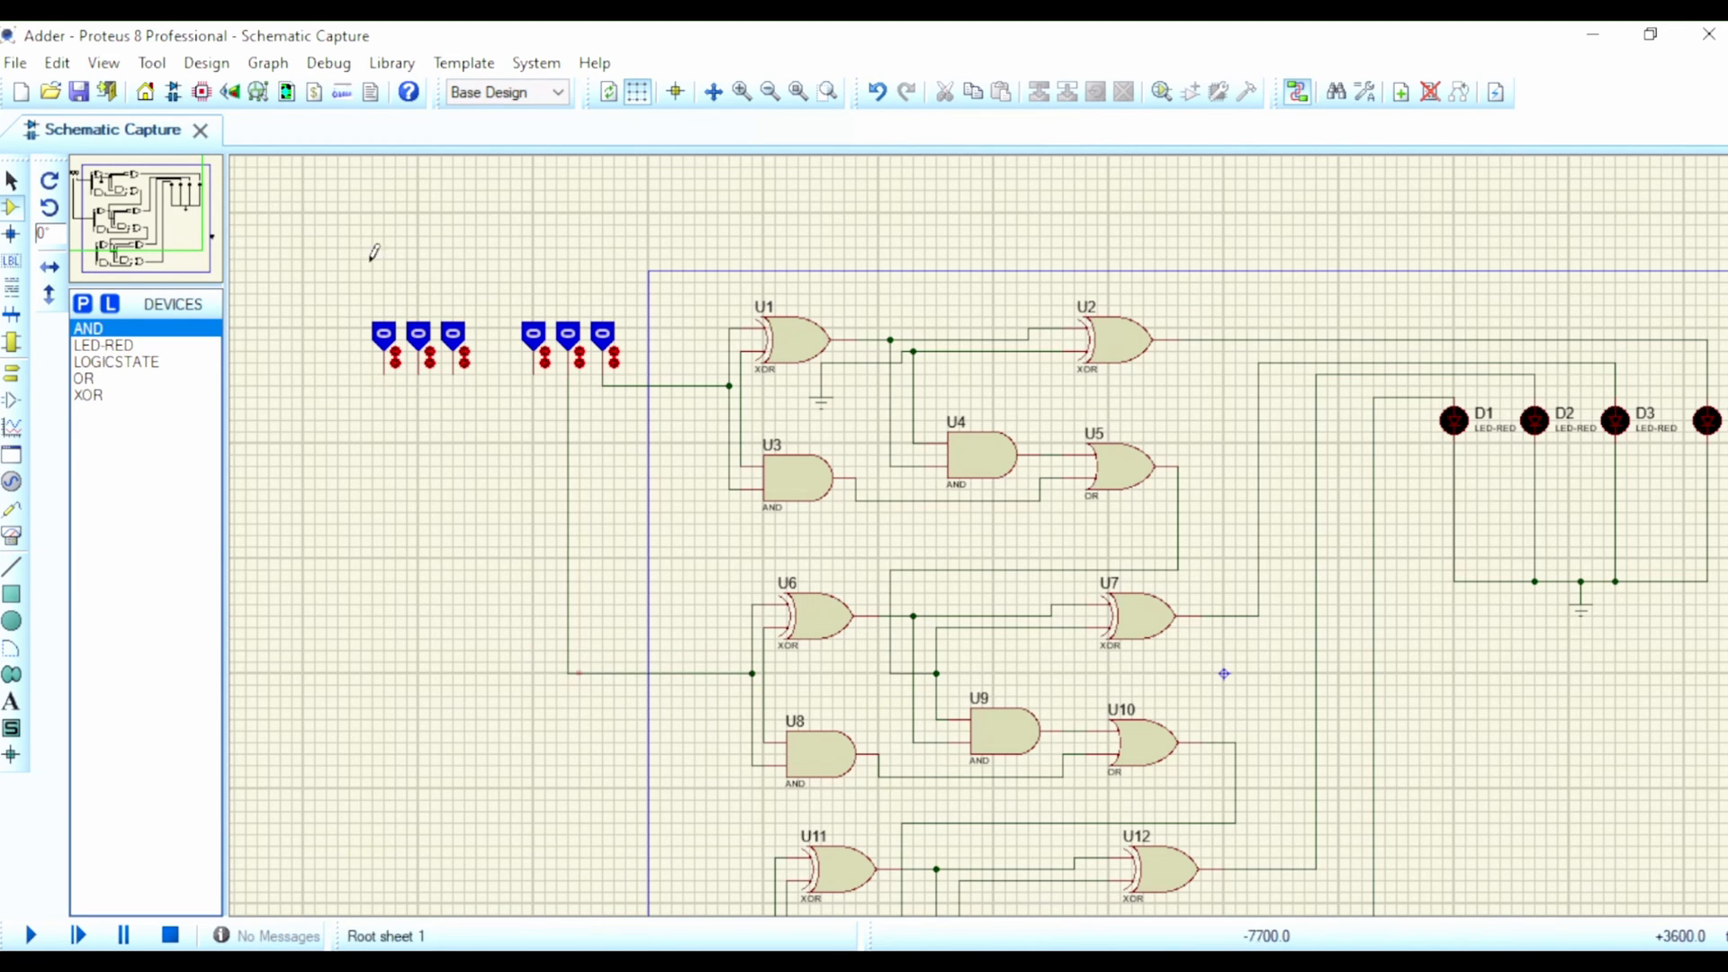
{"action": "left_click", "coordinate": [534, 369]}
{"action": "scroll", "coordinate": [578, 813], "scroll_direction": "down", "scroll_amount": 1}
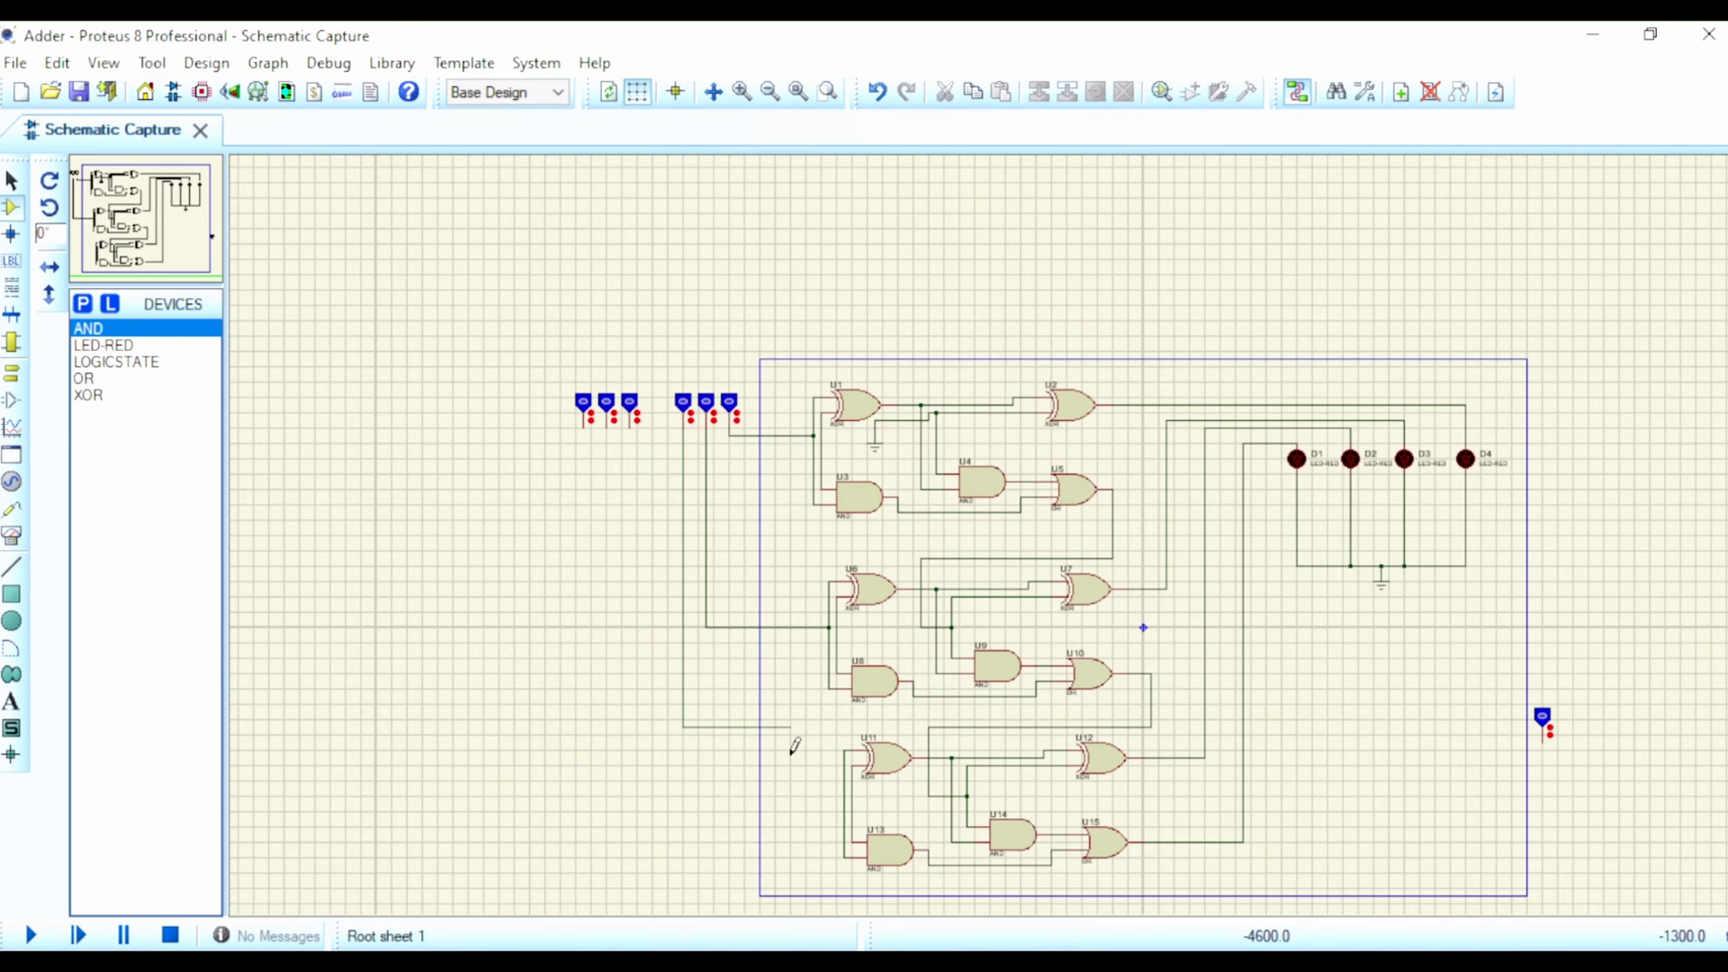
{"action": "left_click", "coordinate": [843, 798]}
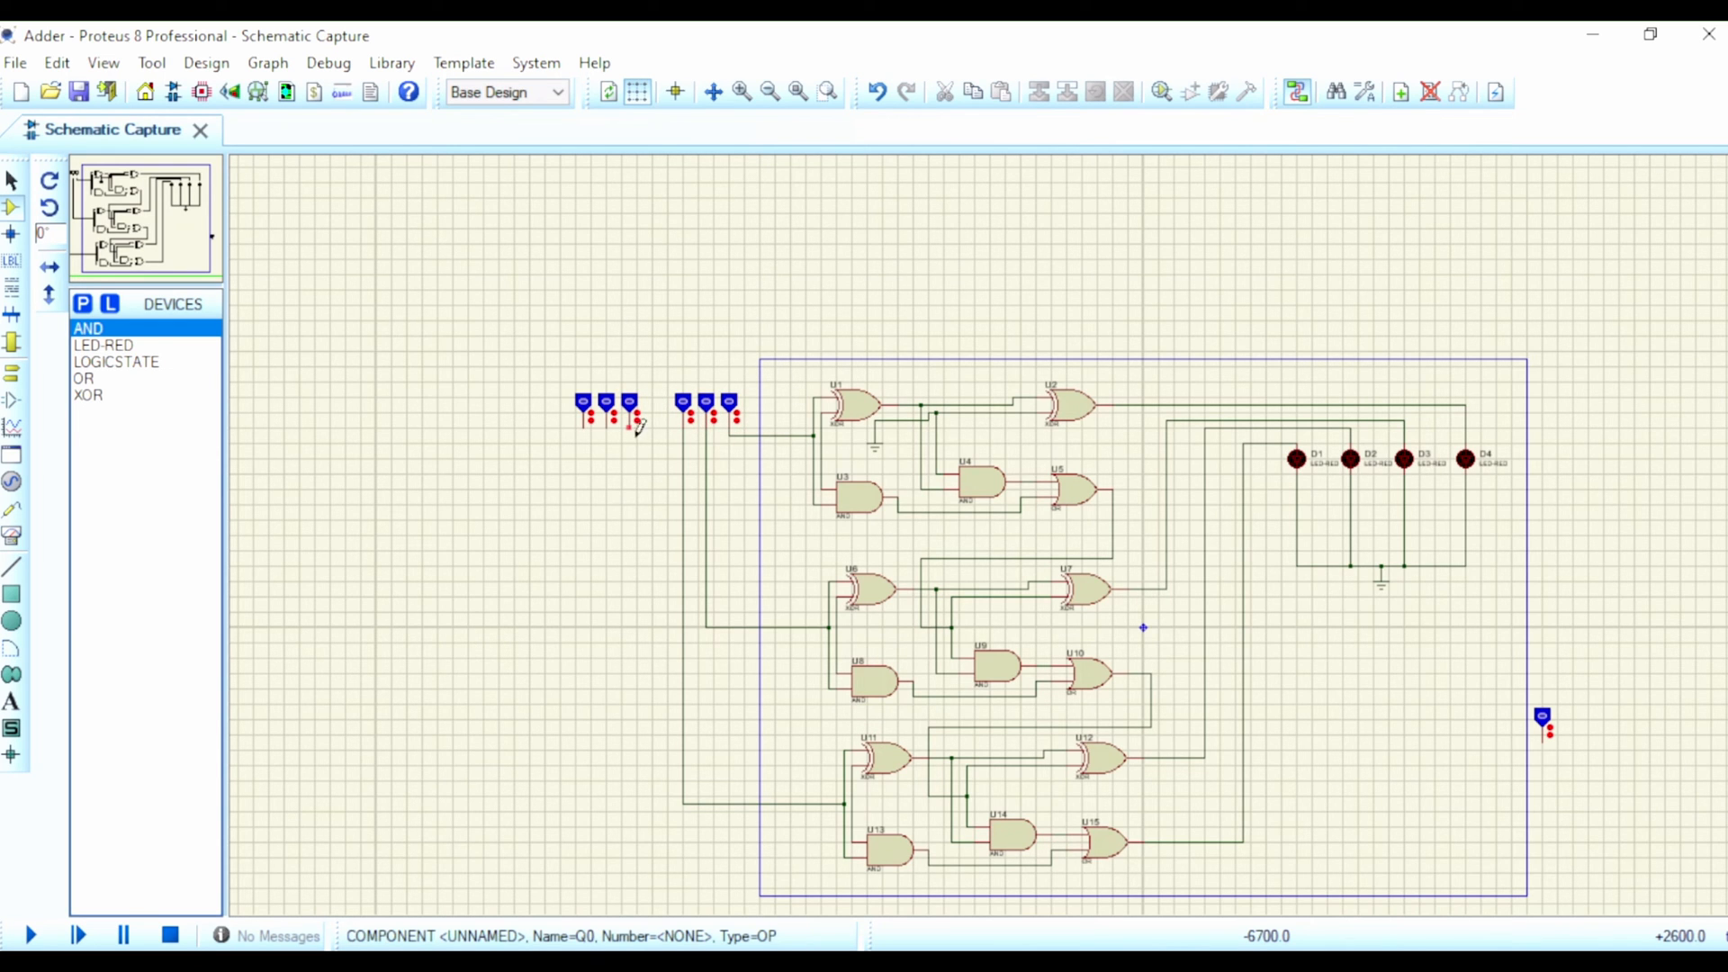
Step: Wire the left group's three logic states, from right to left, to the inner input lines of U1/U3, U6/U8 and U11/U13
{"action": "scroll", "coordinate": [638, 426], "scroll_direction": "up", "scroll_amount": 4}
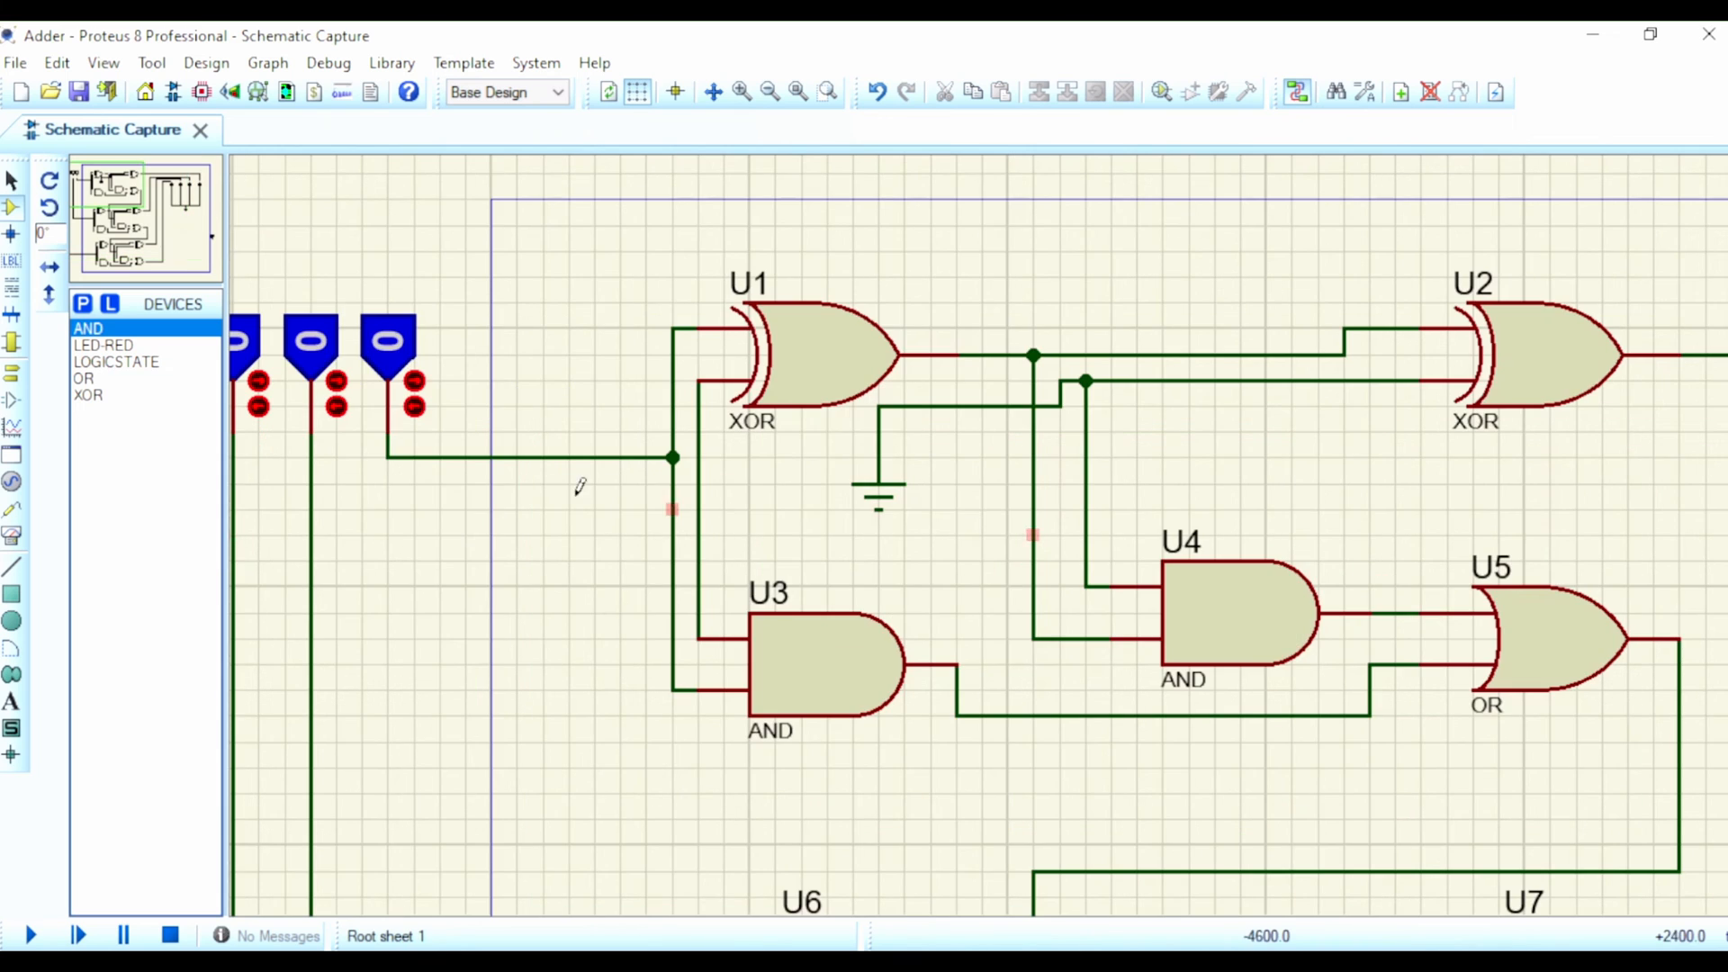
{"action": "scroll", "coordinate": [579, 487], "scroll_direction": "down", "scroll_amount": 2}
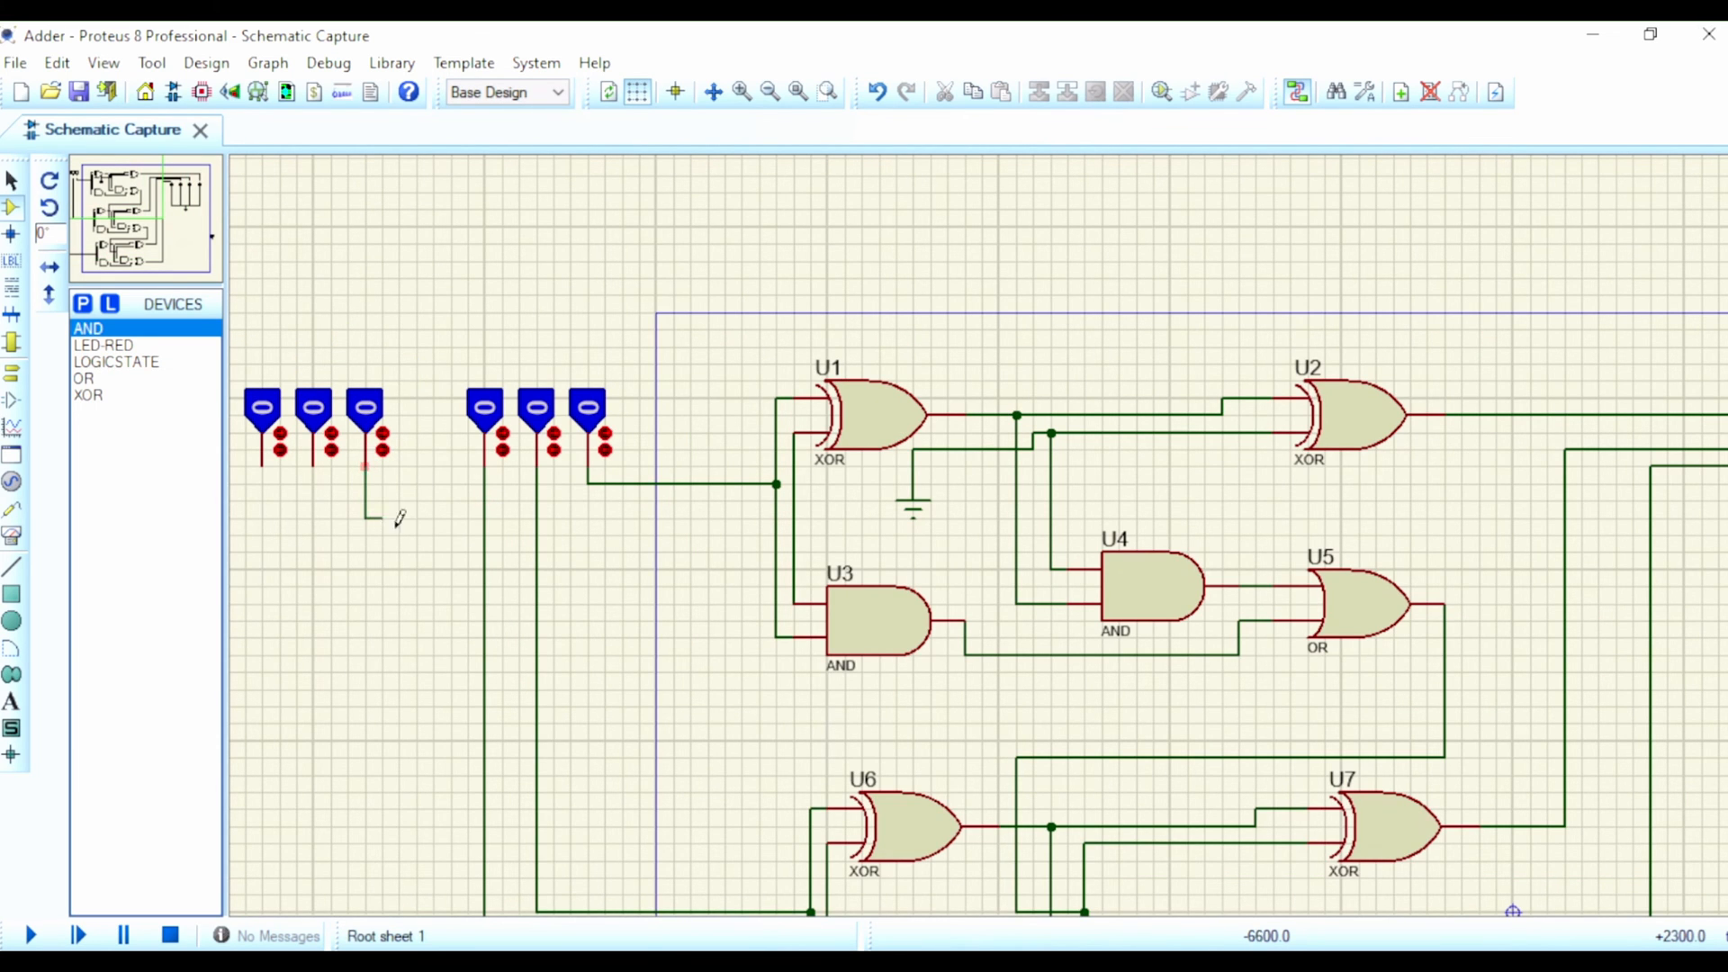
{"action": "left_click", "coordinate": [795, 518]}
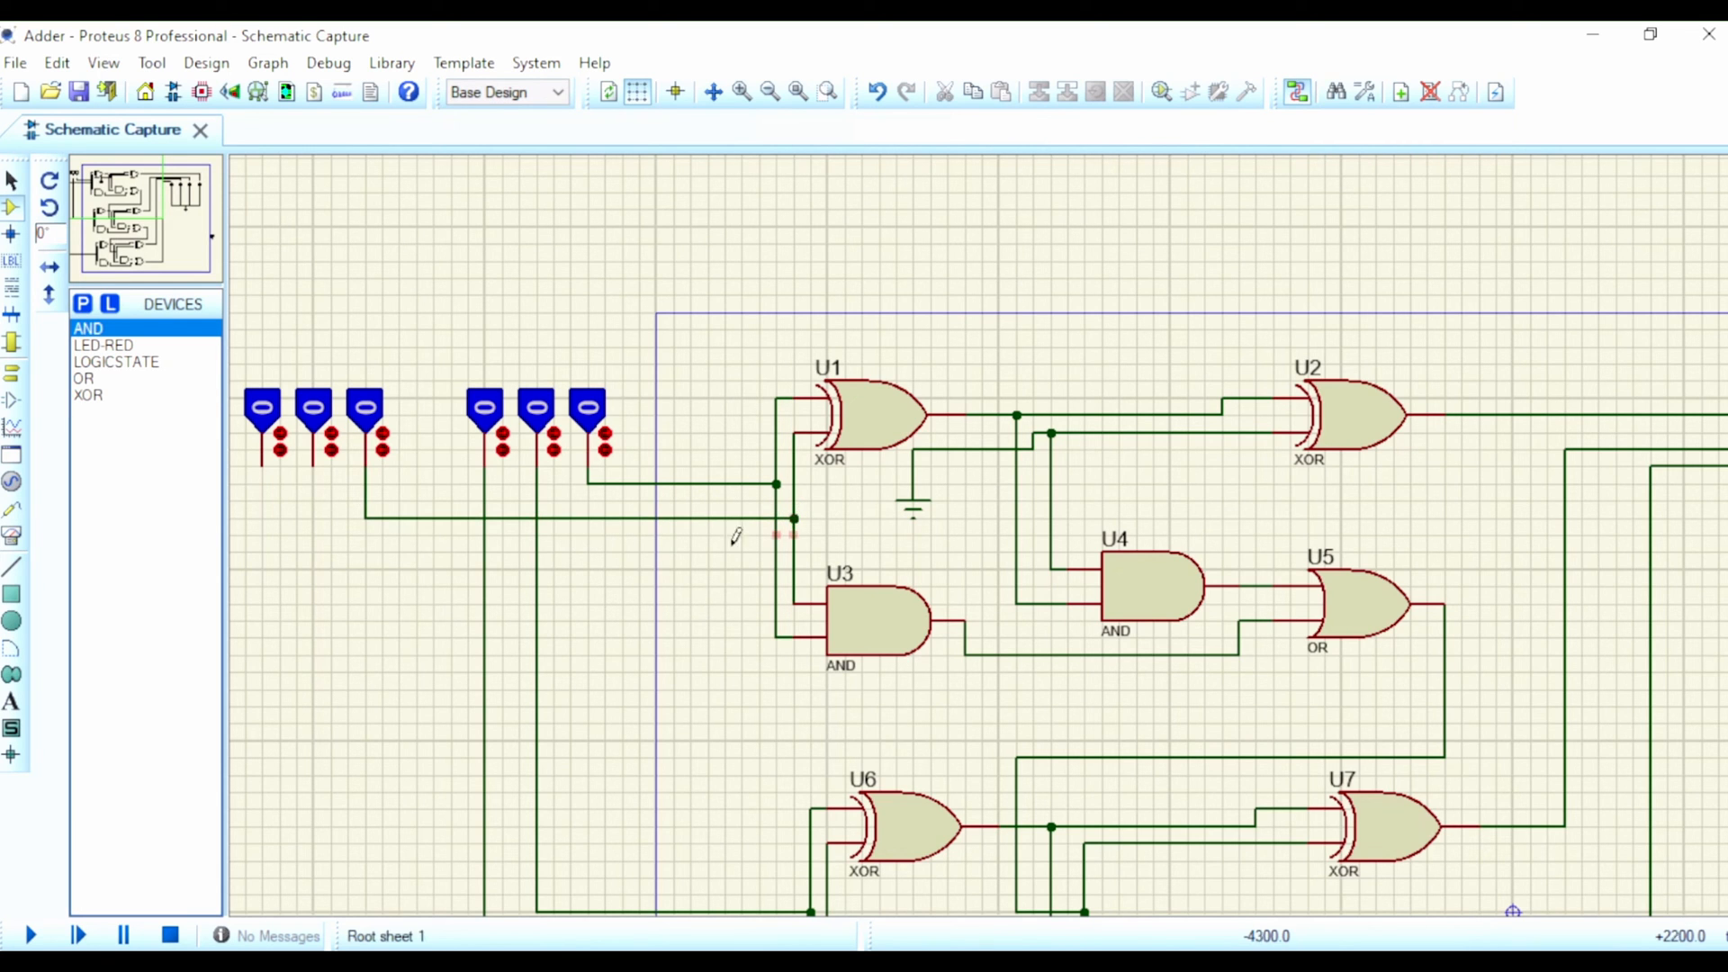
{"action": "left_click", "coordinate": [313, 465]}
{"action": "scroll", "coordinate": [366, 663], "scroll_direction": "down", "scroll_amount": 2}
{"action": "scroll", "coordinate": [896, 621], "scroll_direction": "up", "scroll_amount": 1}
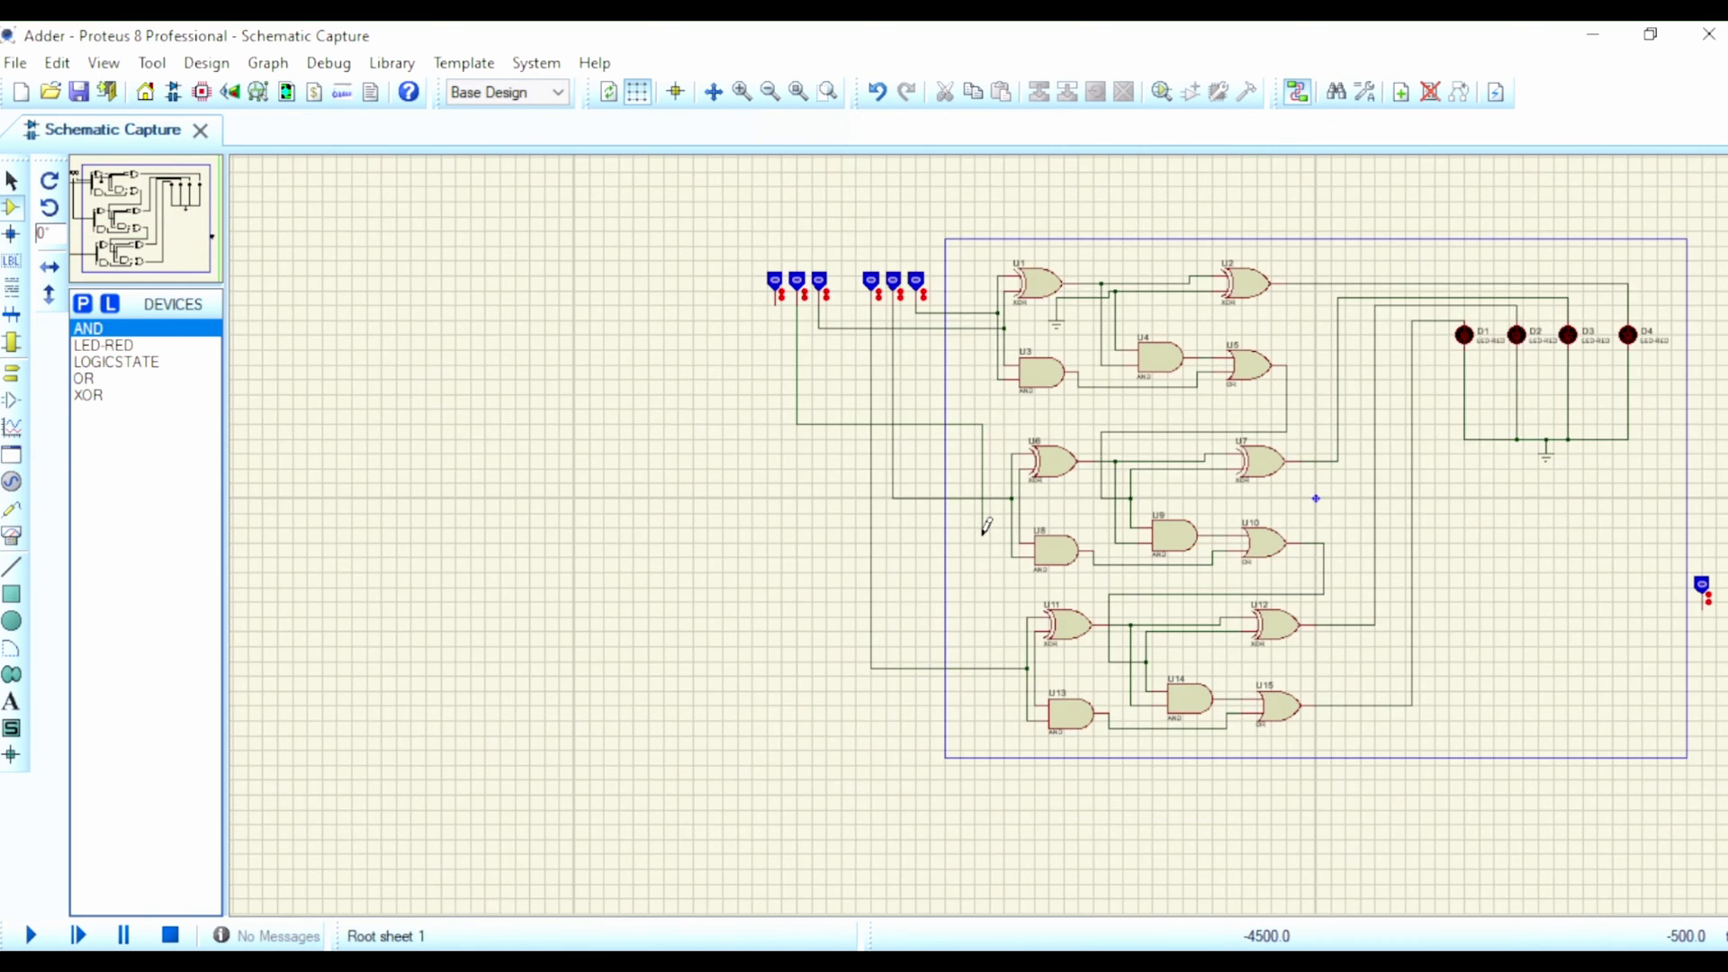
{"action": "scroll", "coordinate": [900, 464], "scroll_direction": "up", "scroll_amount": 2}
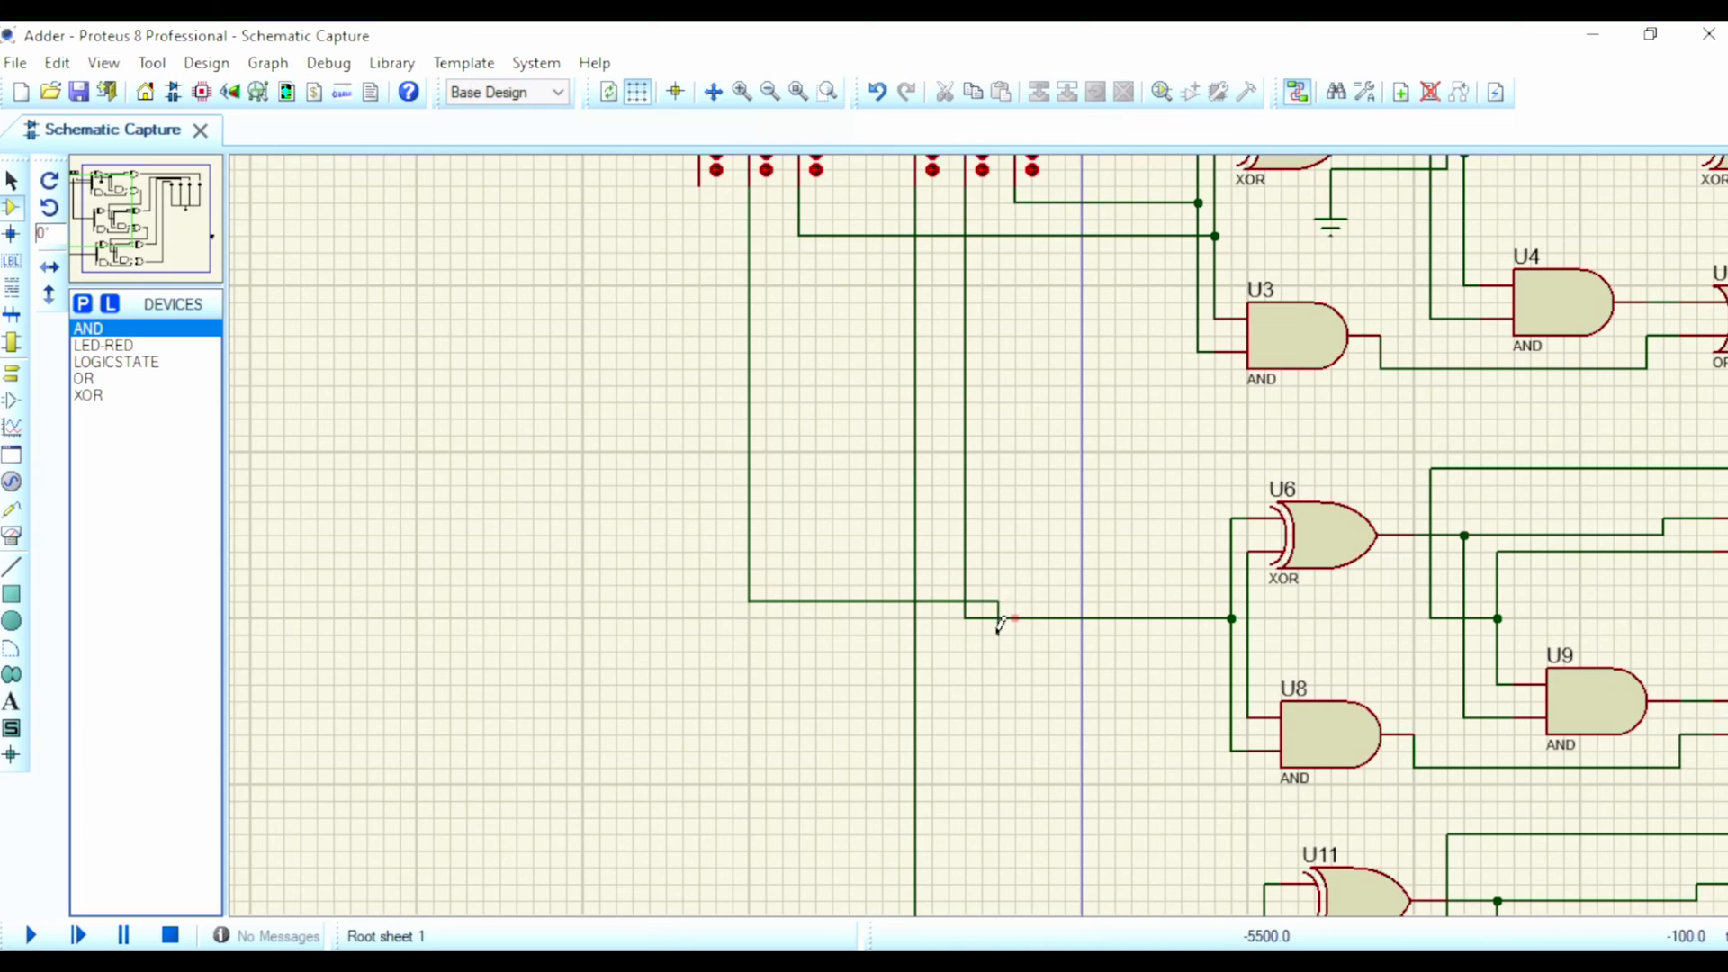
{"action": "left_click", "coordinate": [1247, 599]}
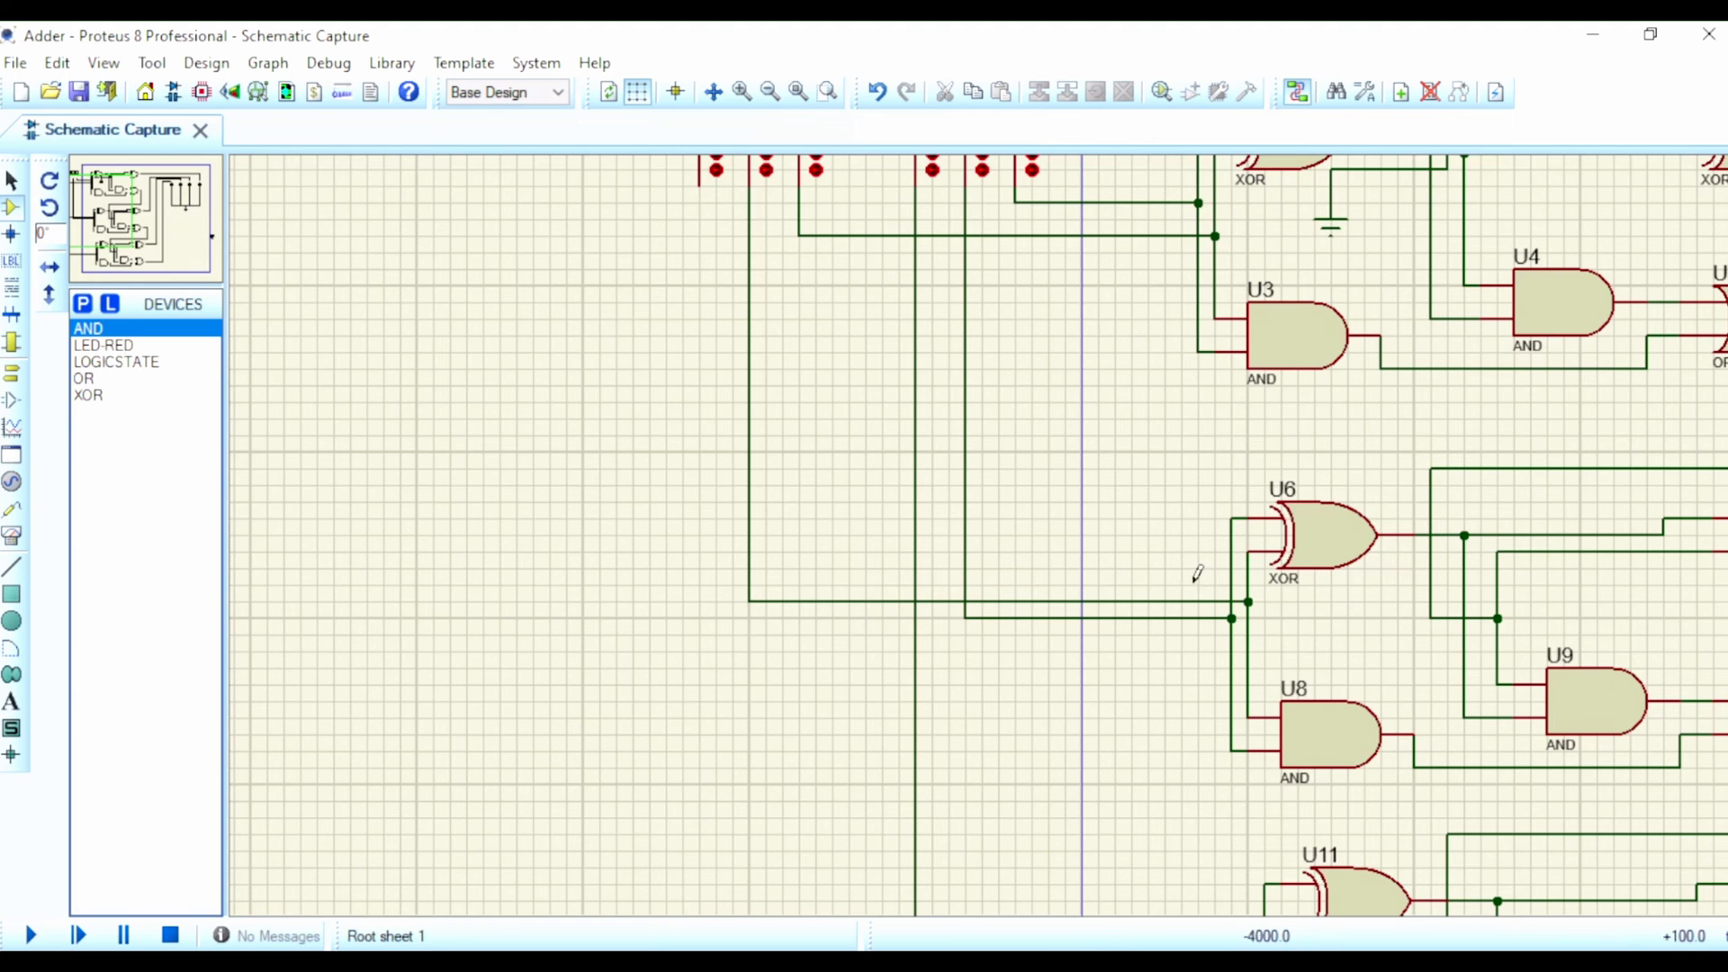
{"action": "scroll", "coordinate": [1198, 573], "scroll_direction": "down", "scroll_amount": 1}
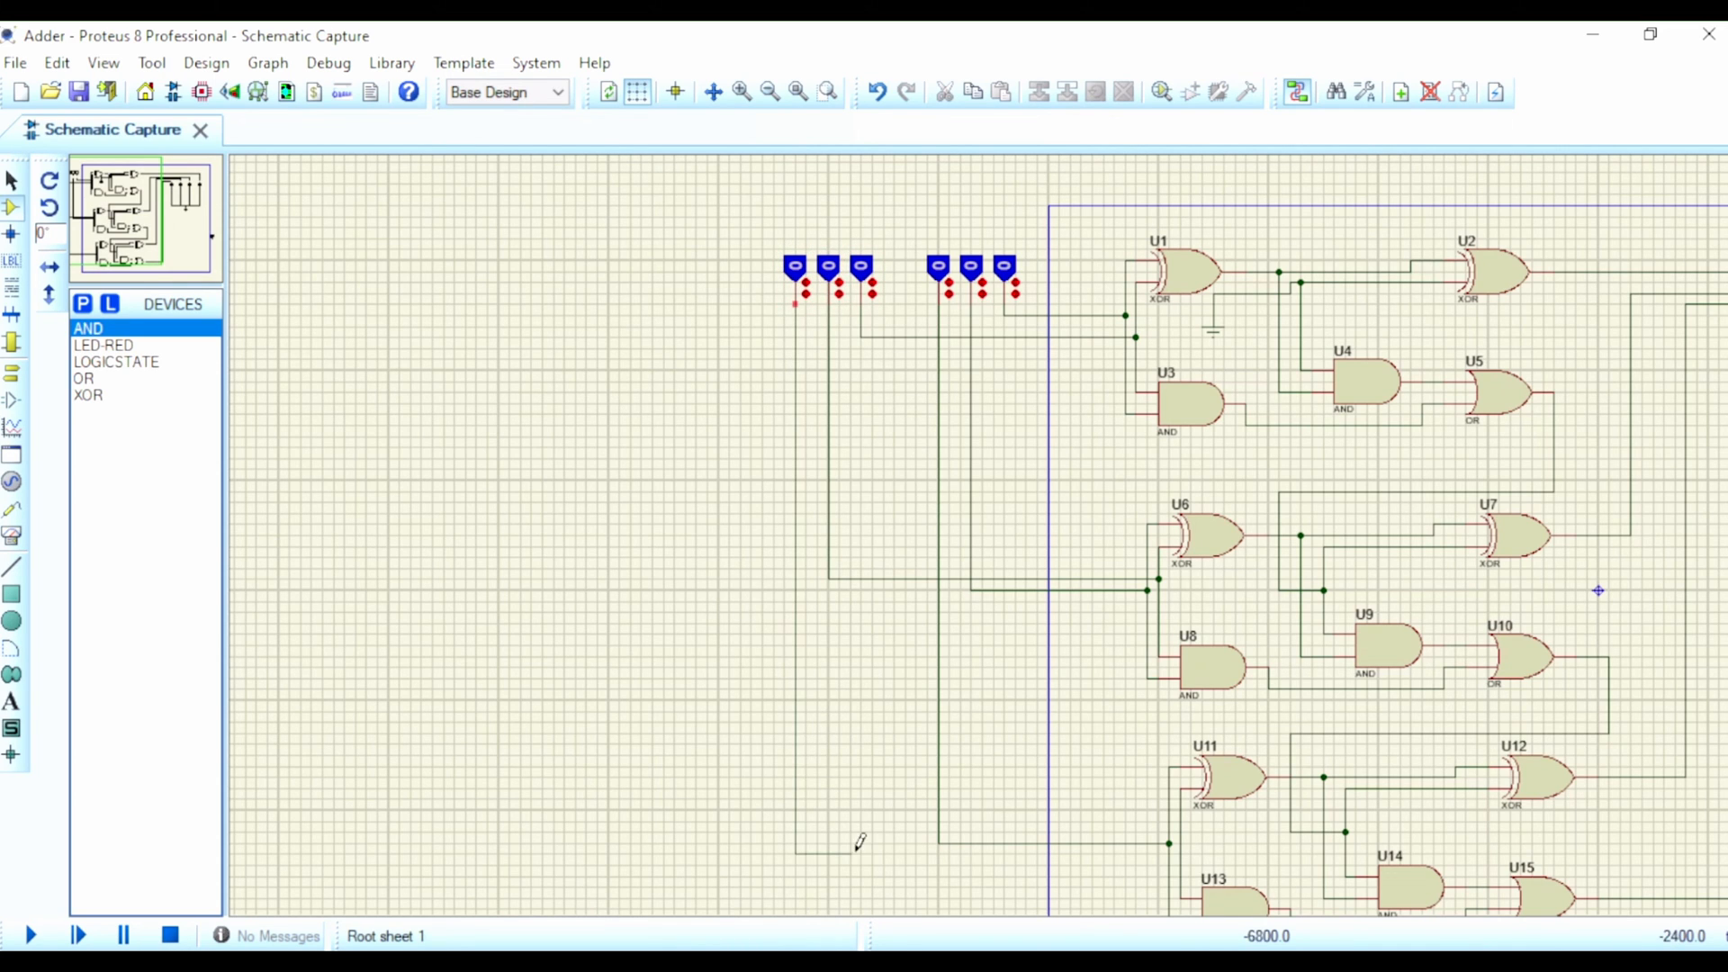
{"action": "left_click", "coordinate": [1180, 853]}
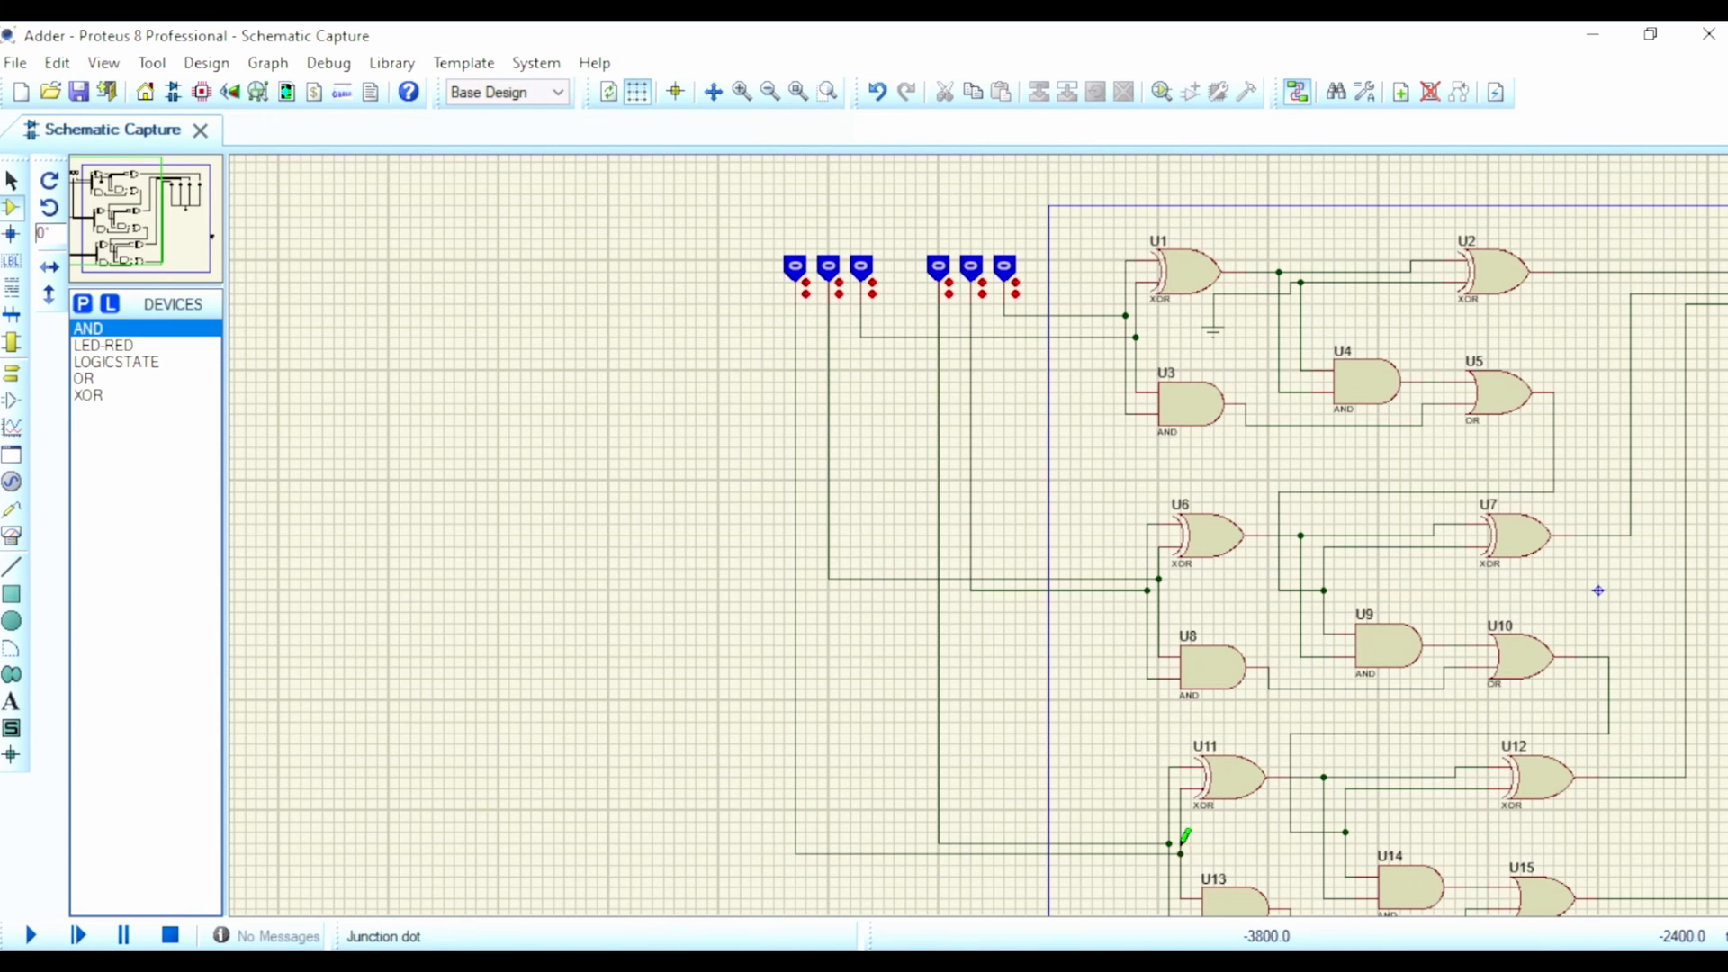
Step: Run the simulation and test 001 plus 010 by setting the left group's right logic state and the right group's middle one to 1
{"action": "scroll", "coordinate": [1202, 659], "scroll_direction": "down", "scroll_amount": 3}
{"action": "scroll", "coordinate": [1121, 524], "scroll_direction": "up", "scroll_amount": 2}
{"action": "scroll", "coordinate": [987, 524], "scroll_direction": "up", "scroll_amount": 1}
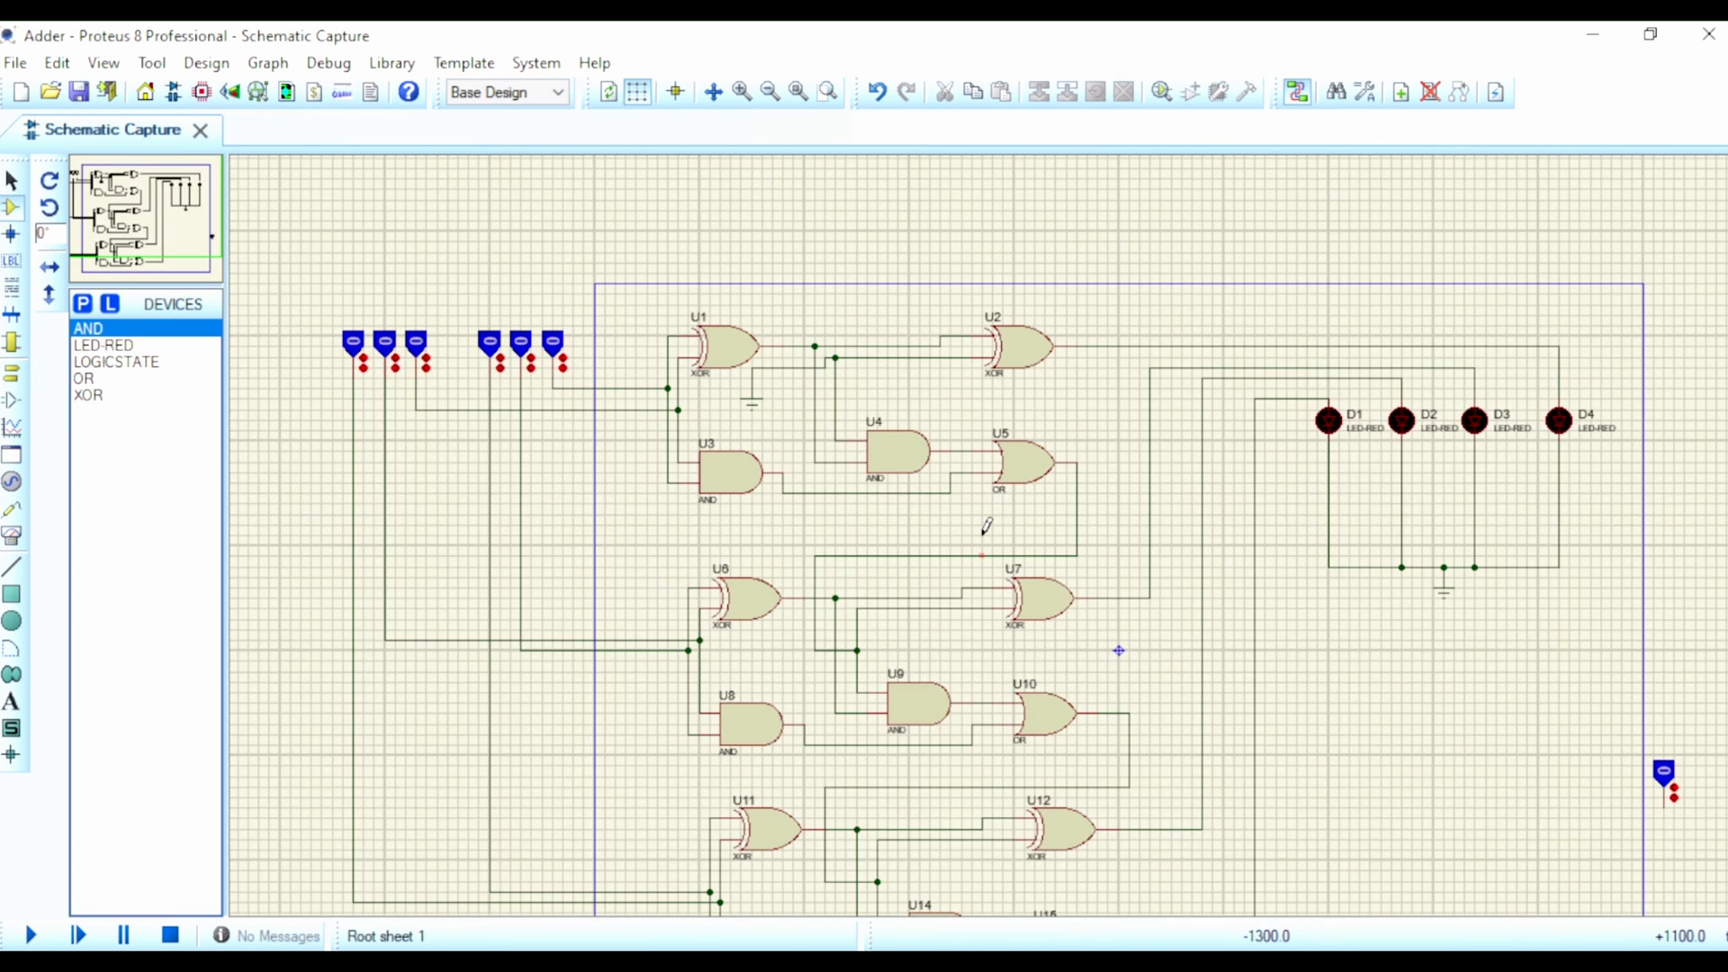
{"action": "scroll", "coordinate": [988, 524], "scroll_direction": "down", "scroll_amount": 2}
{"action": "scroll", "coordinate": [987, 524], "scroll_direction": "up", "scroll_amount": 2}
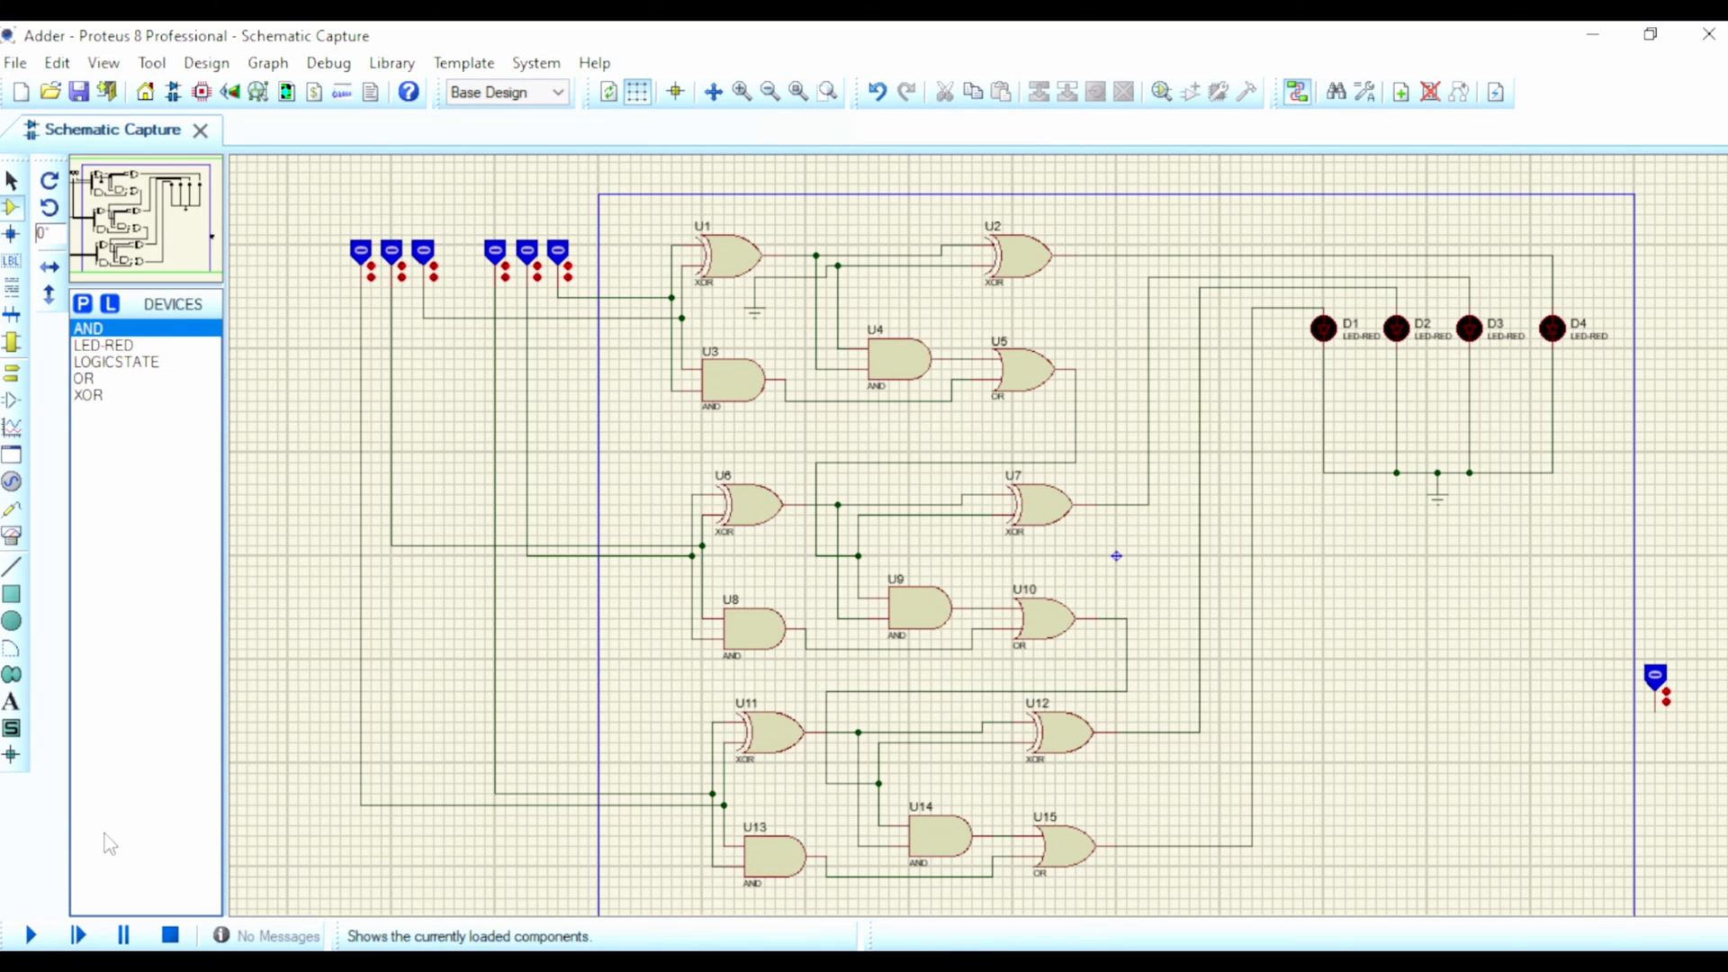
{"action": "left_click", "coordinate": [31, 936]}
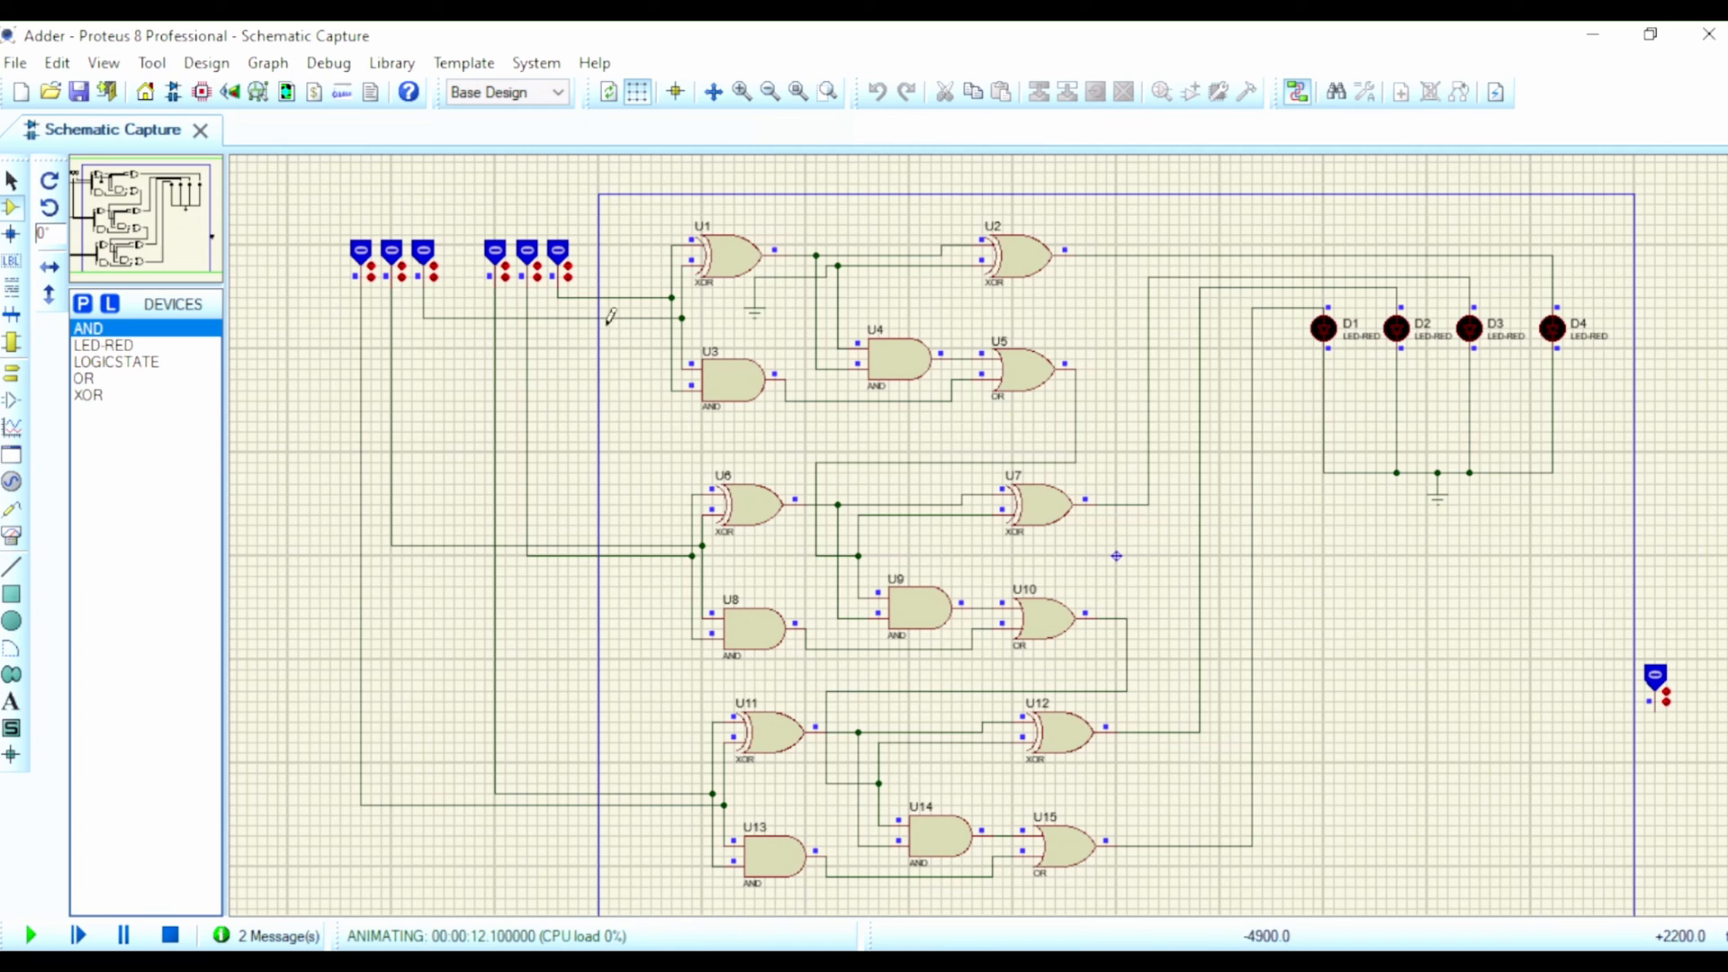
{"action": "left_click", "coordinate": [528, 263]}
{"action": "left_click", "coordinate": [424, 261]}
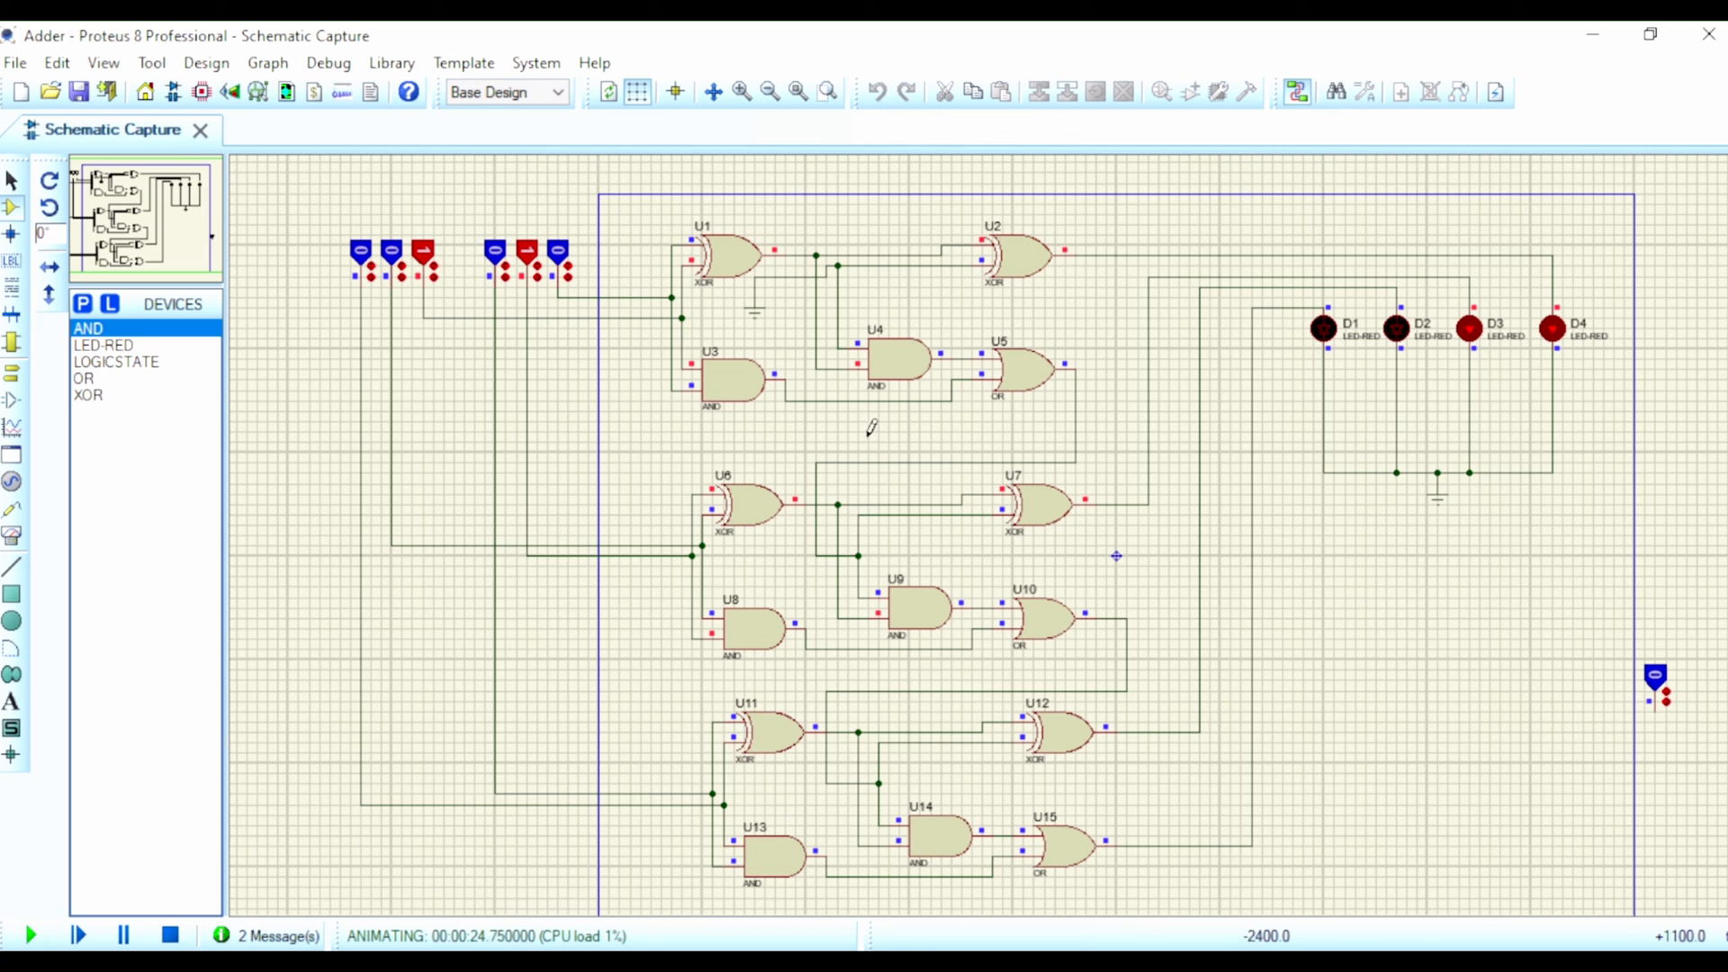
Step: Test the right group at 111 with the left at 001, followed by the right group at 100 with the left at 011
{"action": "left_click", "coordinate": [496, 258]}
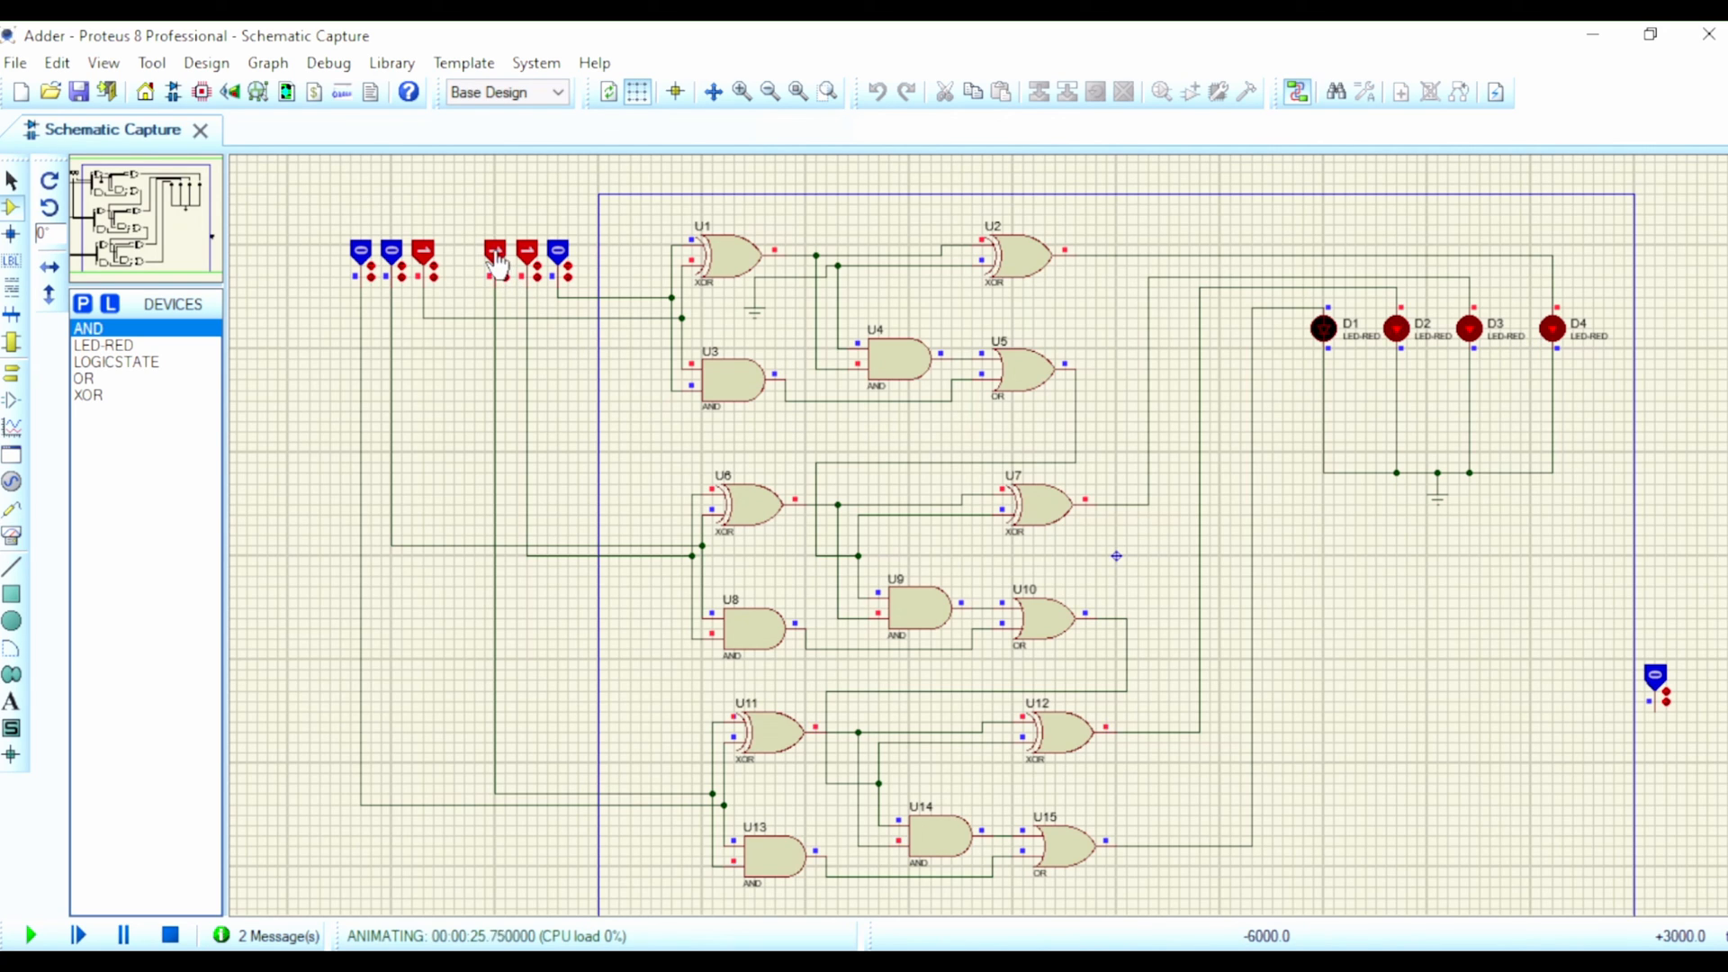
{"action": "left_click", "coordinate": [558, 256]}
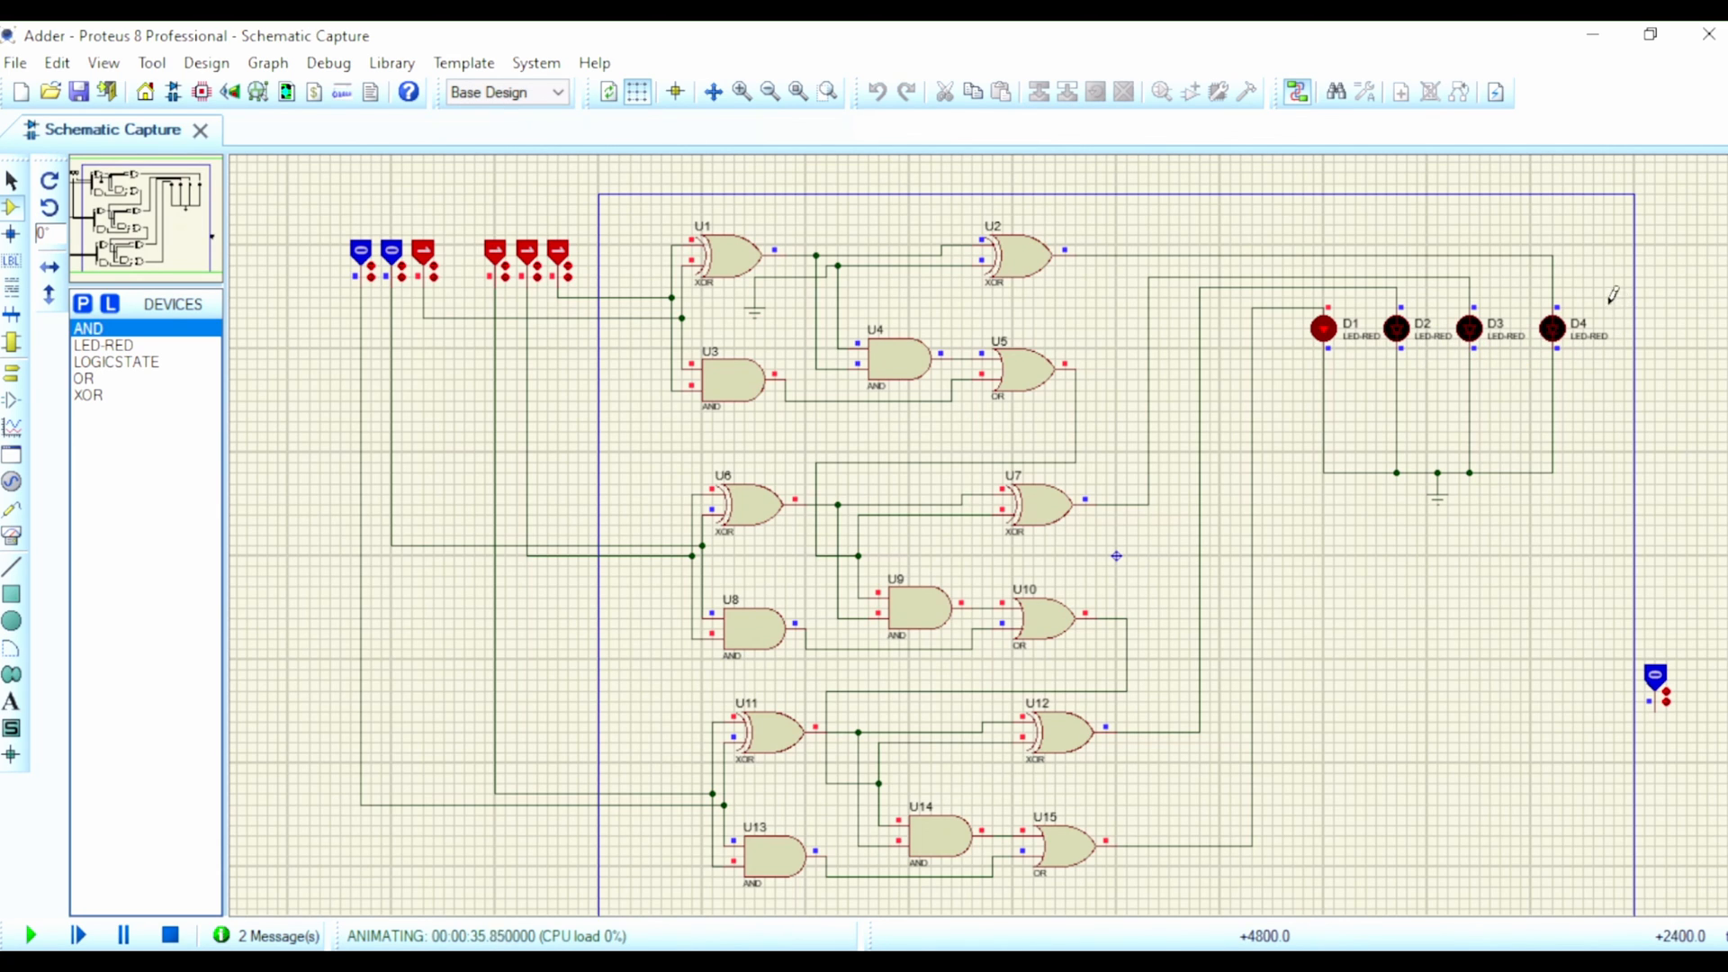
{"action": "left_click", "coordinate": [526, 254]}
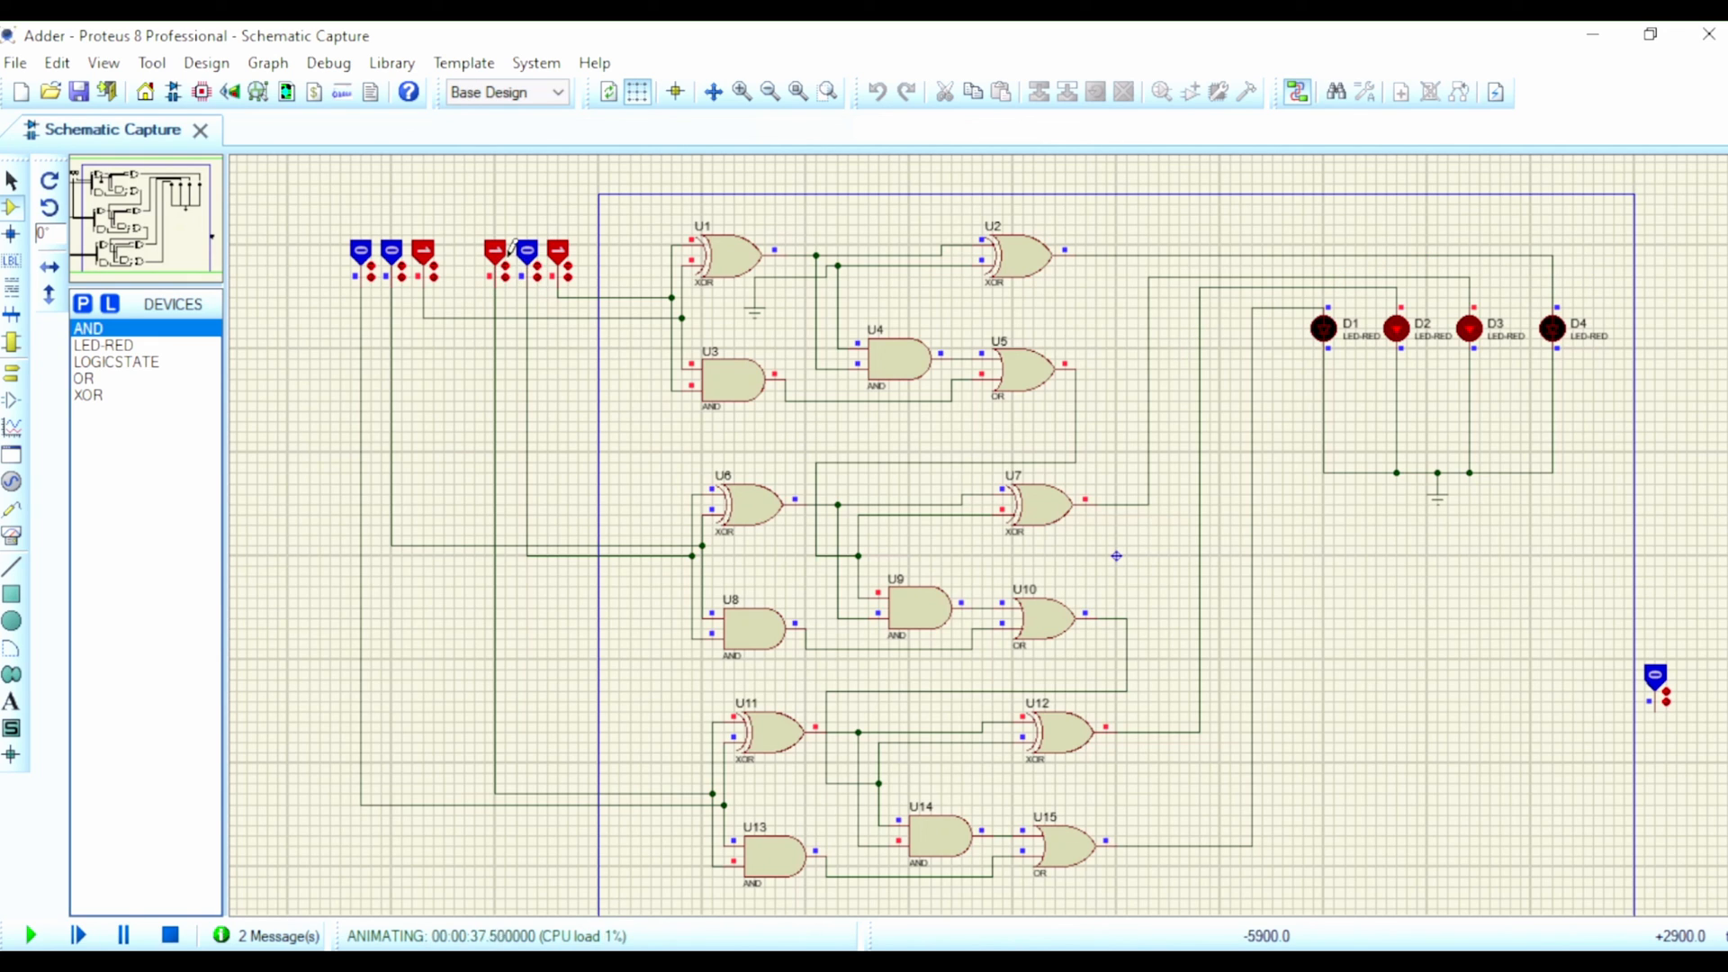
{"action": "left_click", "coordinate": [558, 253]}
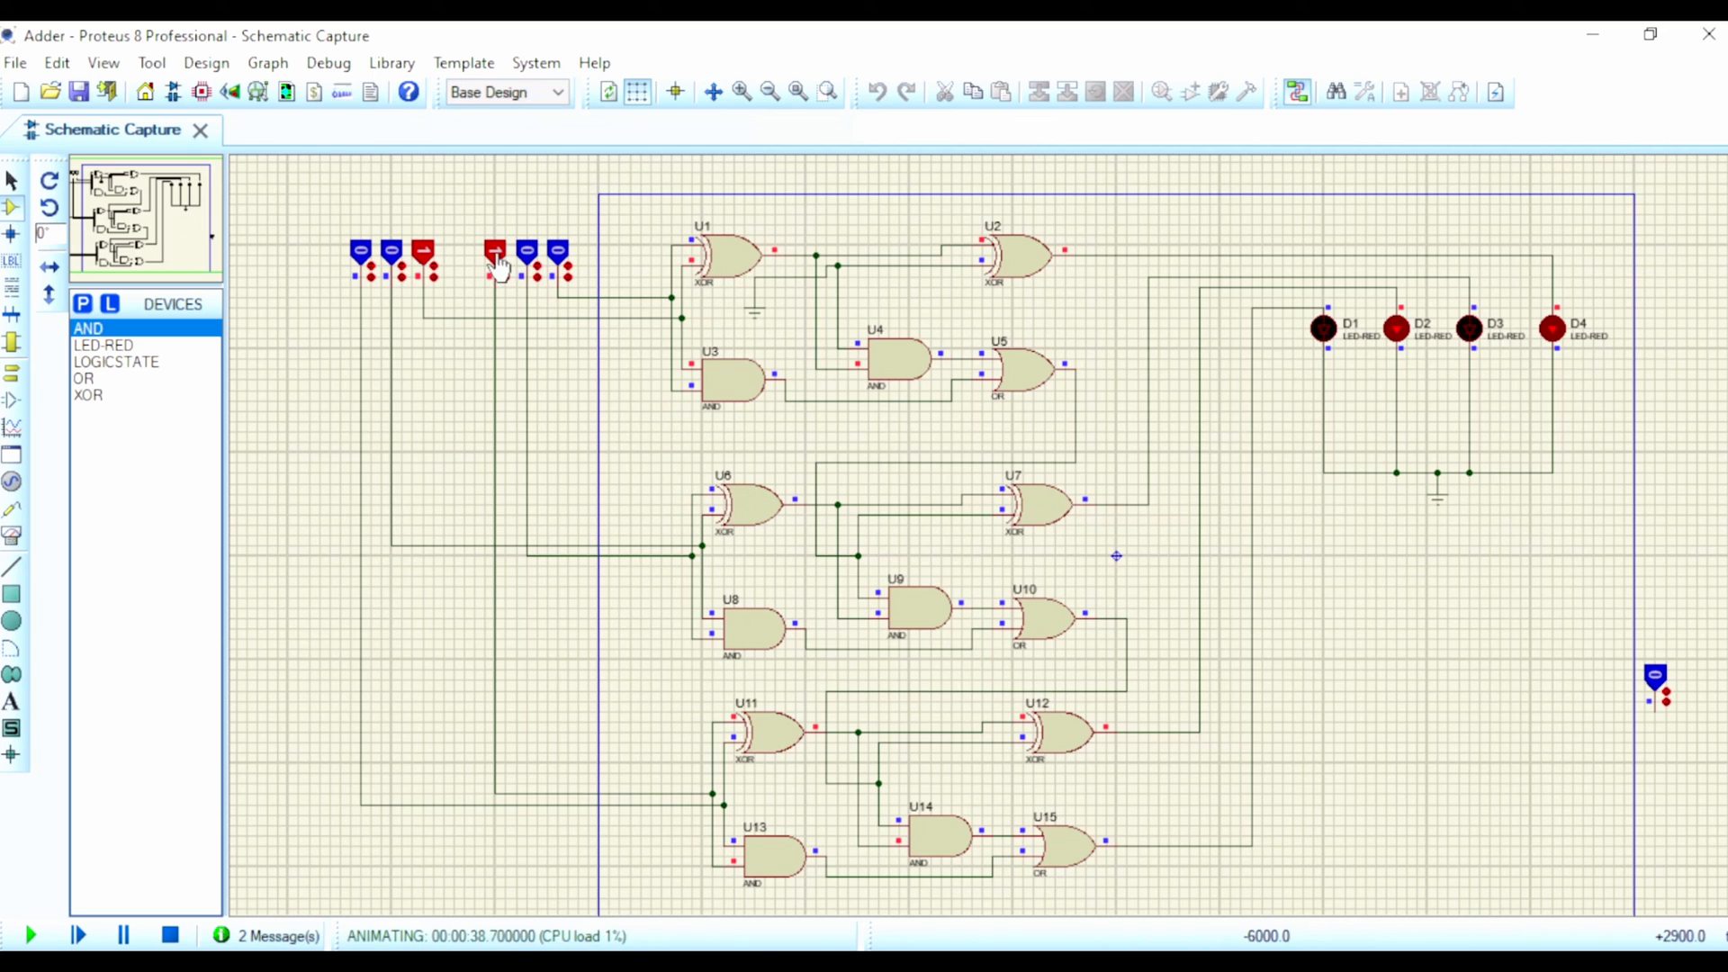
{"action": "left_click", "coordinate": [394, 256]}
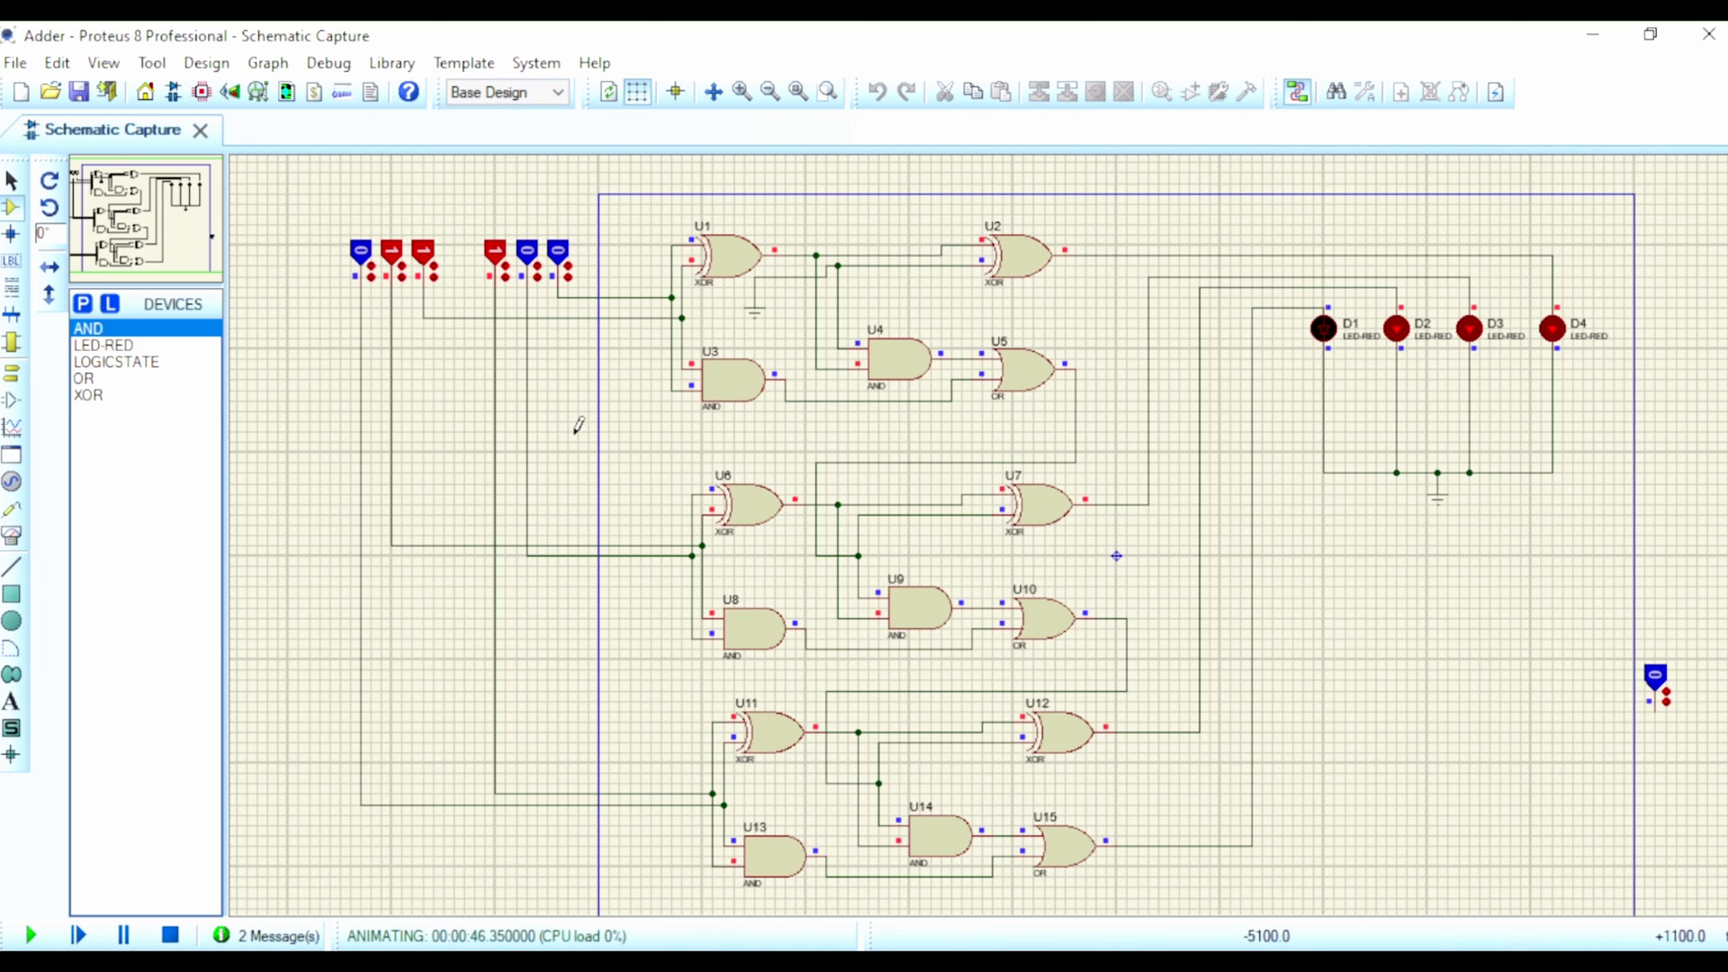
Step: Set all remaining logic states to 1 to test the adder with 111 on both input groups
{"action": "left_click", "coordinate": [363, 256]}
{"action": "left_click", "coordinate": [528, 256]}
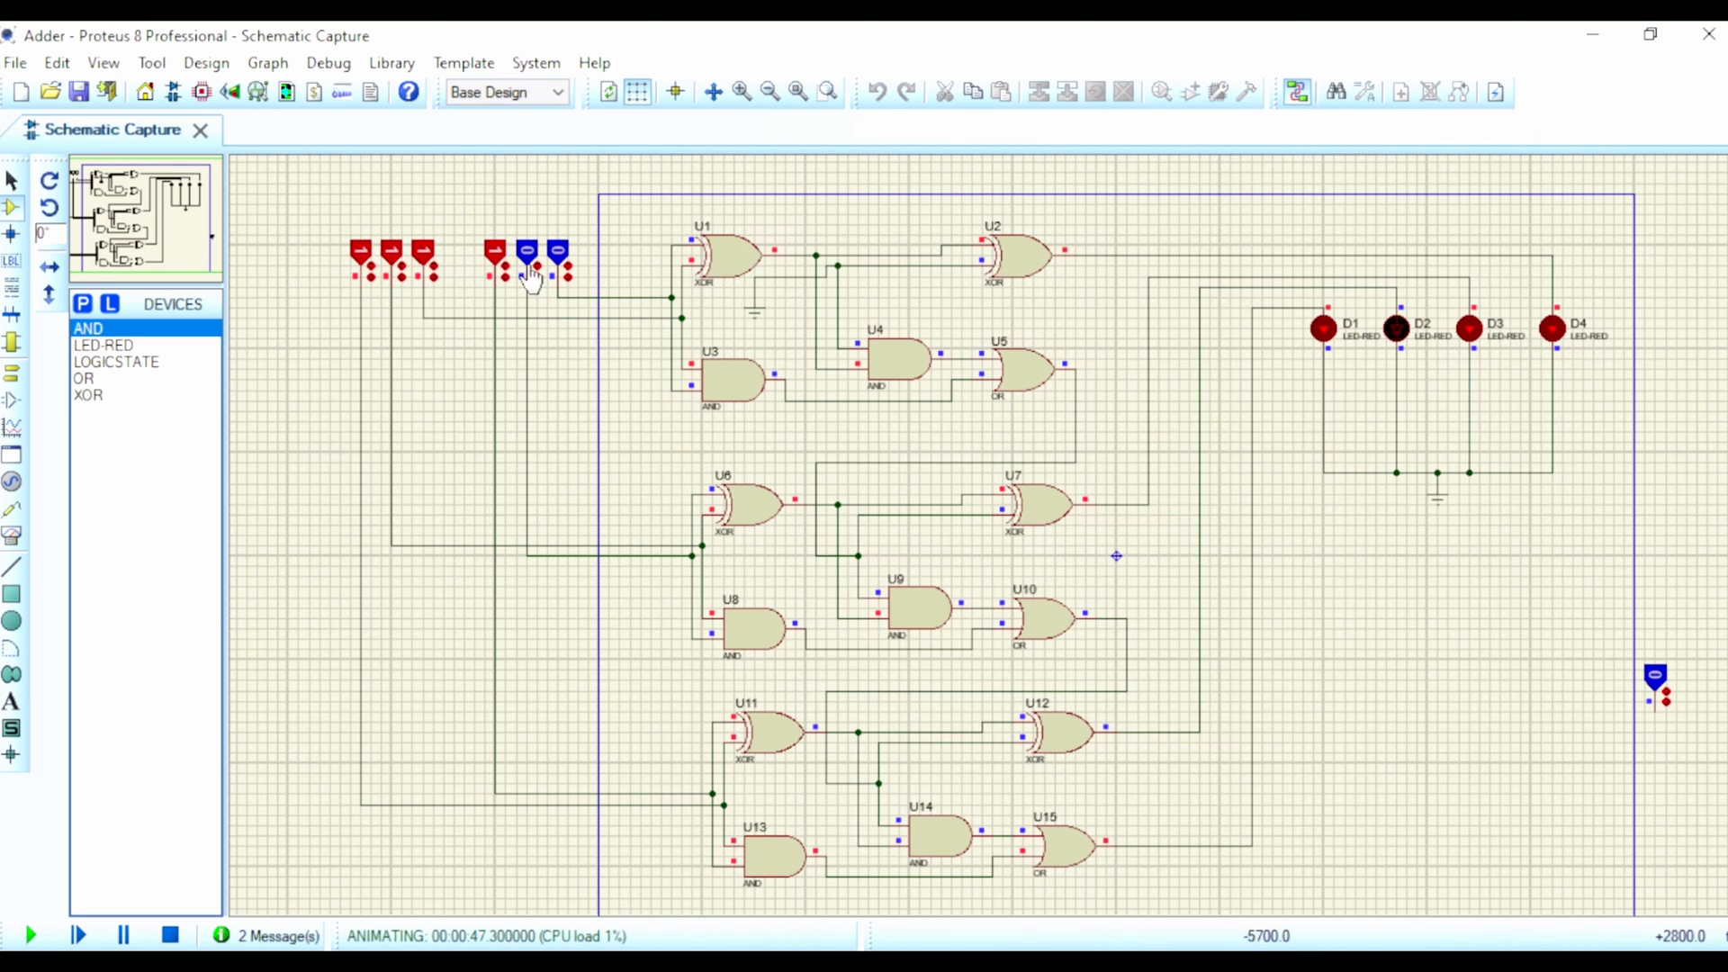
{"action": "left_click", "coordinate": [559, 256]}
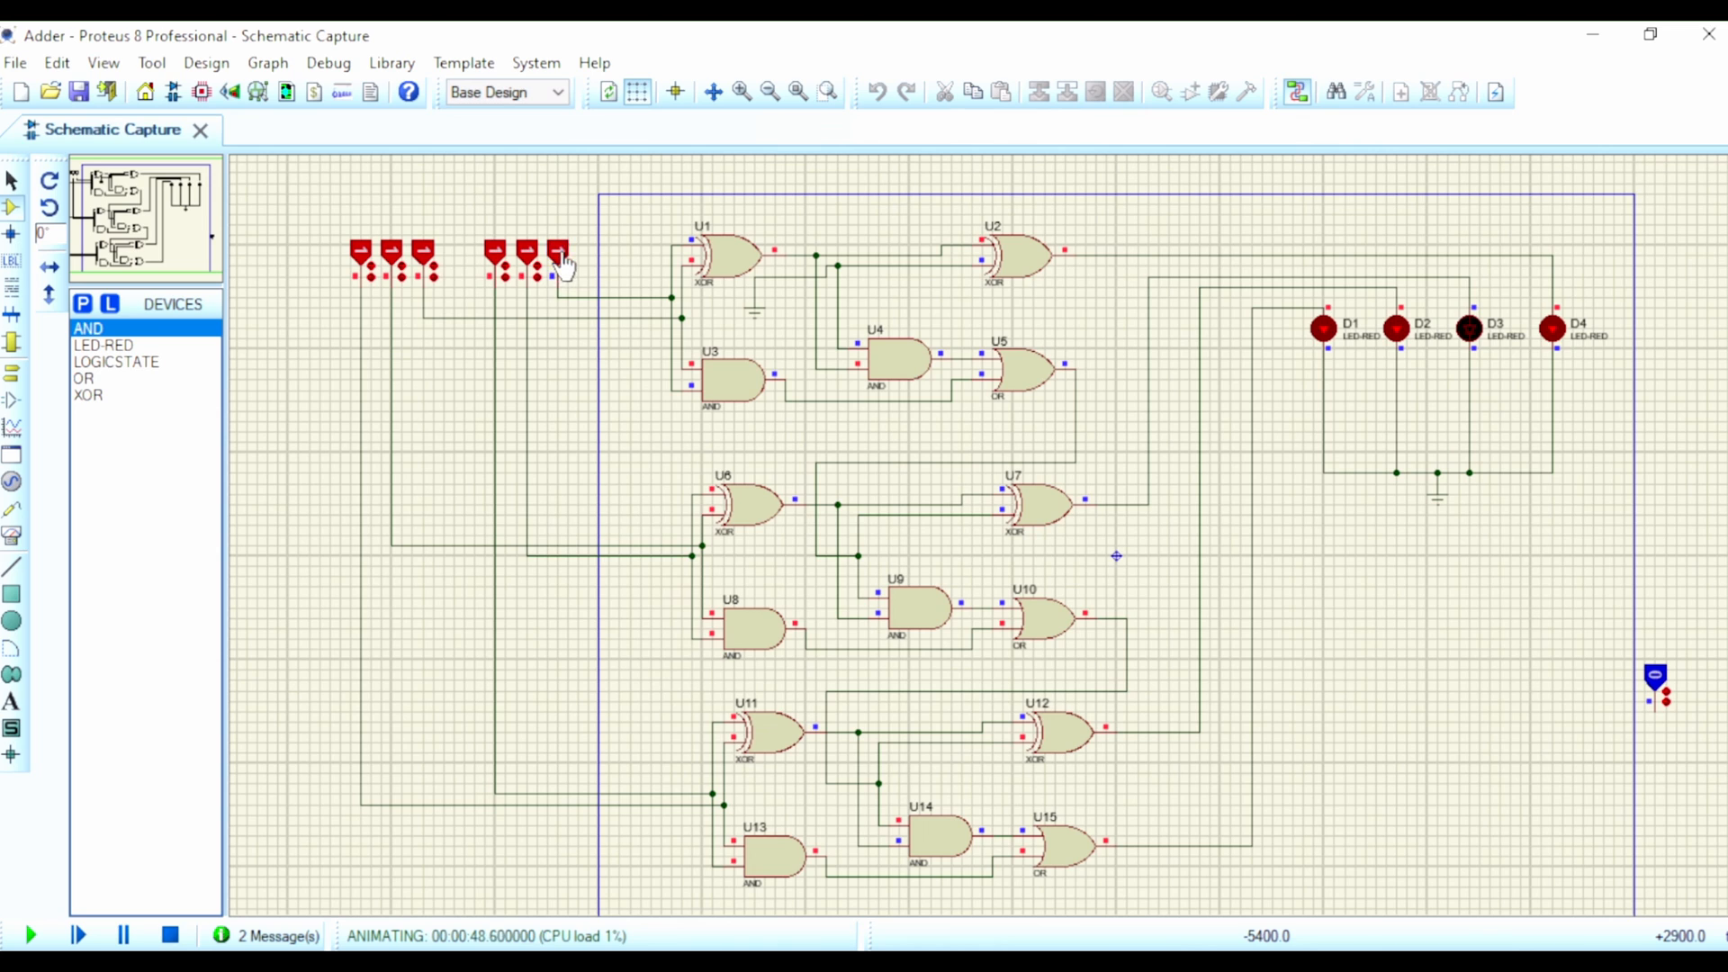